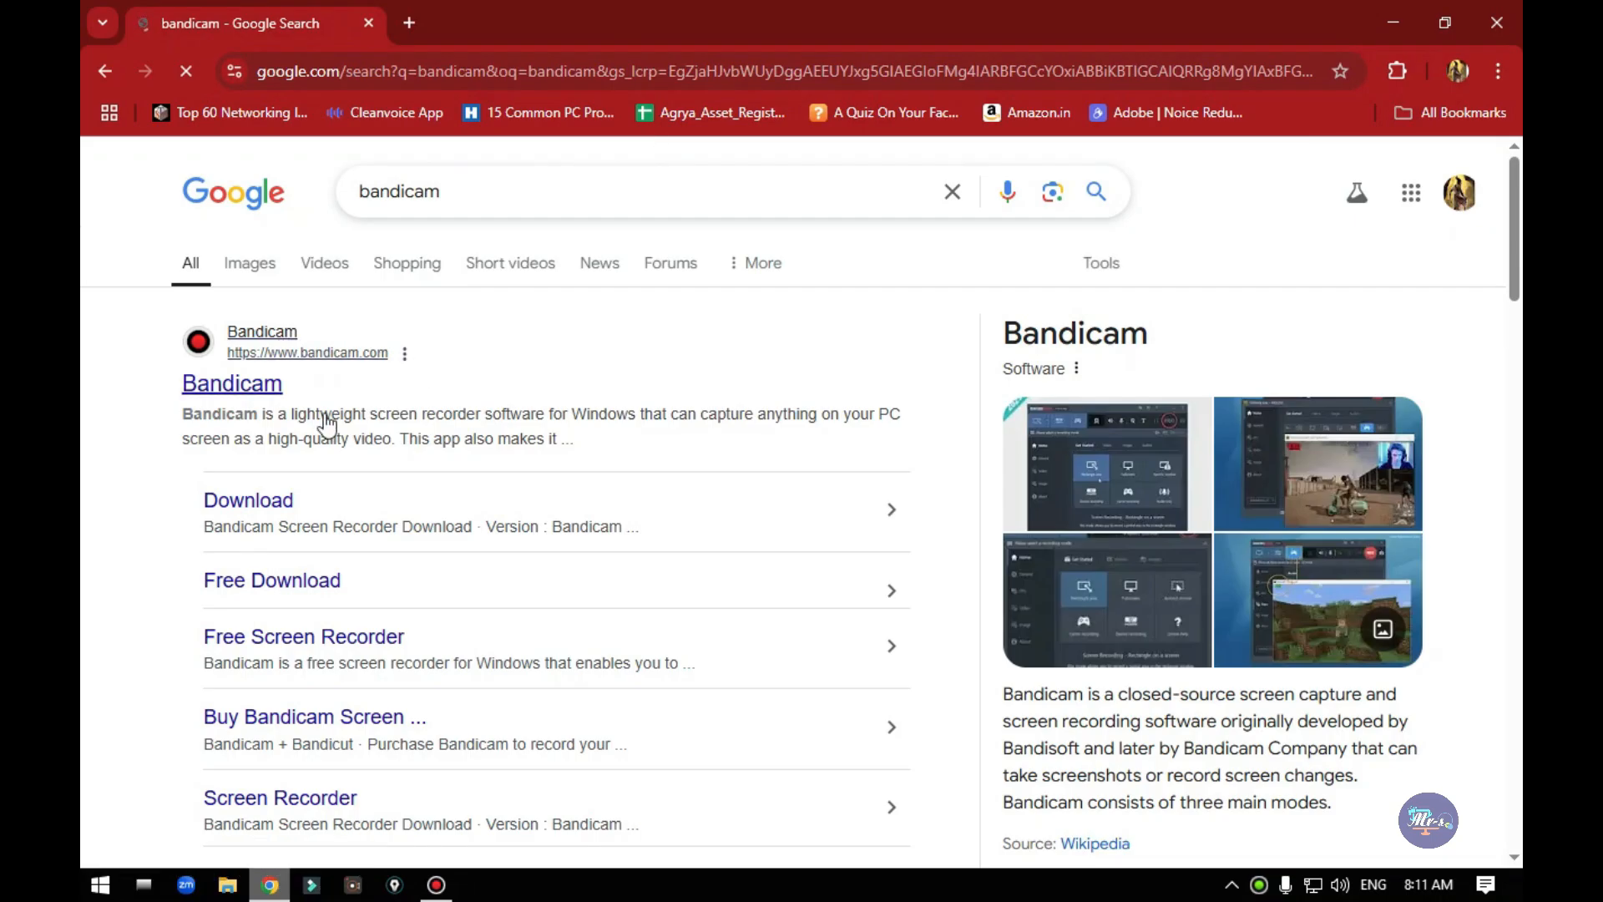
# Step: Visit the official Bandicam site from the search results, dismiss its notification, then close Chrome
pyautogui.click(221, 384)
pyautogui.scroll(-1, 781, 440)
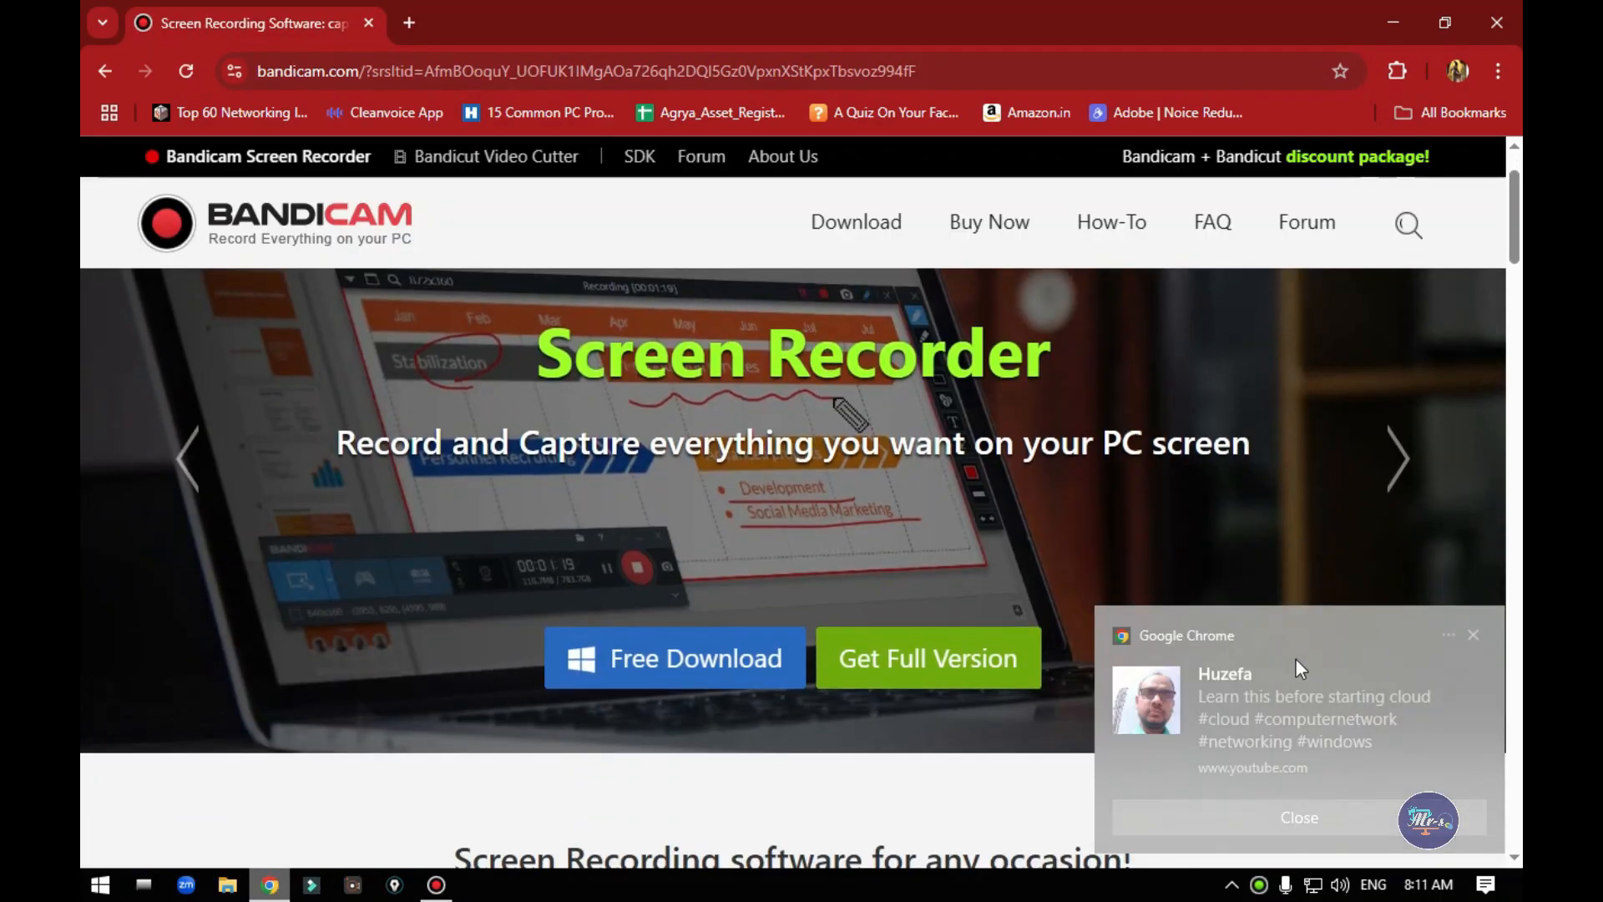
pyautogui.click(1468, 640)
pyautogui.scroll(-1, 718, 601)
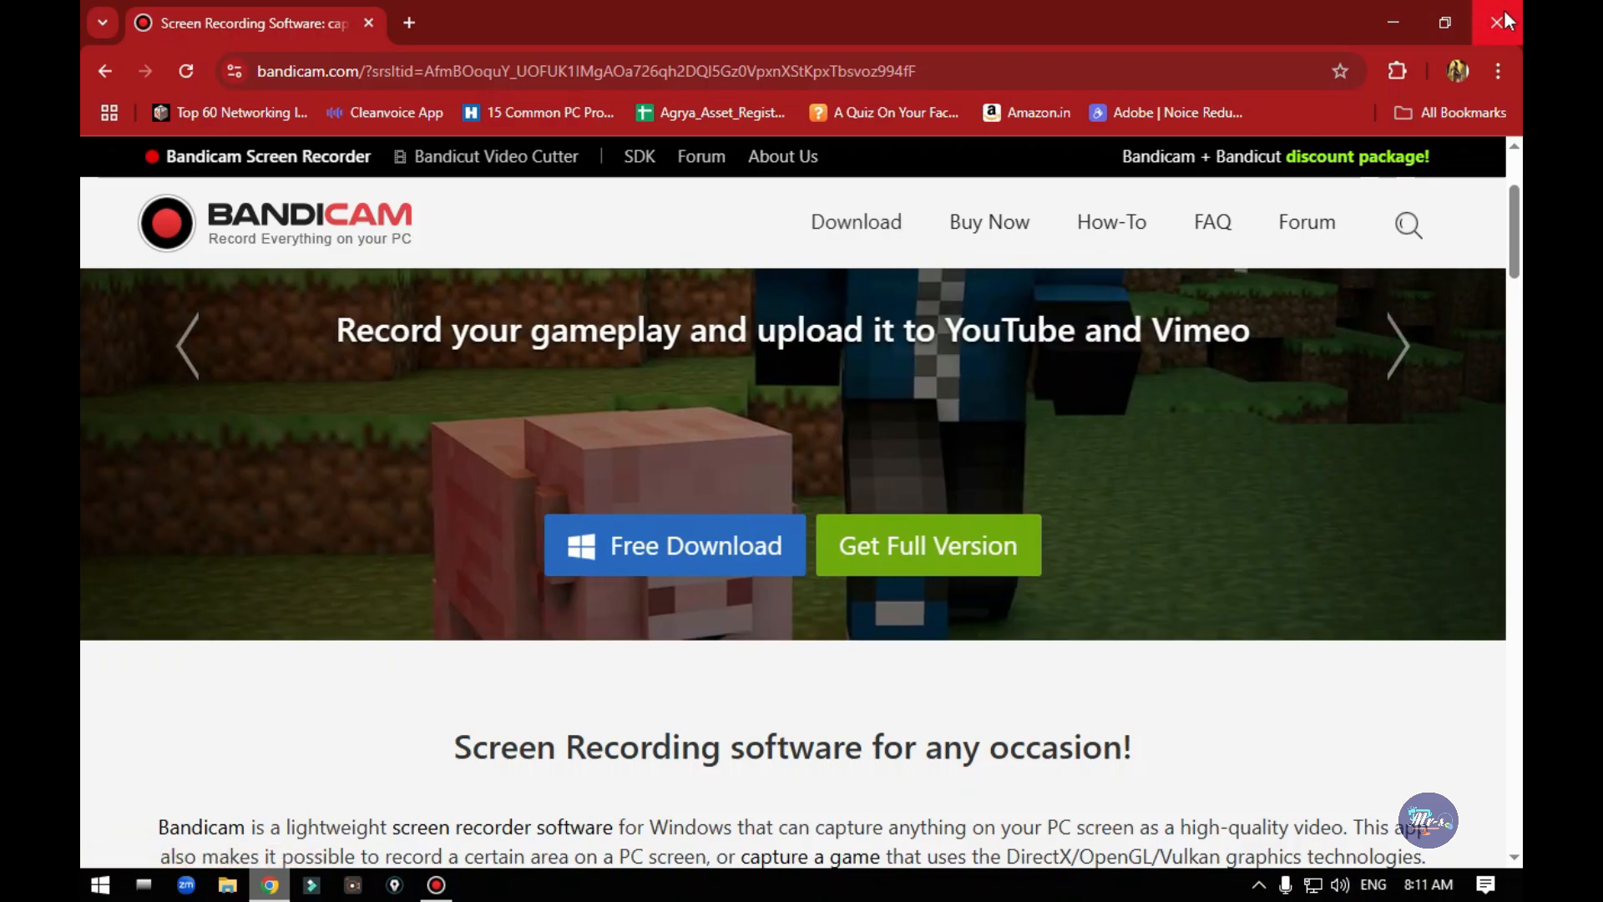
pyautogui.click(1503, 20)
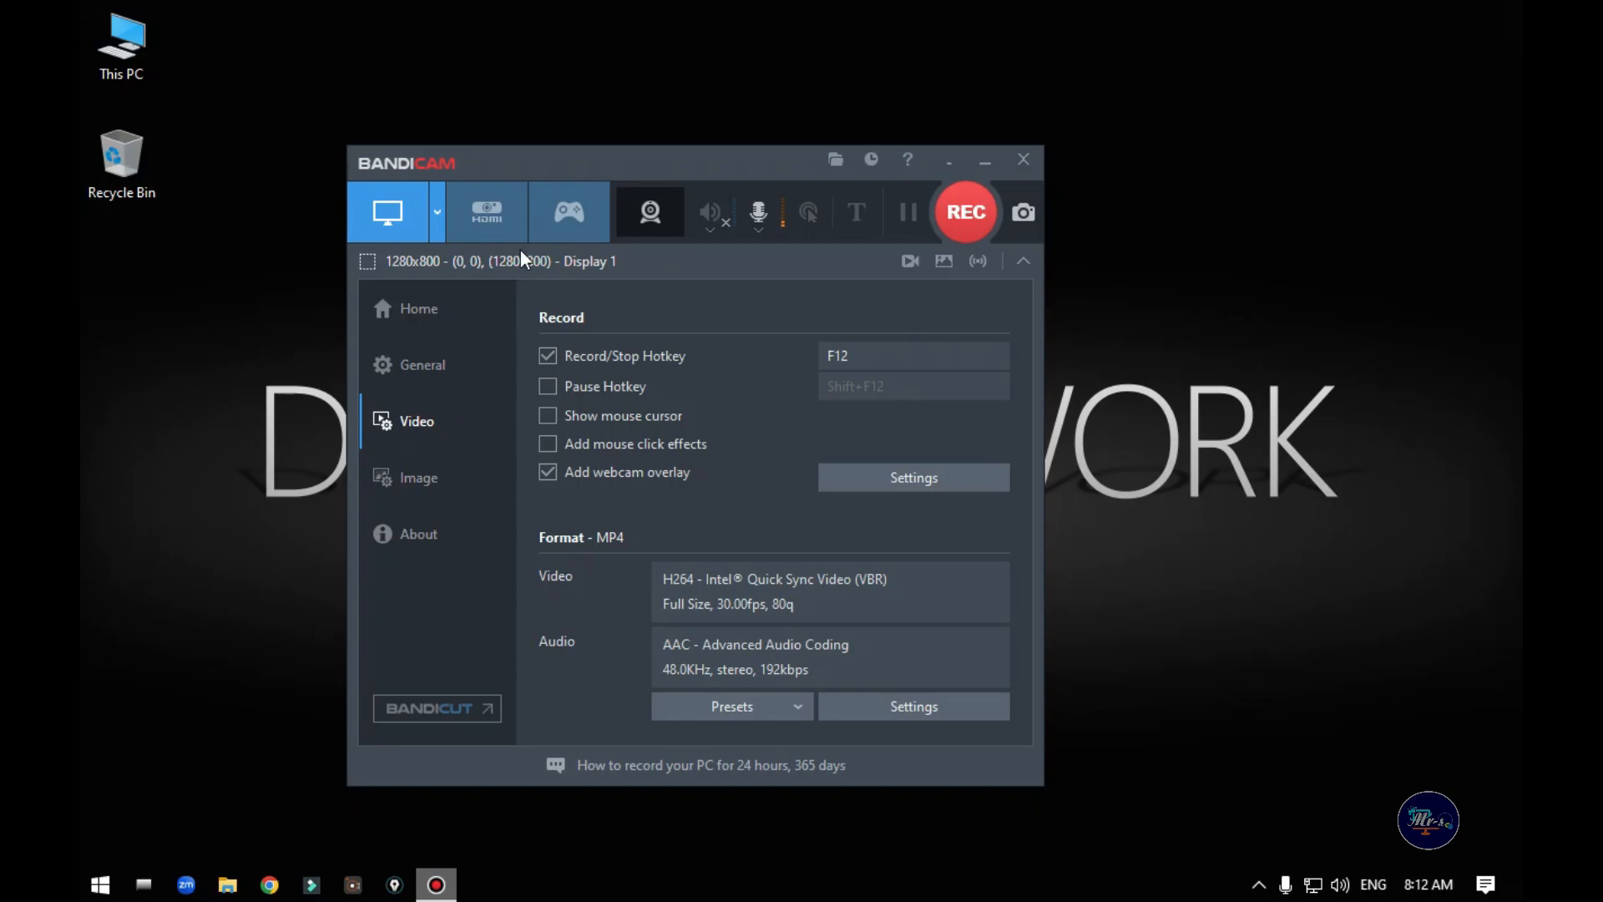
# Step: Switch Bandicam from Video settings to the Home page's Get Started guide
pyautogui.click(447, 304)
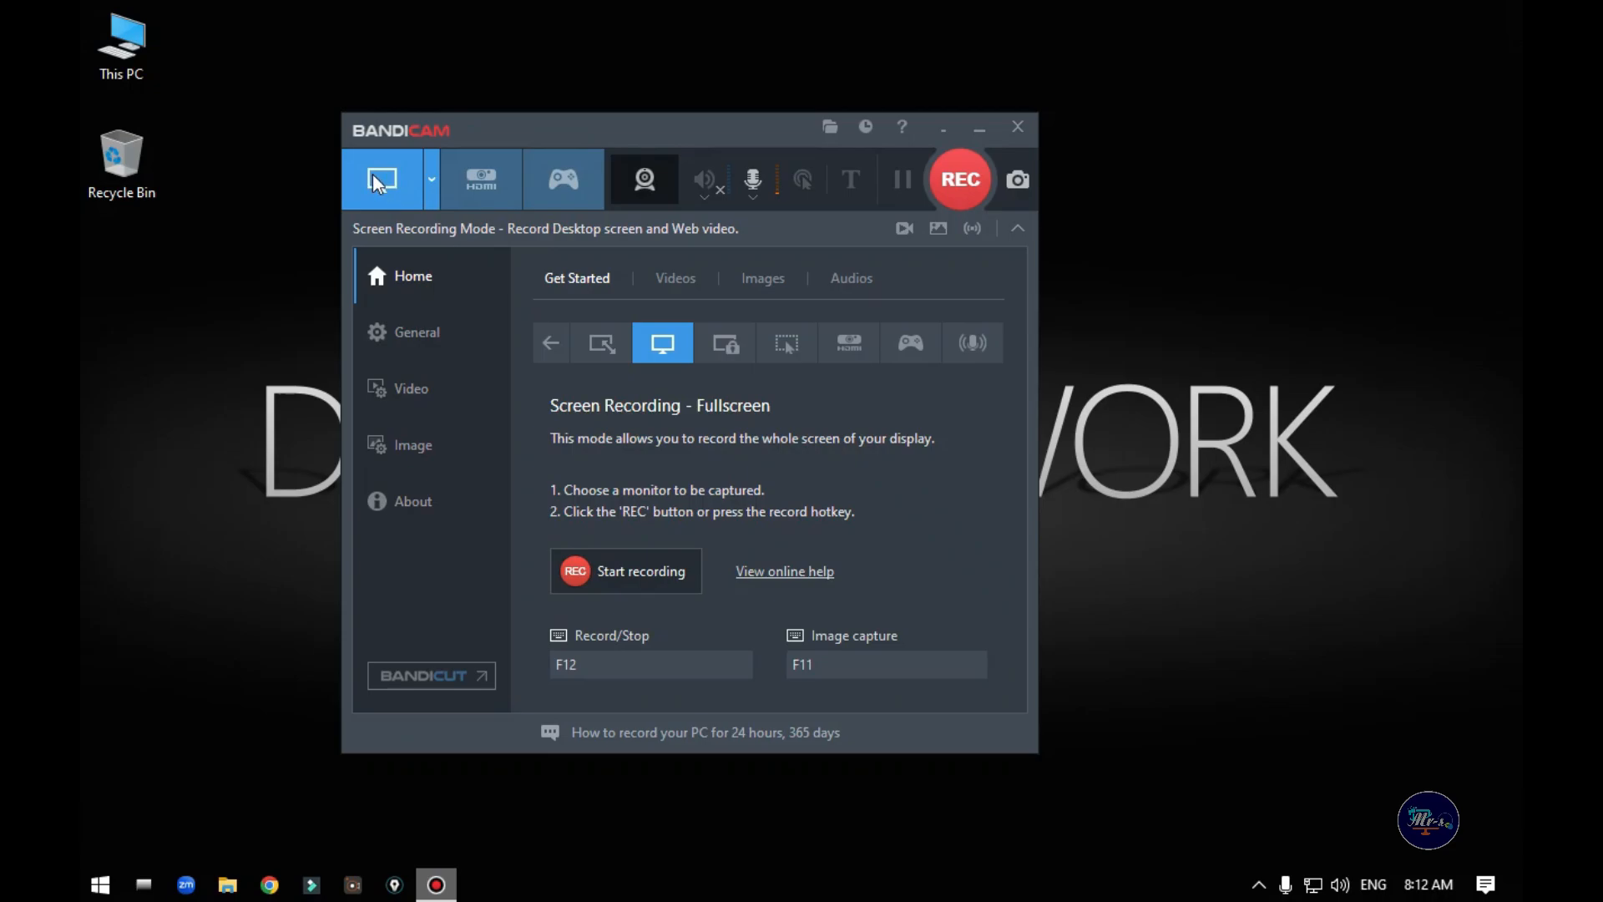
# Step: Set fullscreen recording to capture All display
pyautogui.click(430, 183)
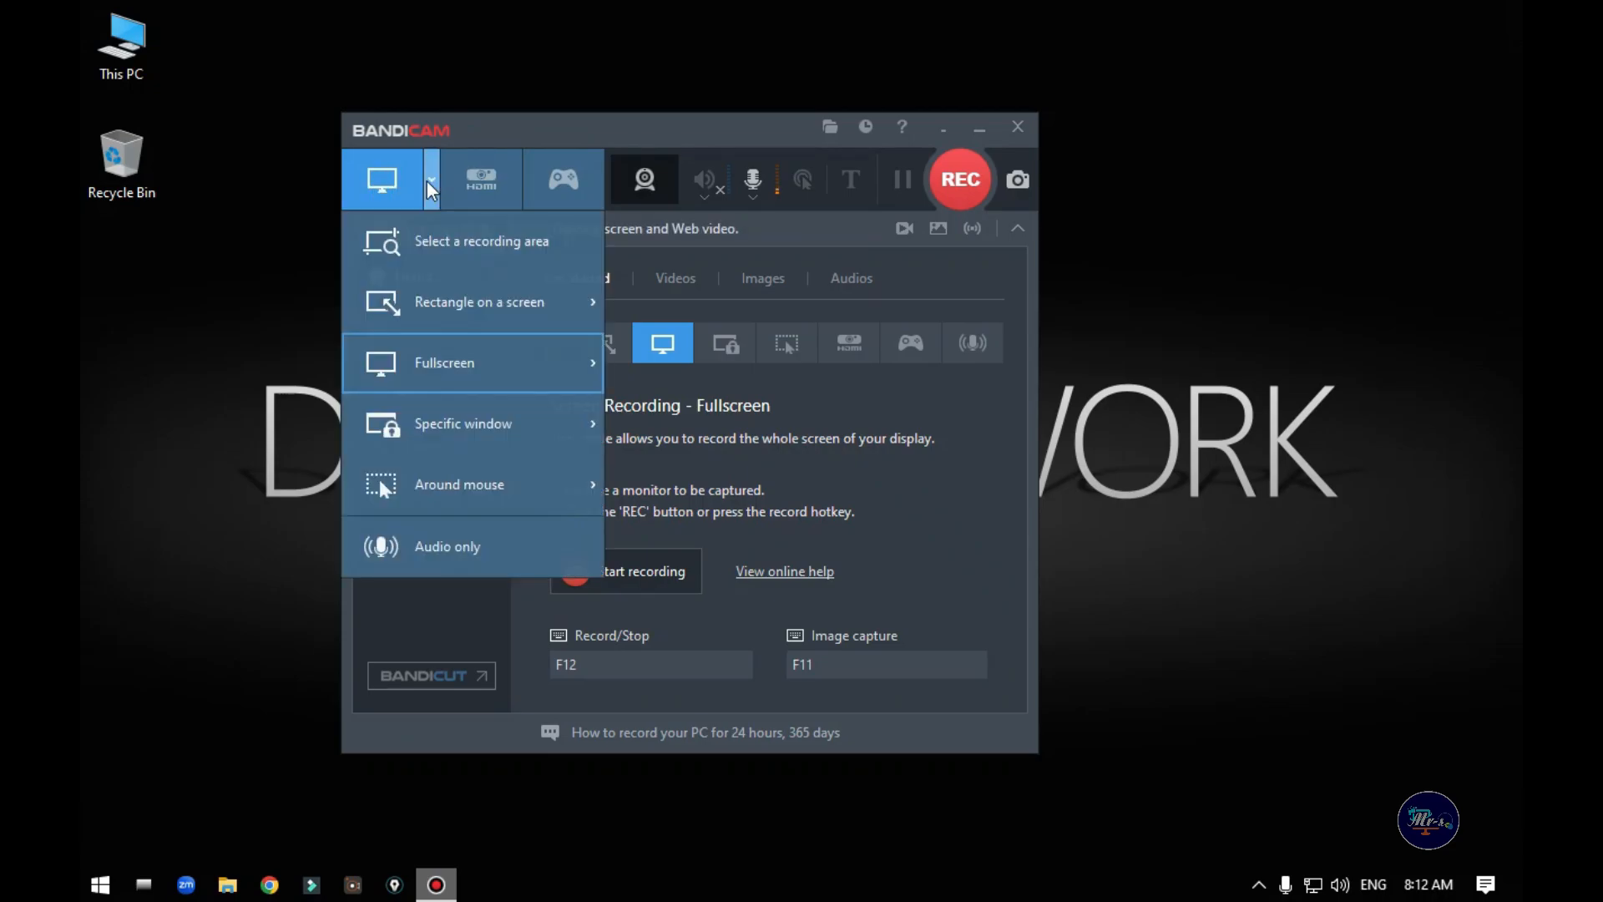
pyautogui.moveTo(589, 367)
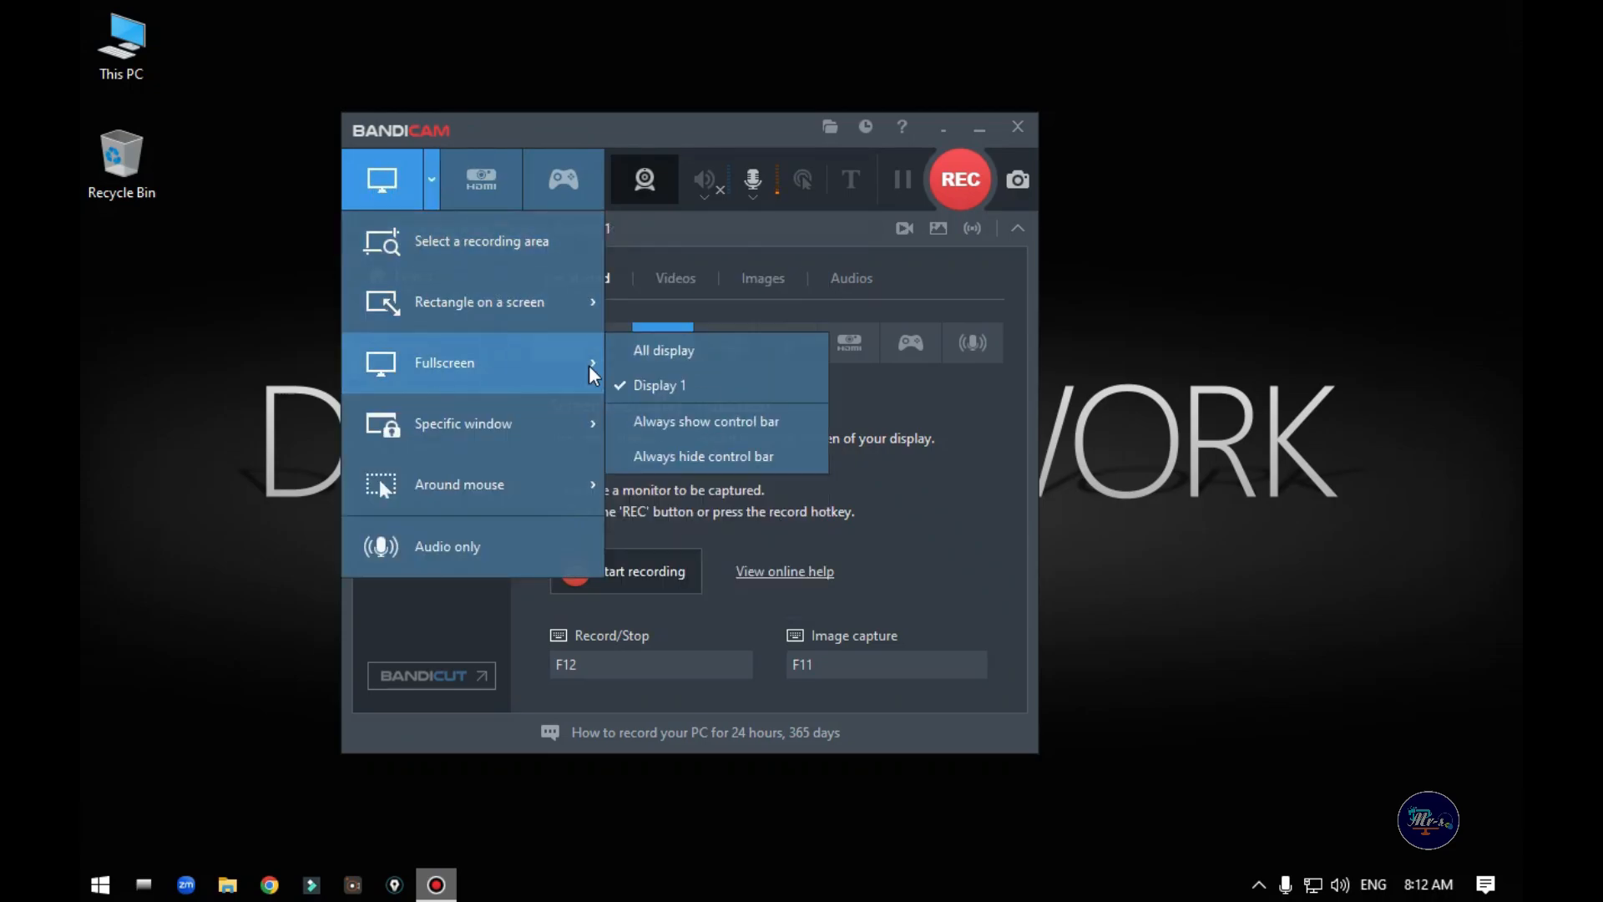
pyautogui.click(654, 353)
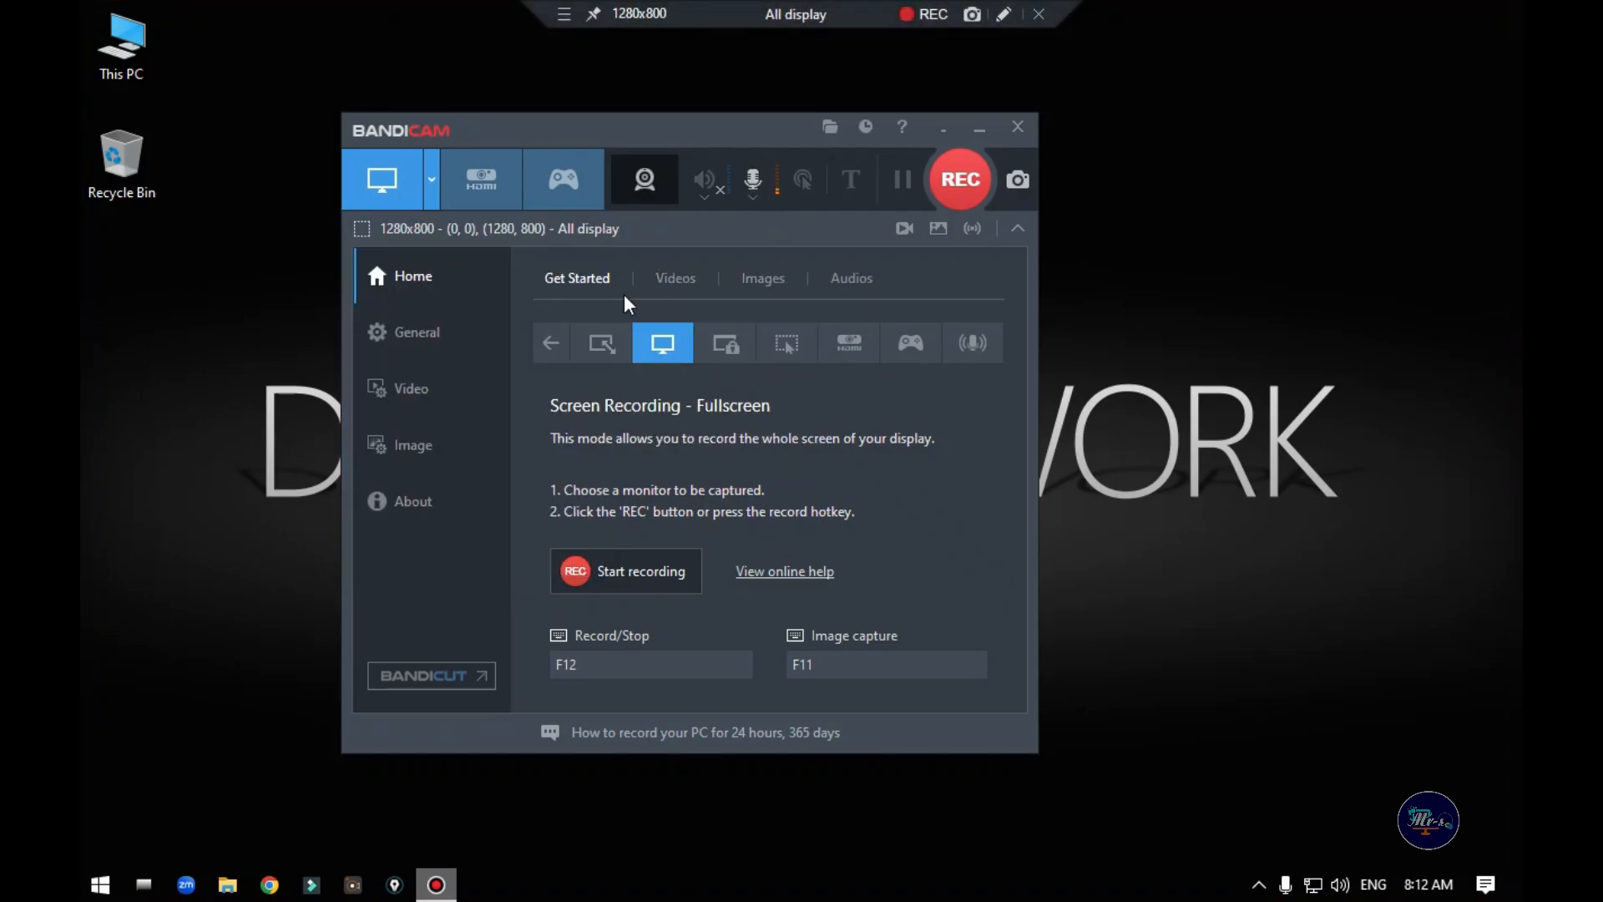
# Step: Change the fullscreen capture target to Display 1 only
pyautogui.click(430, 178)
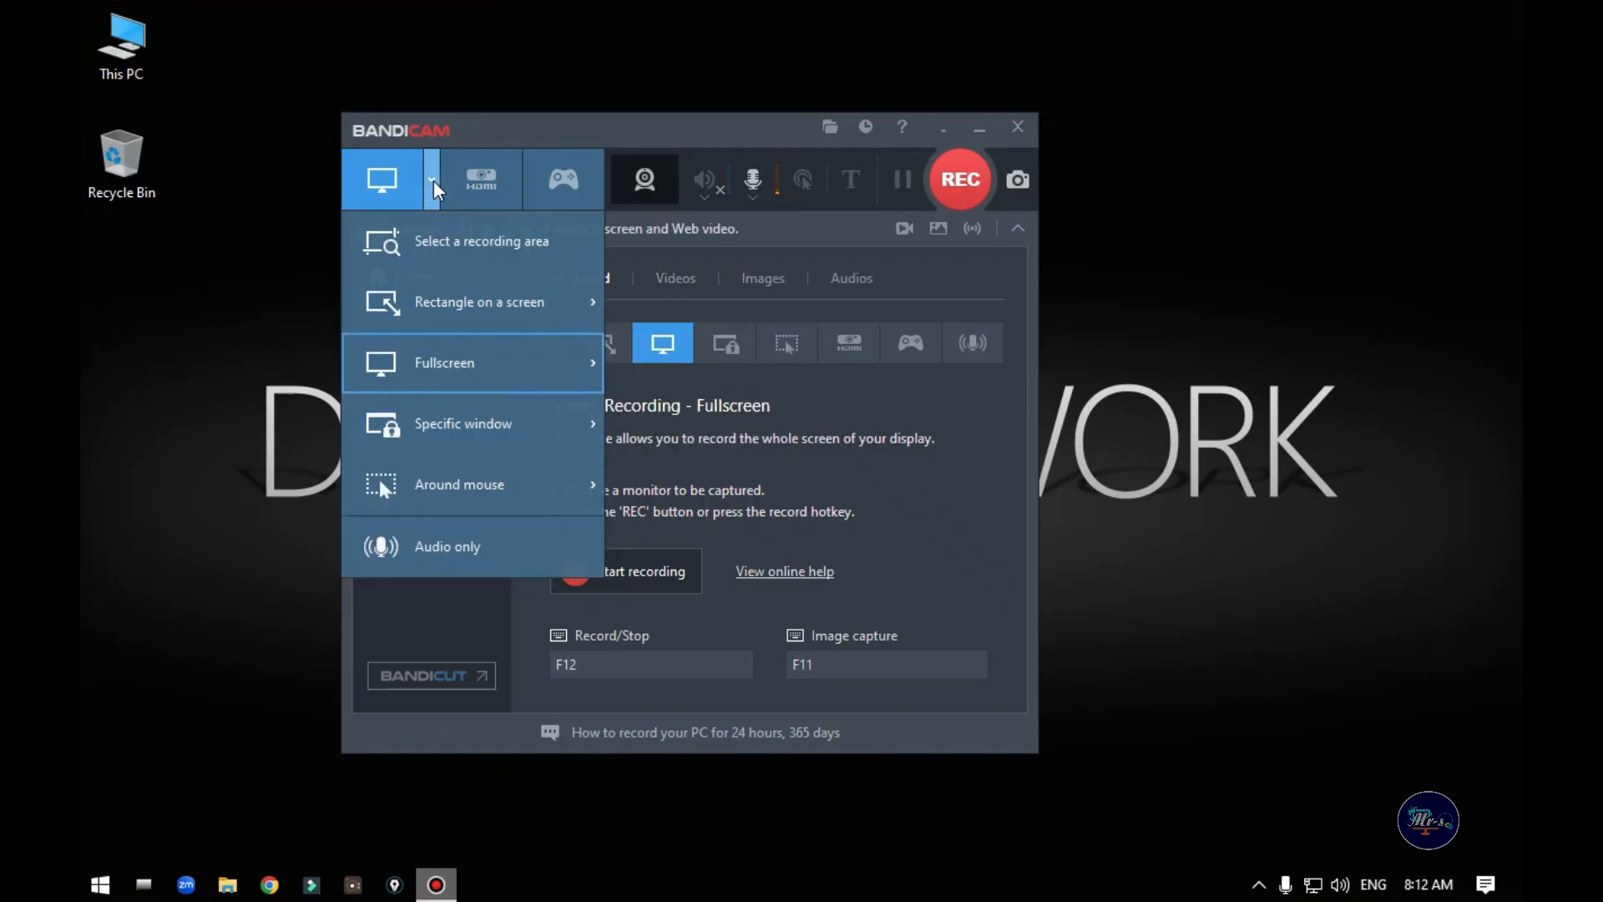
pyautogui.moveTo(448, 355)
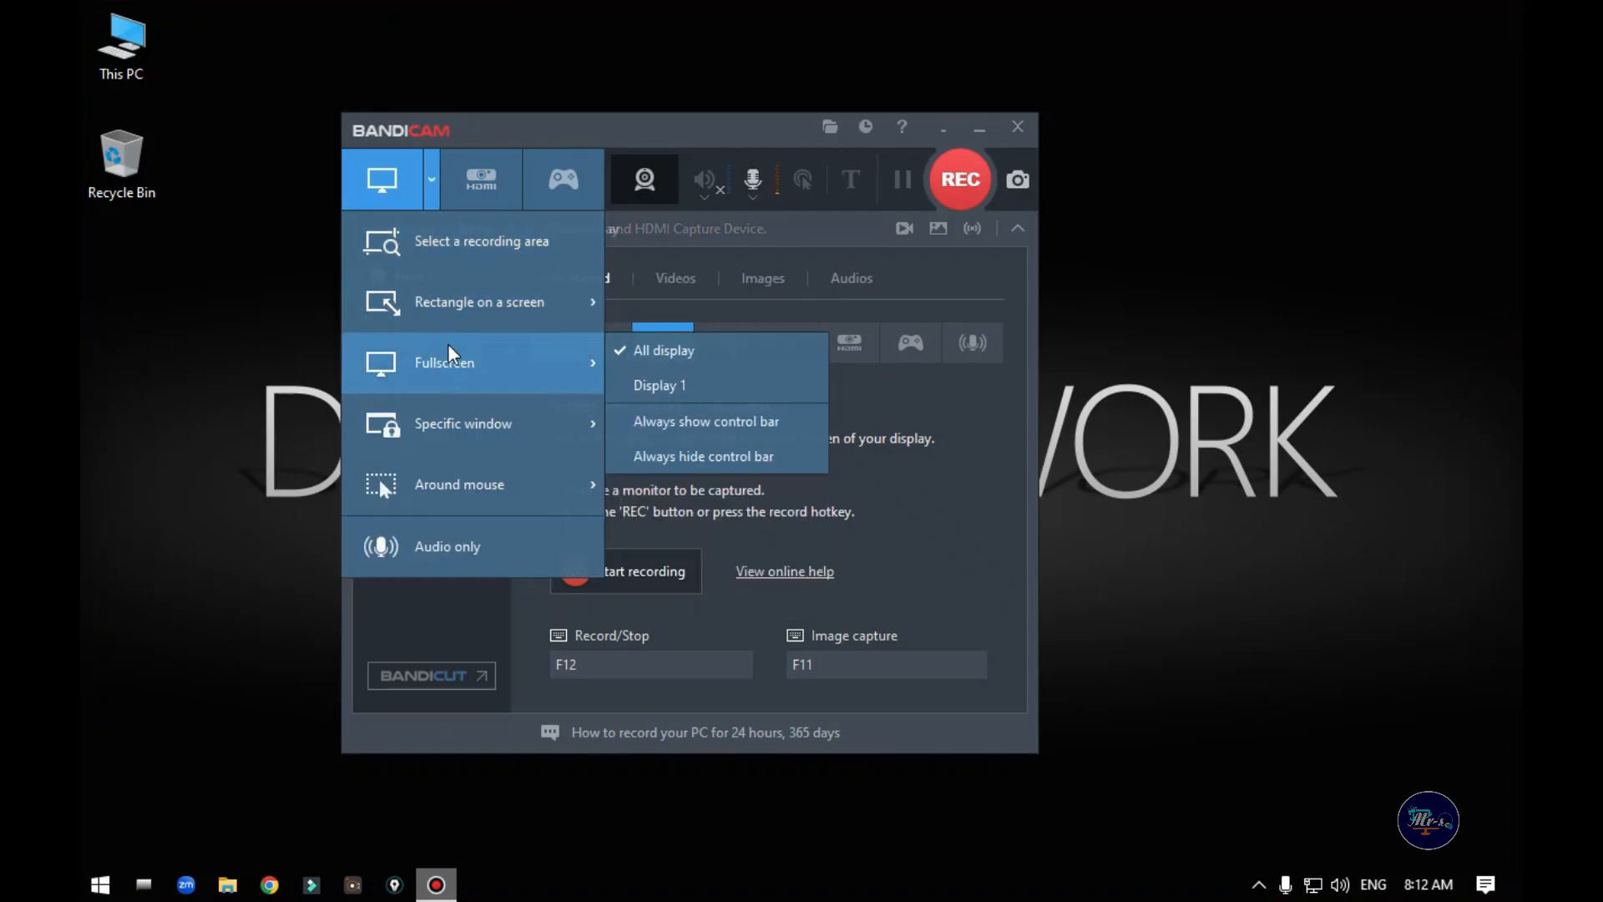
pyautogui.click(672, 386)
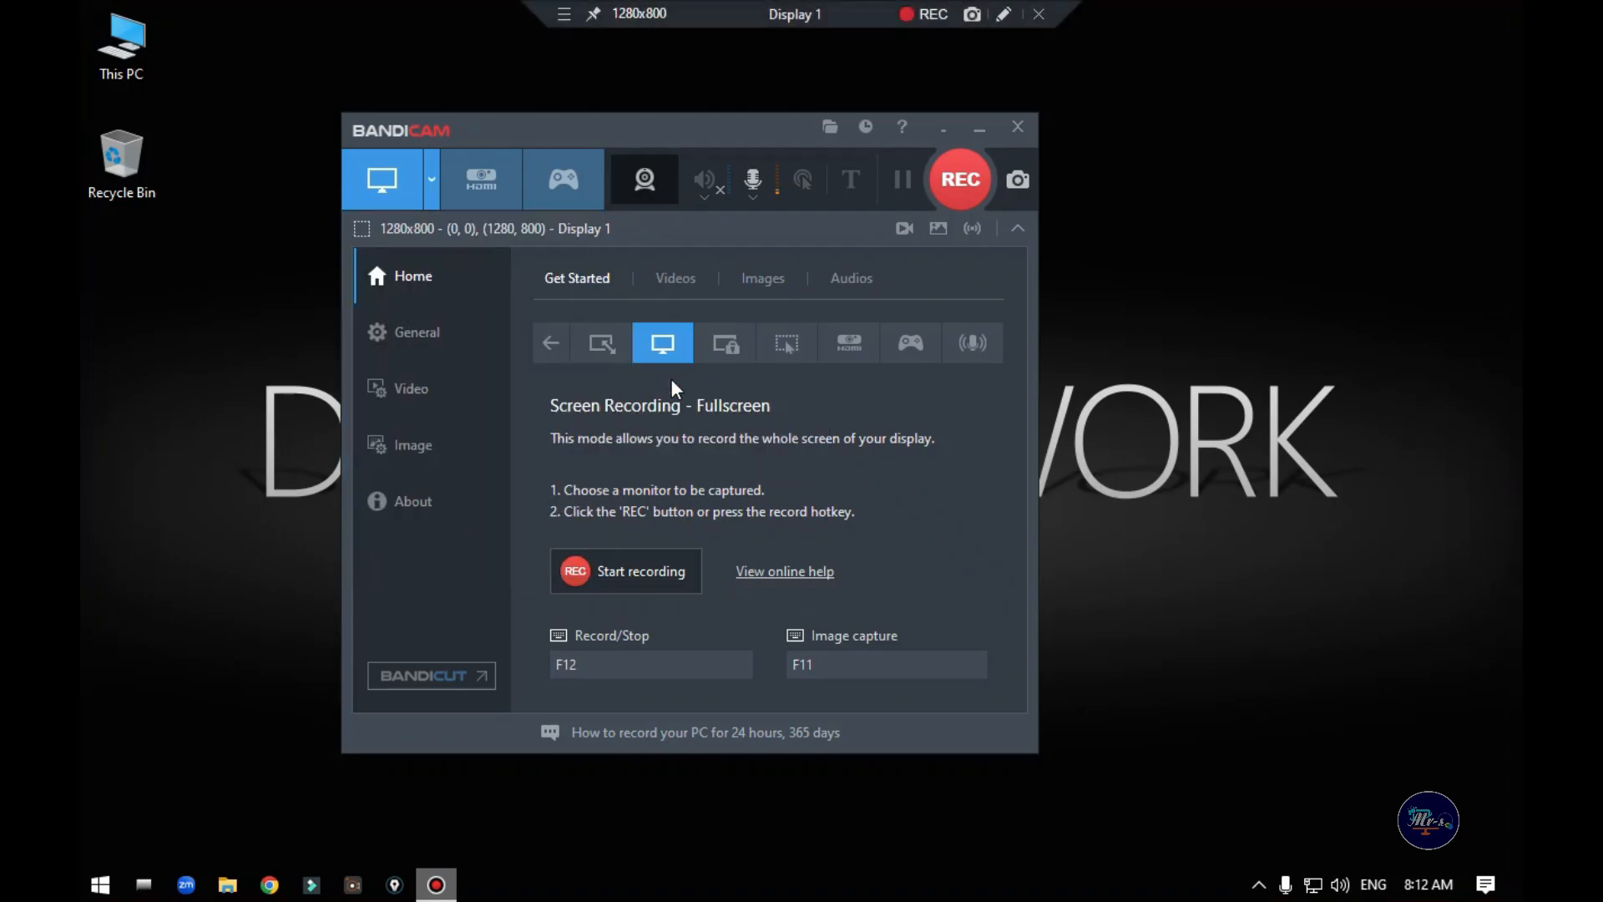
pyautogui.click(432, 189)
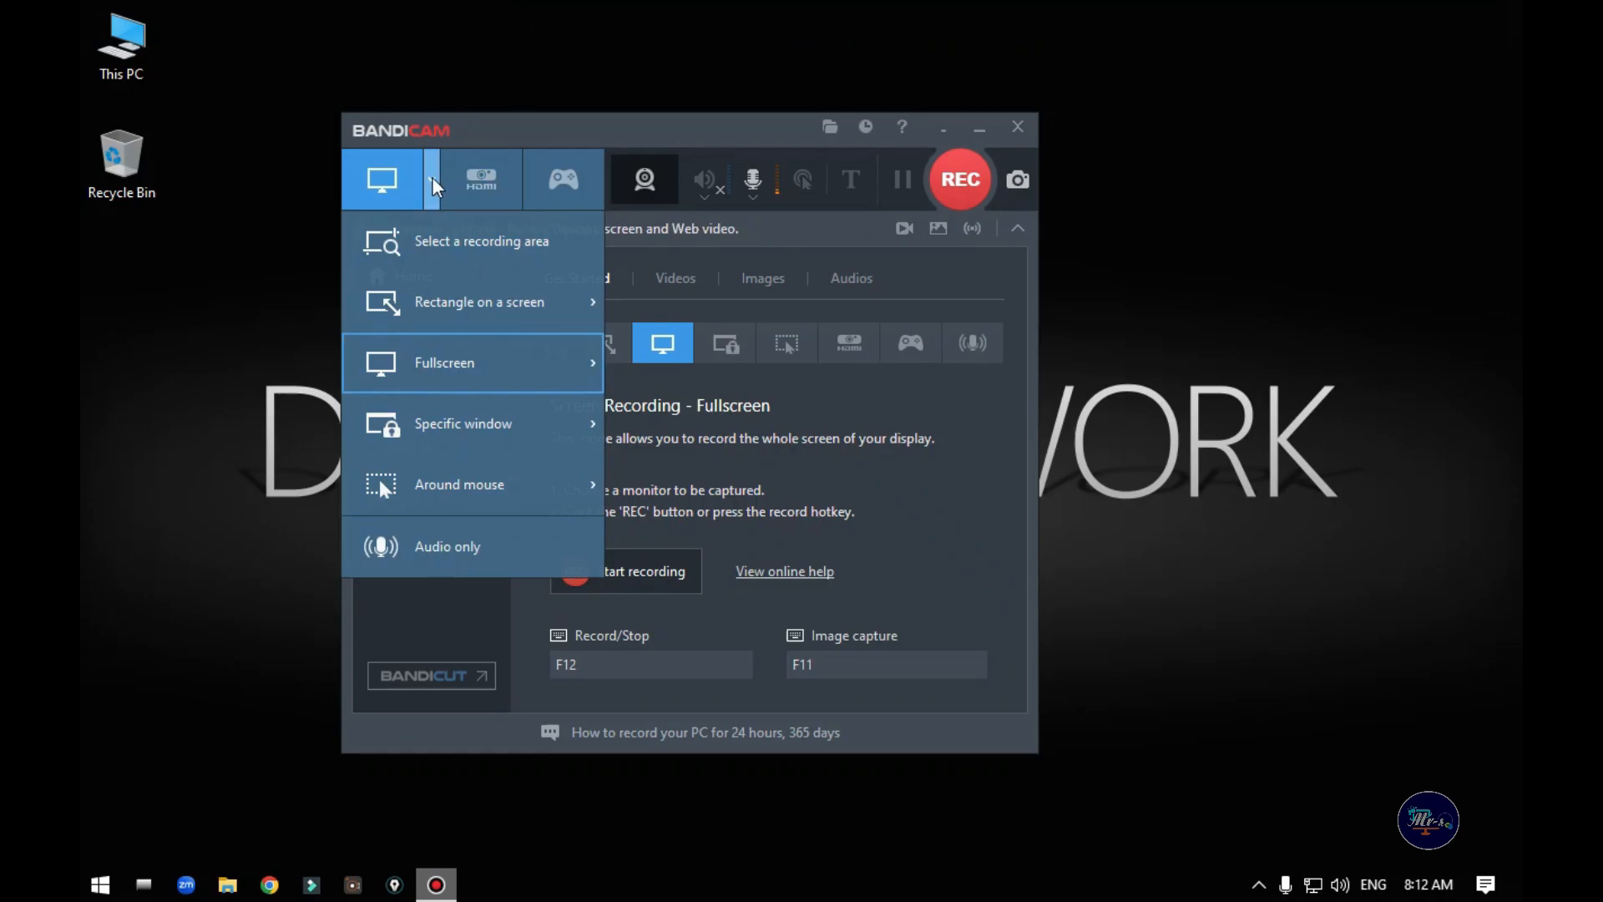
# Step: Switch to Rectangle on a screen mode and drag a 705x643 area around the Bandicam window
pyautogui.click(439, 249)
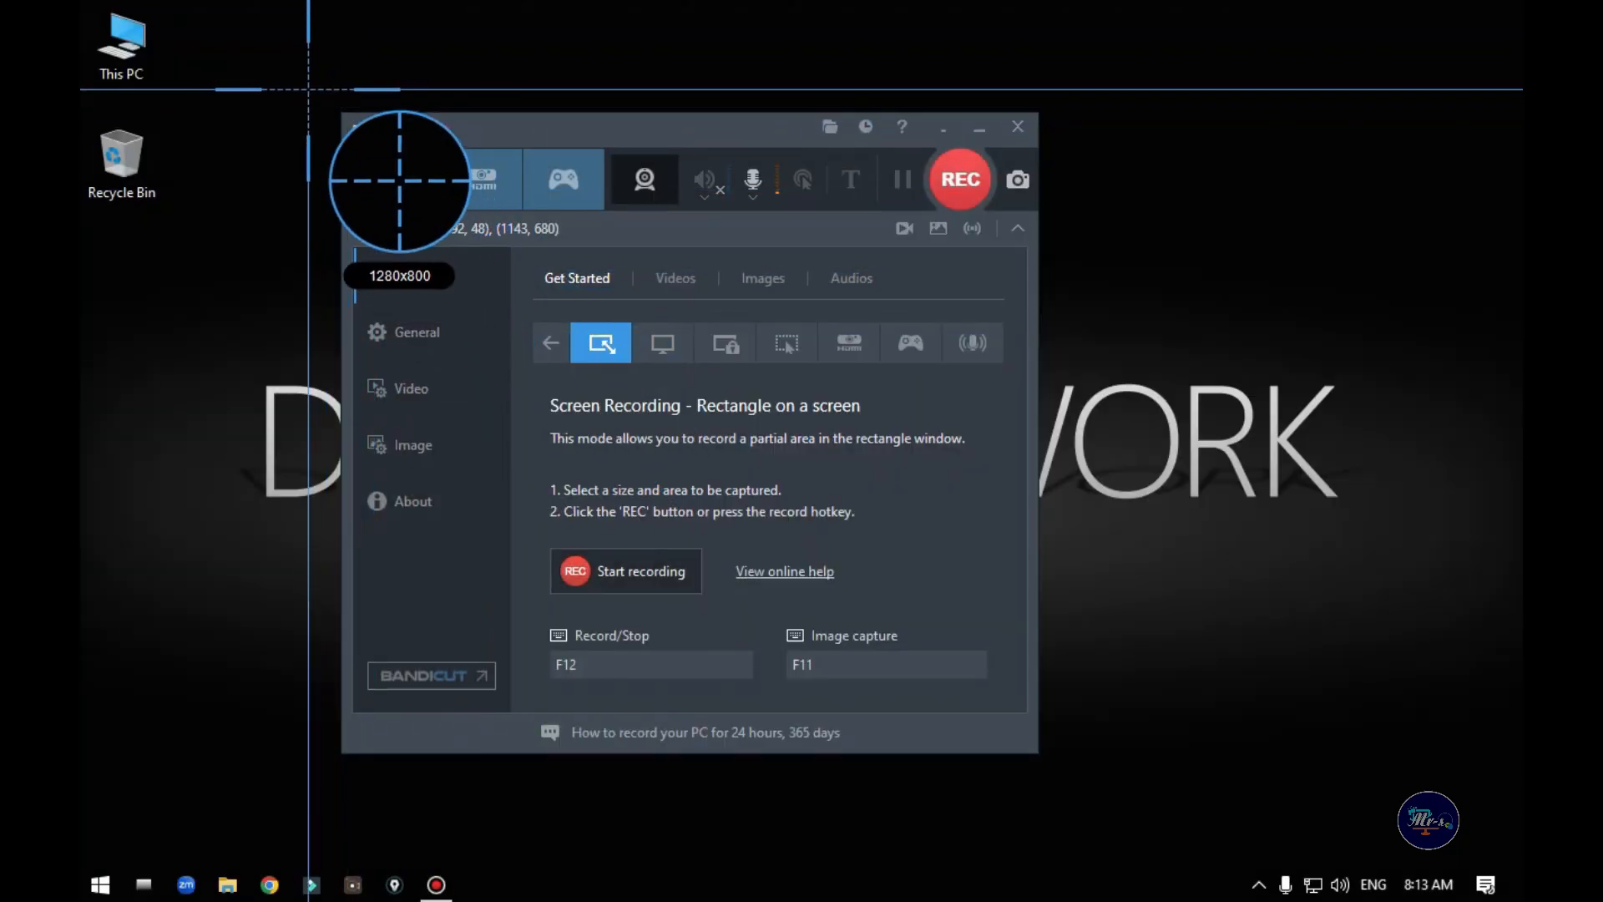
pyautogui.moveTo(293, 81); pyautogui.dragTo(1088, 806)
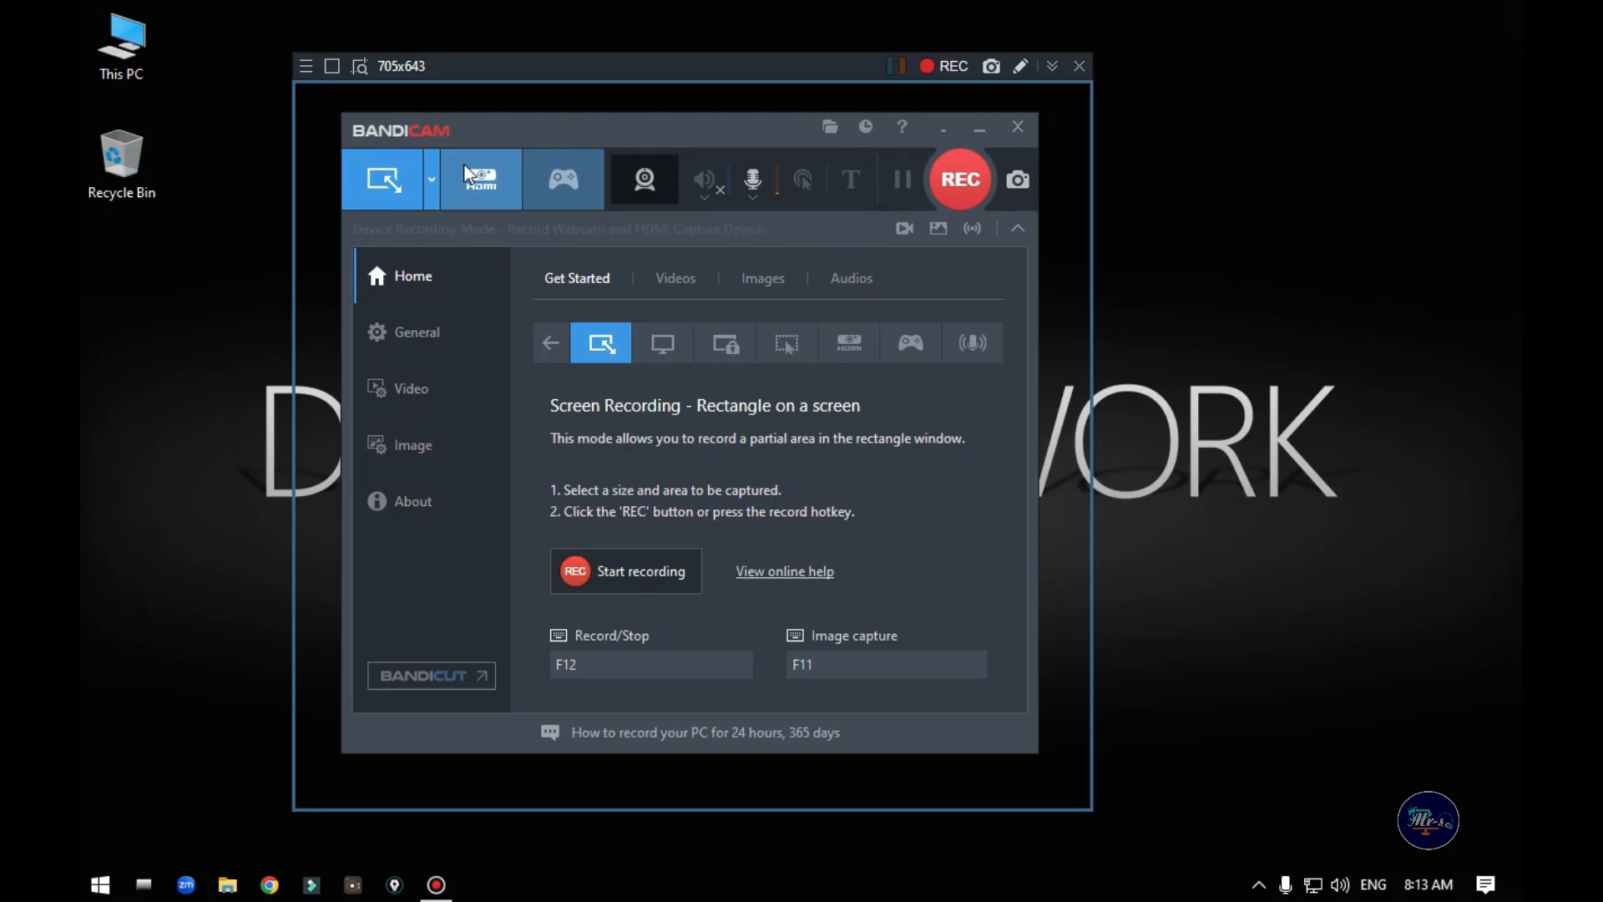
pyautogui.click(431, 182)
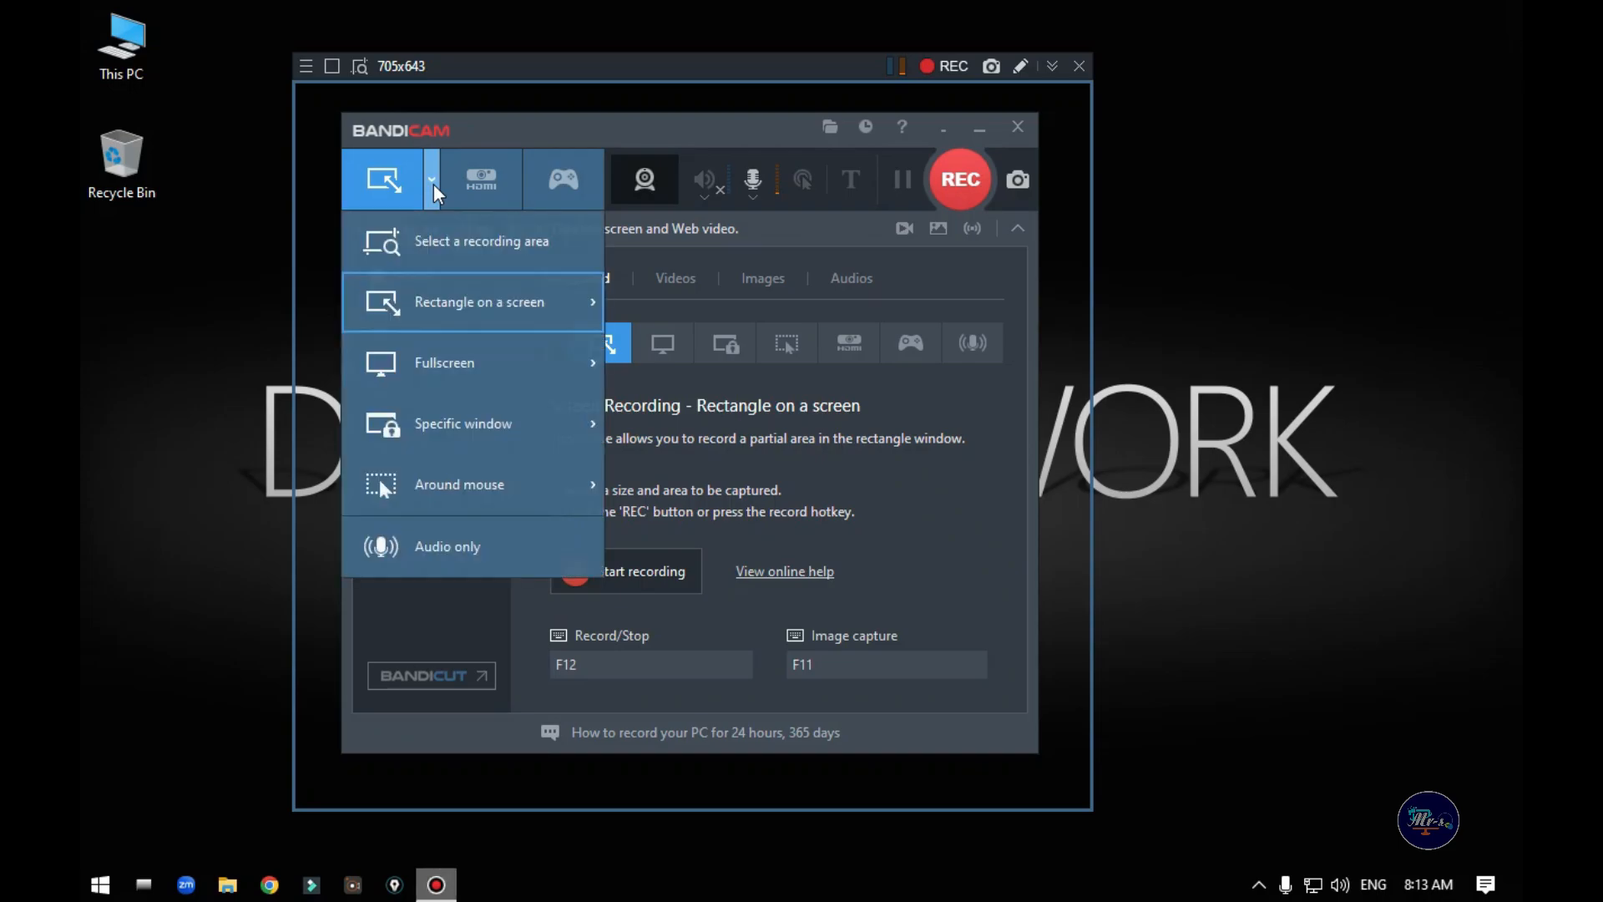
pyautogui.moveTo(488, 390)
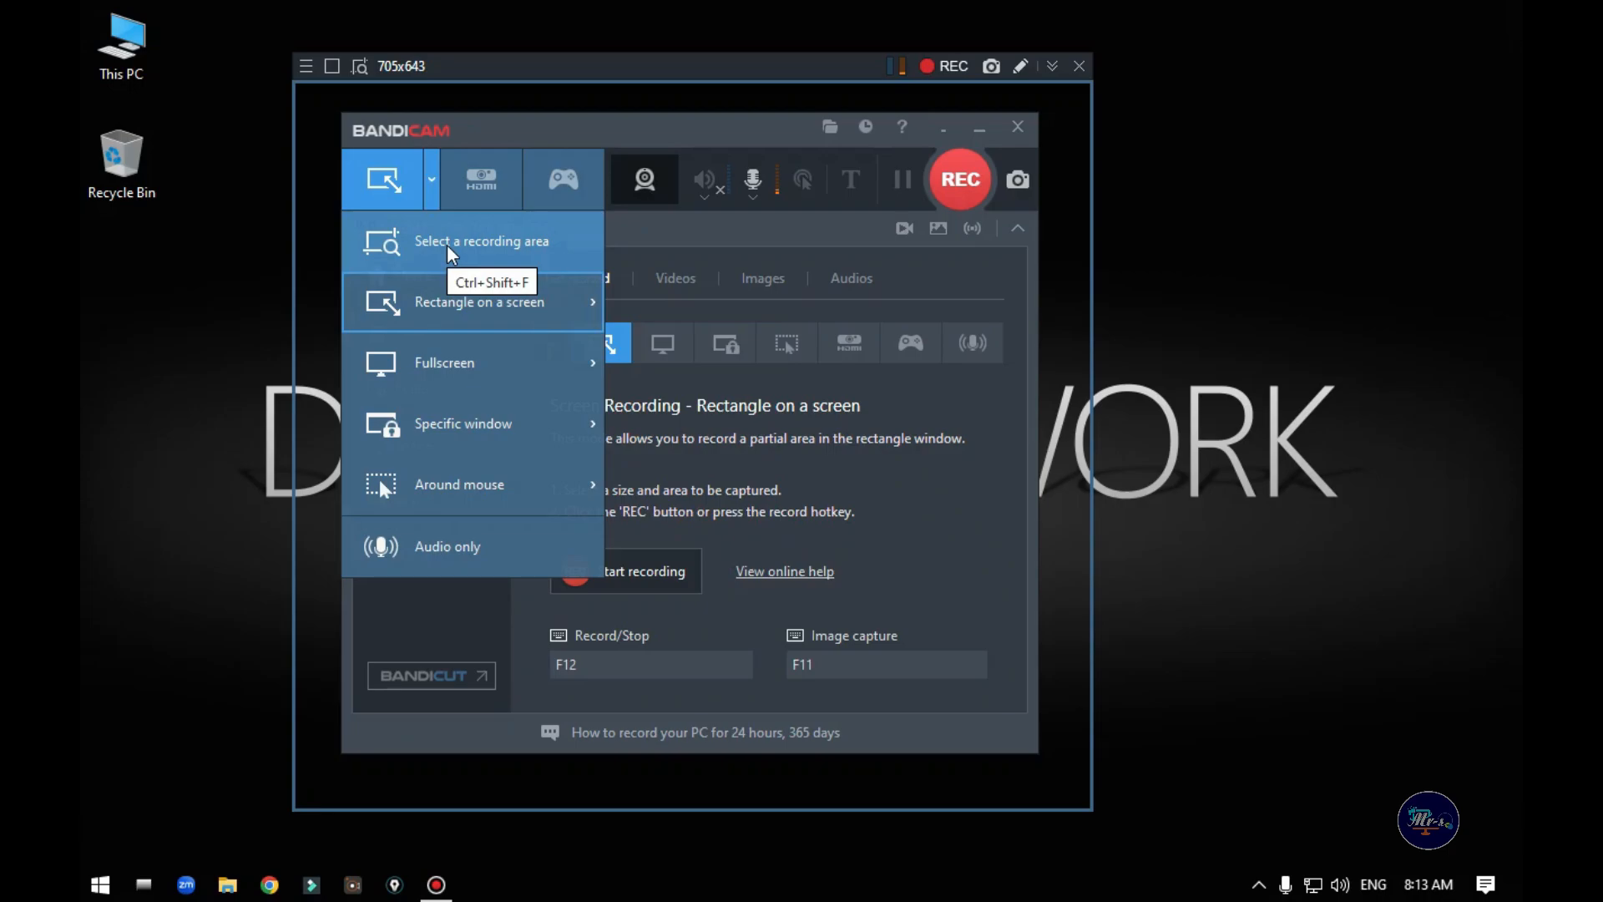
pyautogui.moveTo(457, 485)
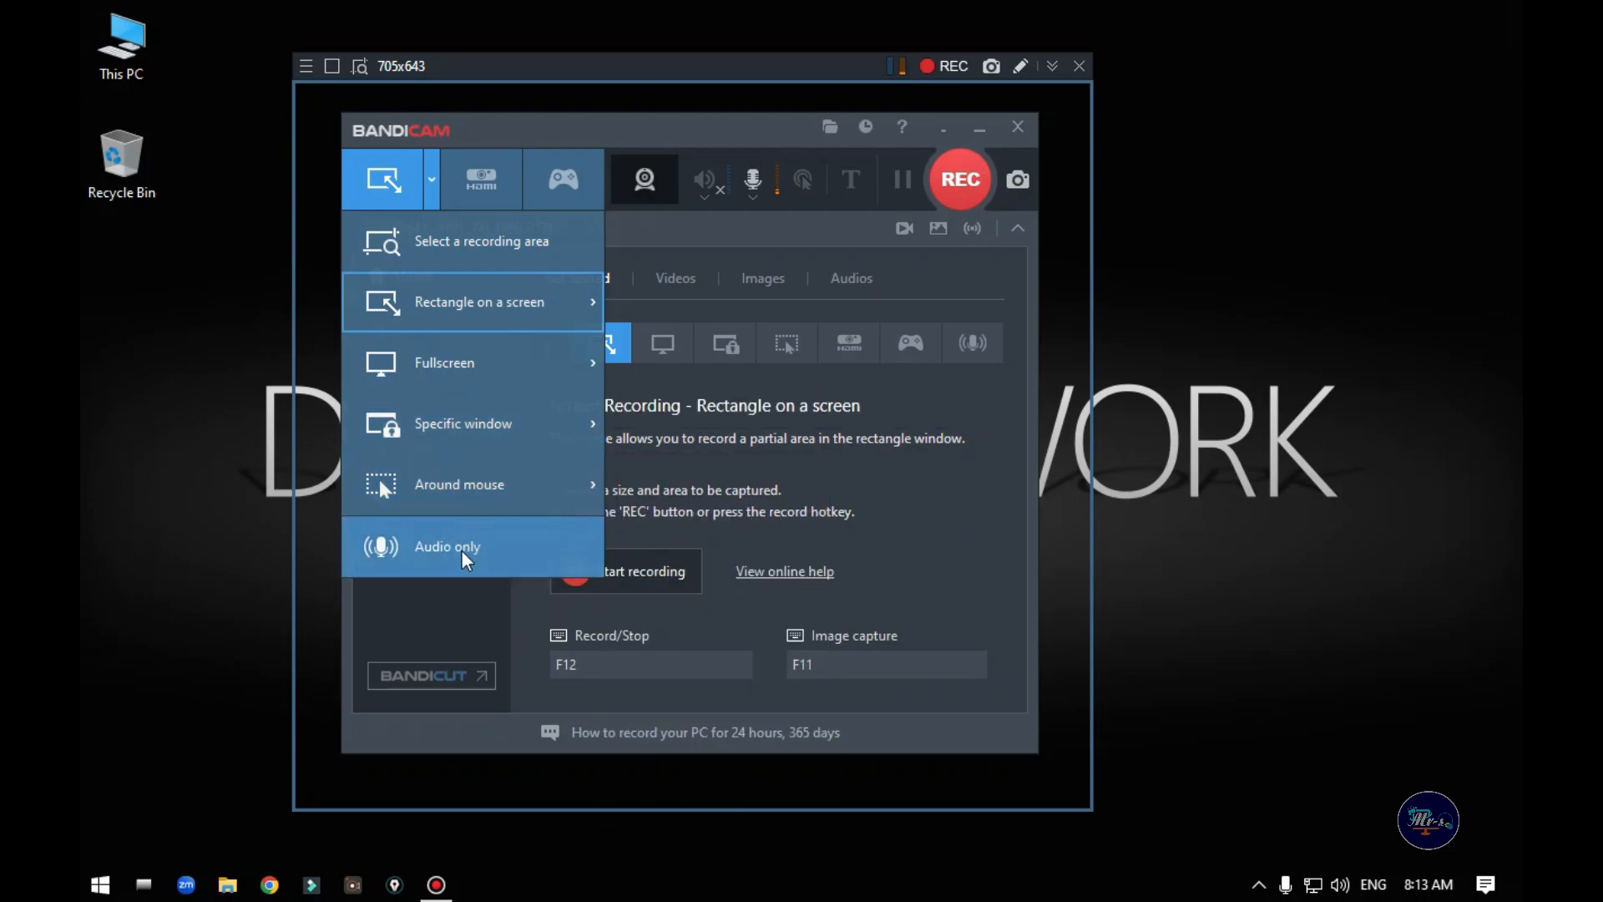
# Step: Switch the recording mode to Audio only
pyautogui.click(462, 551)
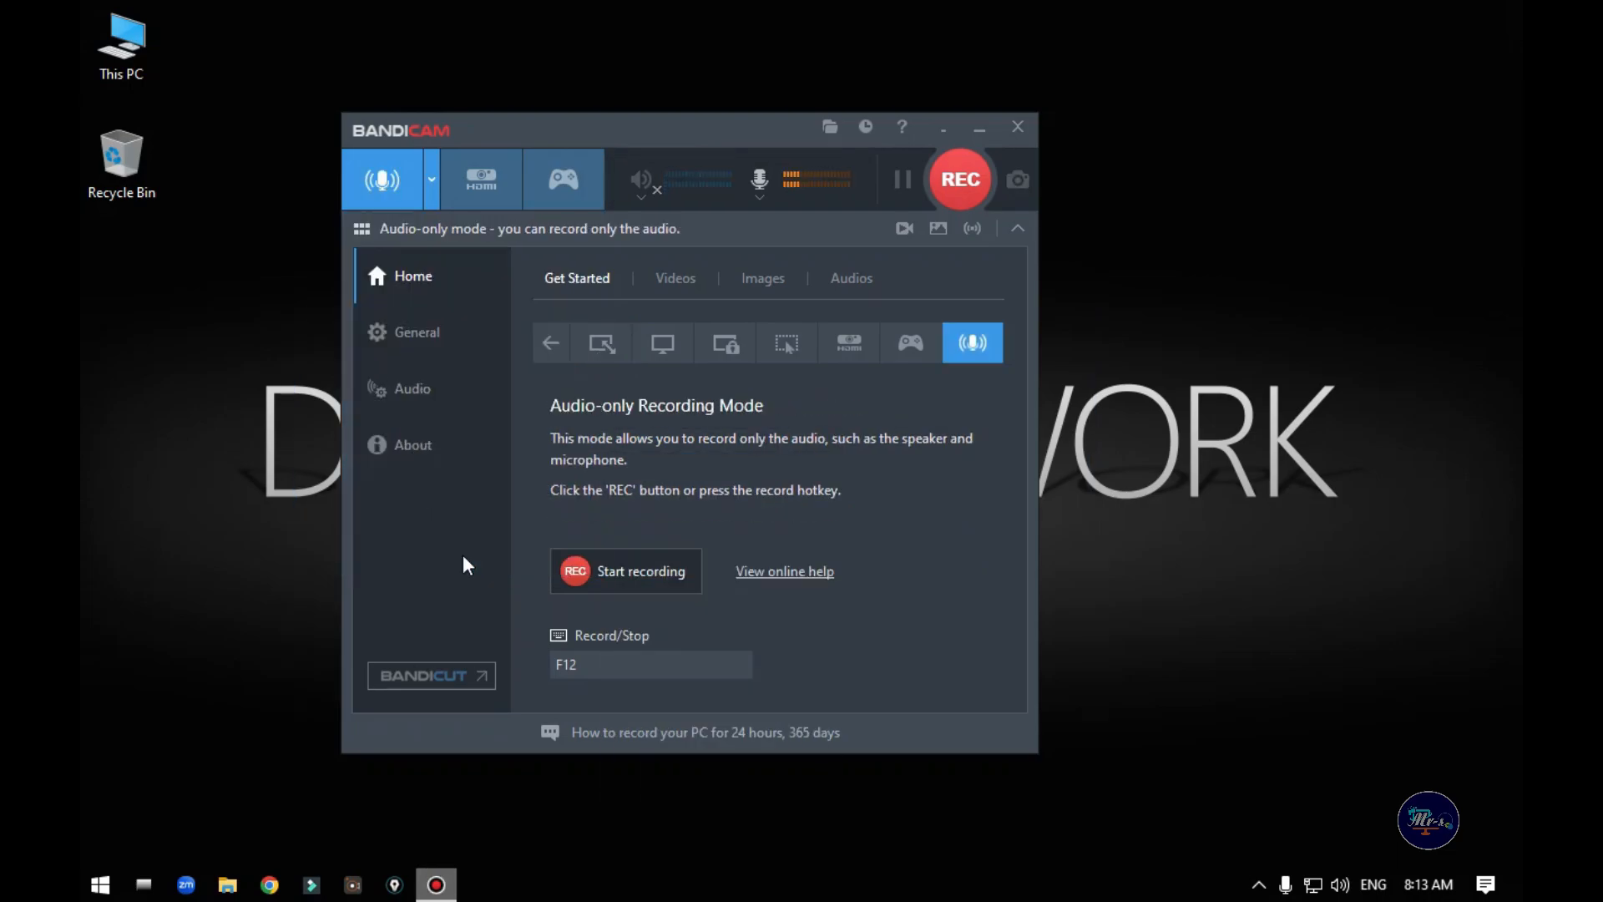
pyautogui.click(431, 179)
pyautogui.click(418, 545)
# Step: Review the microphone devices, then return to Fullscreen on Display 1 at 1280x800
pyautogui.click(764, 199)
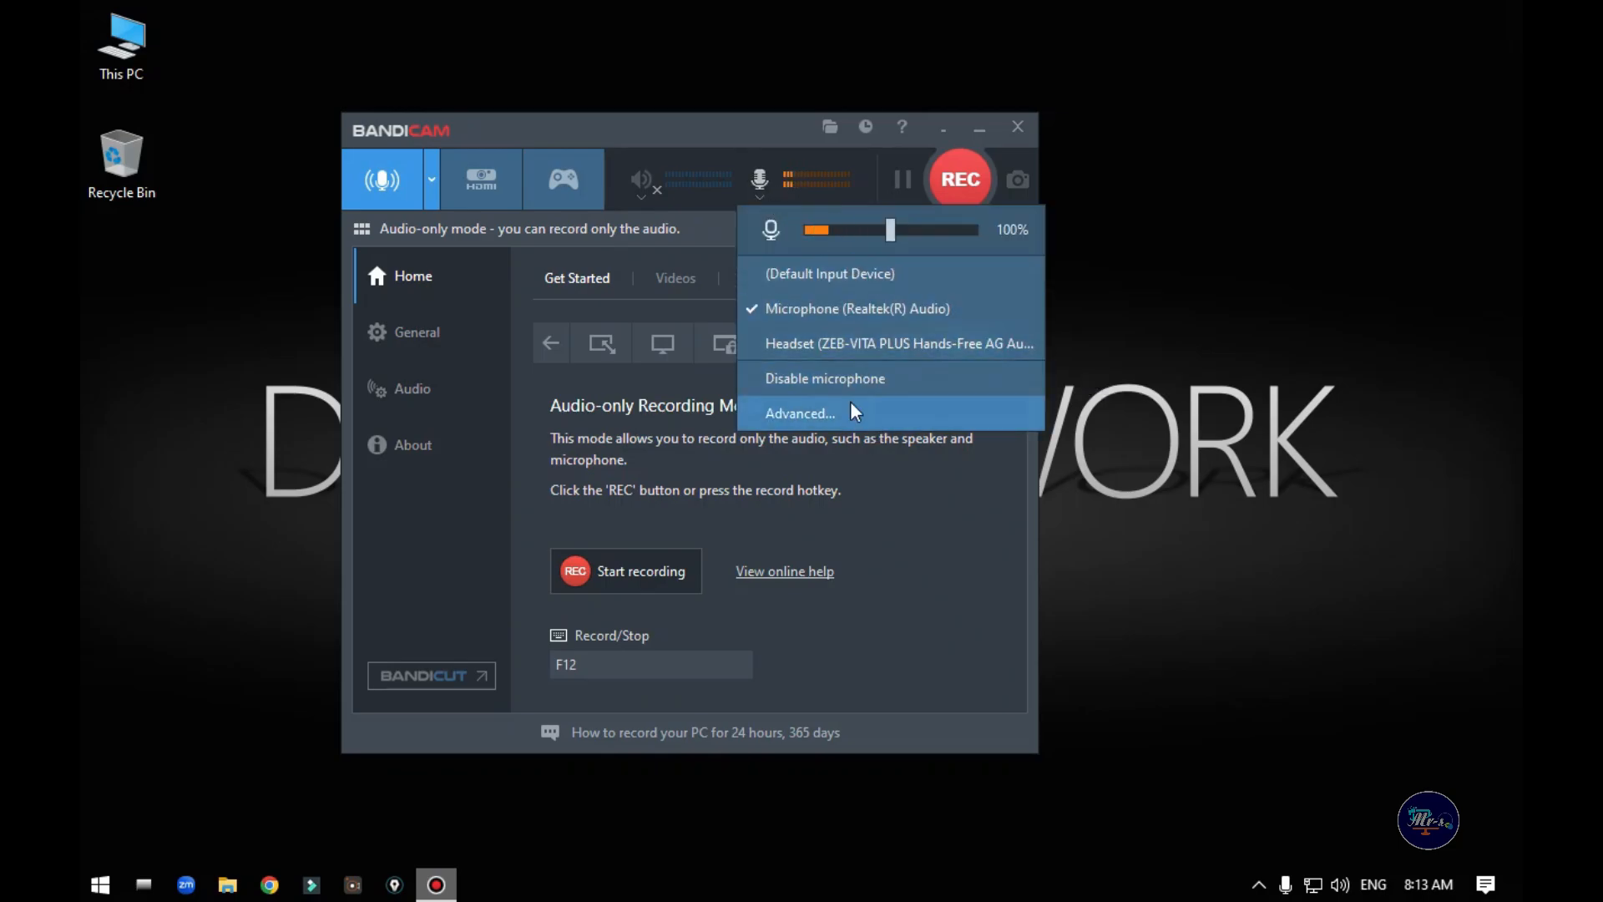
pyautogui.click(952, 627)
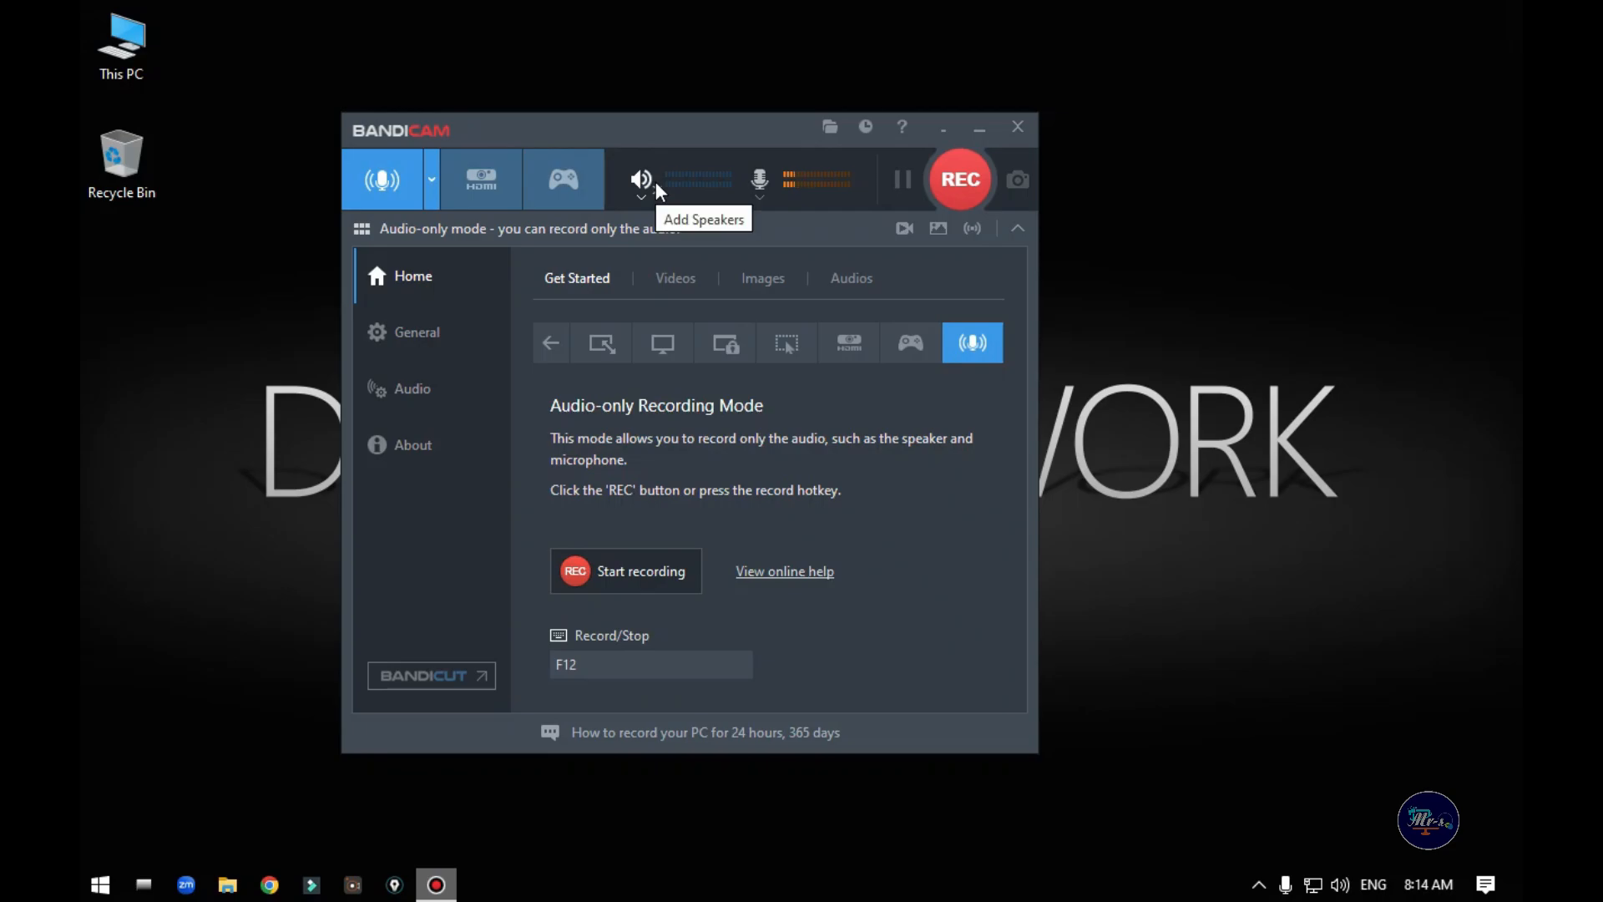
pyautogui.click(431, 179)
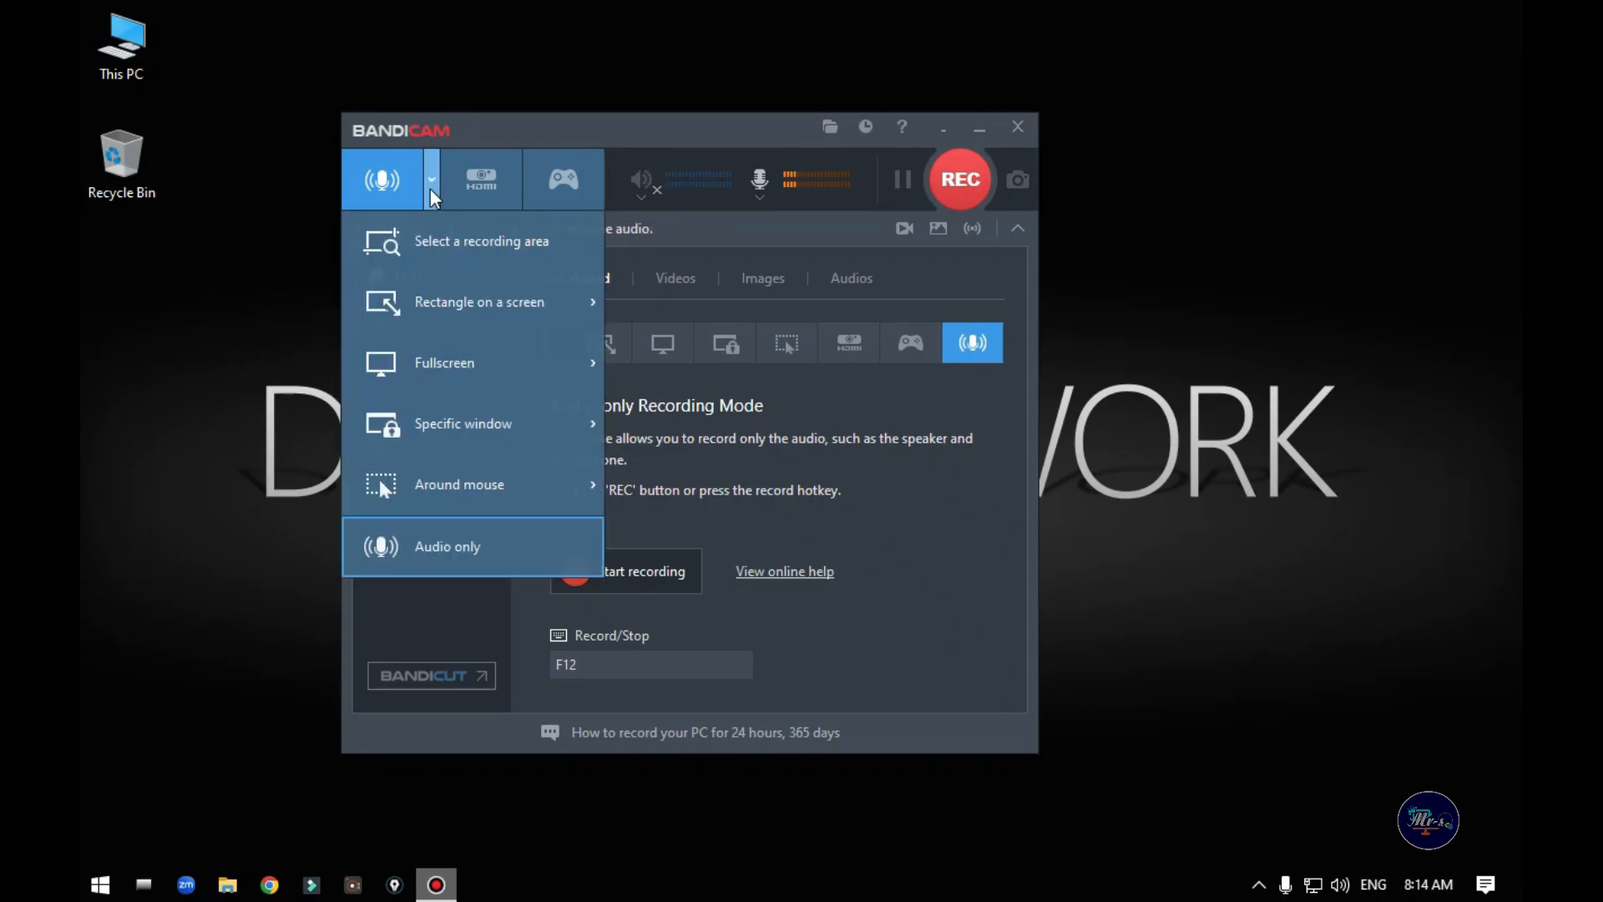
pyautogui.click(460, 366)
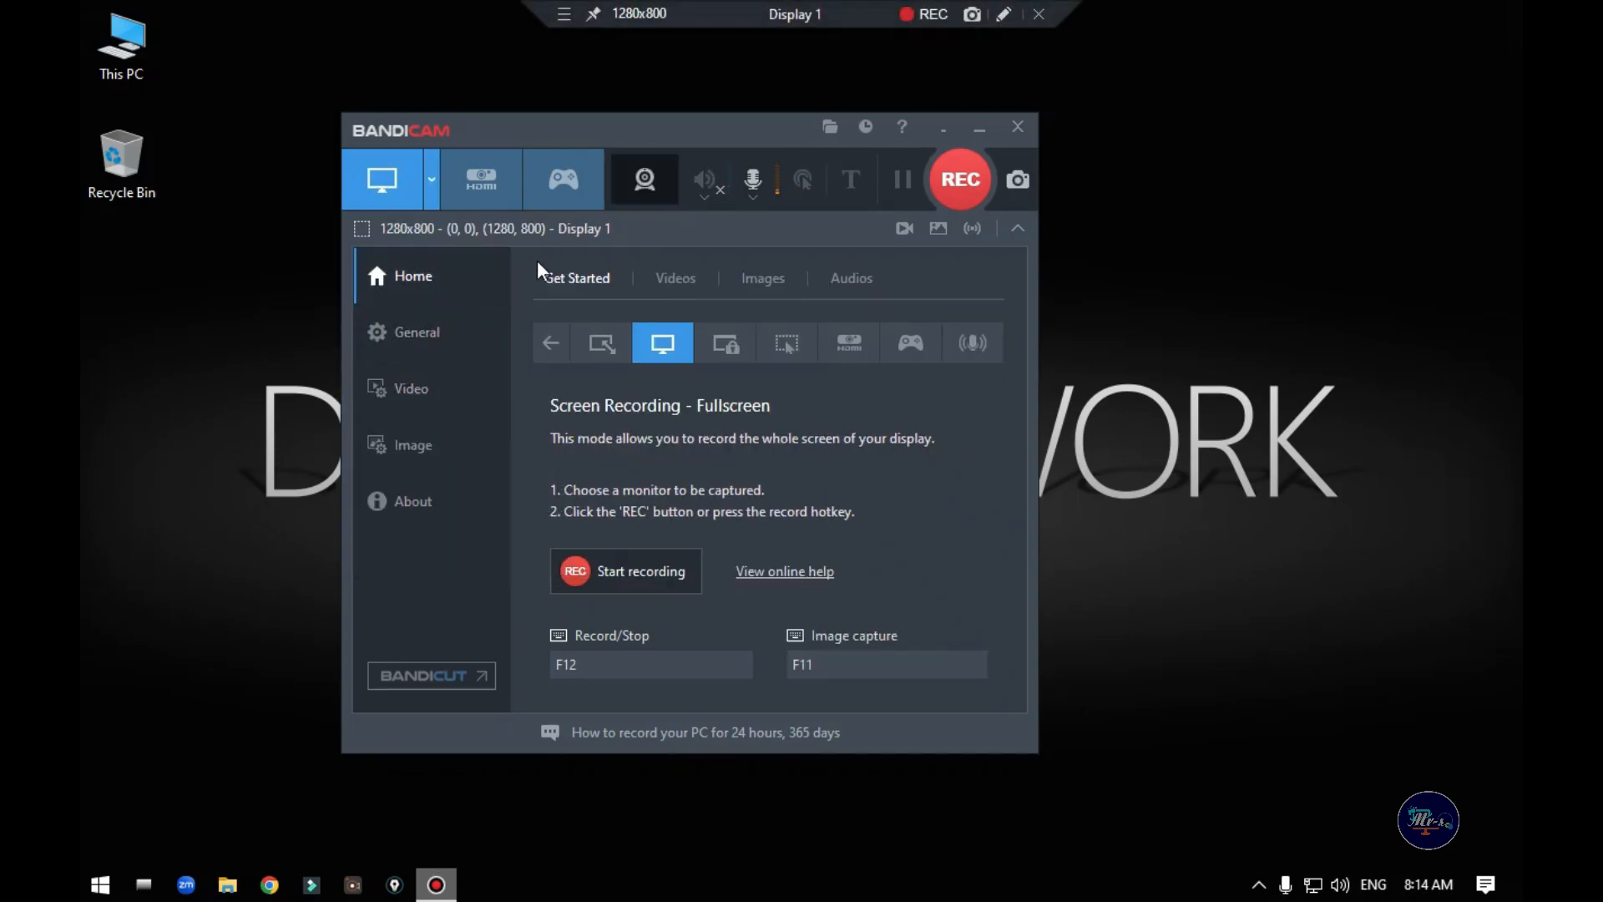
# Step: Set the speaker recording device to Speakers (Realtek(R) Audio)
pyautogui.click(703, 196)
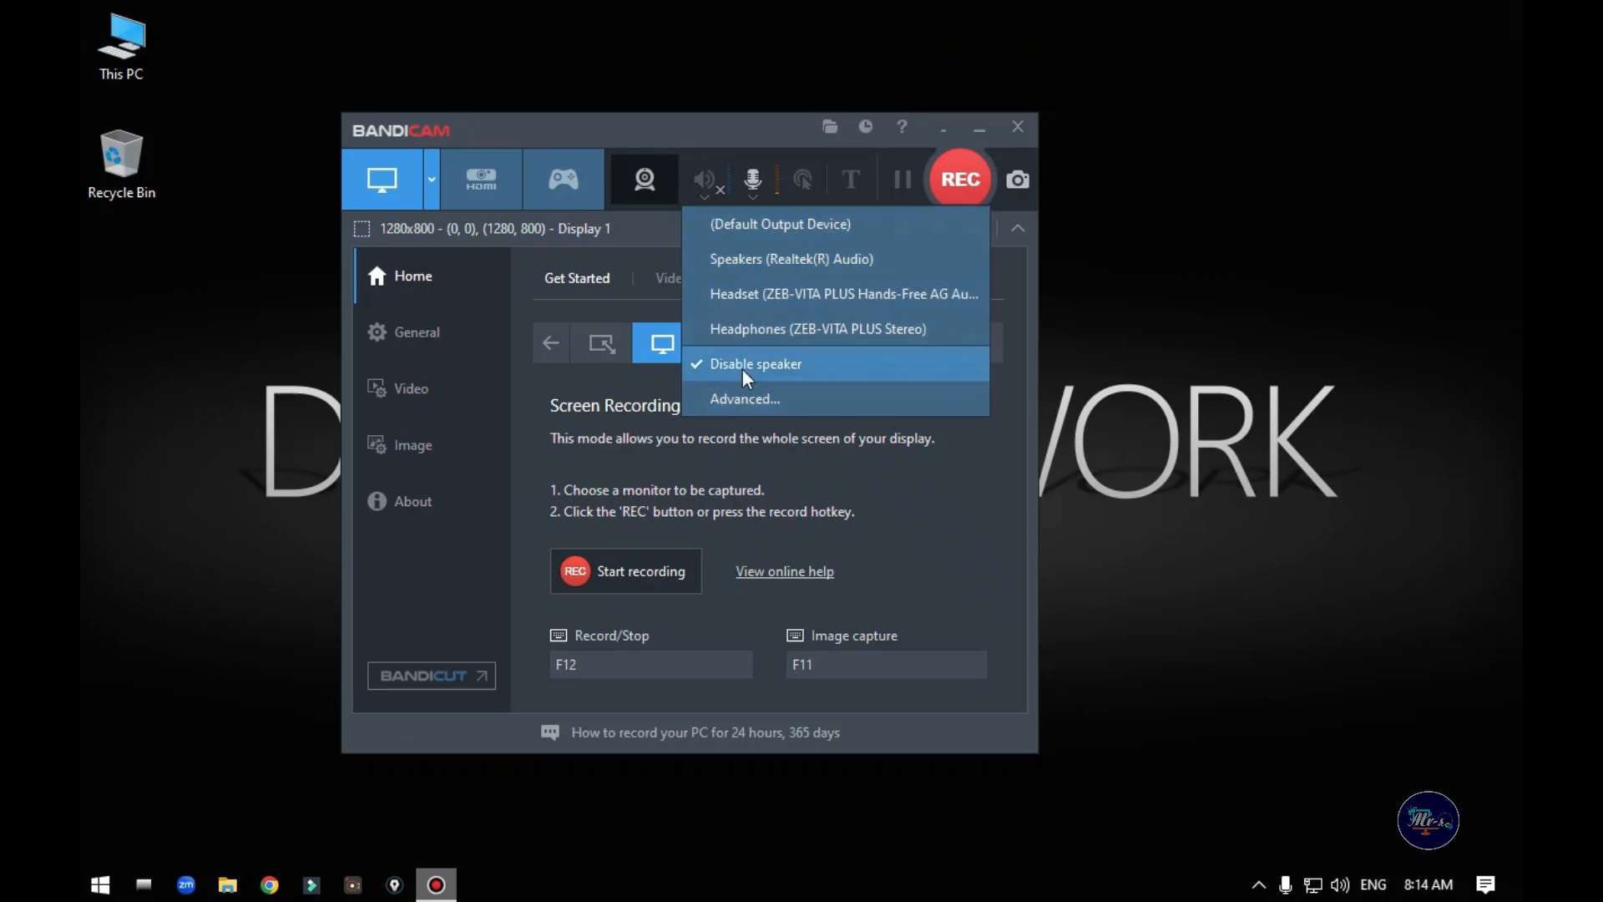
pyautogui.click(735, 259)
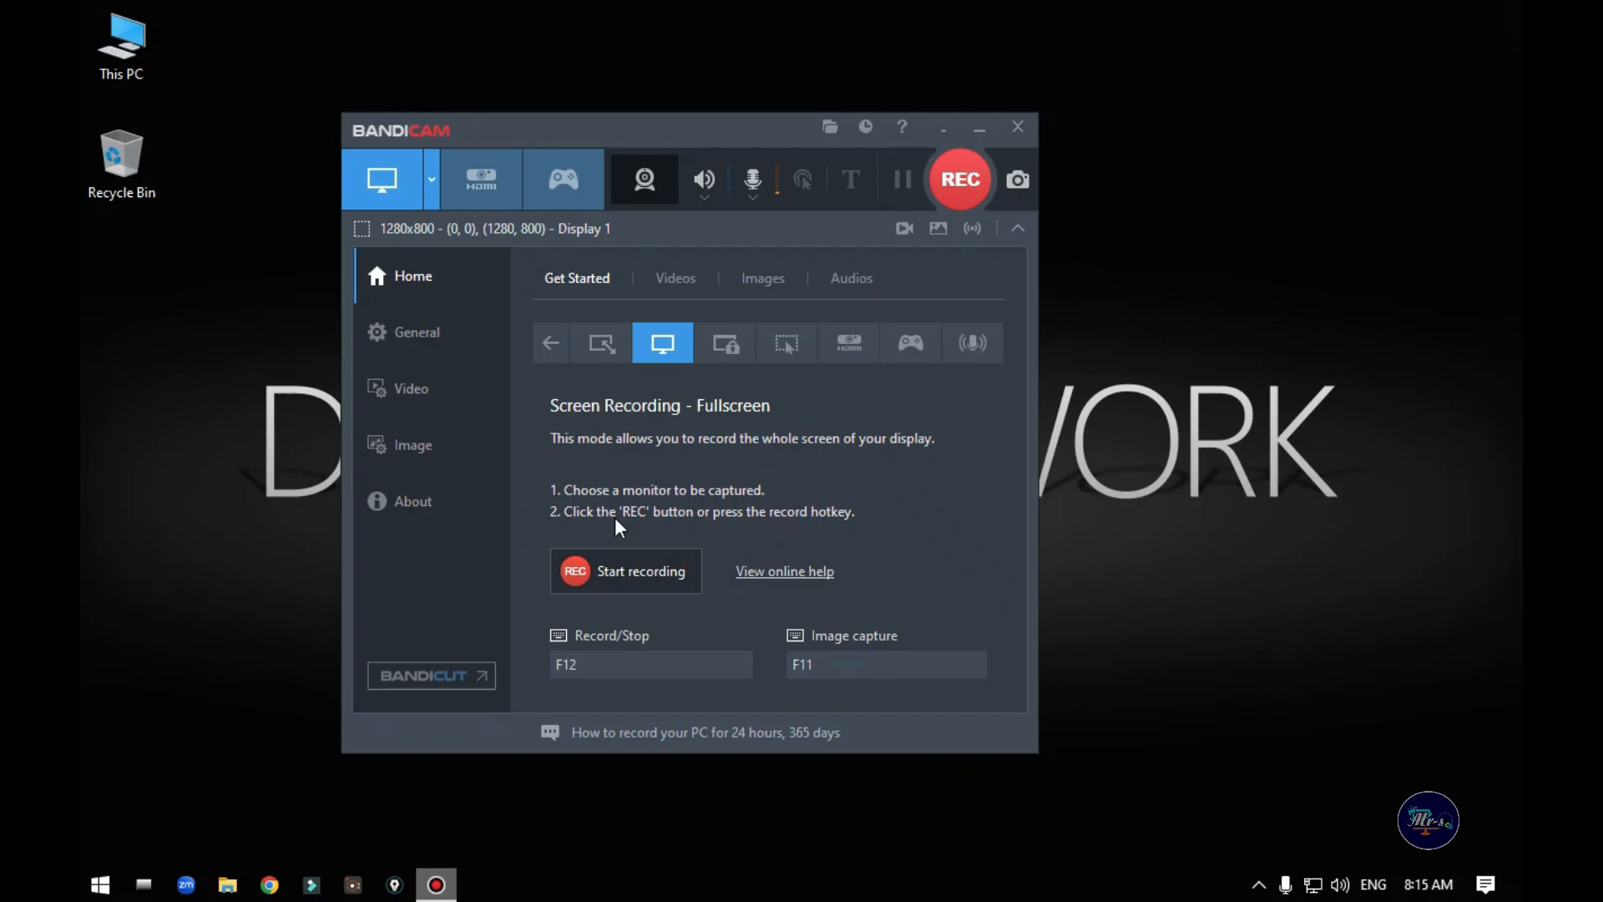
# Step: In General settings, untick 'Bandicam window always on top'
pyautogui.click(445, 348)
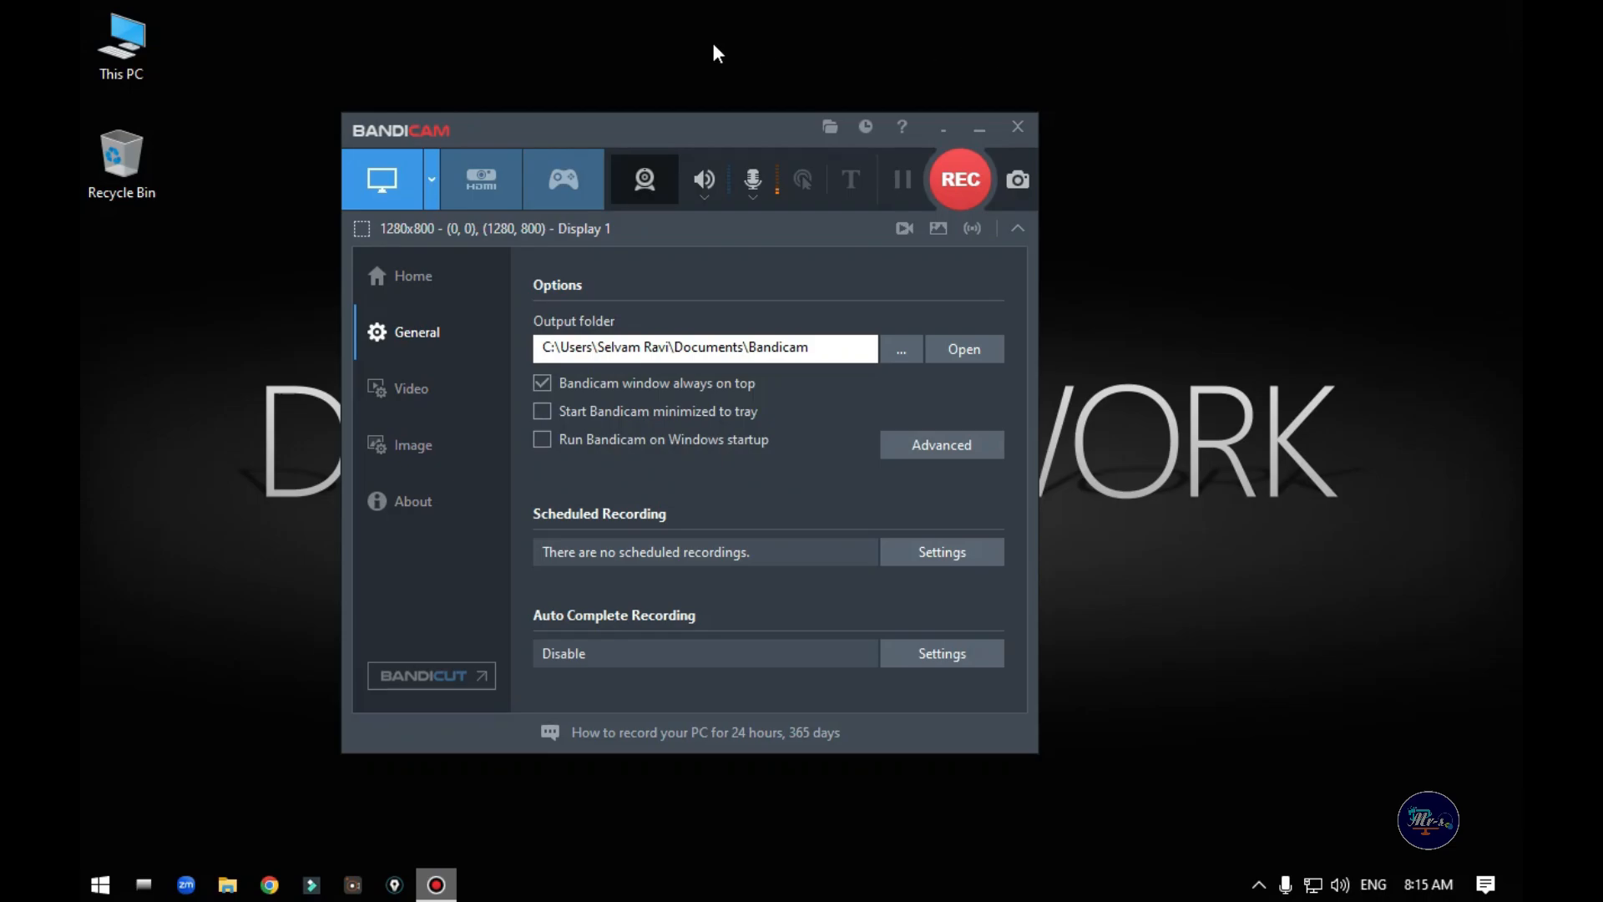
pyautogui.click(648, 383)
# Step: Open the Advanced options on the Output tab, positioned beside the main window
pyautogui.click(997, 443)
pyautogui.moveTo(698, 186); pyautogui.dragTo(1071, 147)
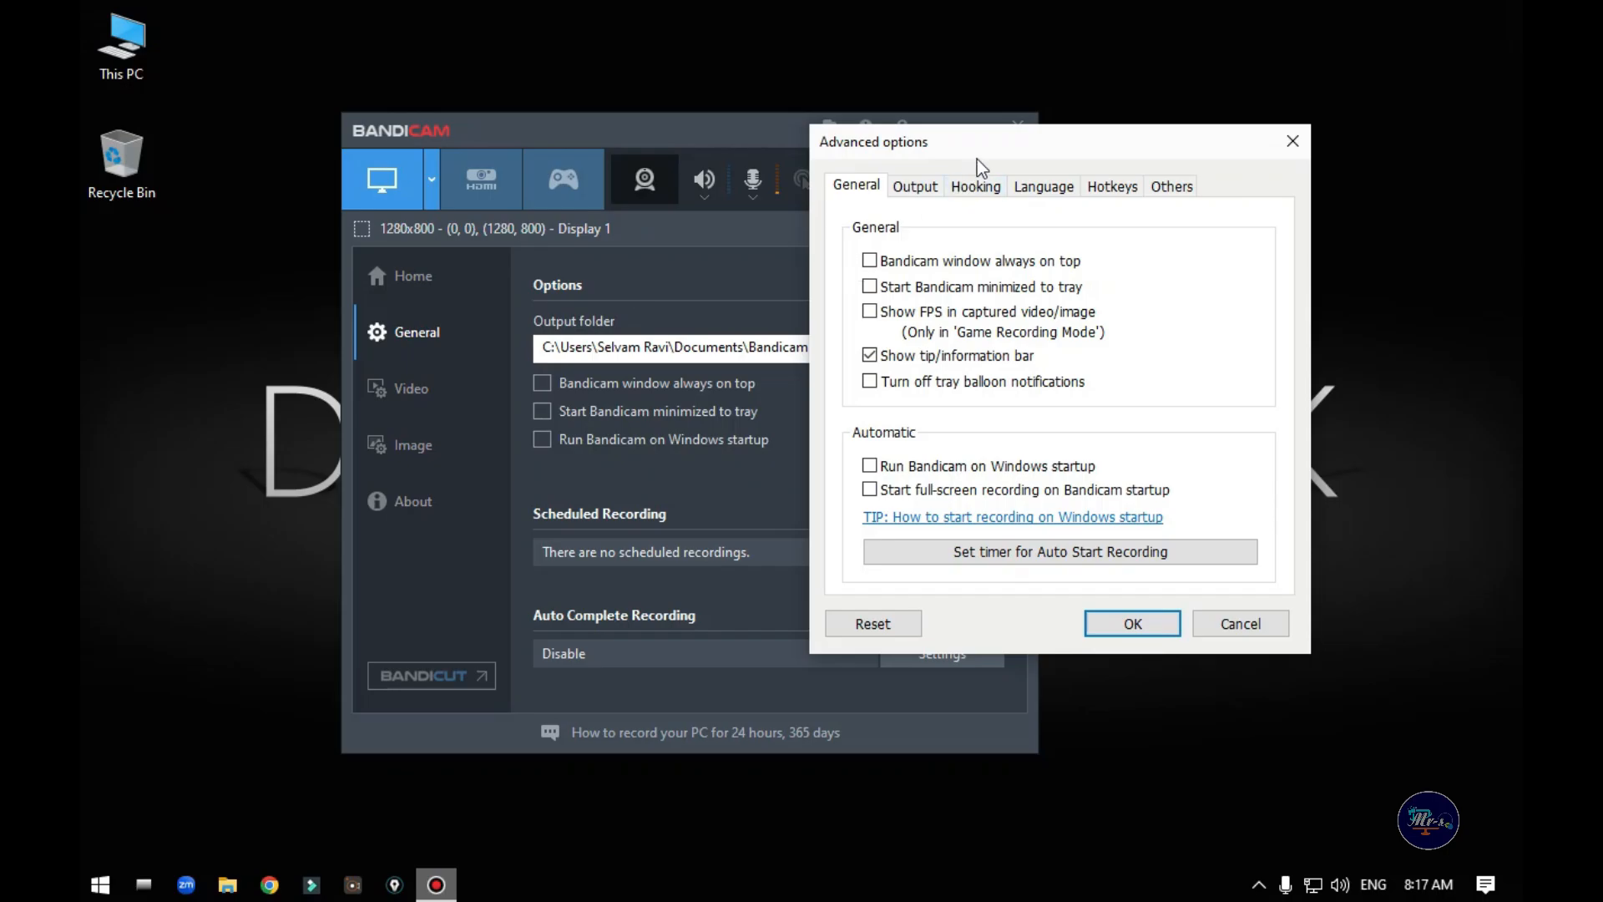
pyautogui.moveTo(977, 158); pyautogui.dragTo(734, 145)
pyautogui.click(674, 177)
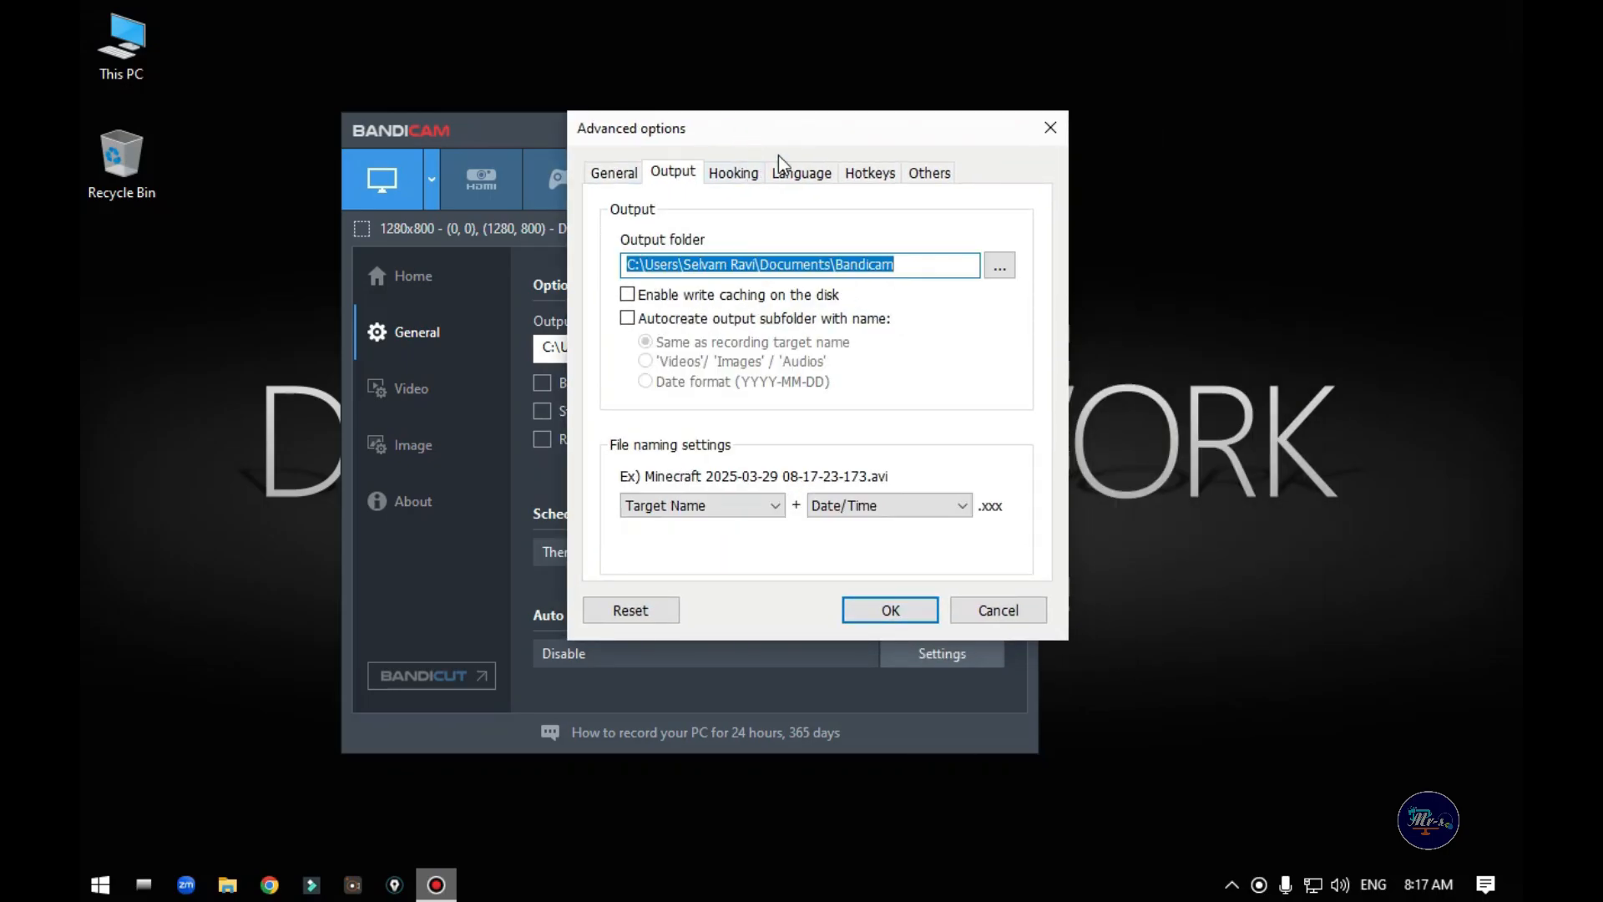
pyautogui.moveTo(800, 137); pyautogui.dragTo(849, 130)
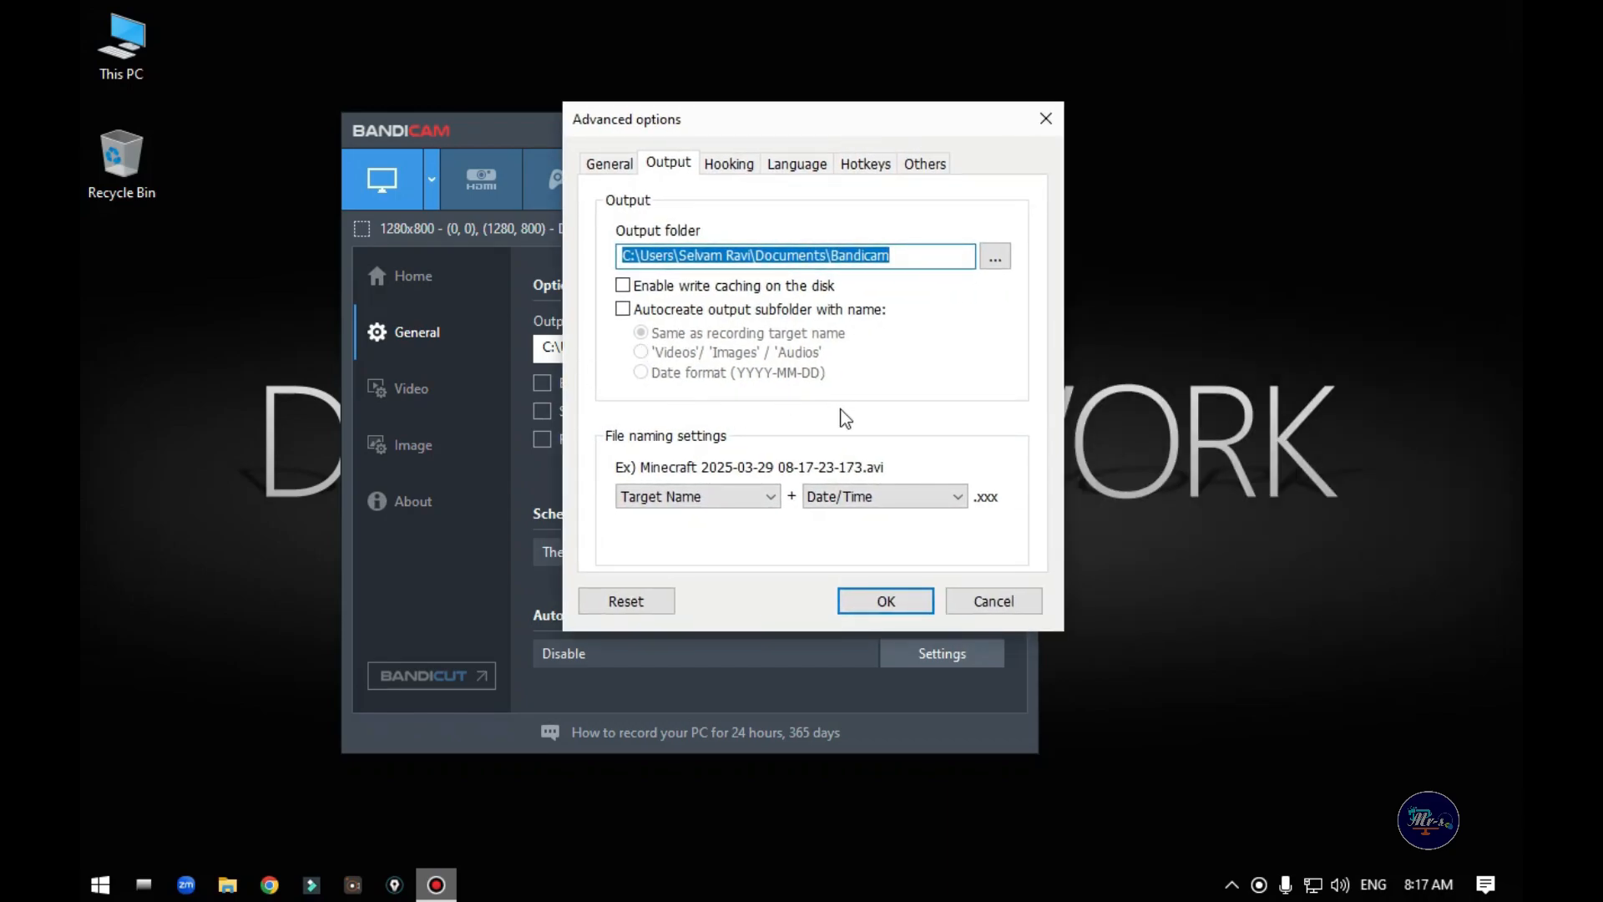
# Step: Try a Custom Prefix ('My Video') for recorded file names
pyautogui.click(708, 500)
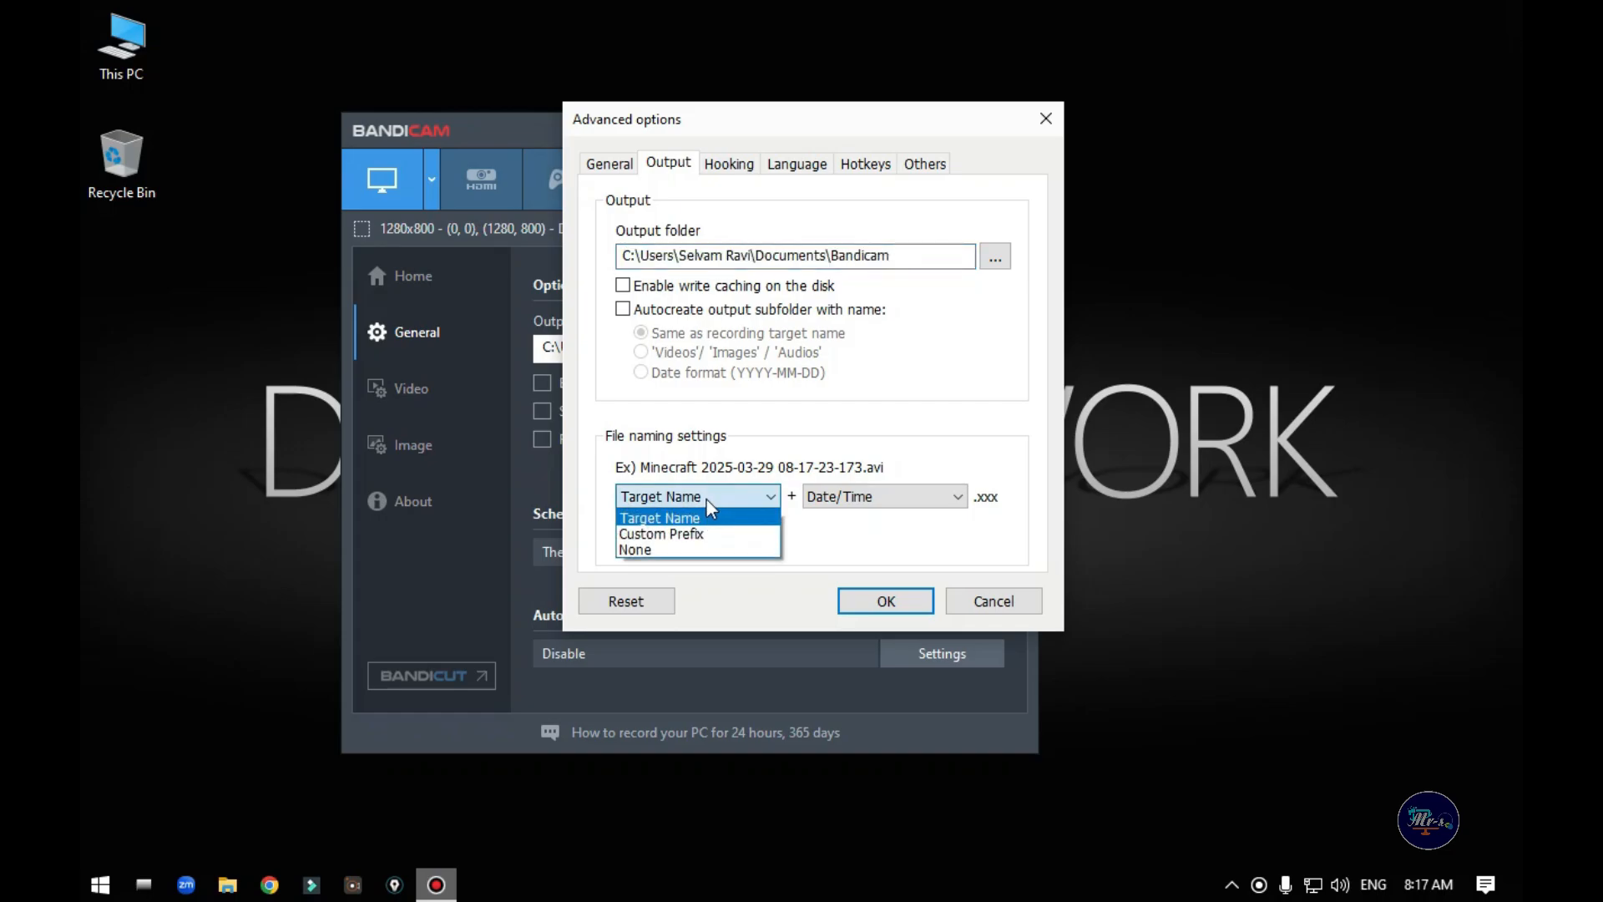
pyautogui.click(692, 493)
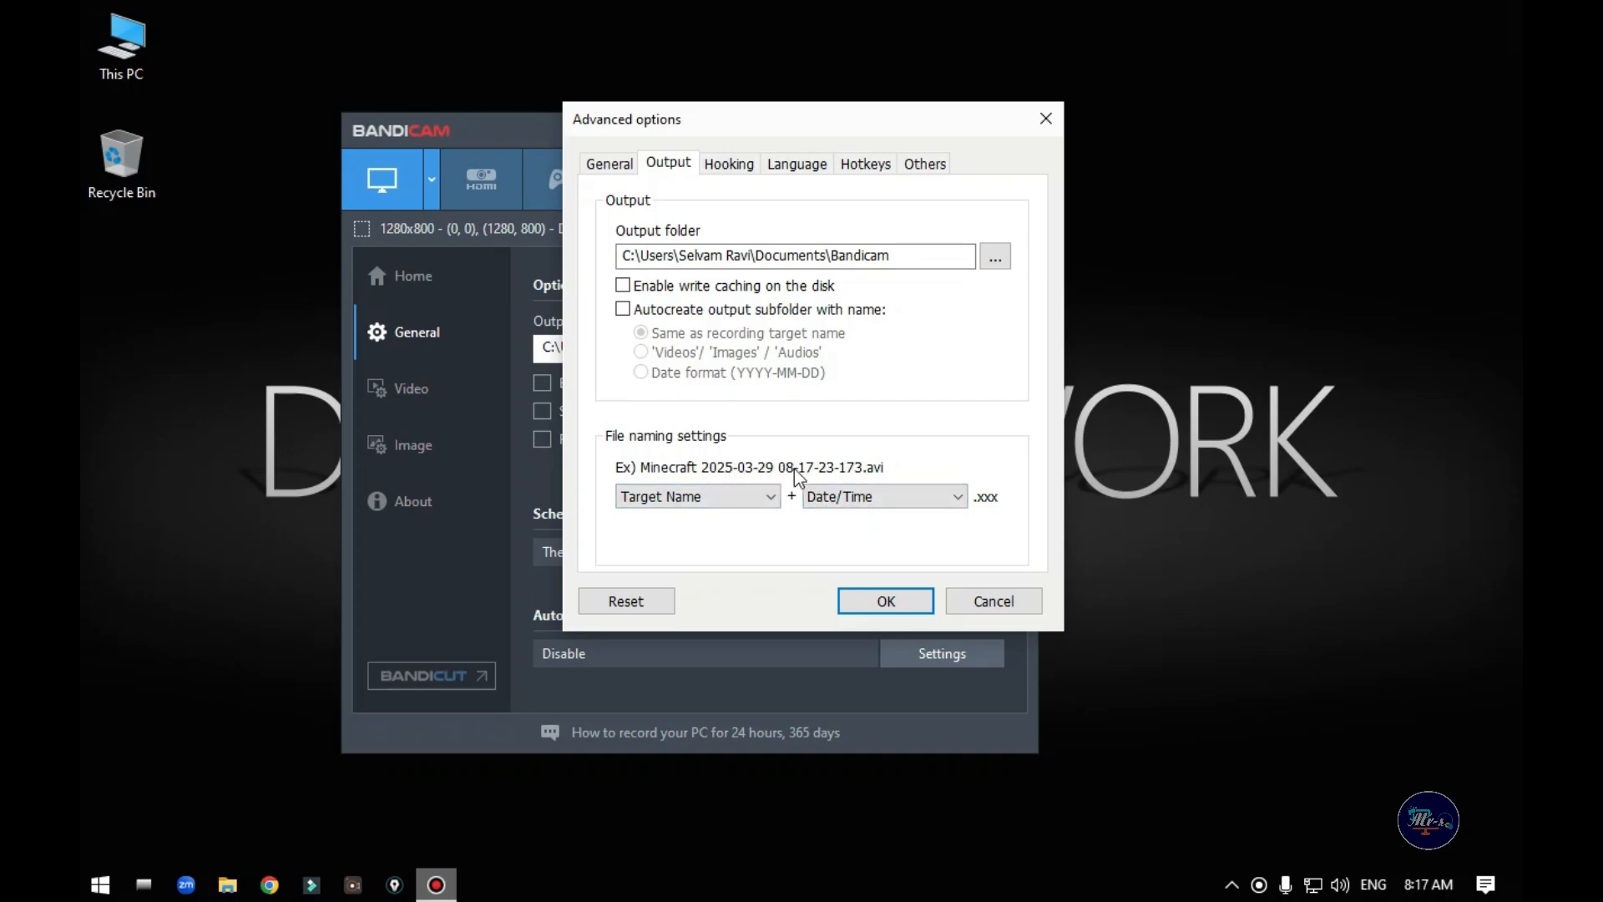
pyautogui.click(759, 499)
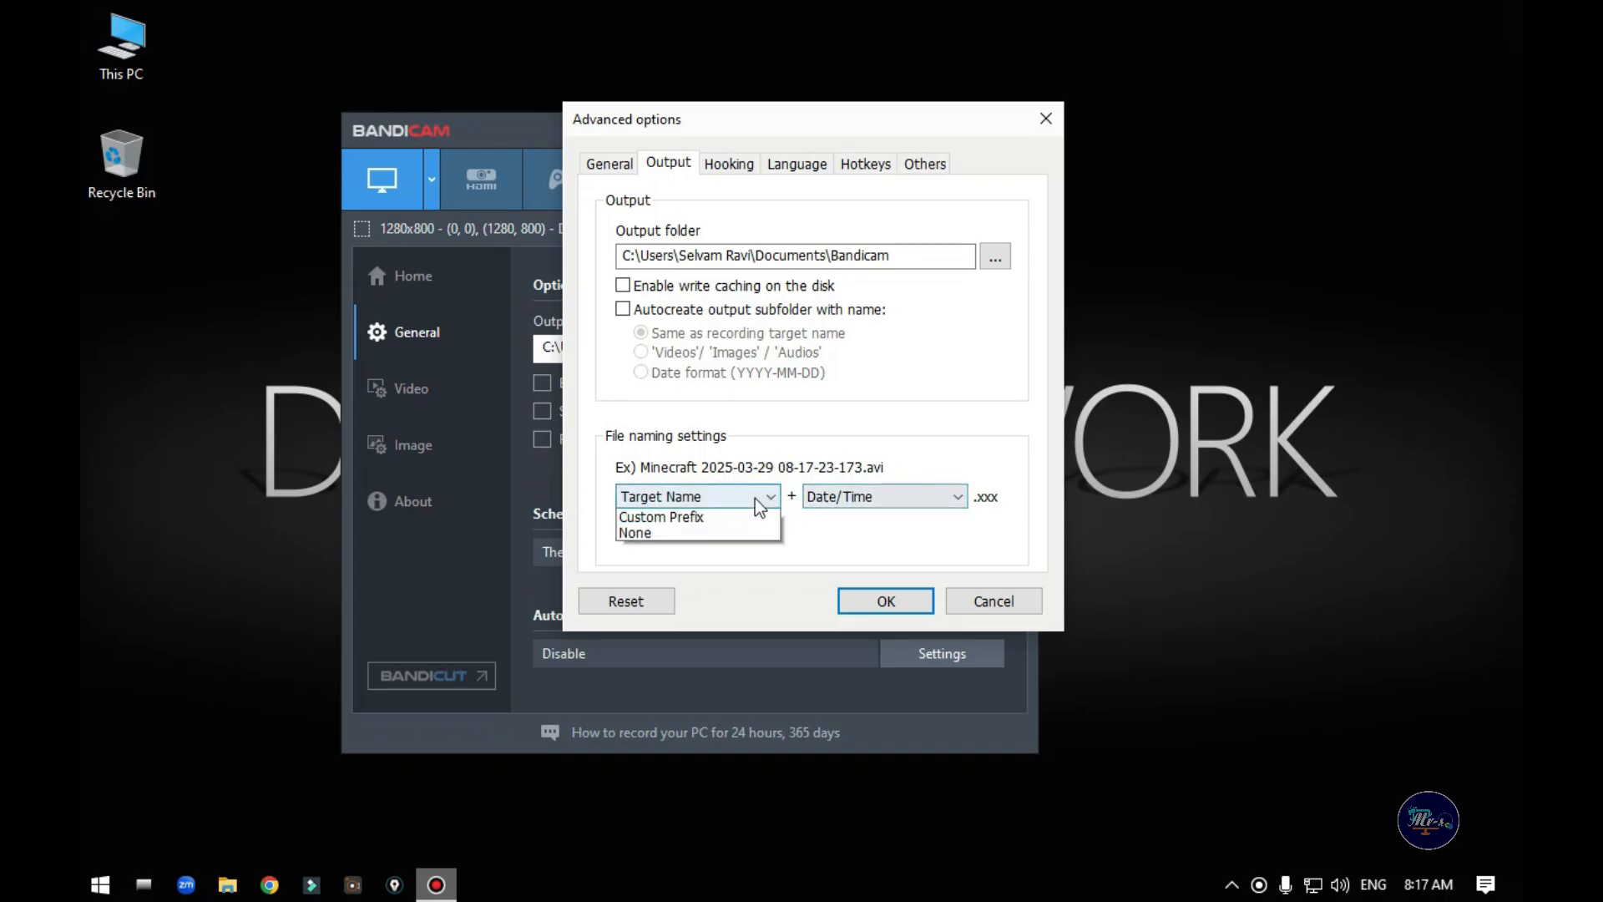
pyautogui.click(716, 529)
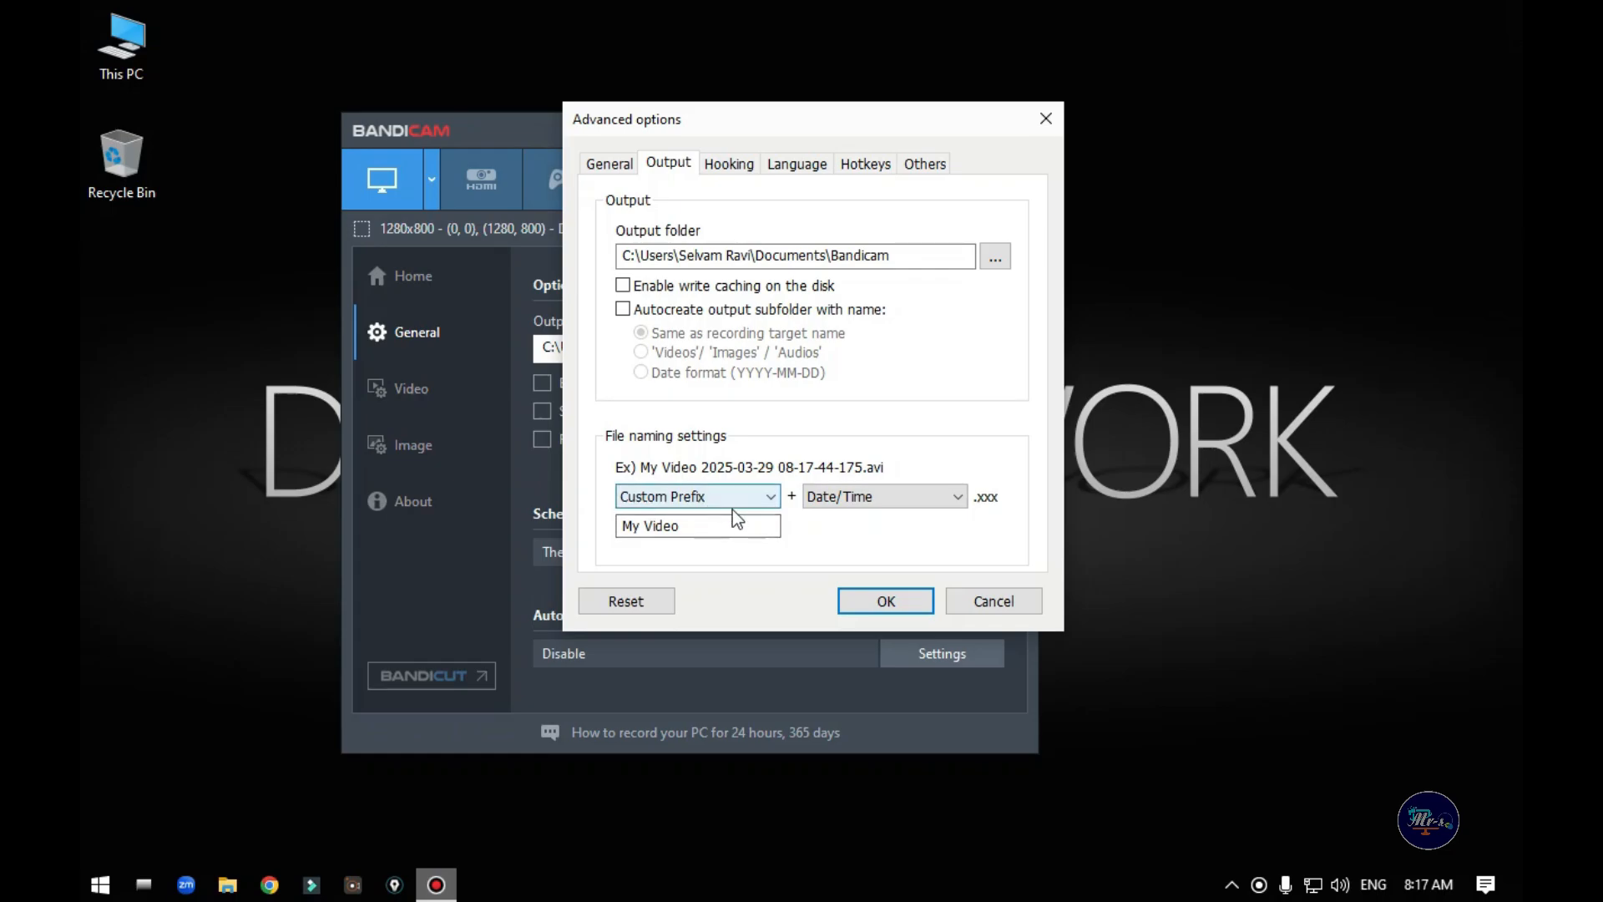
pyautogui.click(727, 524)
pyautogui.doubleClick(707, 525)
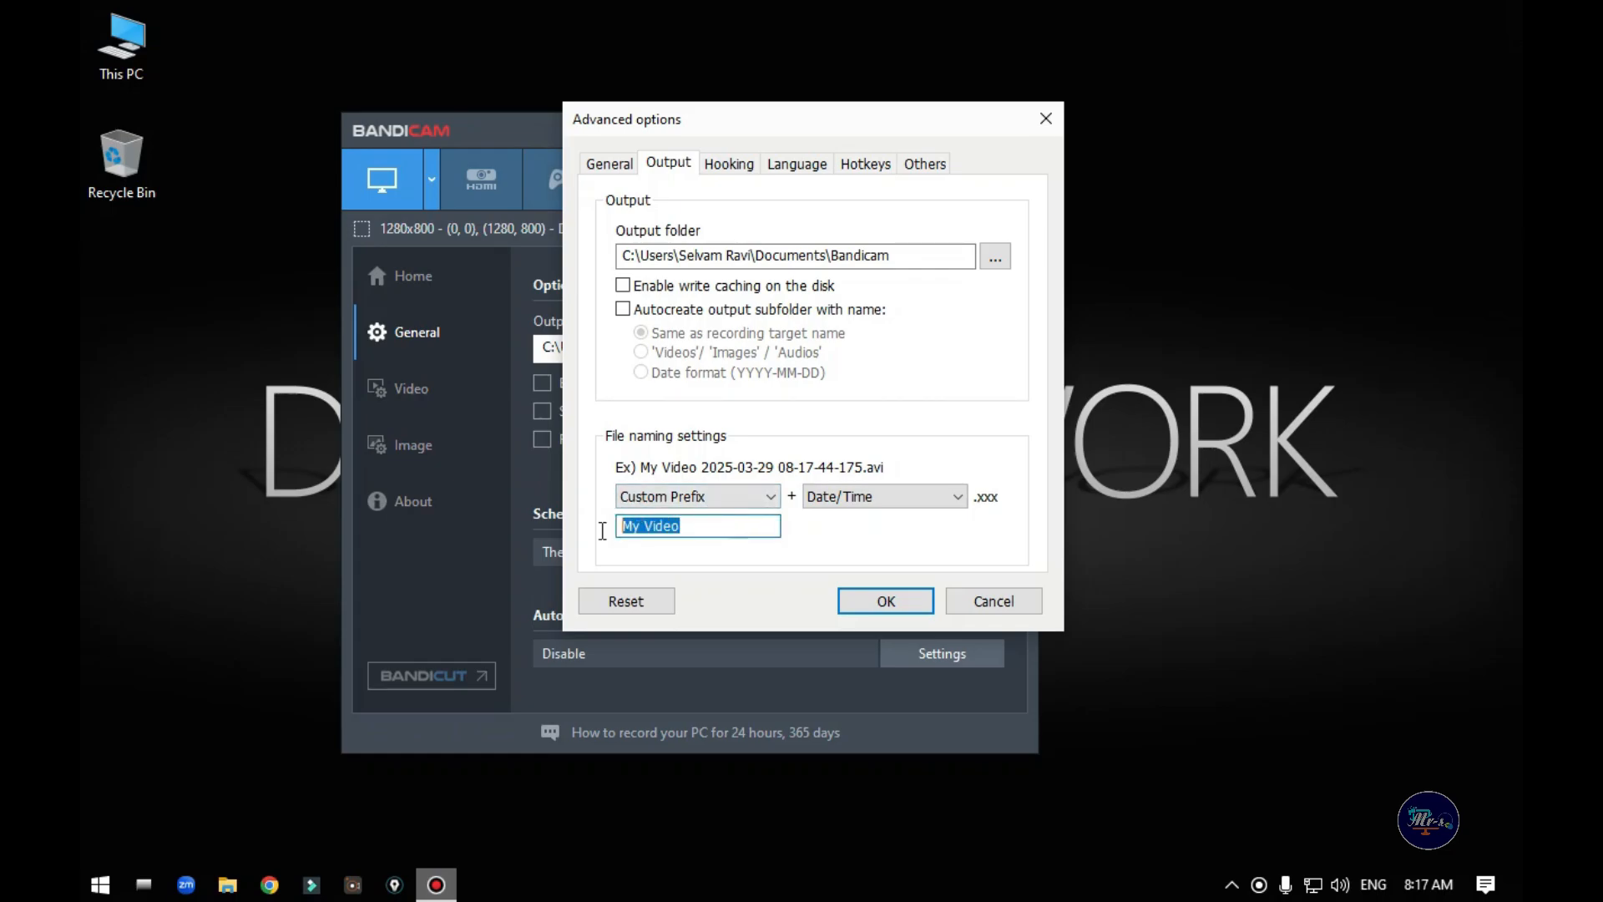
pyautogui.click(716, 525)
# Step: Try no prefix, then restore Target Name before Date/Time and view the Hooking tab
pyautogui.click(742, 500)
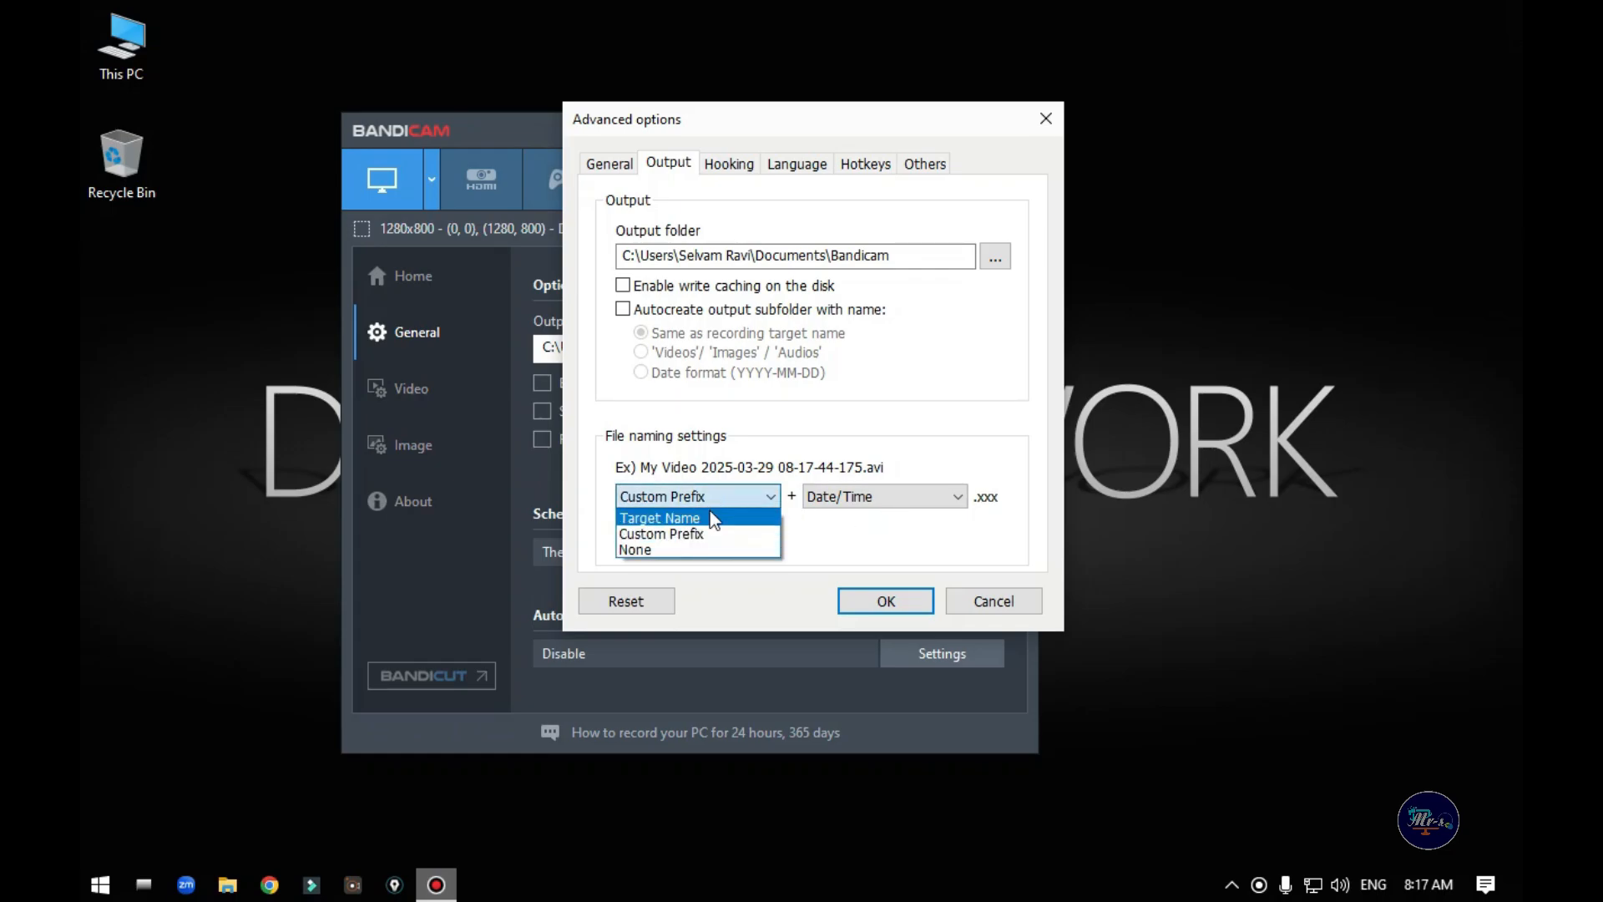
pyautogui.click(665, 550)
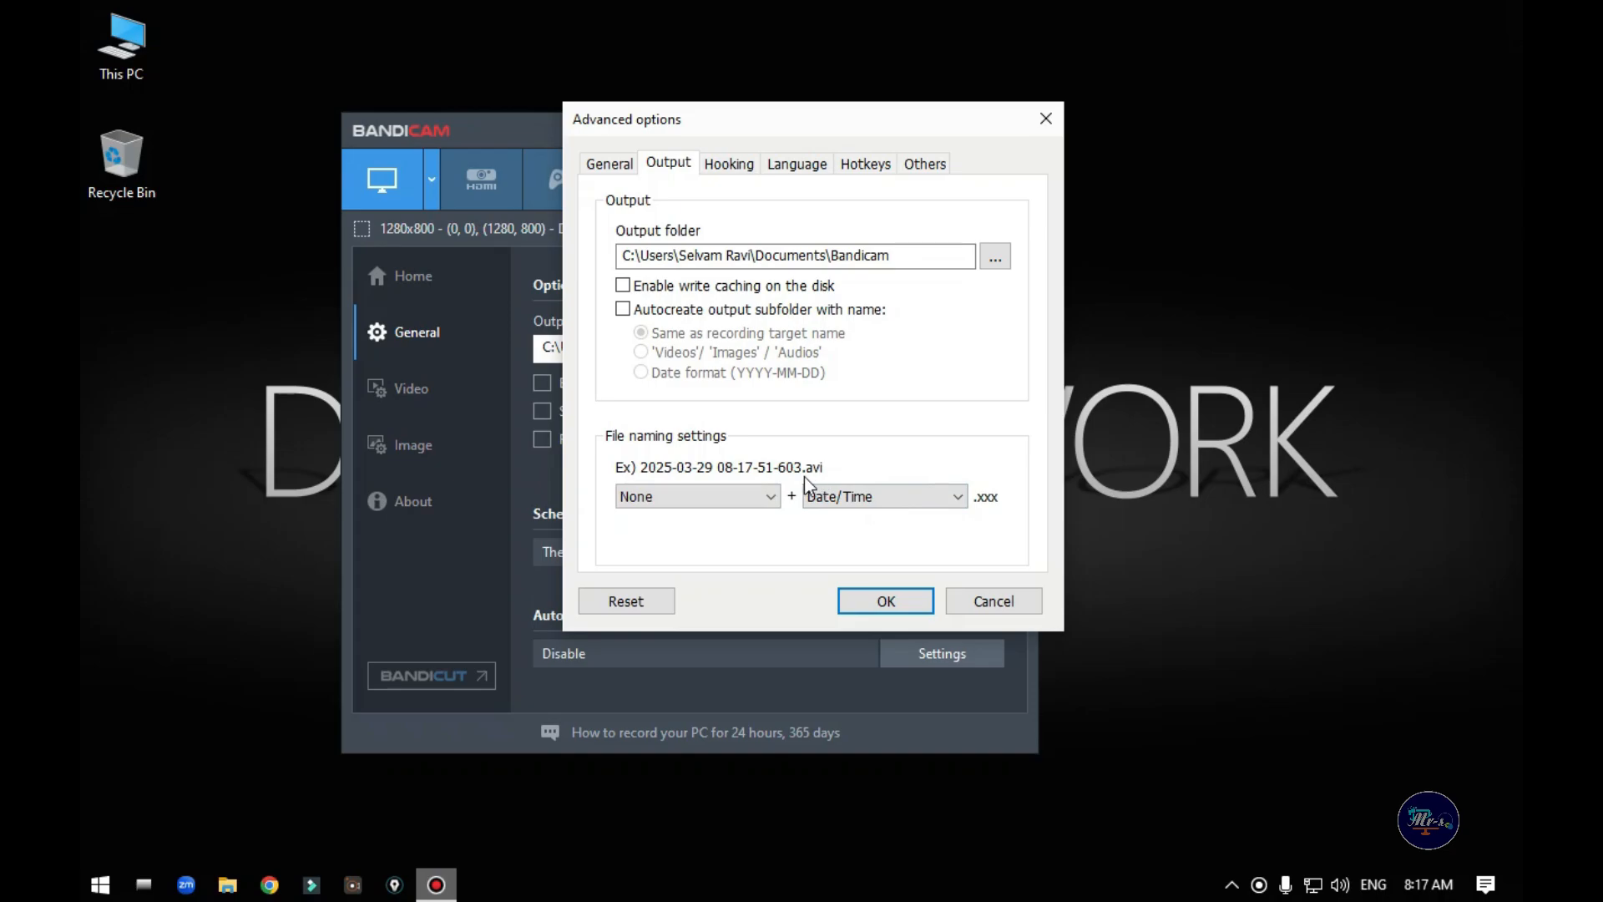
pyautogui.click(709, 498)
pyautogui.click(684, 520)
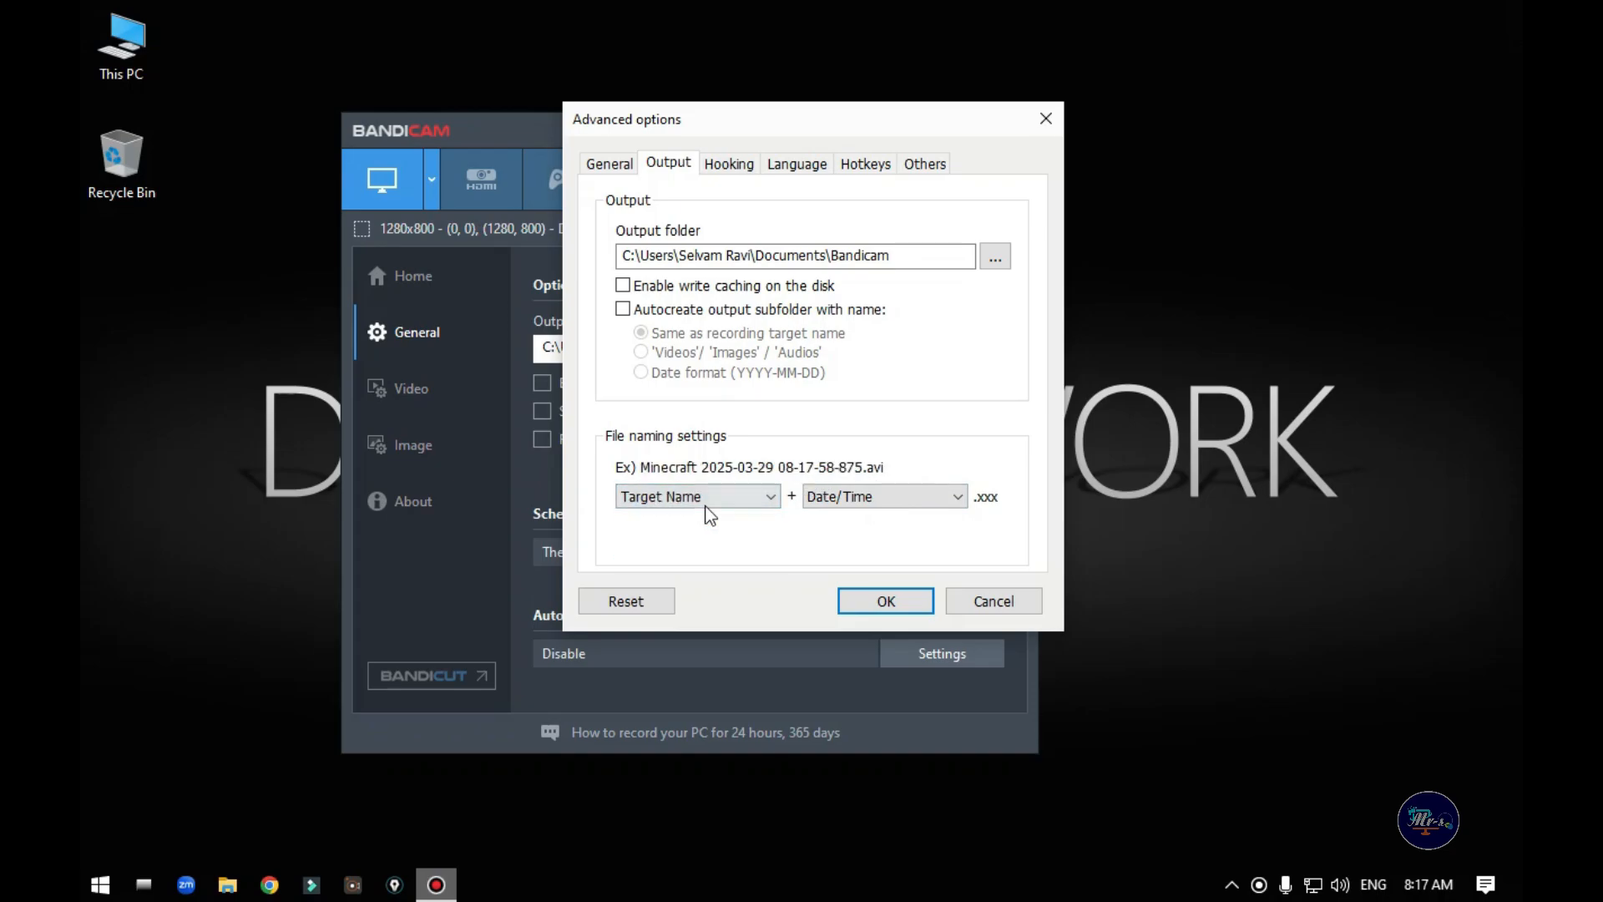
pyautogui.click(737, 169)
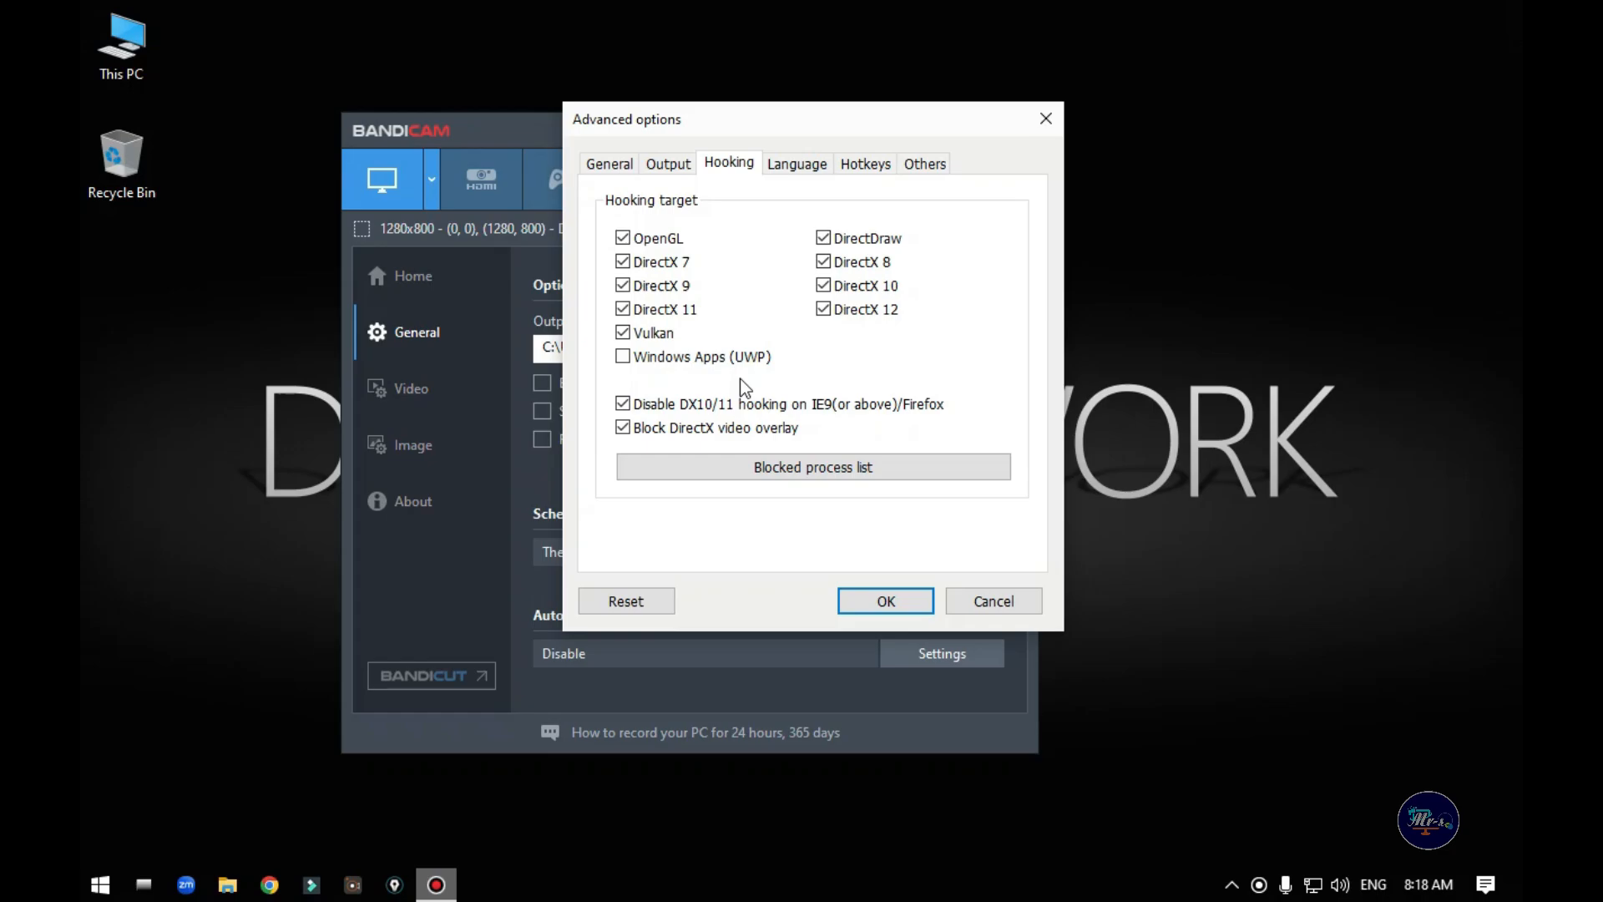
# Step: Review the Language and Hotkeys pages of the advanced options
pyautogui.click(797, 164)
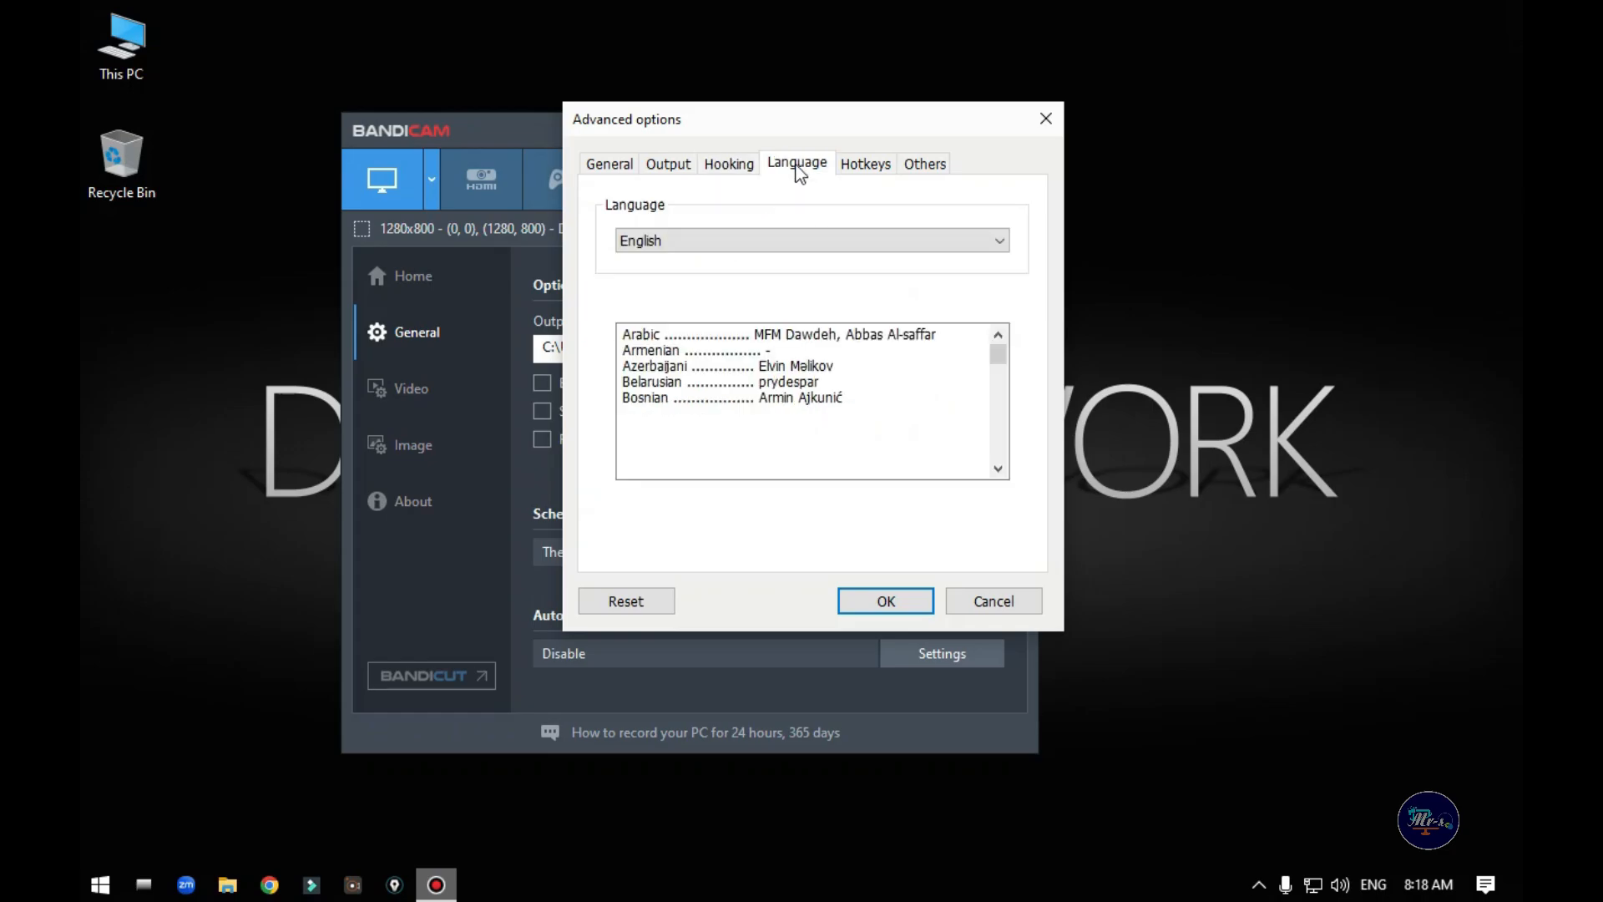
pyautogui.click(870, 162)
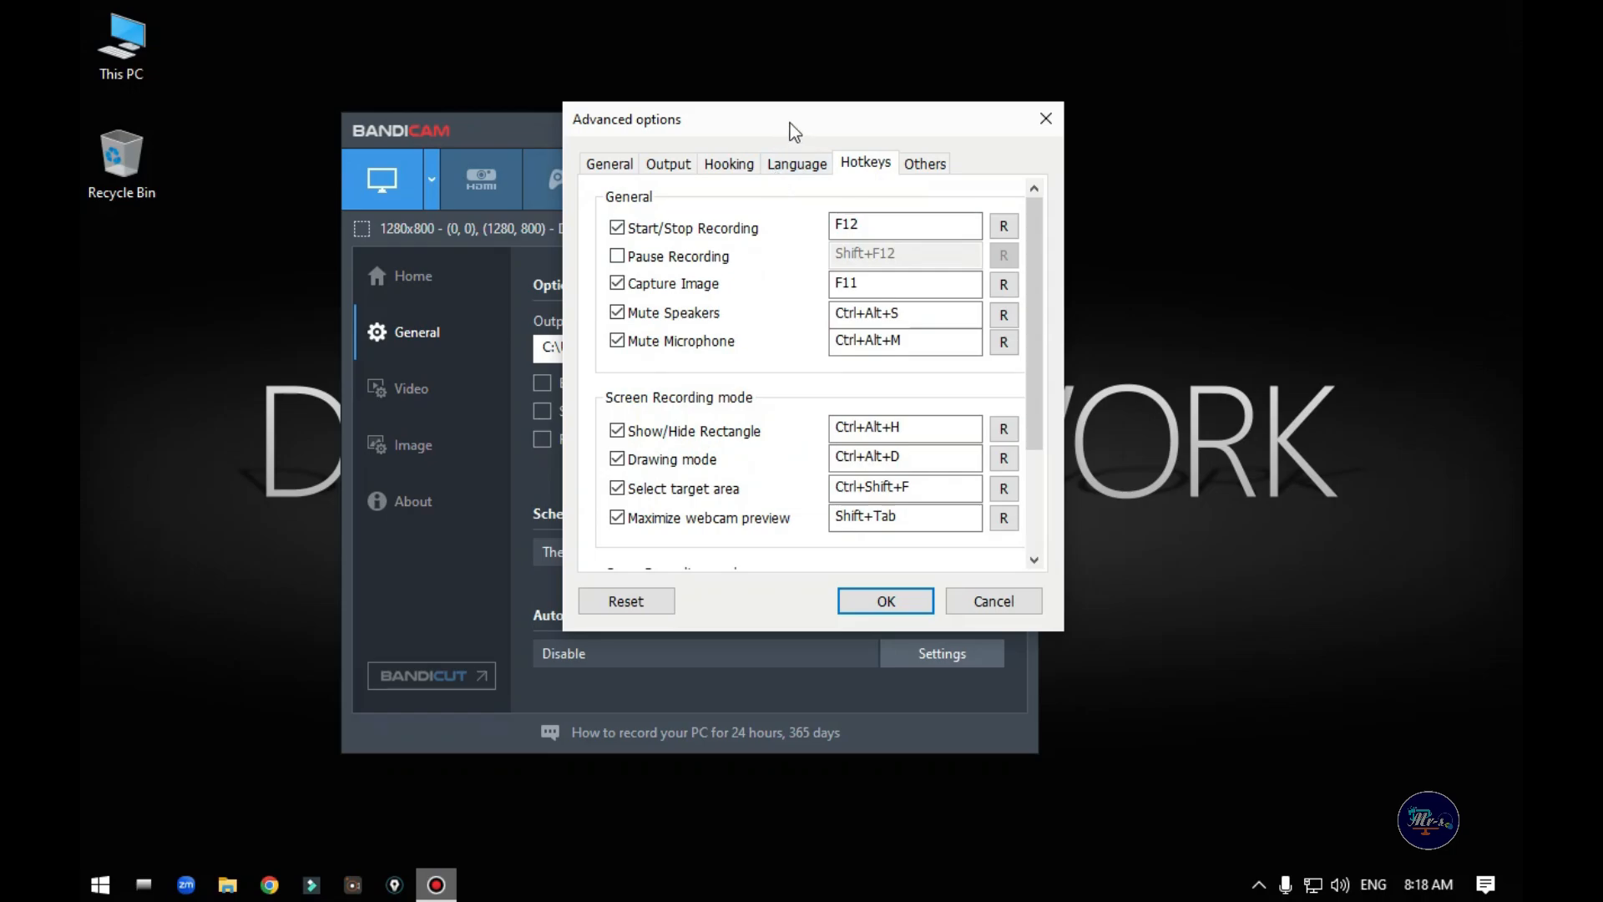
pyautogui.moveTo(790, 122); pyautogui.dragTo(1144, 87)
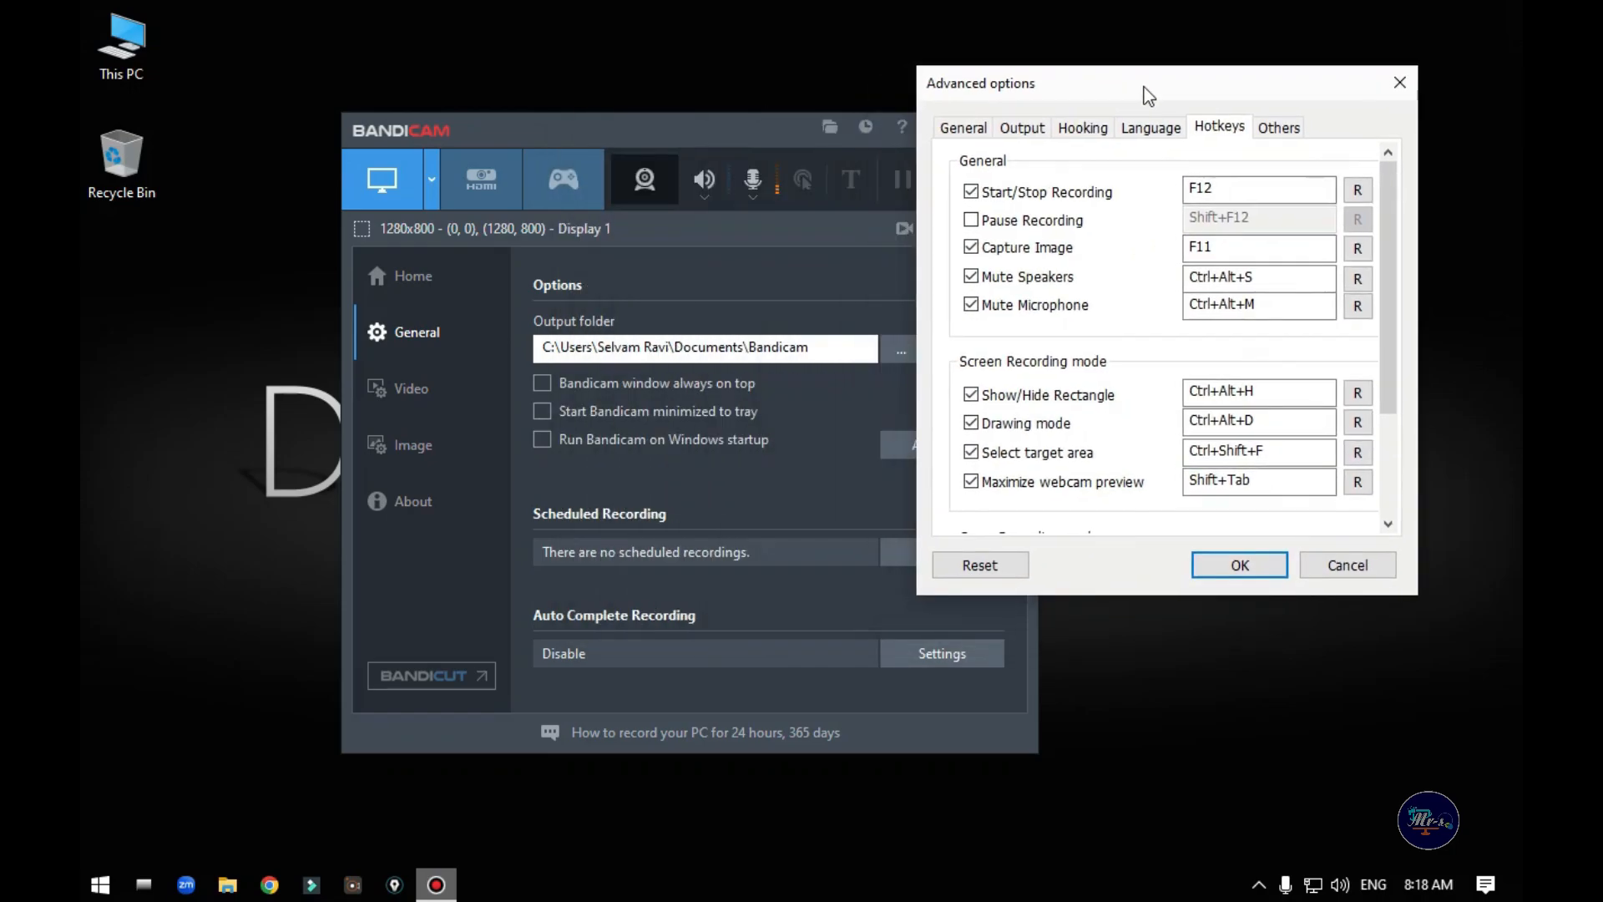
pyautogui.click(396, 269)
pyautogui.moveTo(1038, 98); pyautogui.dragTo(864, 139)
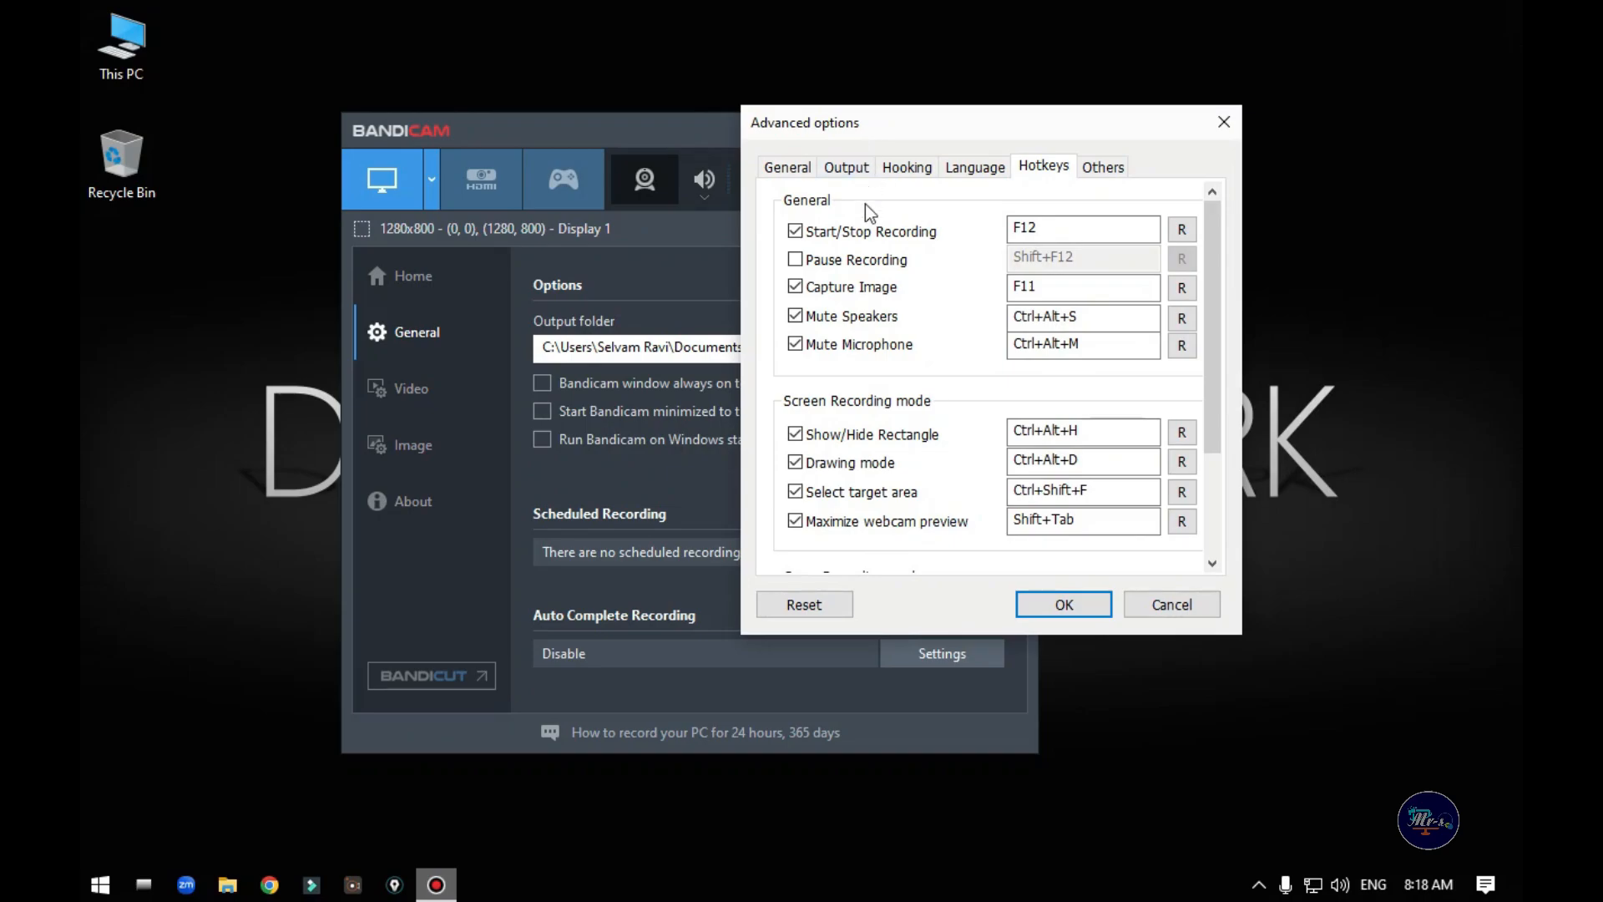
# Step: Toggle the Pause Recording hotkey on and off, leaving it disabled, and view the Others options
pyautogui.click(1054, 230)
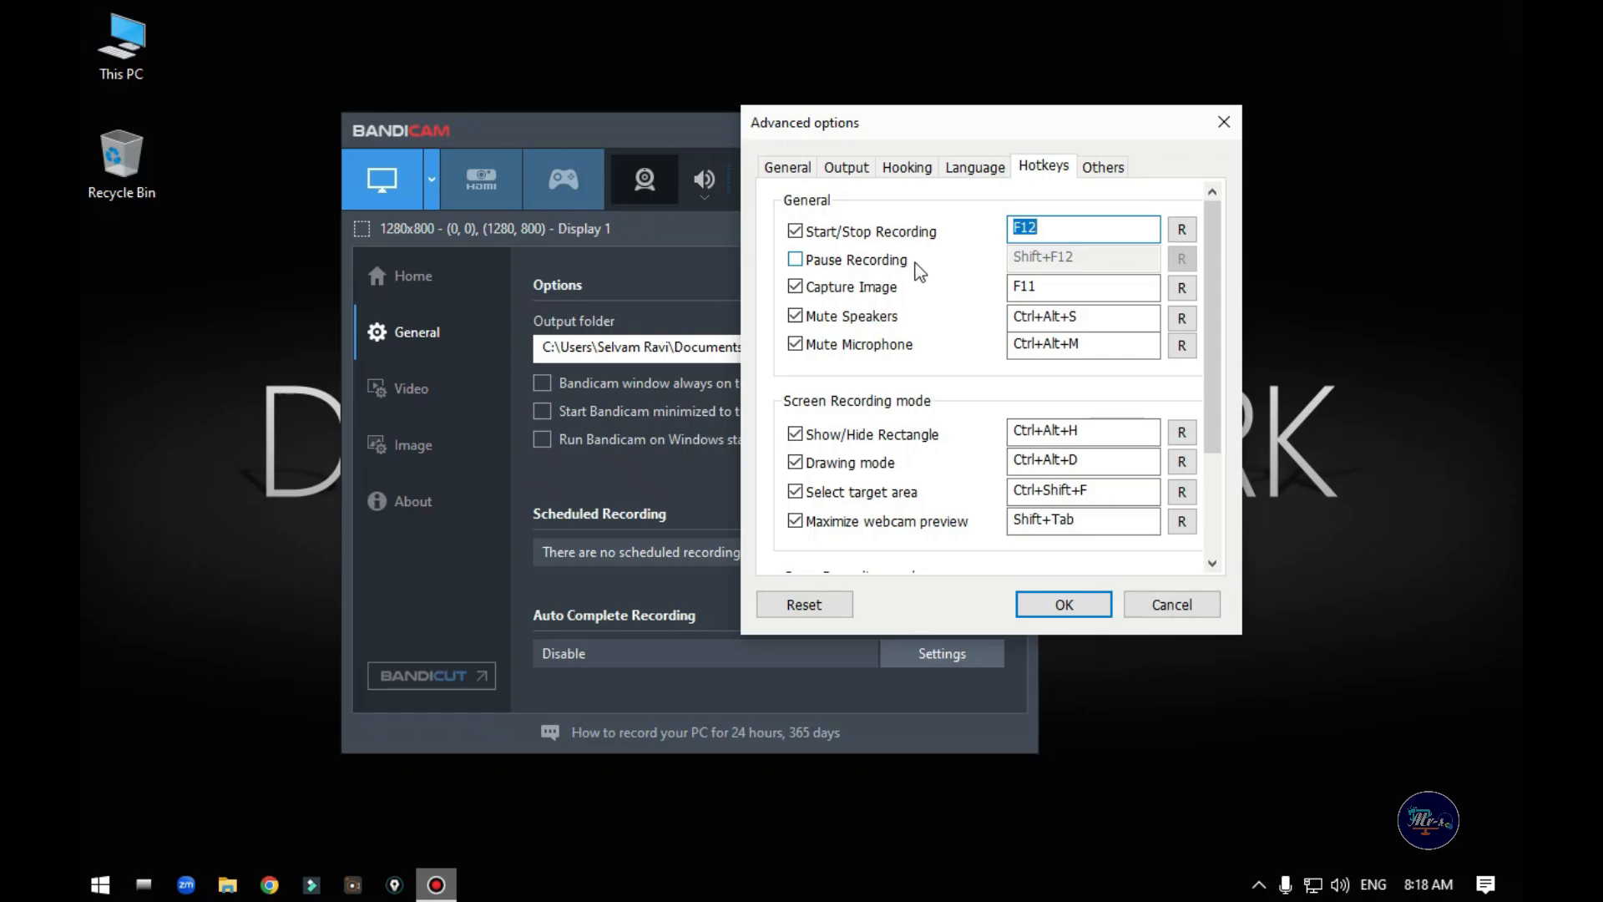
pyautogui.click(852, 264)
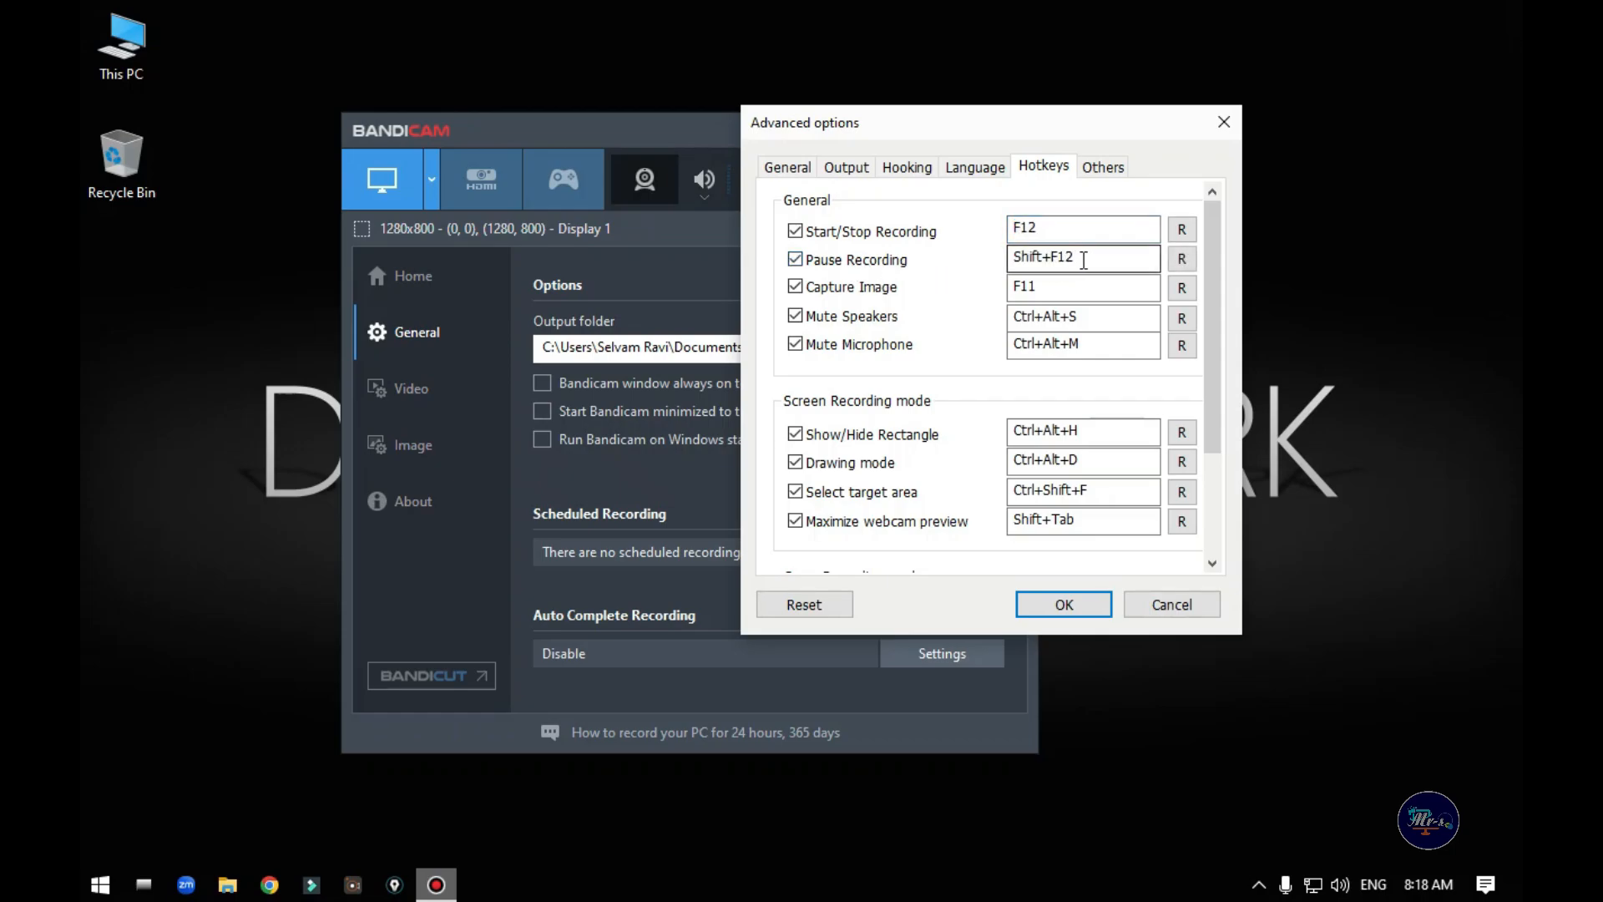
pyautogui.click(931, 267)
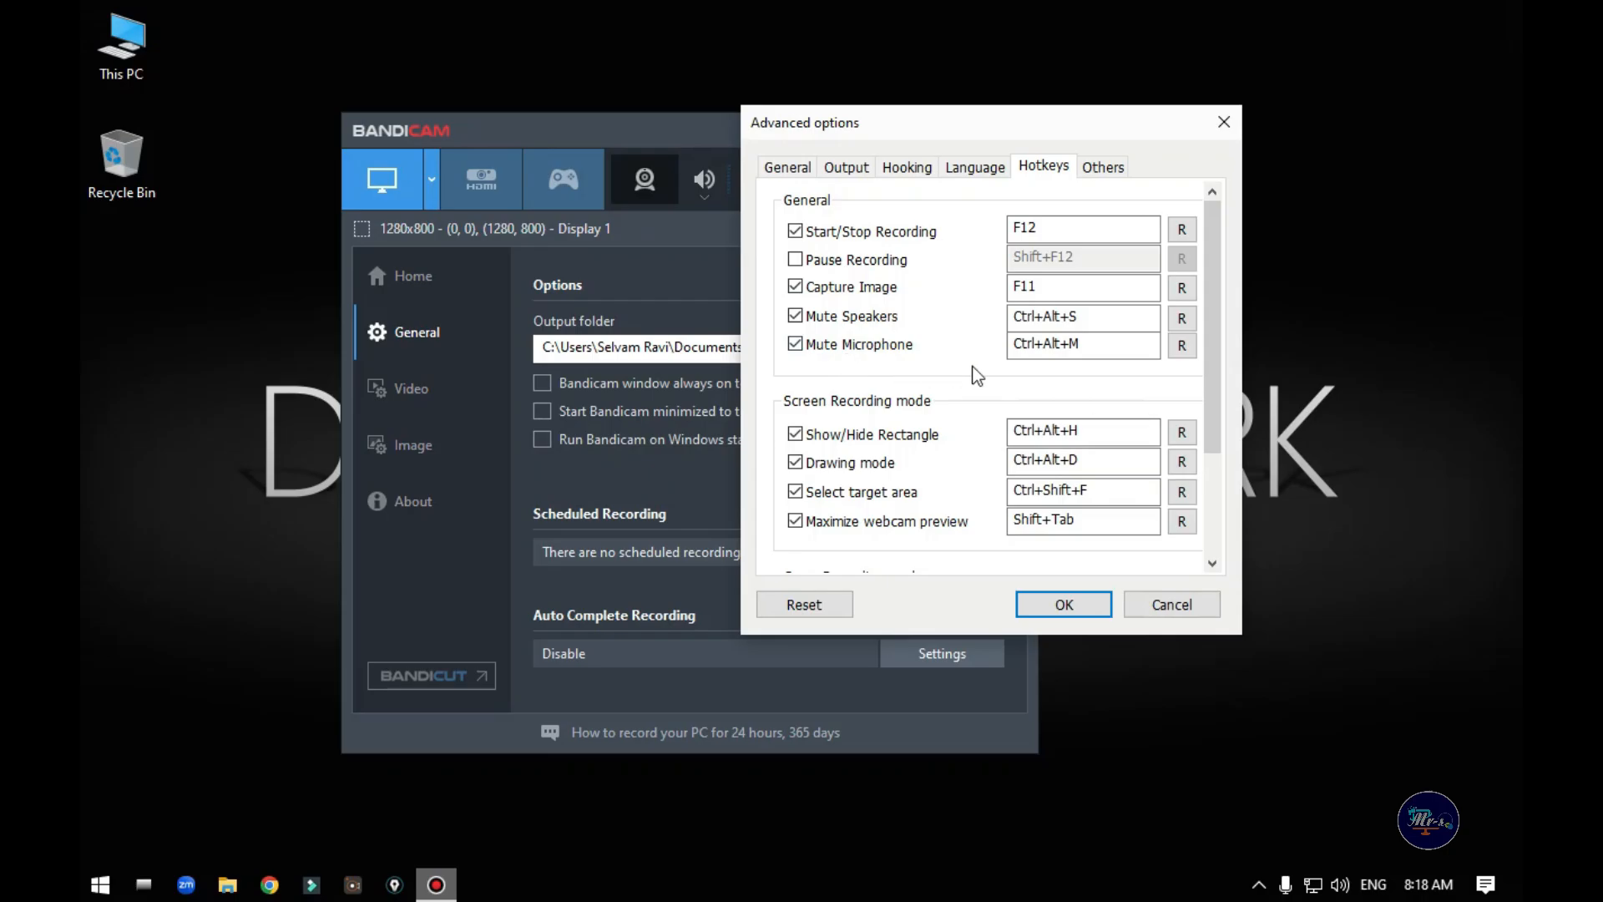
pyautogui.scroll(-1, 984, 372)
pyautogui.scroll(-1, 983, 372)
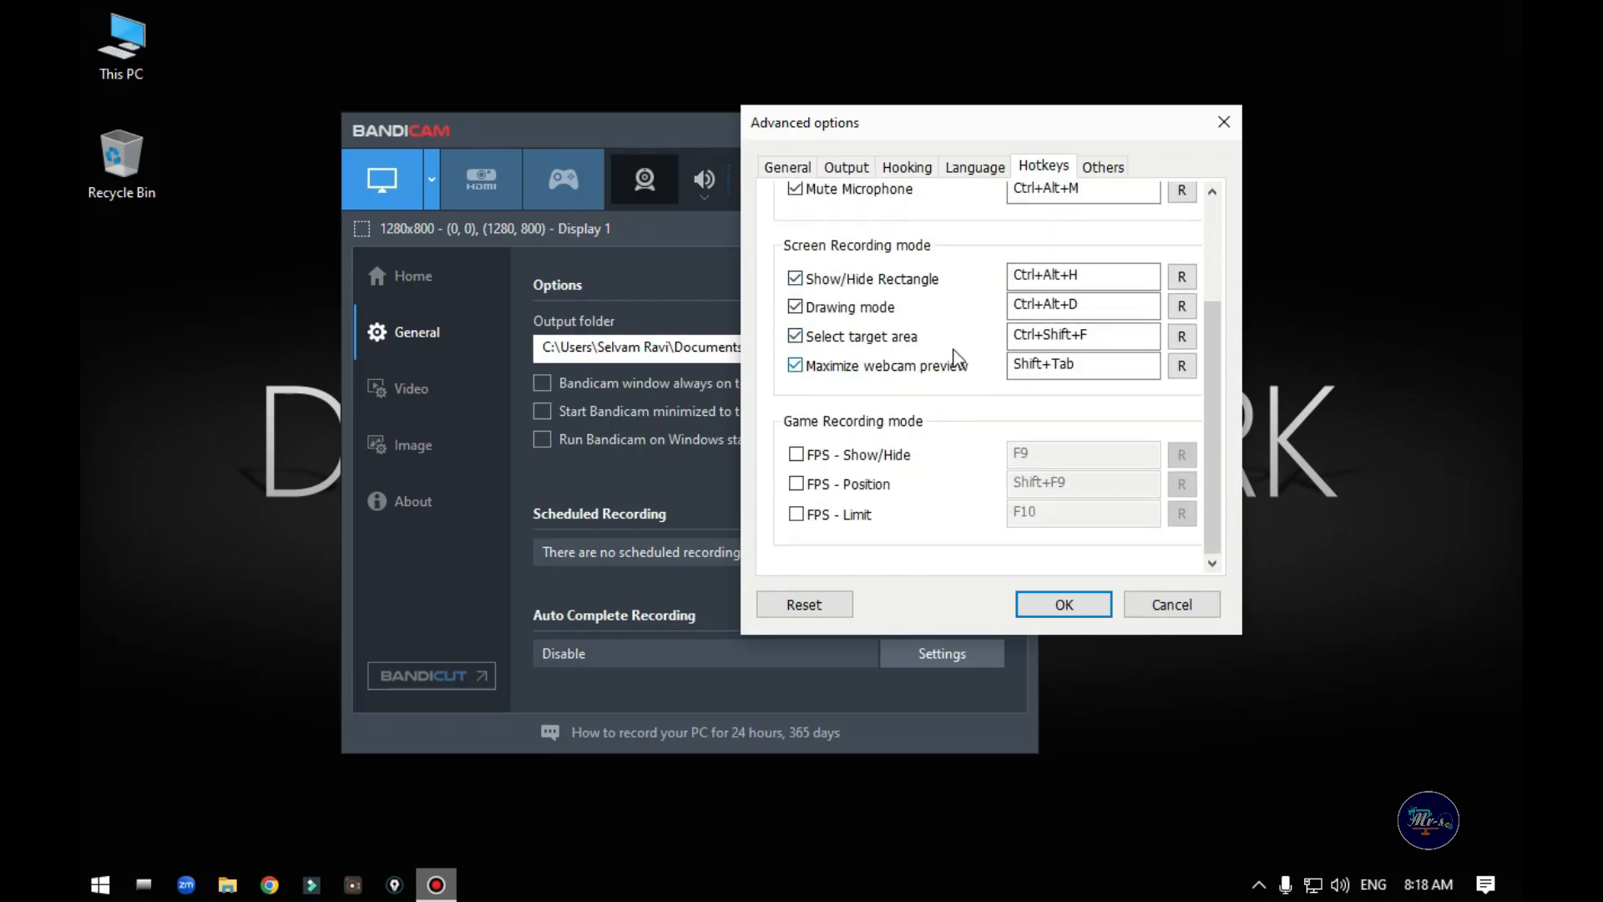
pyautogui.scroll(2, 984, 363)
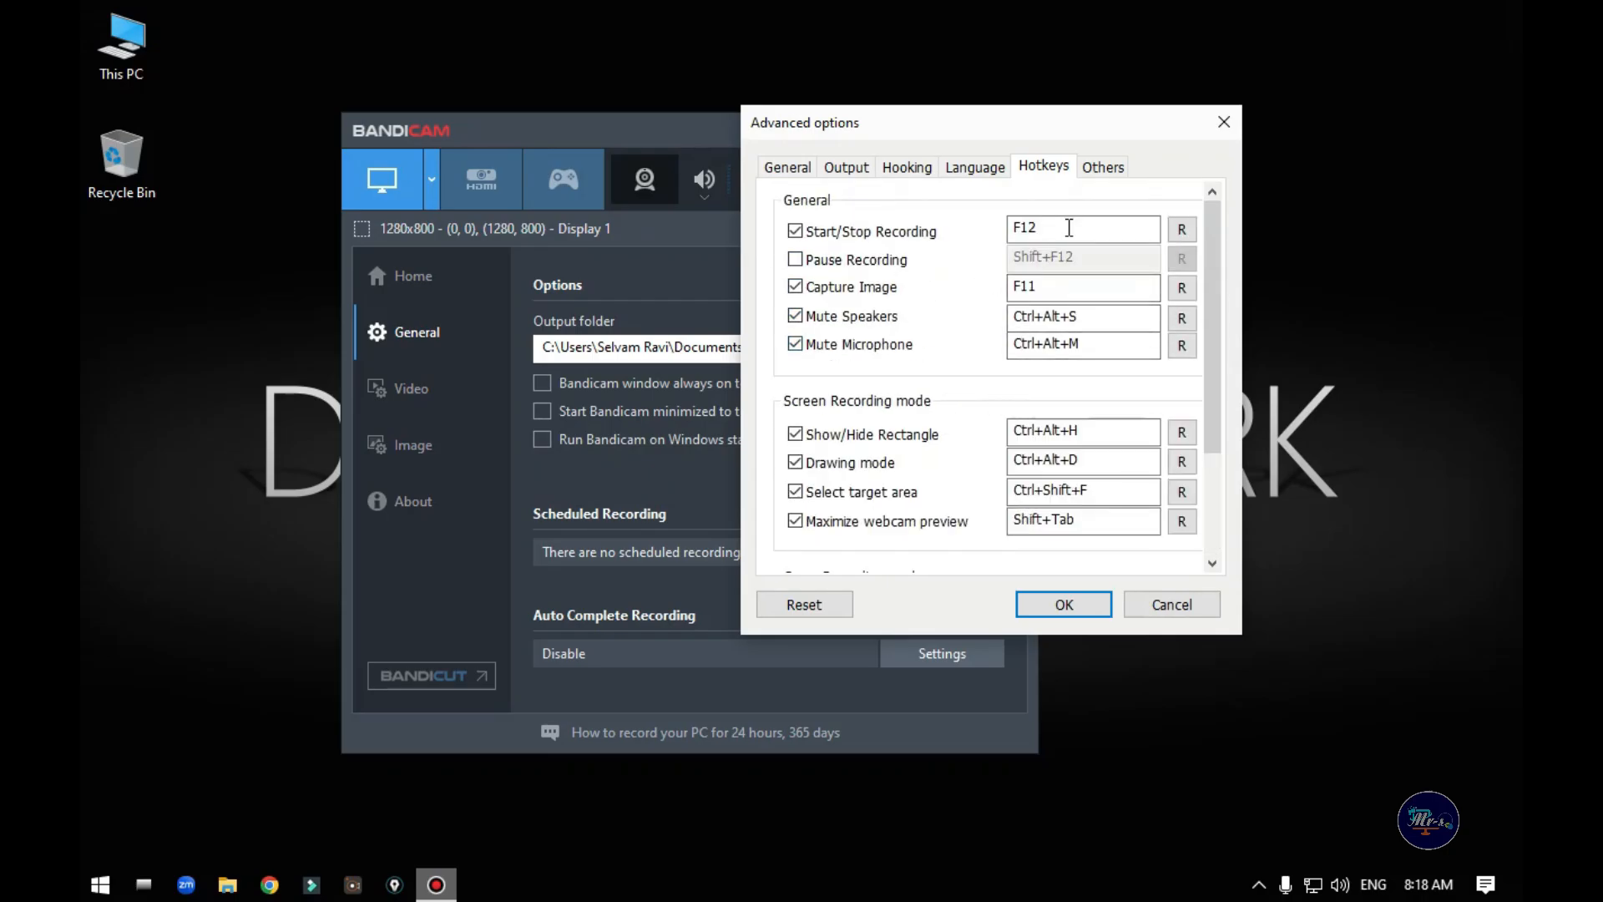
pyautogui.click(1103, 166)
# Step: Open Video Recording Settings and keep the Realtek speakers and microphone selected on Sound
pyautogui.click(1010, 245)
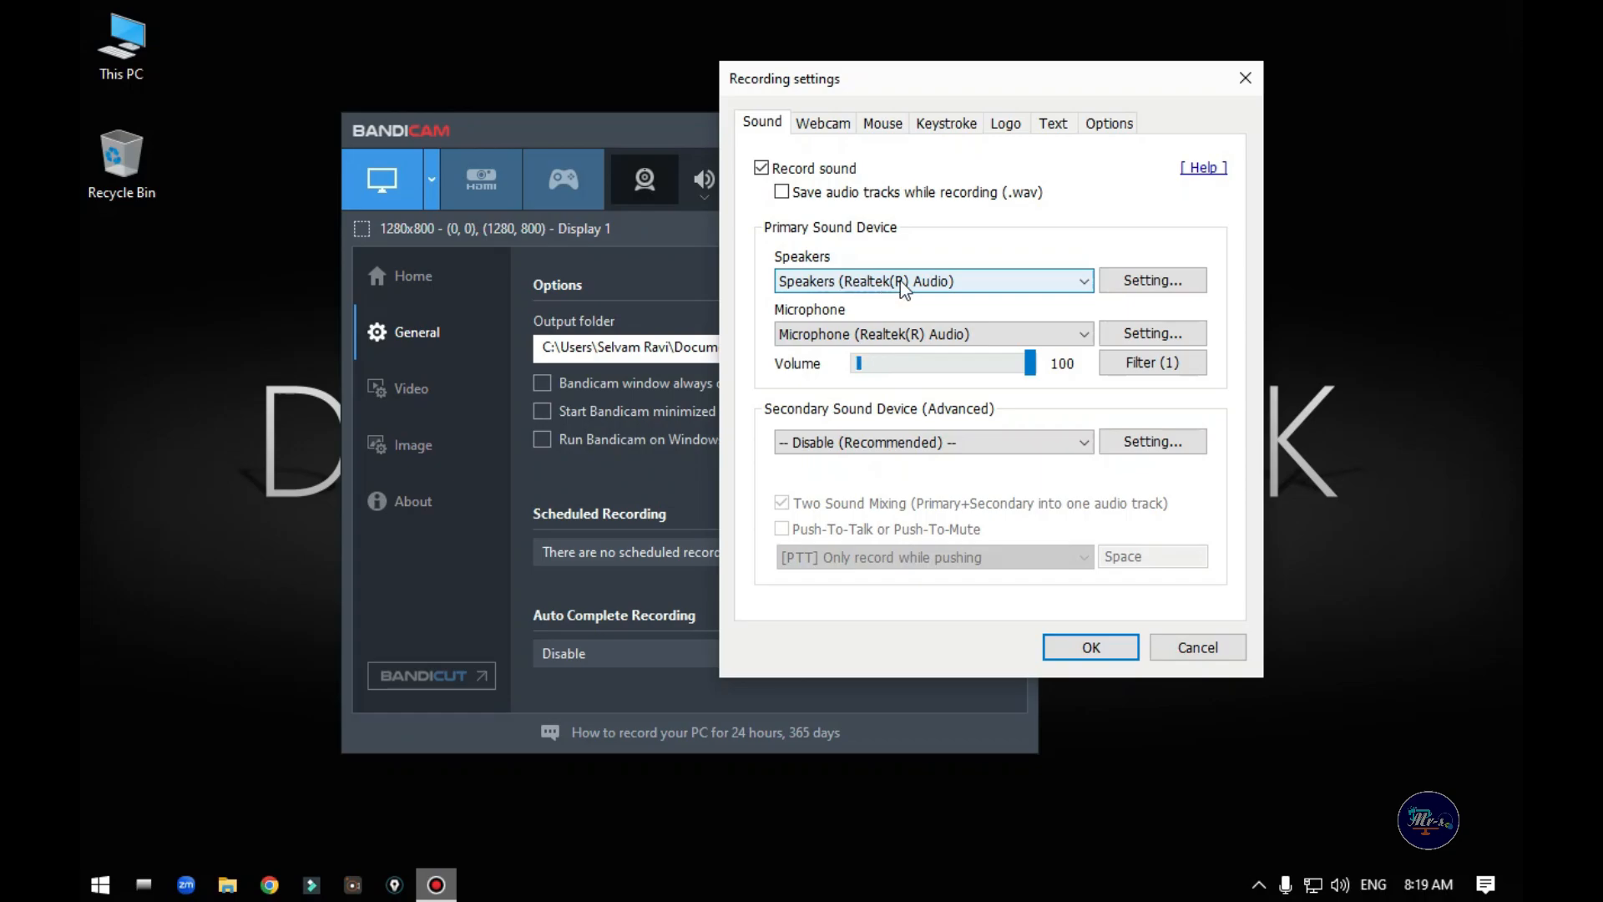
pyautogui.click(1082, 334)
pyautogui.click(1080, 334)
pyautogui.click(996, 282)
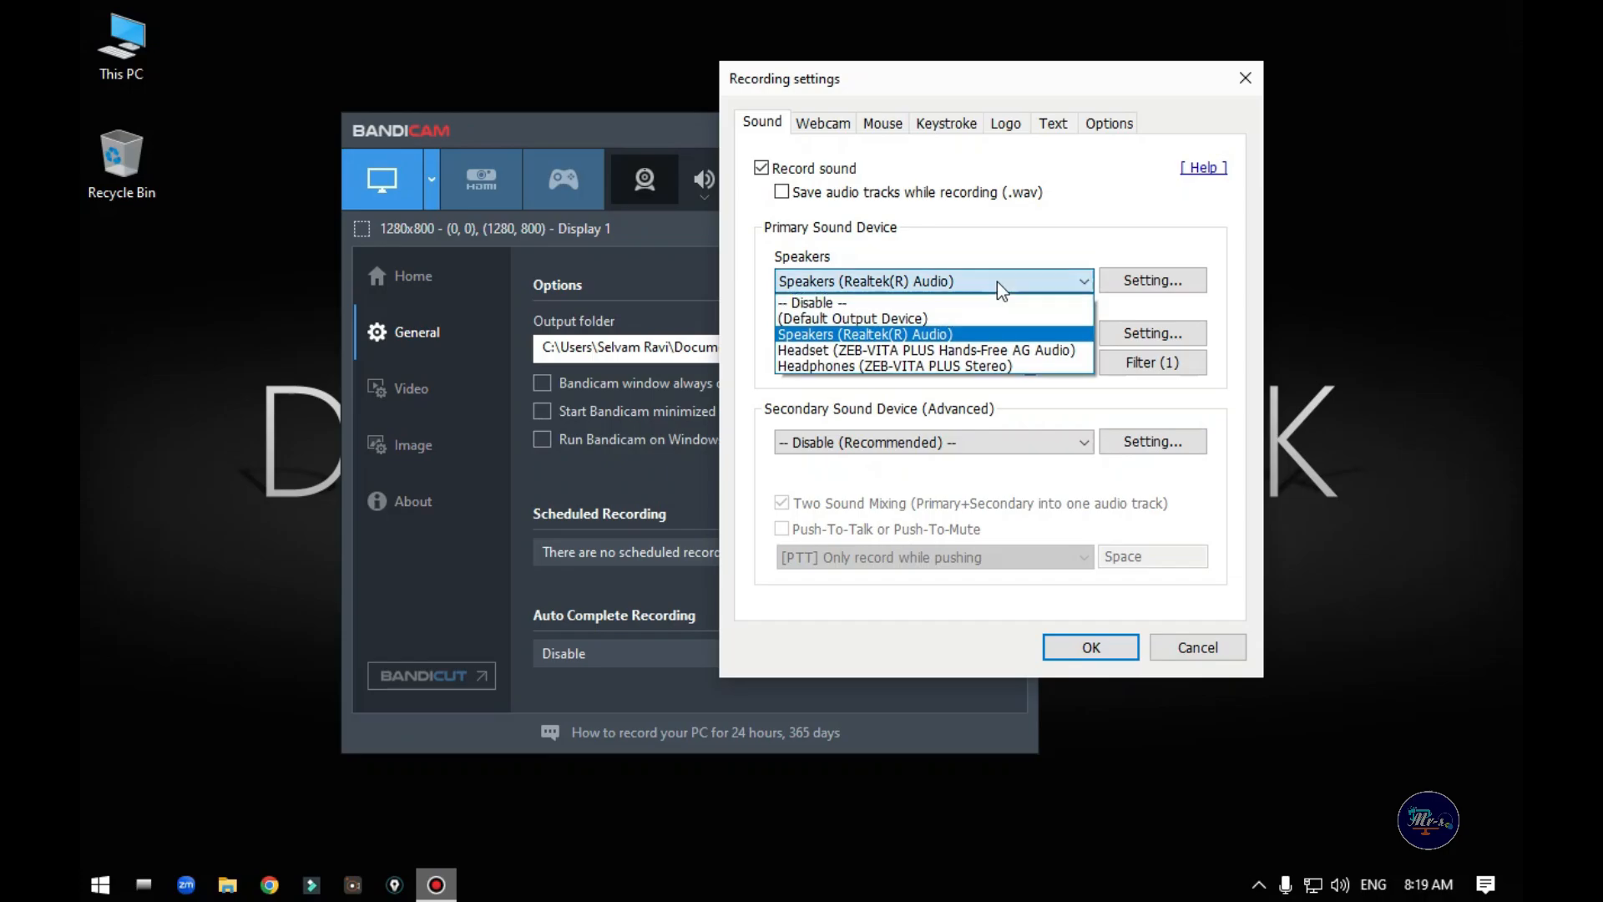
pyautogui.click(997, 283)
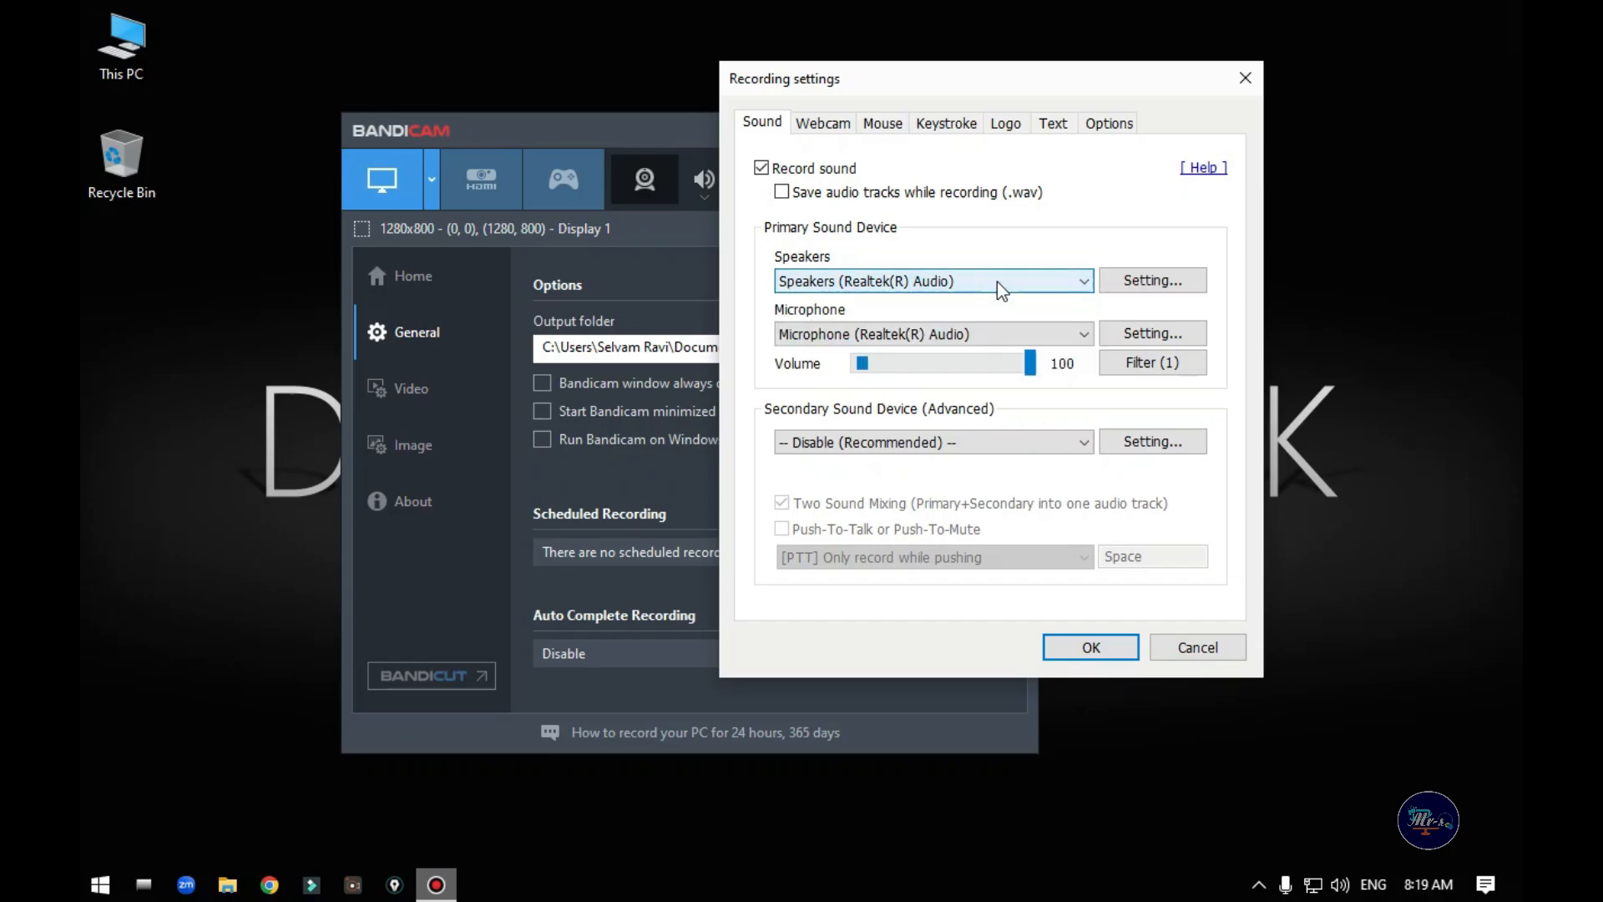
# Step: View the Windows playback and recording device settings for the Realtek devices, then close them
pyautogui.click(1129, 282)
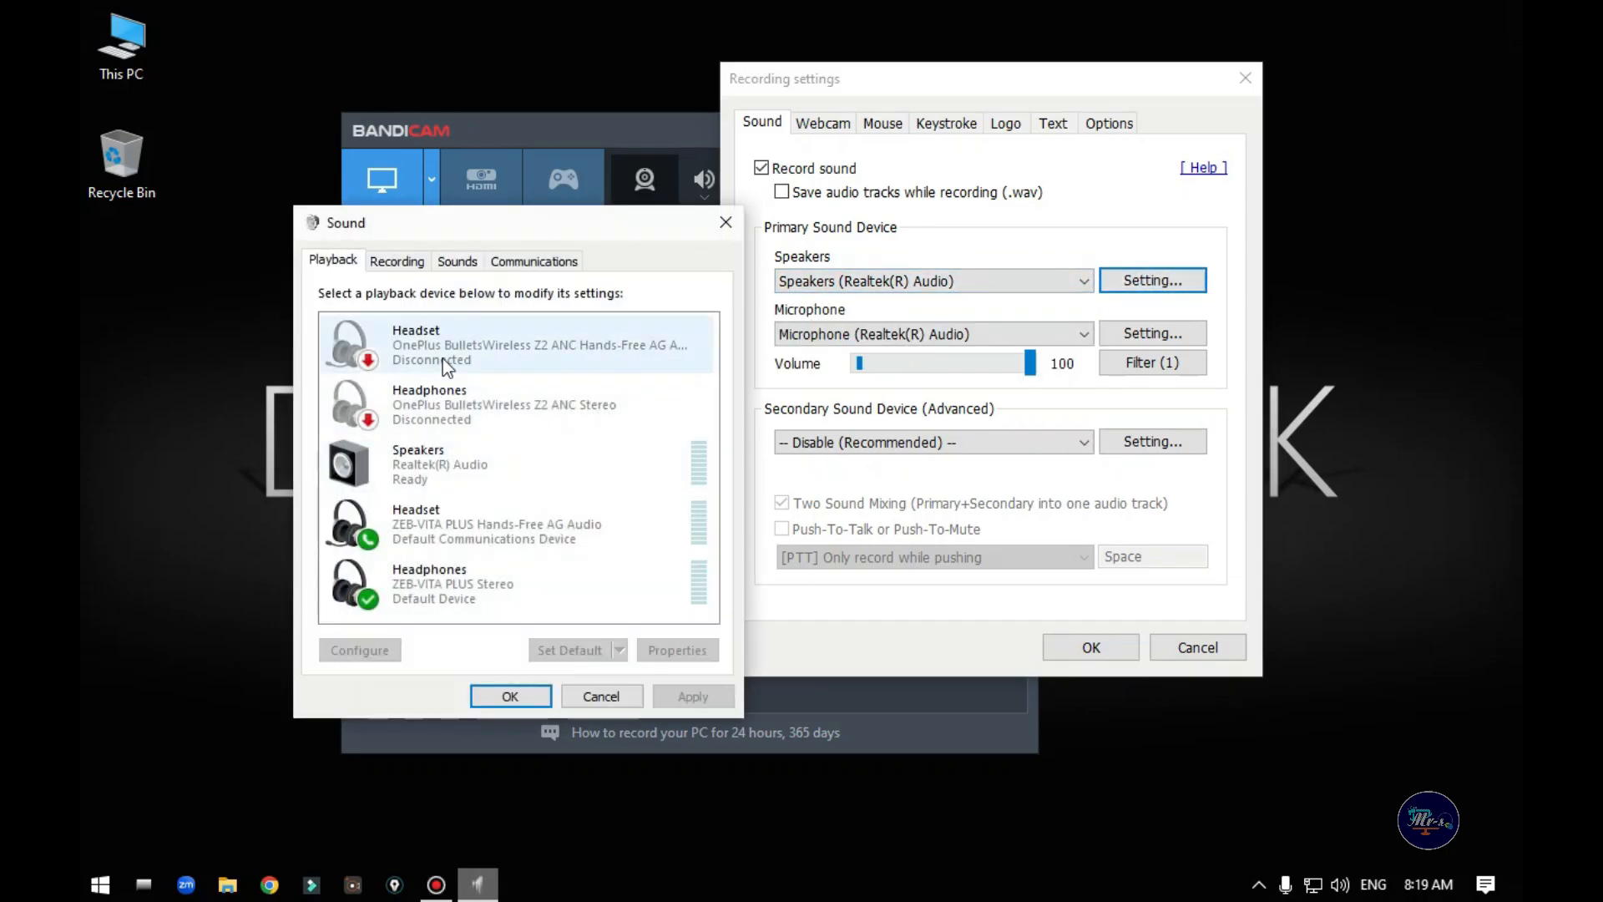
pyautogui.moveTo(483, 227); pyautogui.dragTo(463, 168)
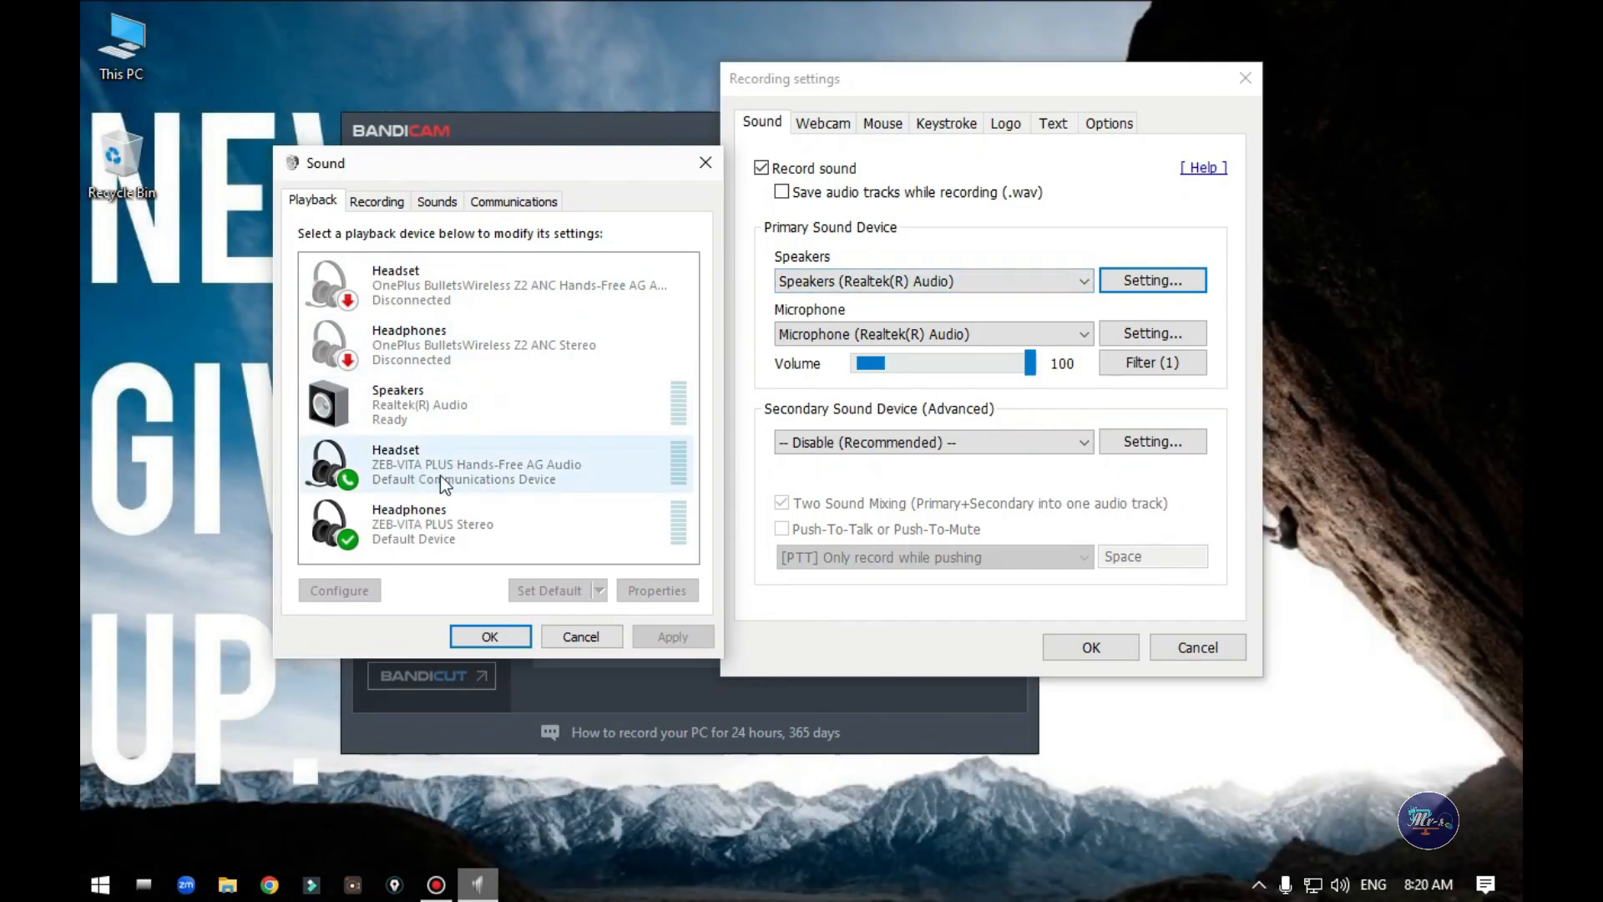
pyautogui.click(706, 162)
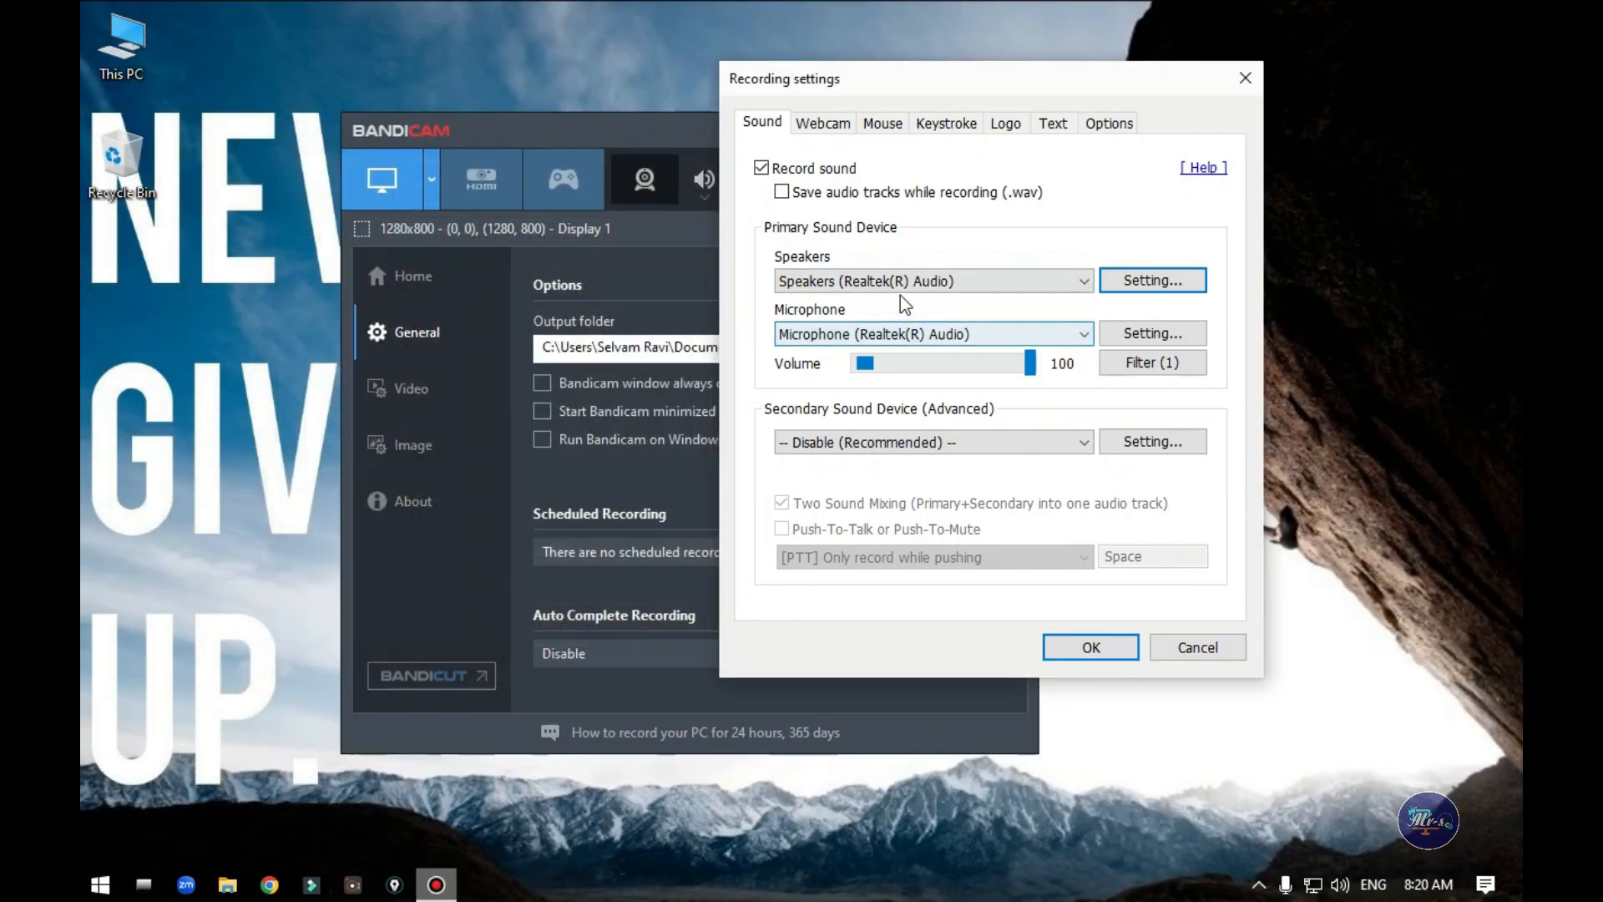
pyautogui.click(960, 337)
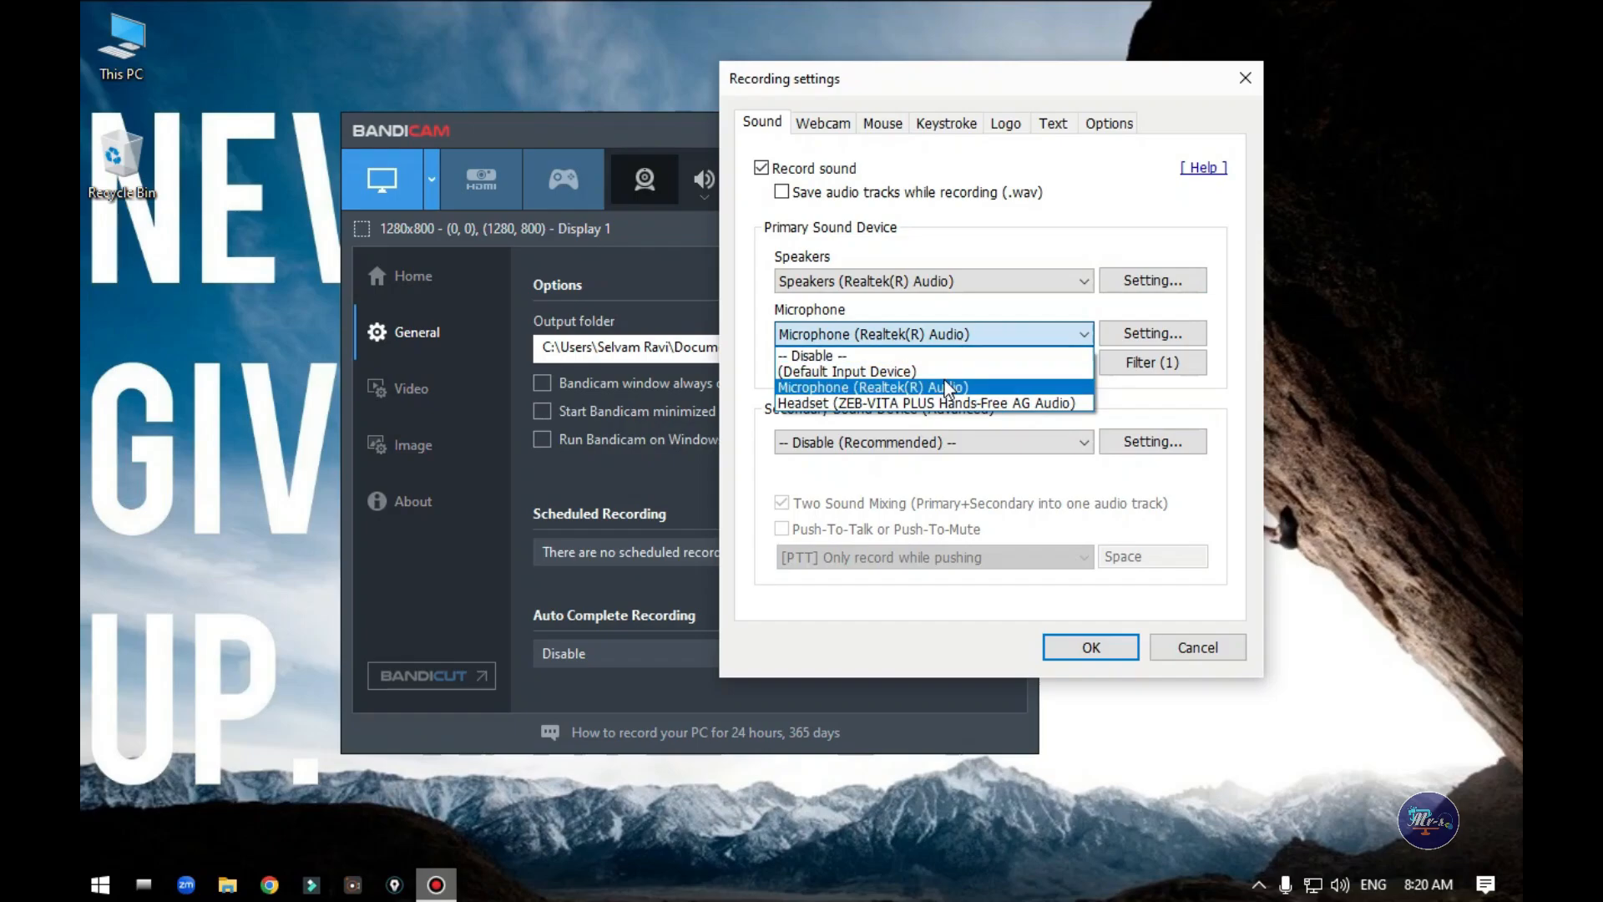
pyautogui.click(973, 336)
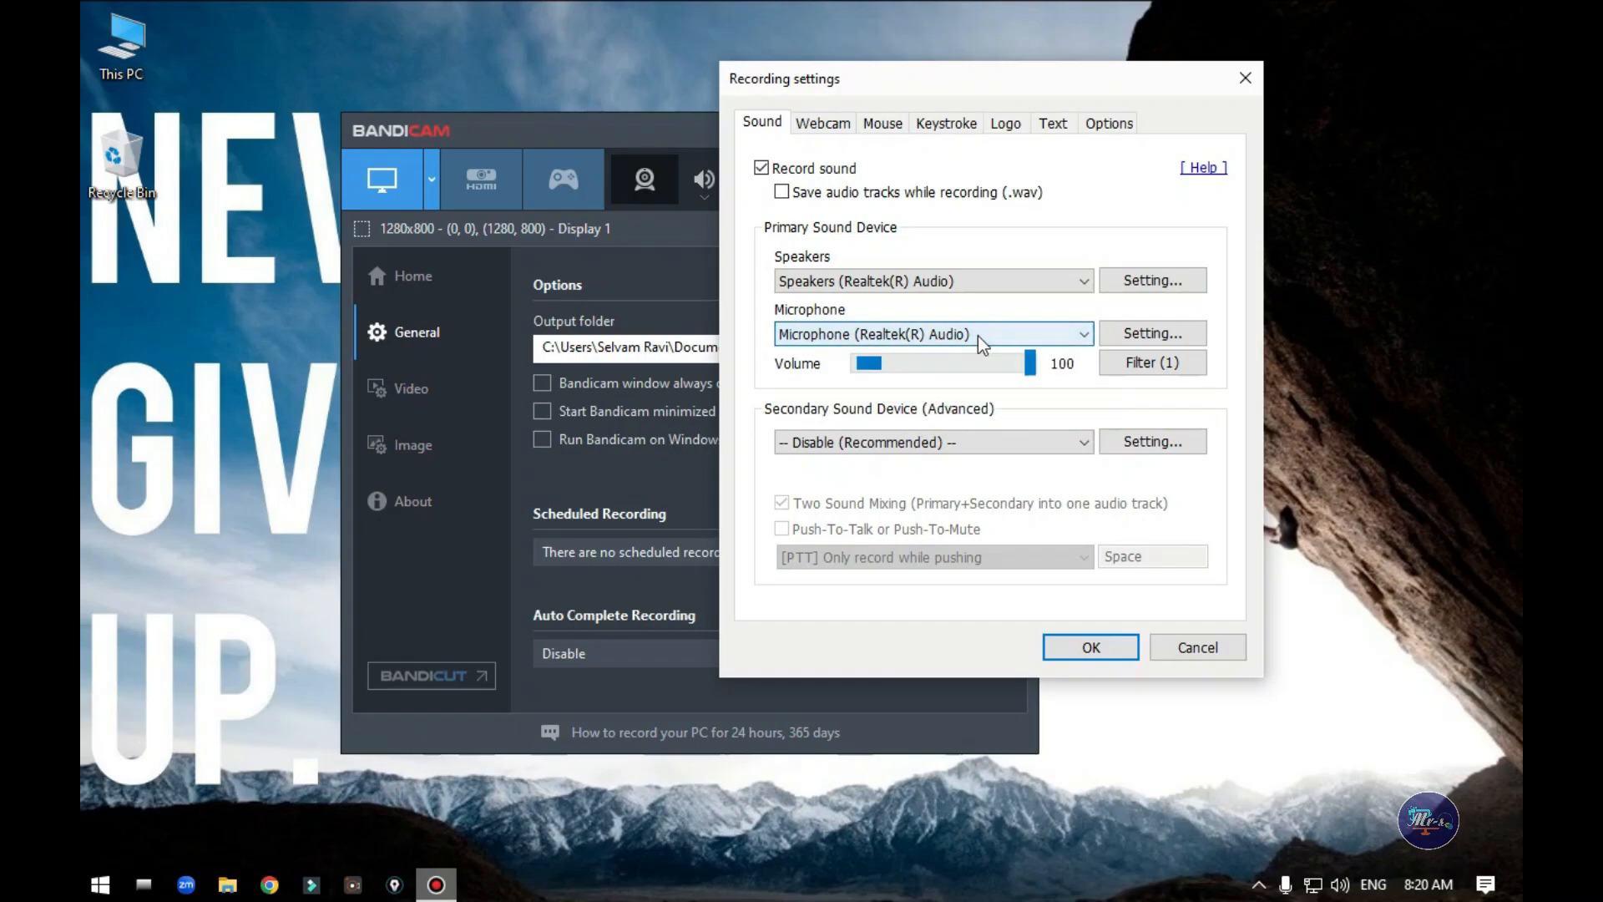
pyautogui.click(1141, 334)
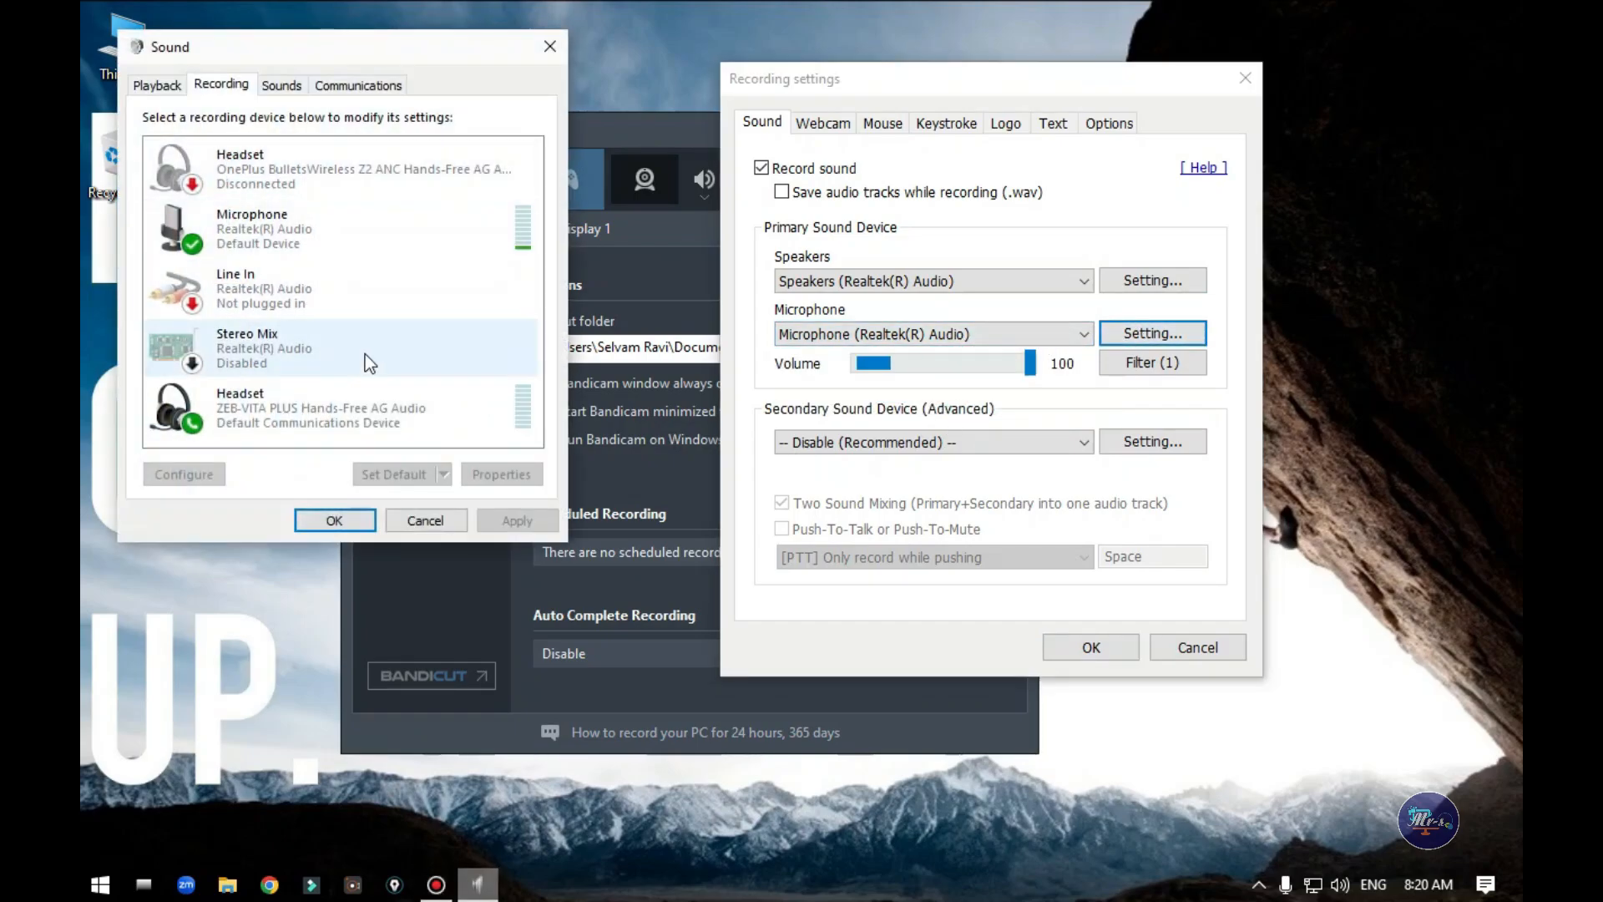
pyautogui.click(423, 516)
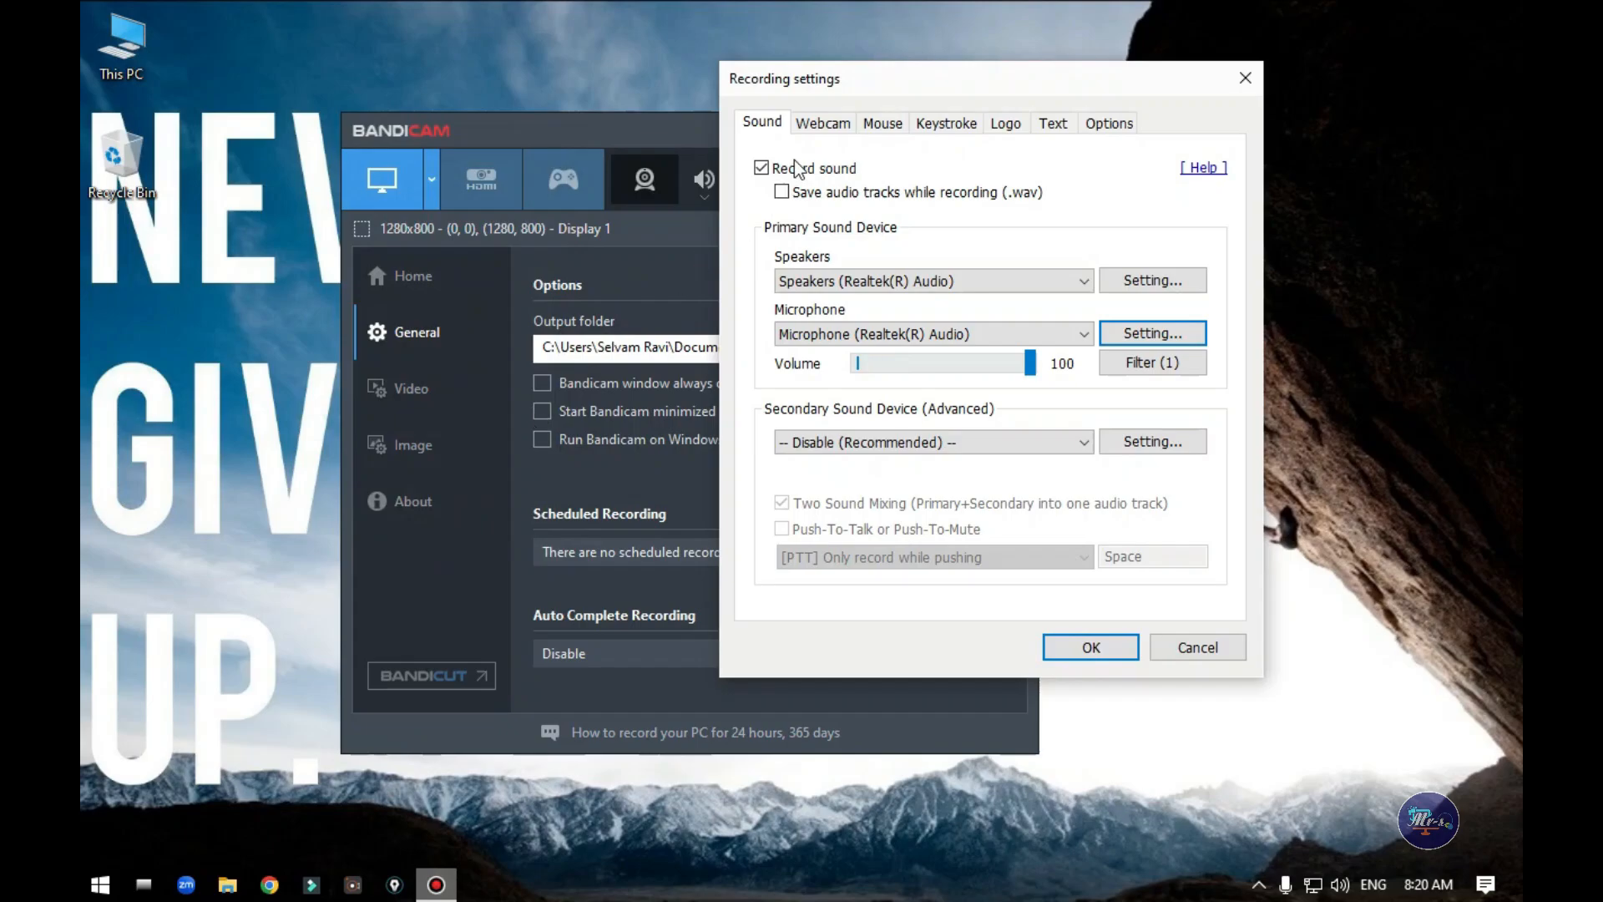
# Step: On the Webcam tab, check the empty webcam and format lists, then position the overlay bottom-right
pyautogui.click(819, 127)
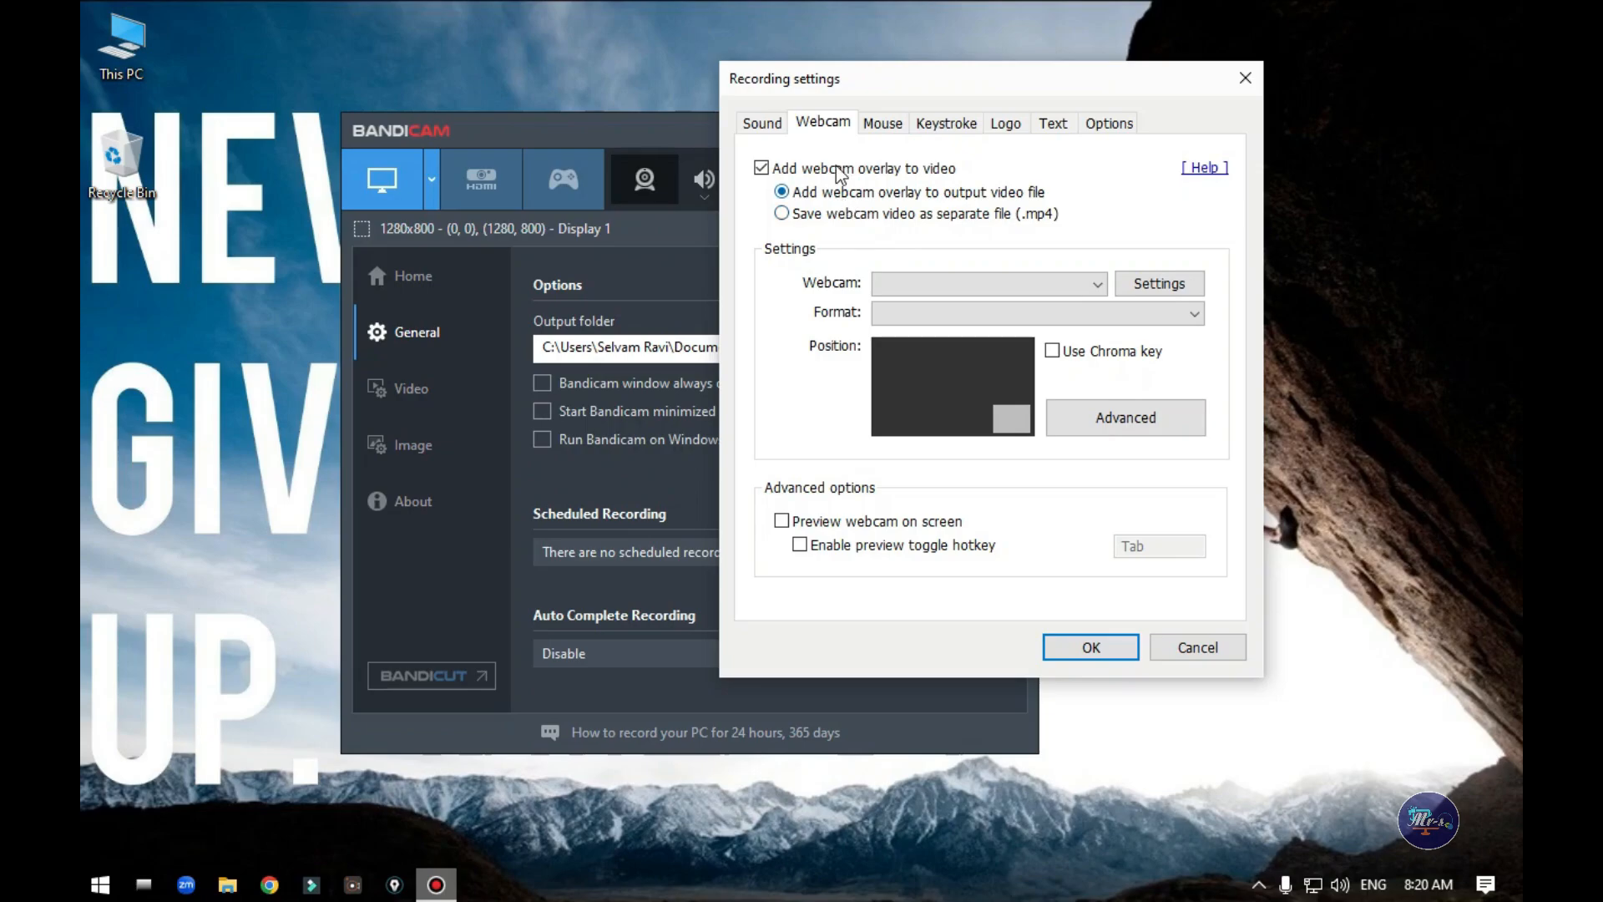
pyautogui.click(922, 284)
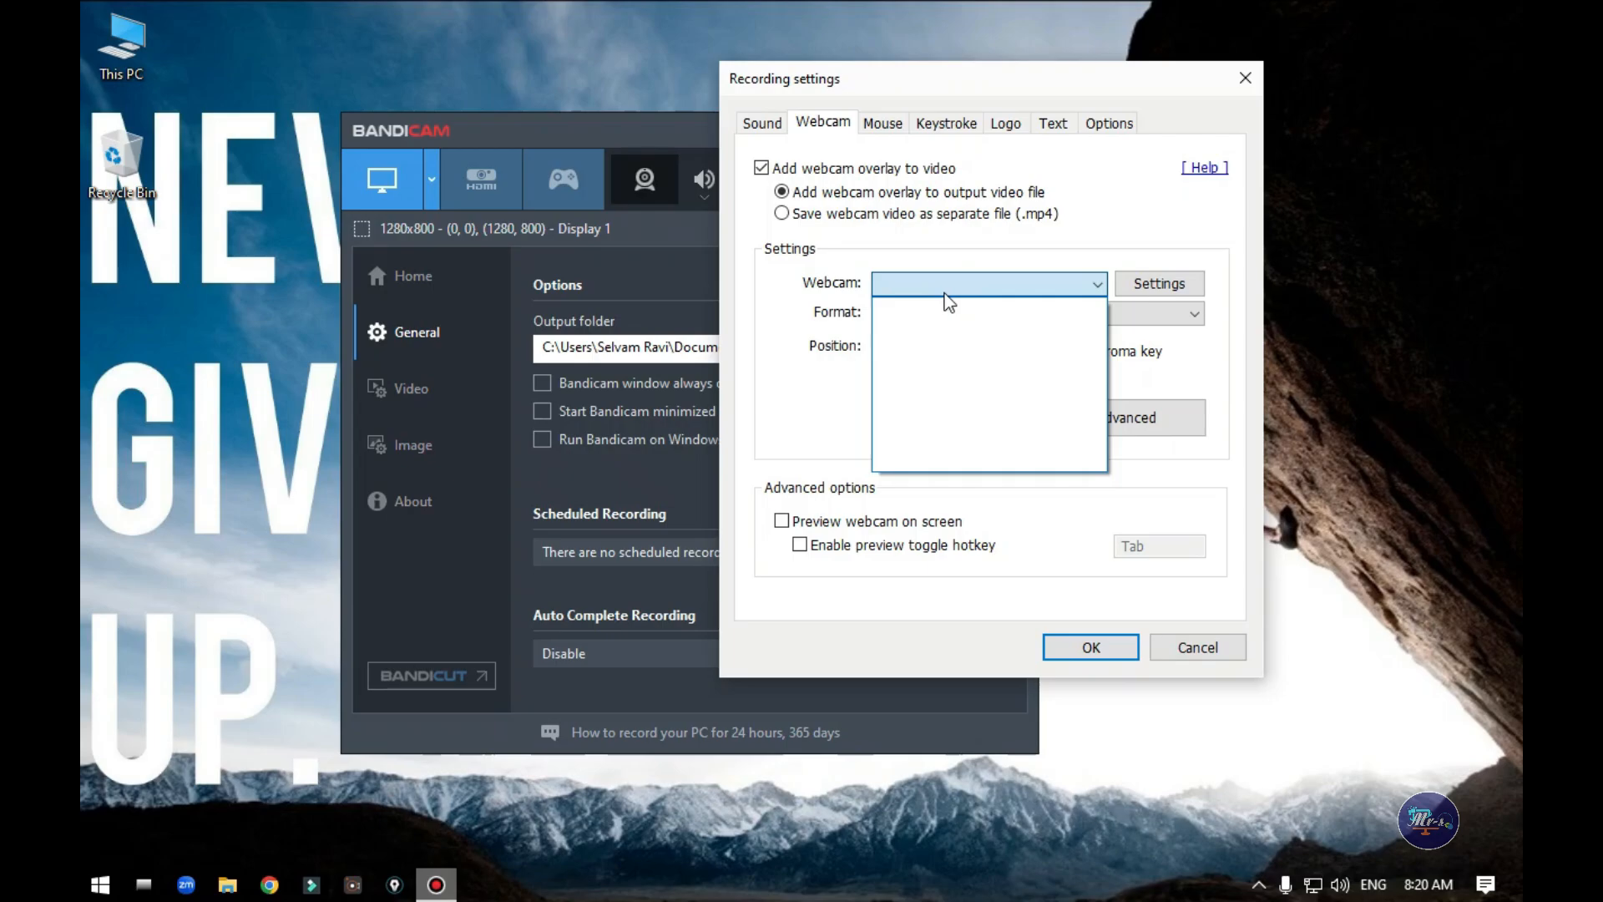
pyautogui.click(945, 292)
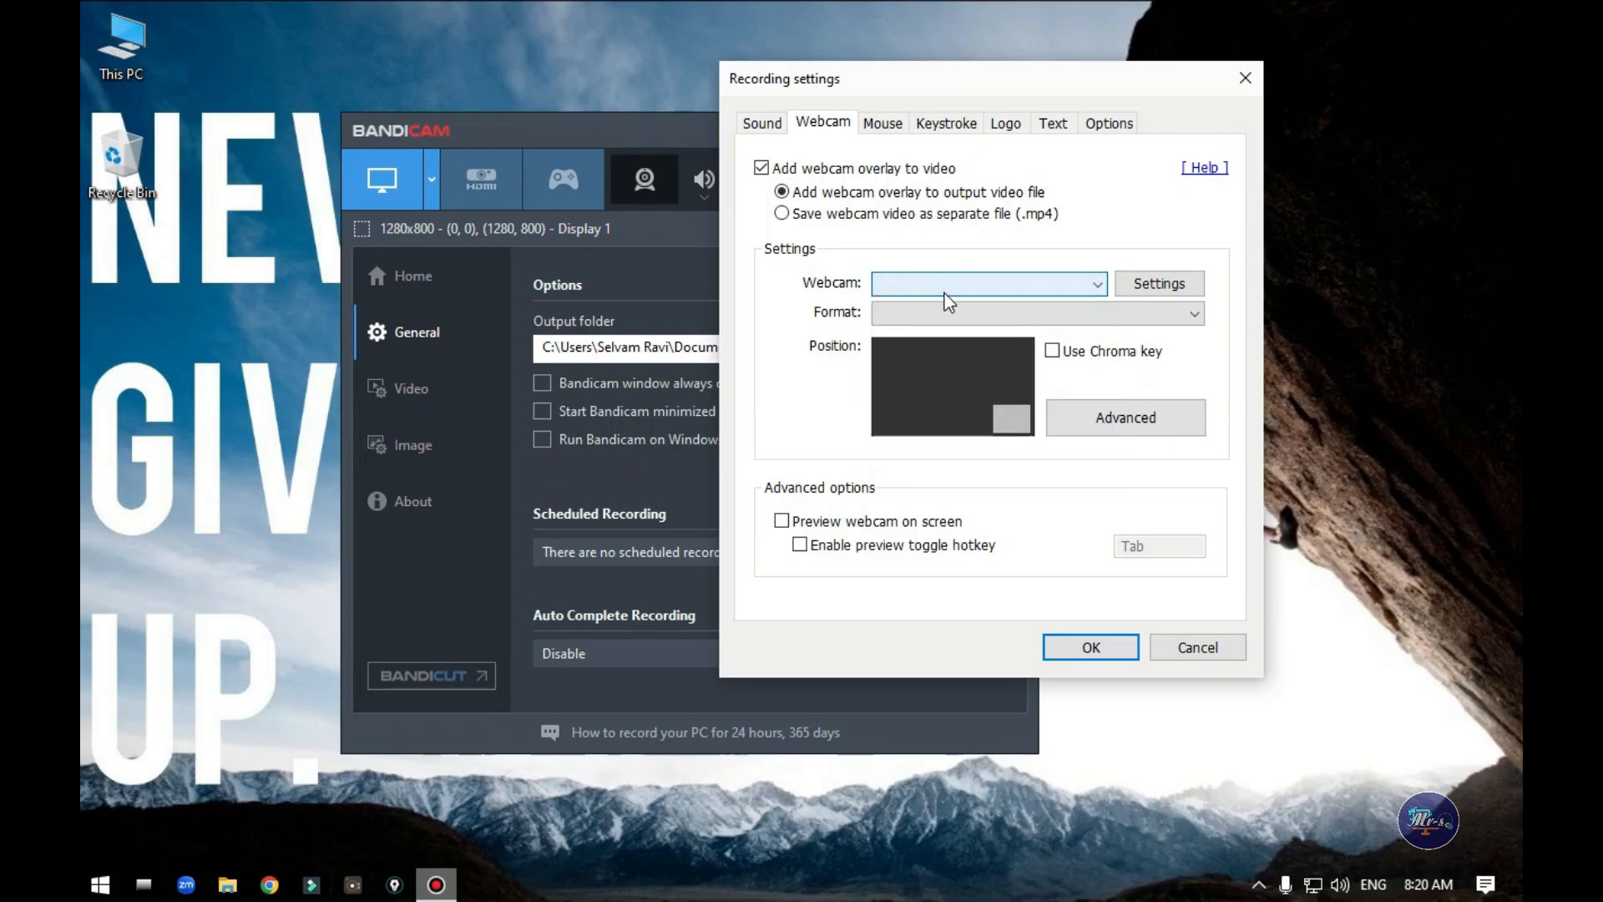
pyautogui.click(975, 288)
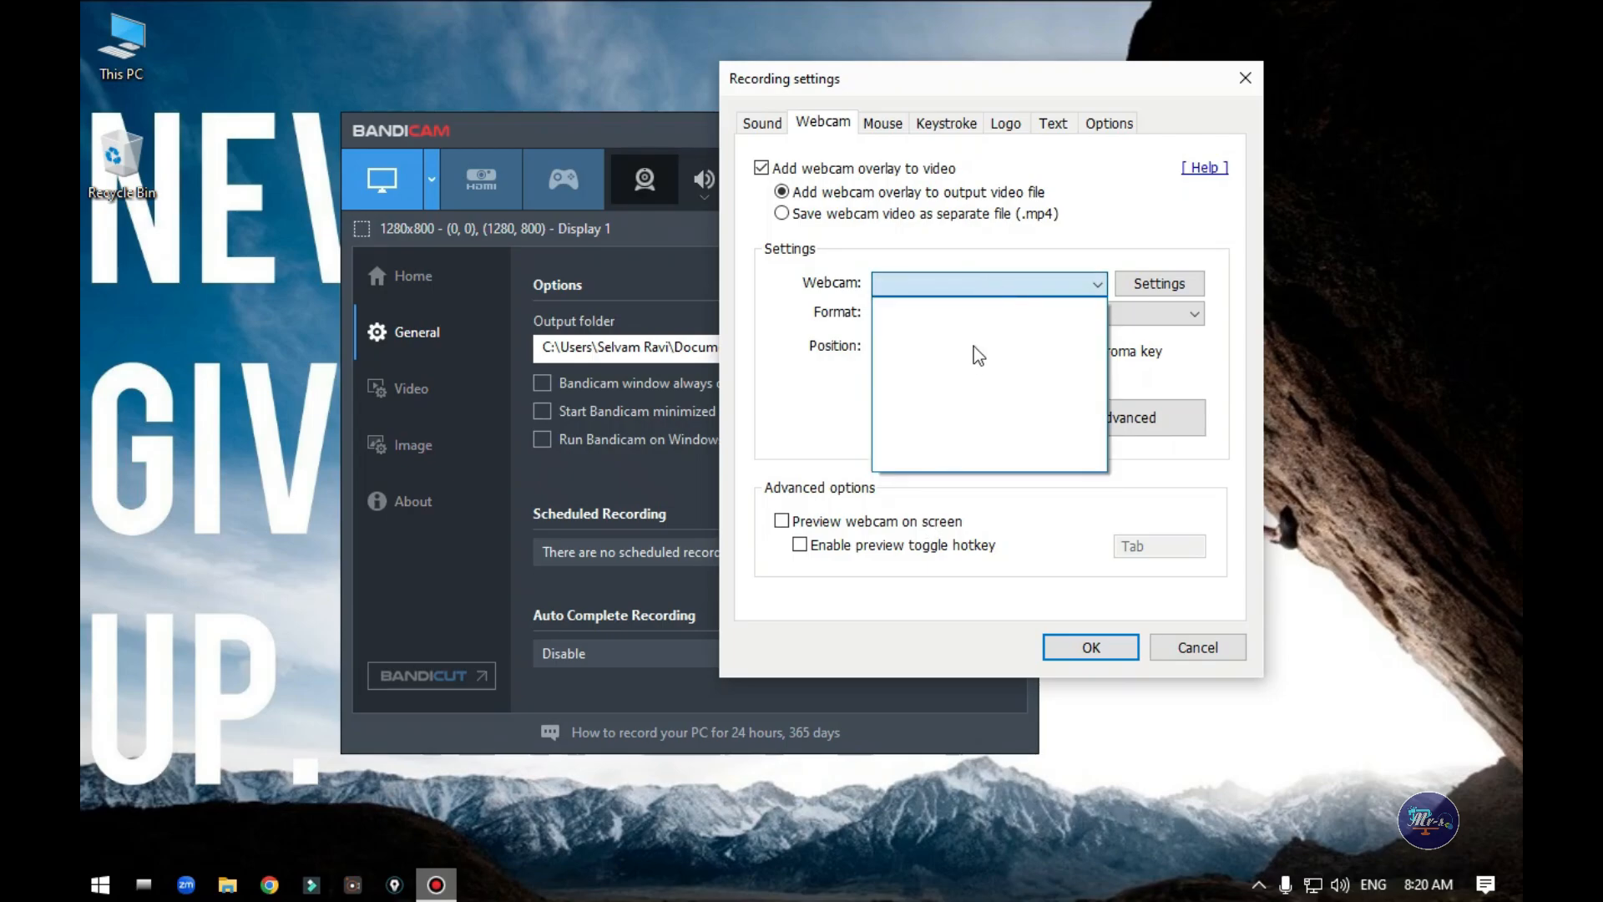
pyautogui.click(978, 286)
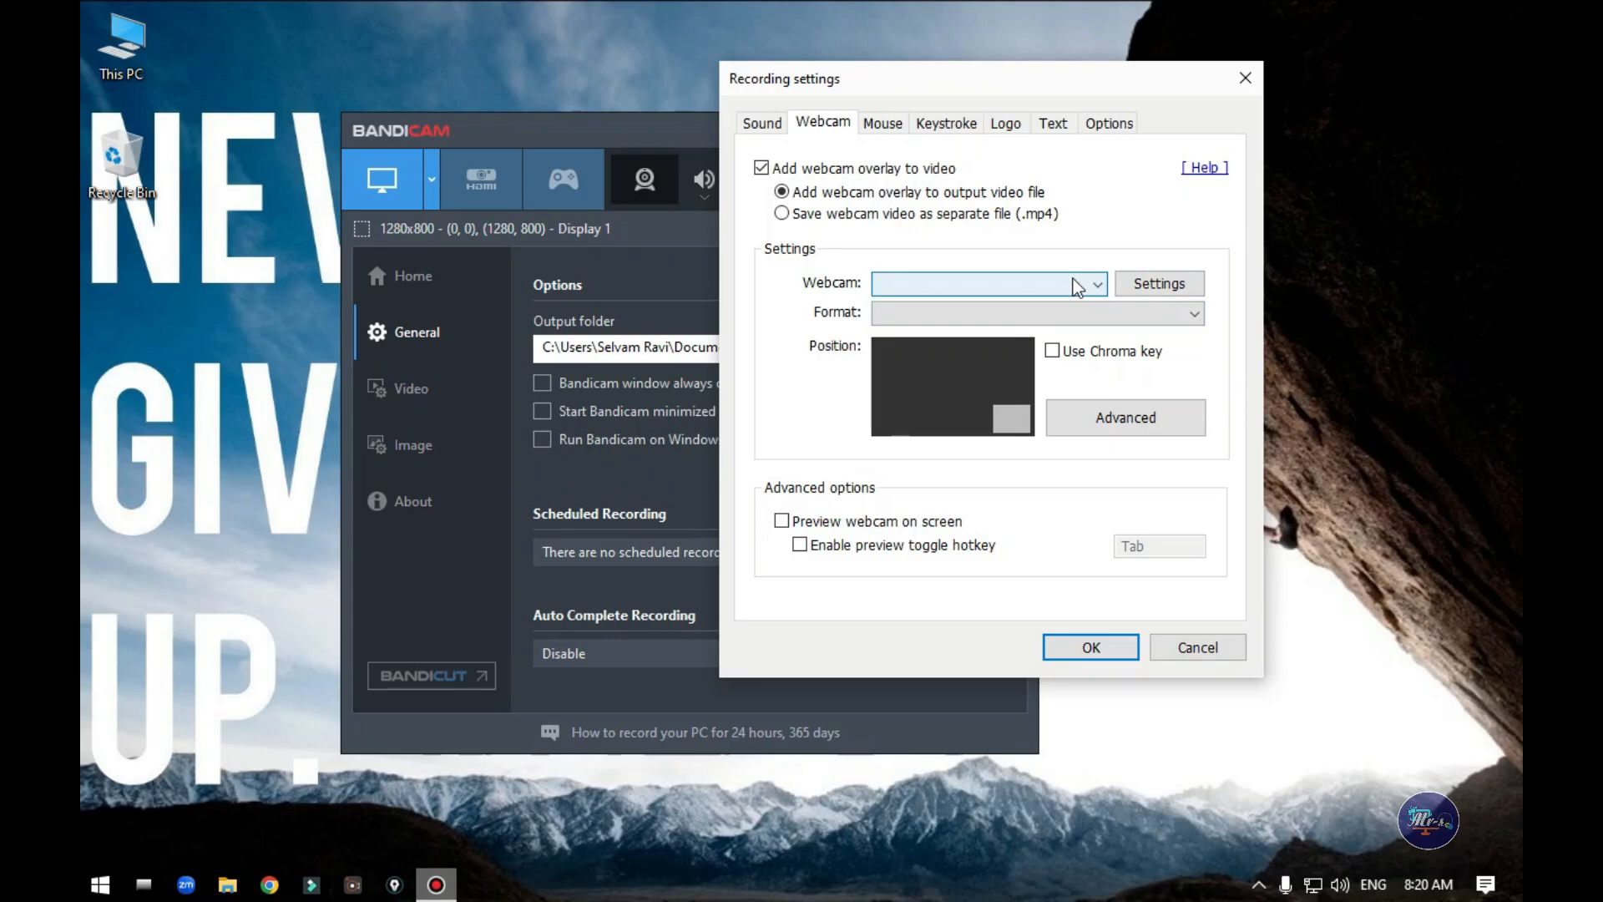
pyautogui.click(1091, 309)
pyautogui.click(1105, 309)
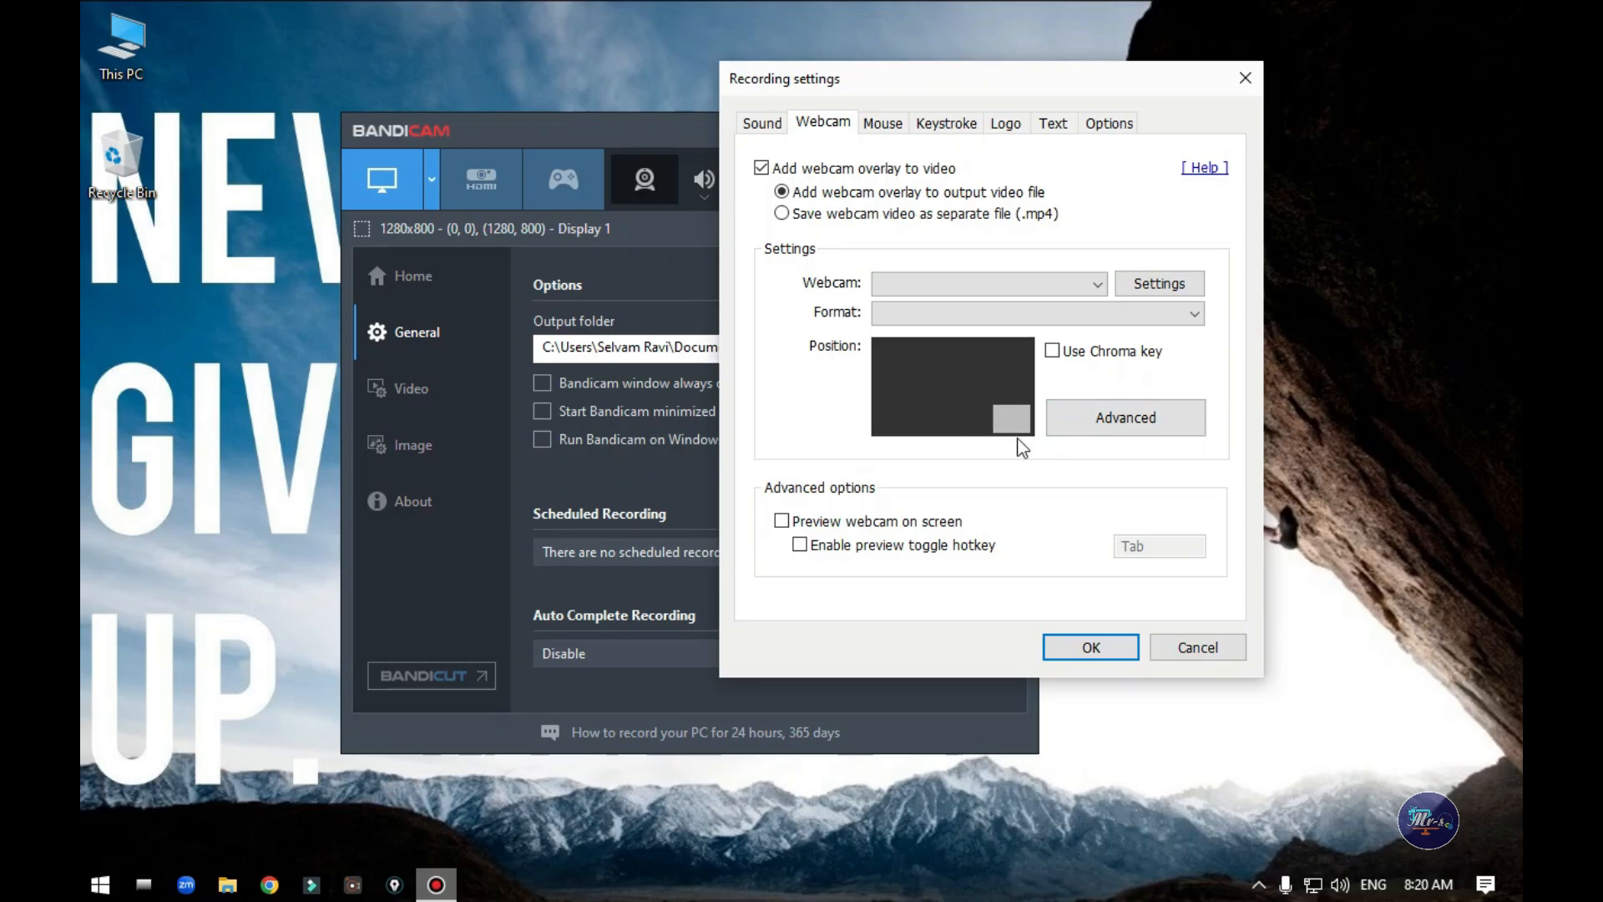
pyautogui.click(1001, 412)
# Step: Open the advanced webcam preview and try each position preset, including full screen
pyautogui.click(1116, 415)
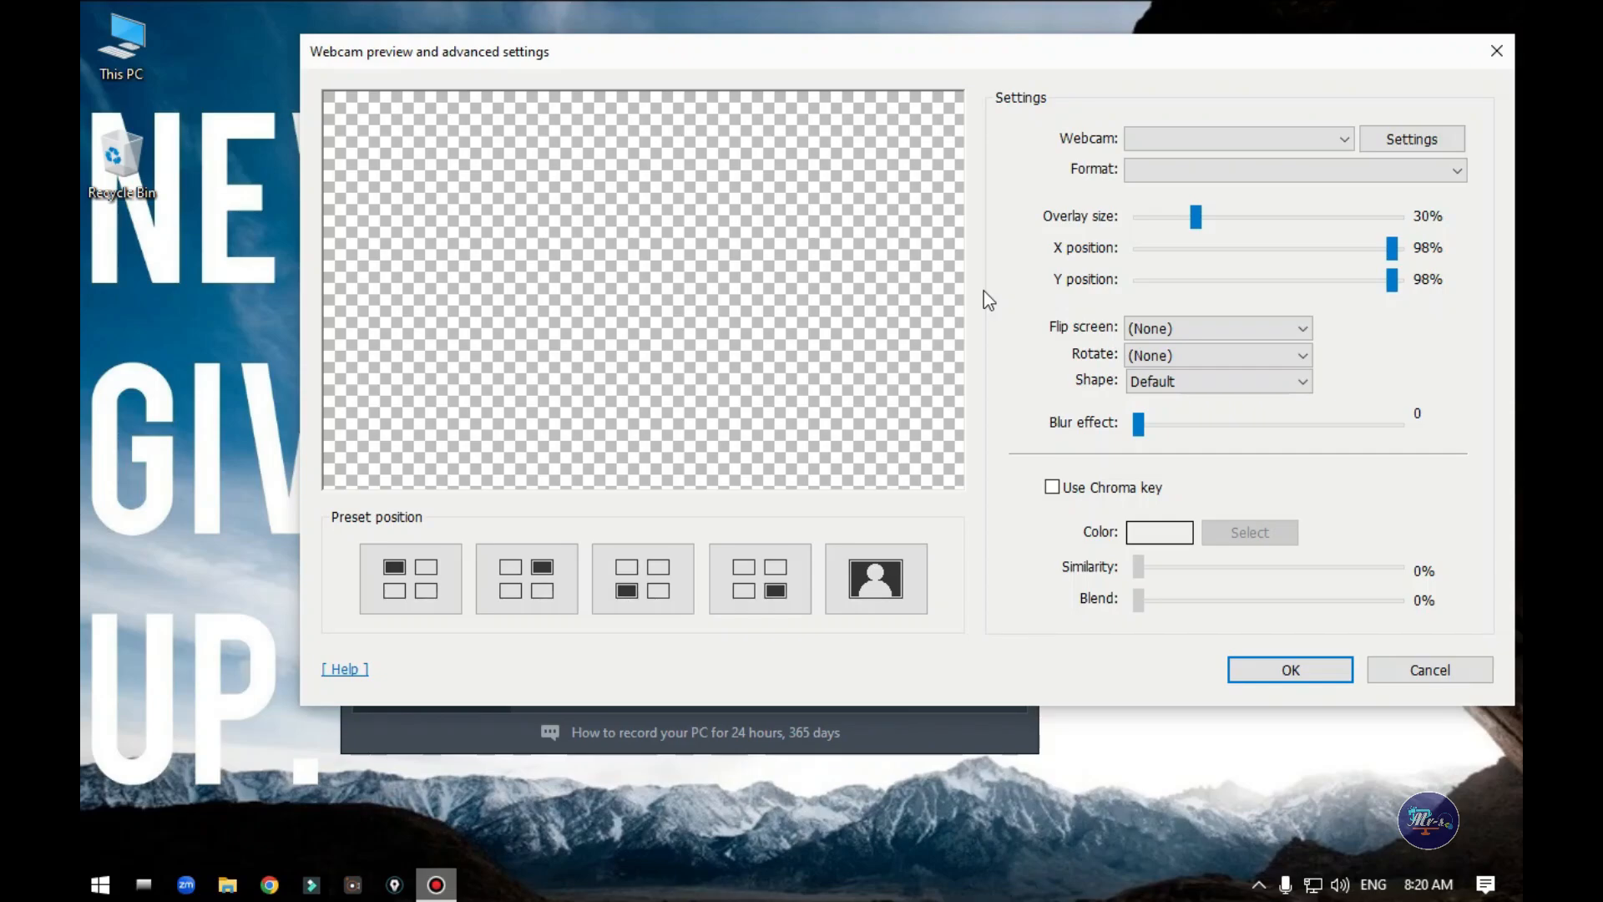
pyautogui.click(423, 572)
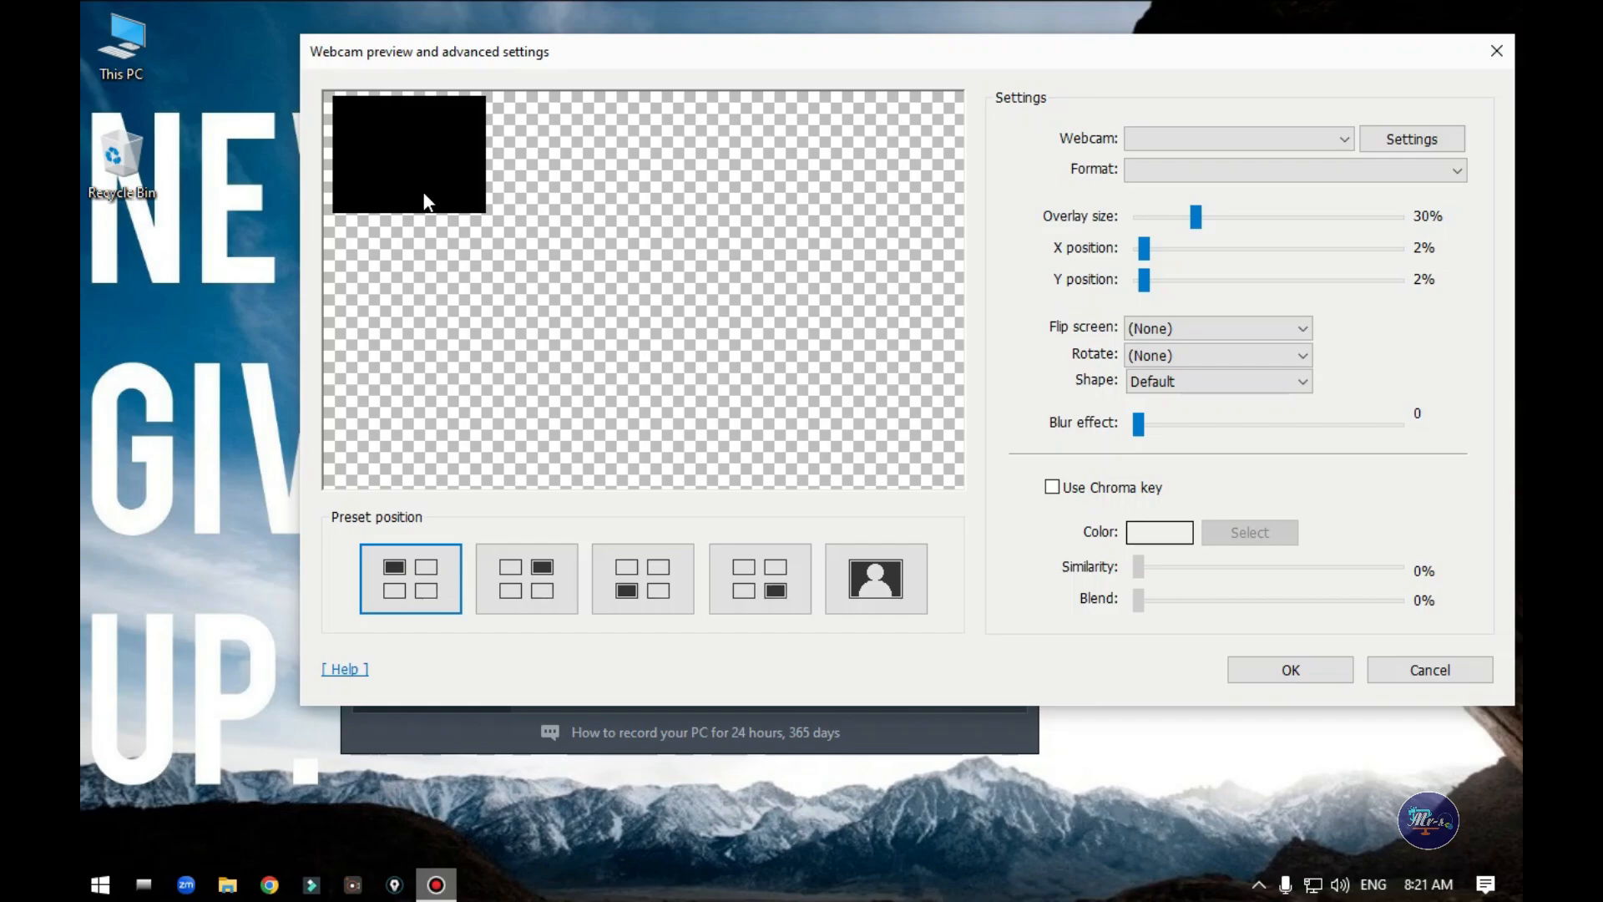
pyautogui.click(531, 580)
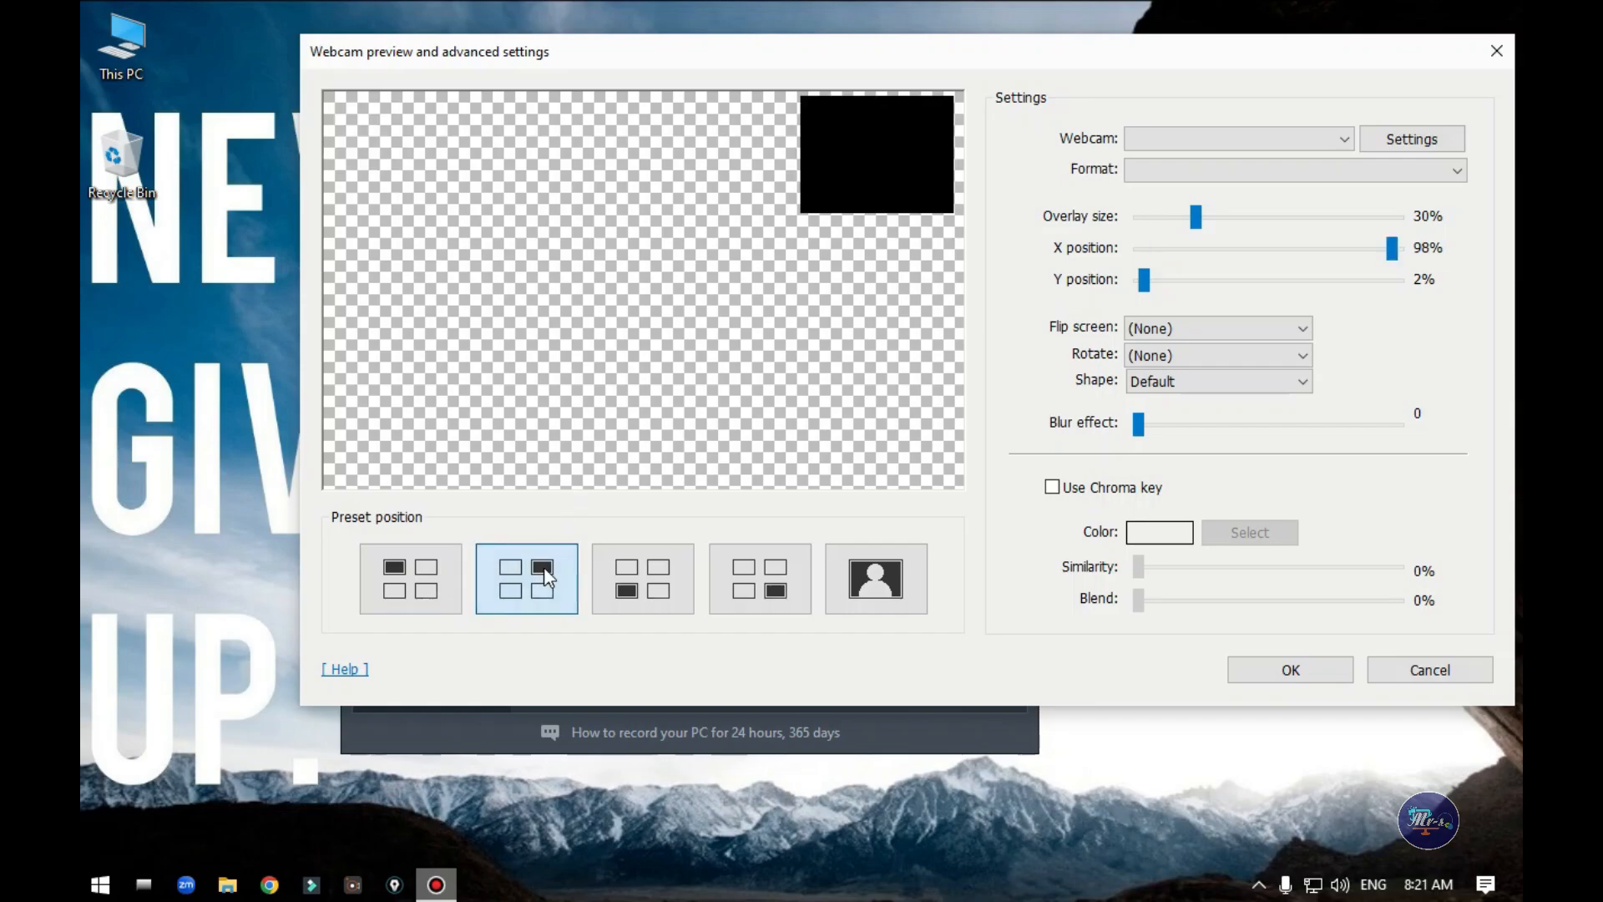
pyautogui.click(659, 595)
pyautogui.click(737, 597)
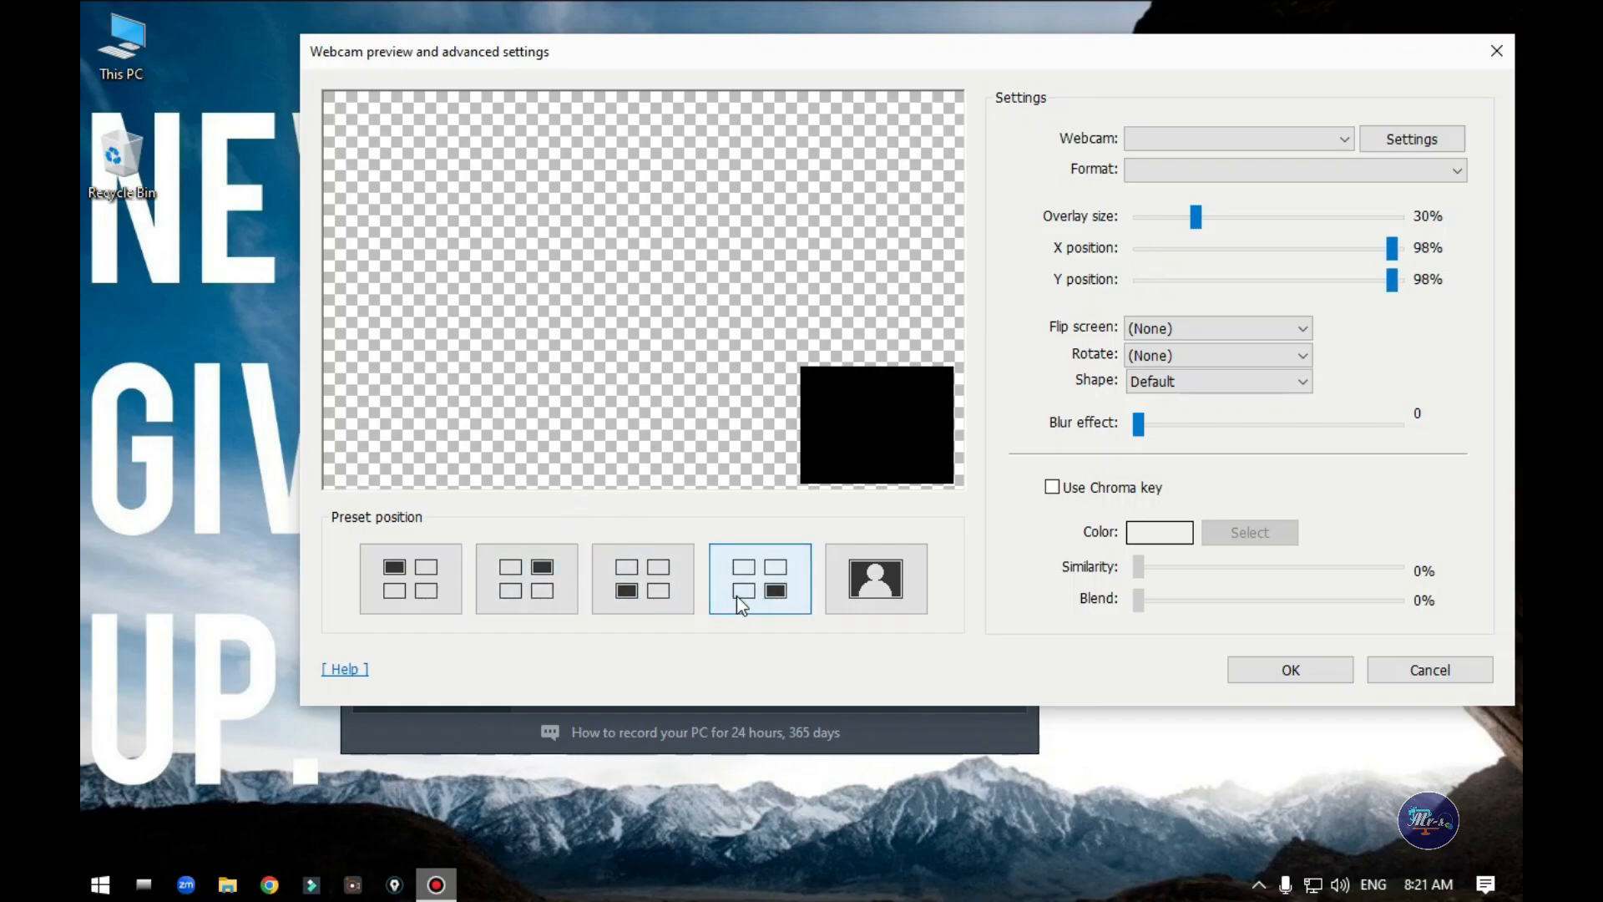
pyautogui.click(866, 571)
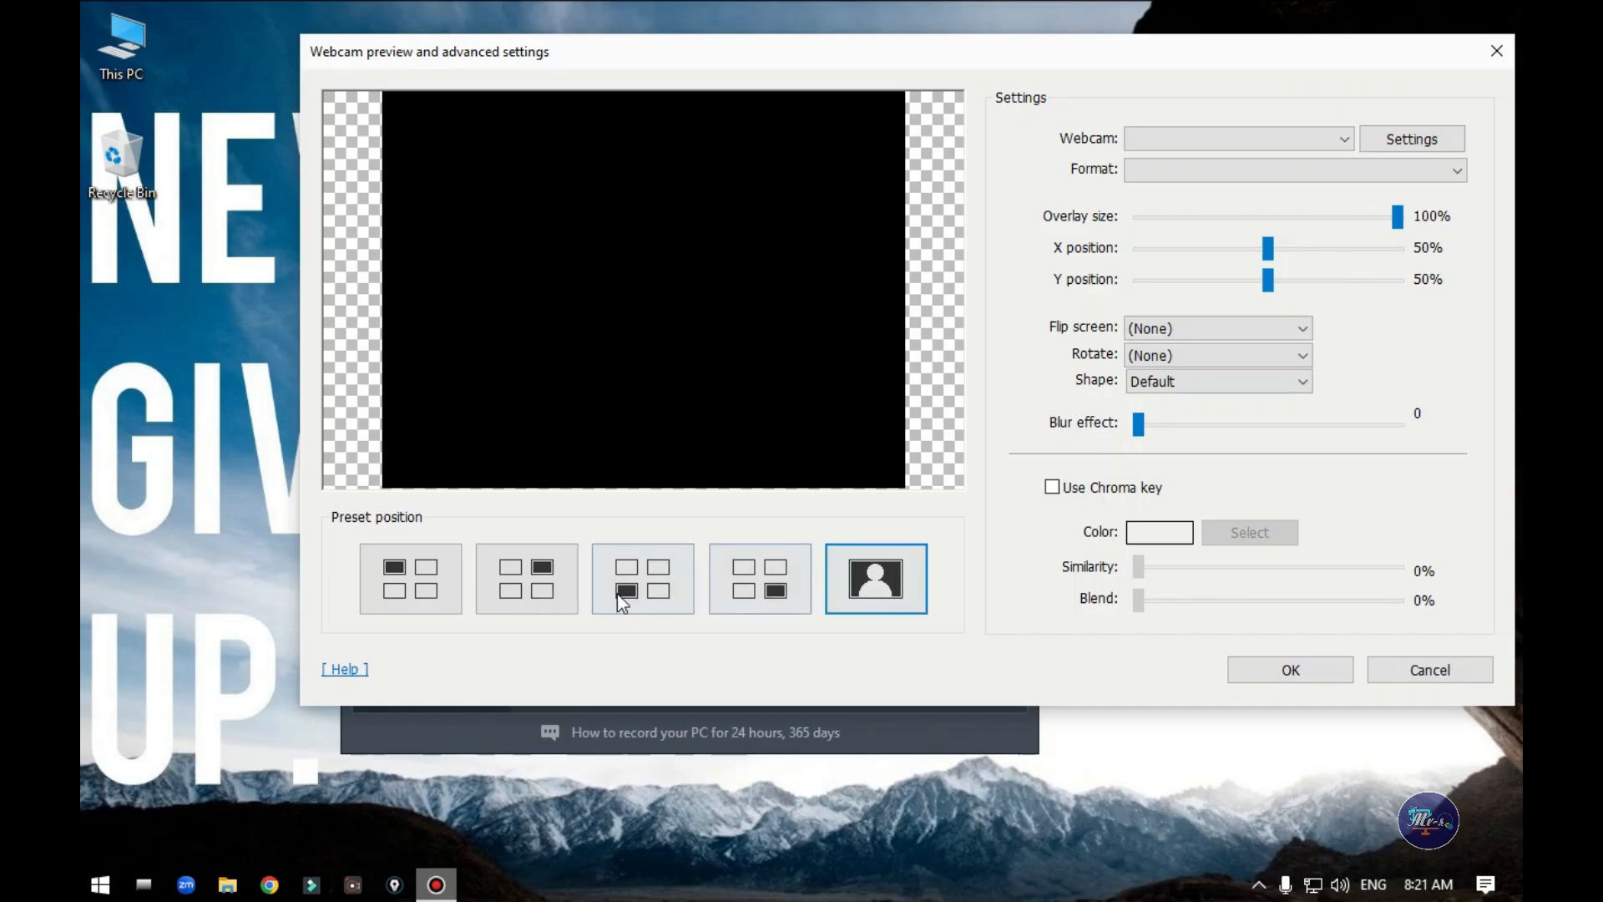
# Step: Cycle the corner presets again, ending with the 30% overlay in the bottom-right corner
pyautogui.click(455, 585)
pyautogui.click(526, 581)
pyautogui.click(641, 587)
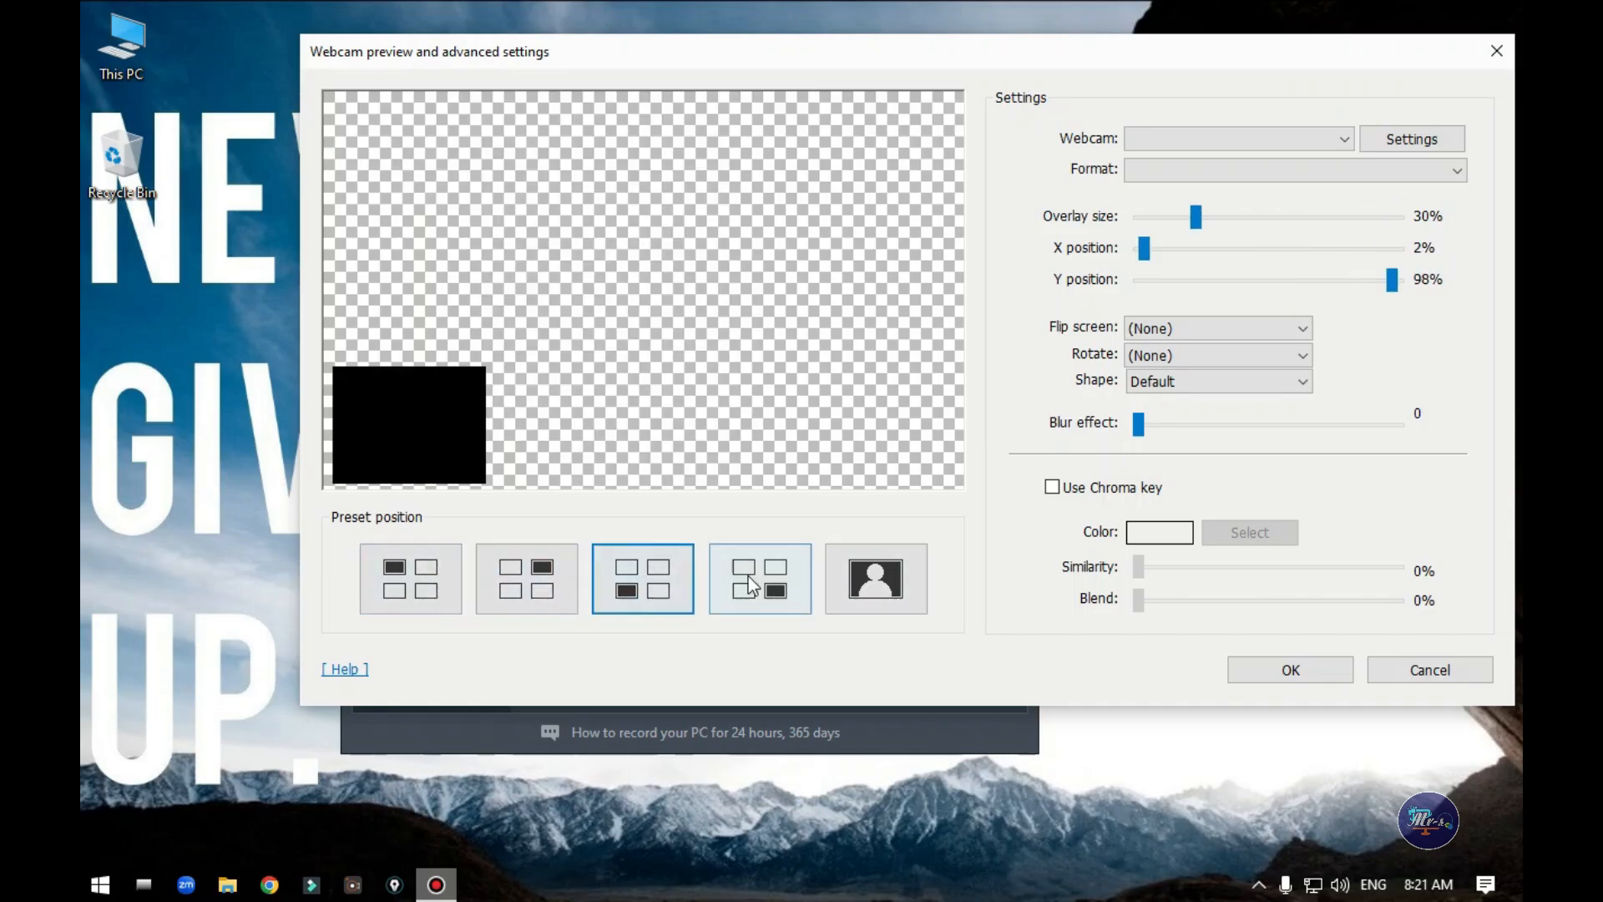
pyautogui.click(760, 581)
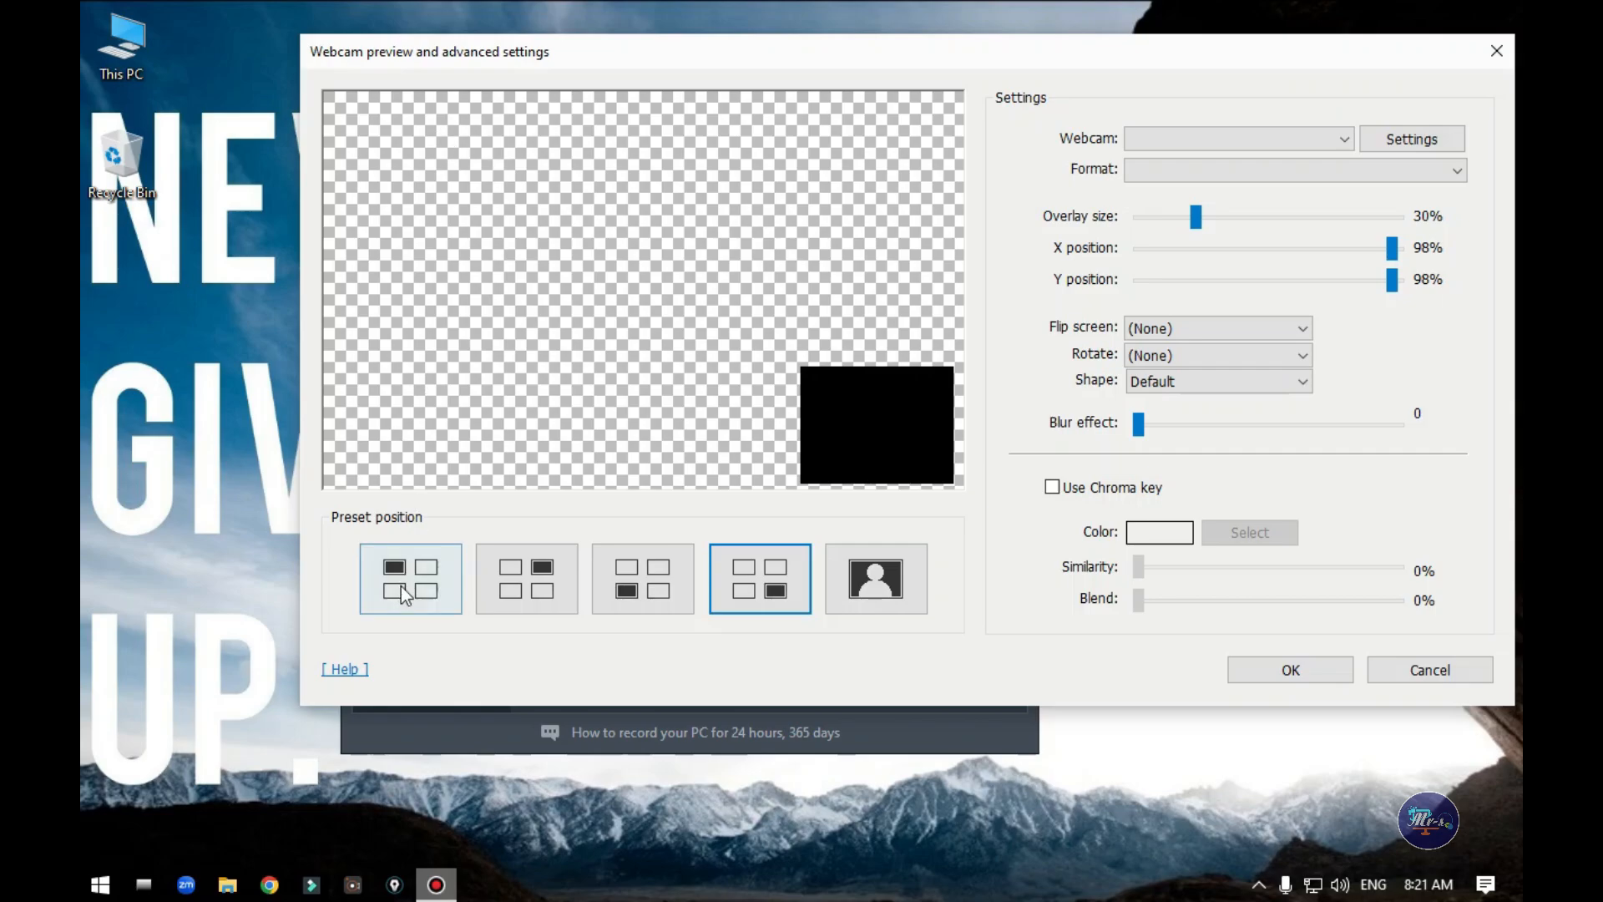
# Step: On the Mouse tab, set the cursor size to 200%, then turn cursor display back off
pyautogui.click(1390, 668)
pyautogui.click(870, 126)
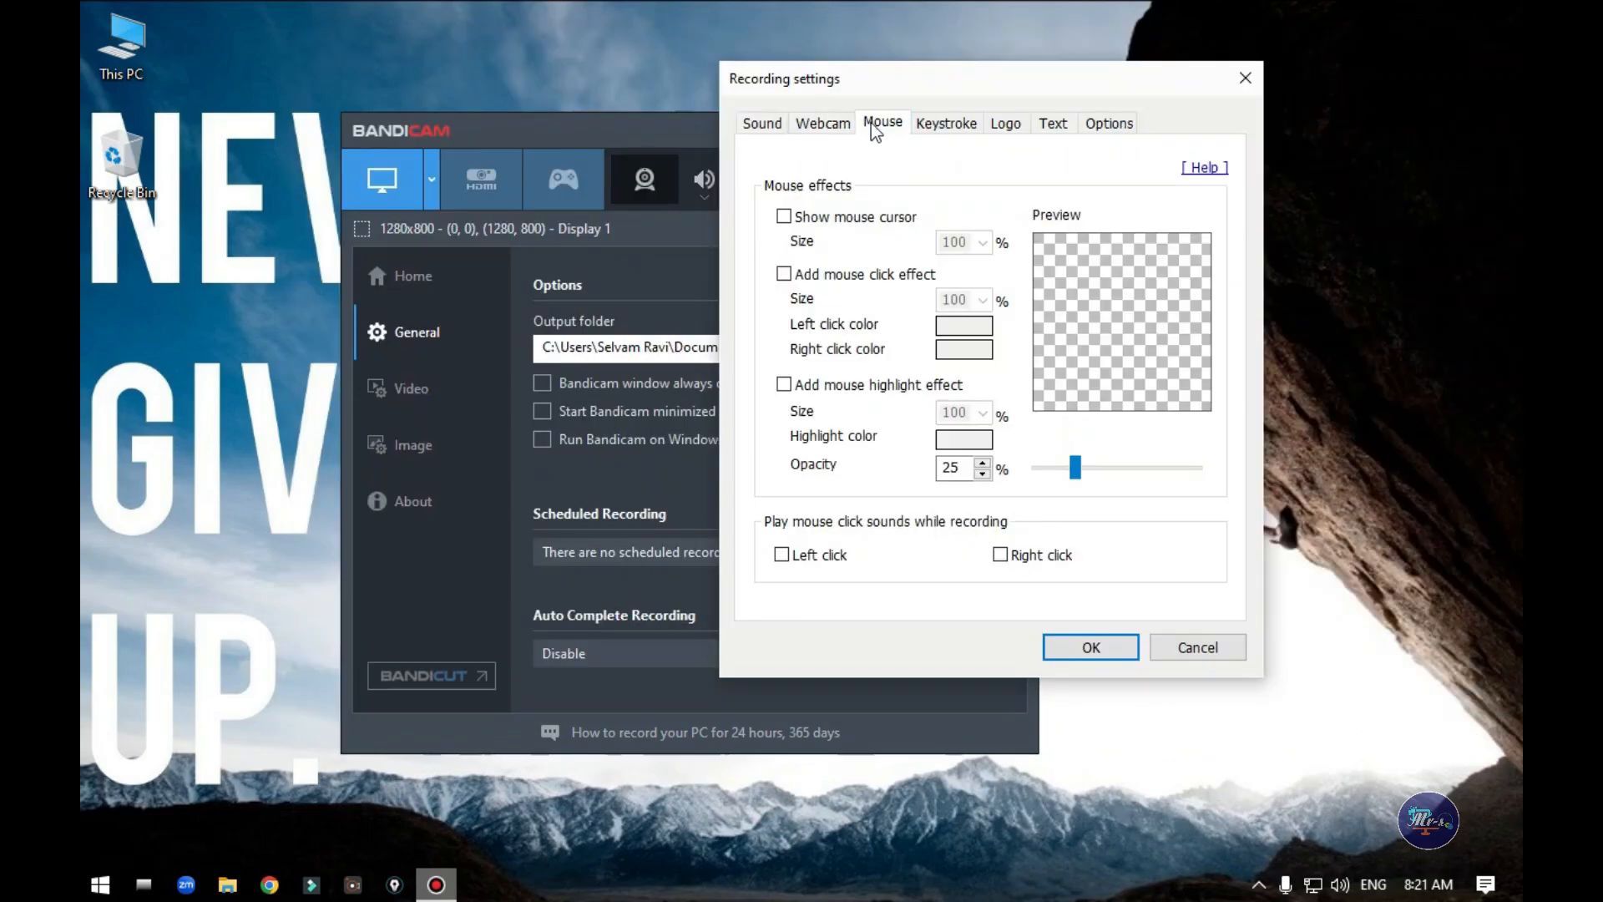
pyautogui.click(865, 220)
pyautogui.click(983, 243)
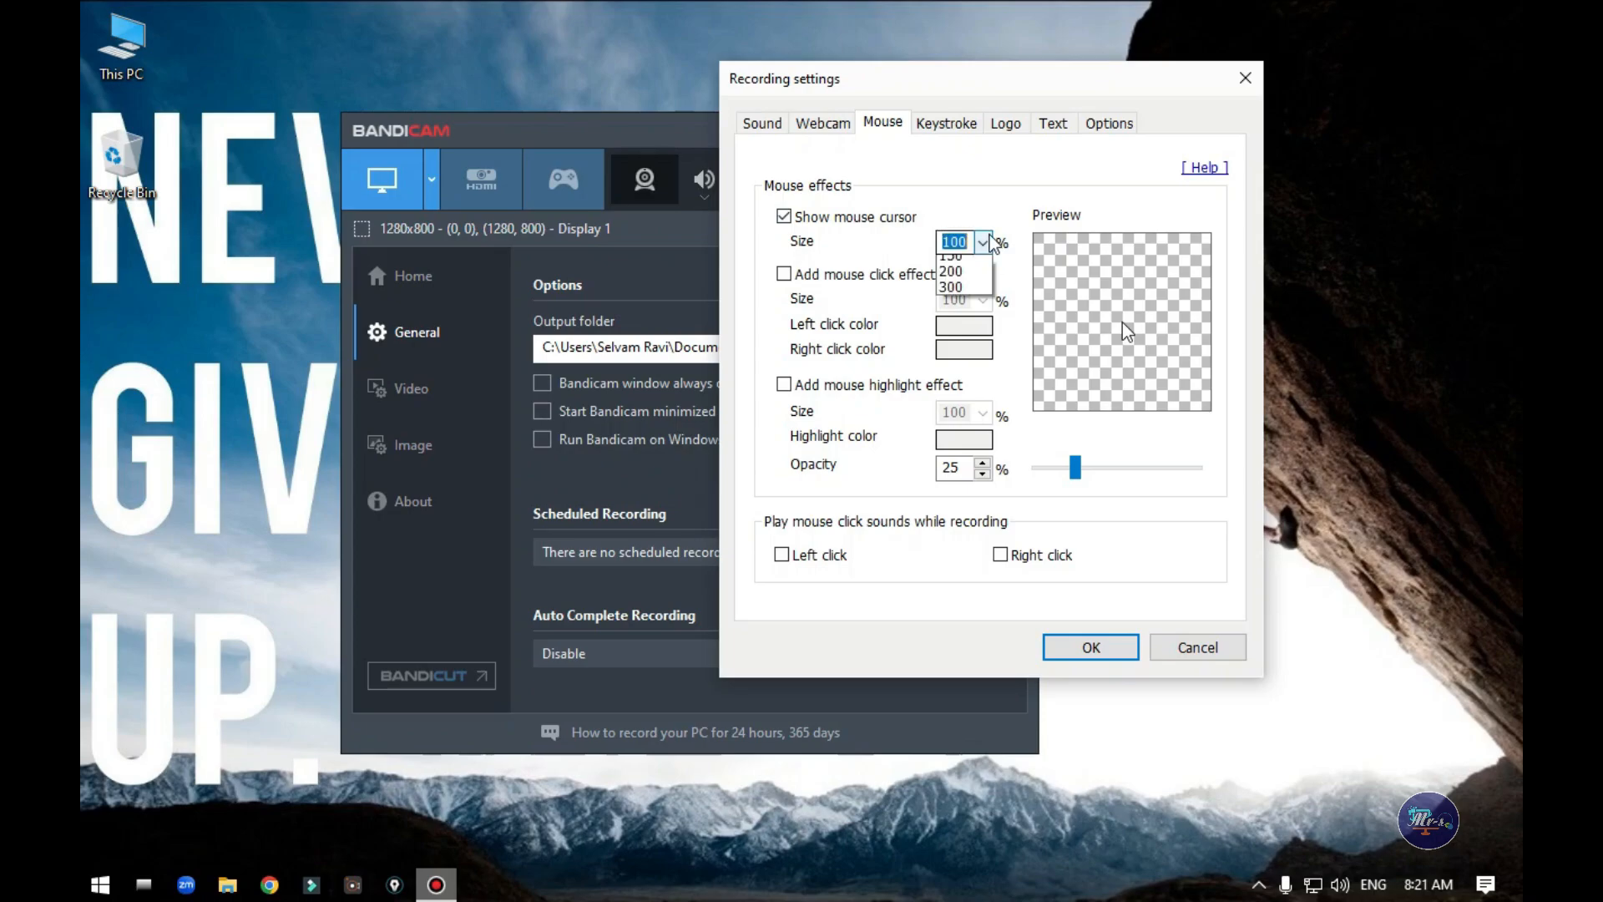
pyautogui.click(956, 376)
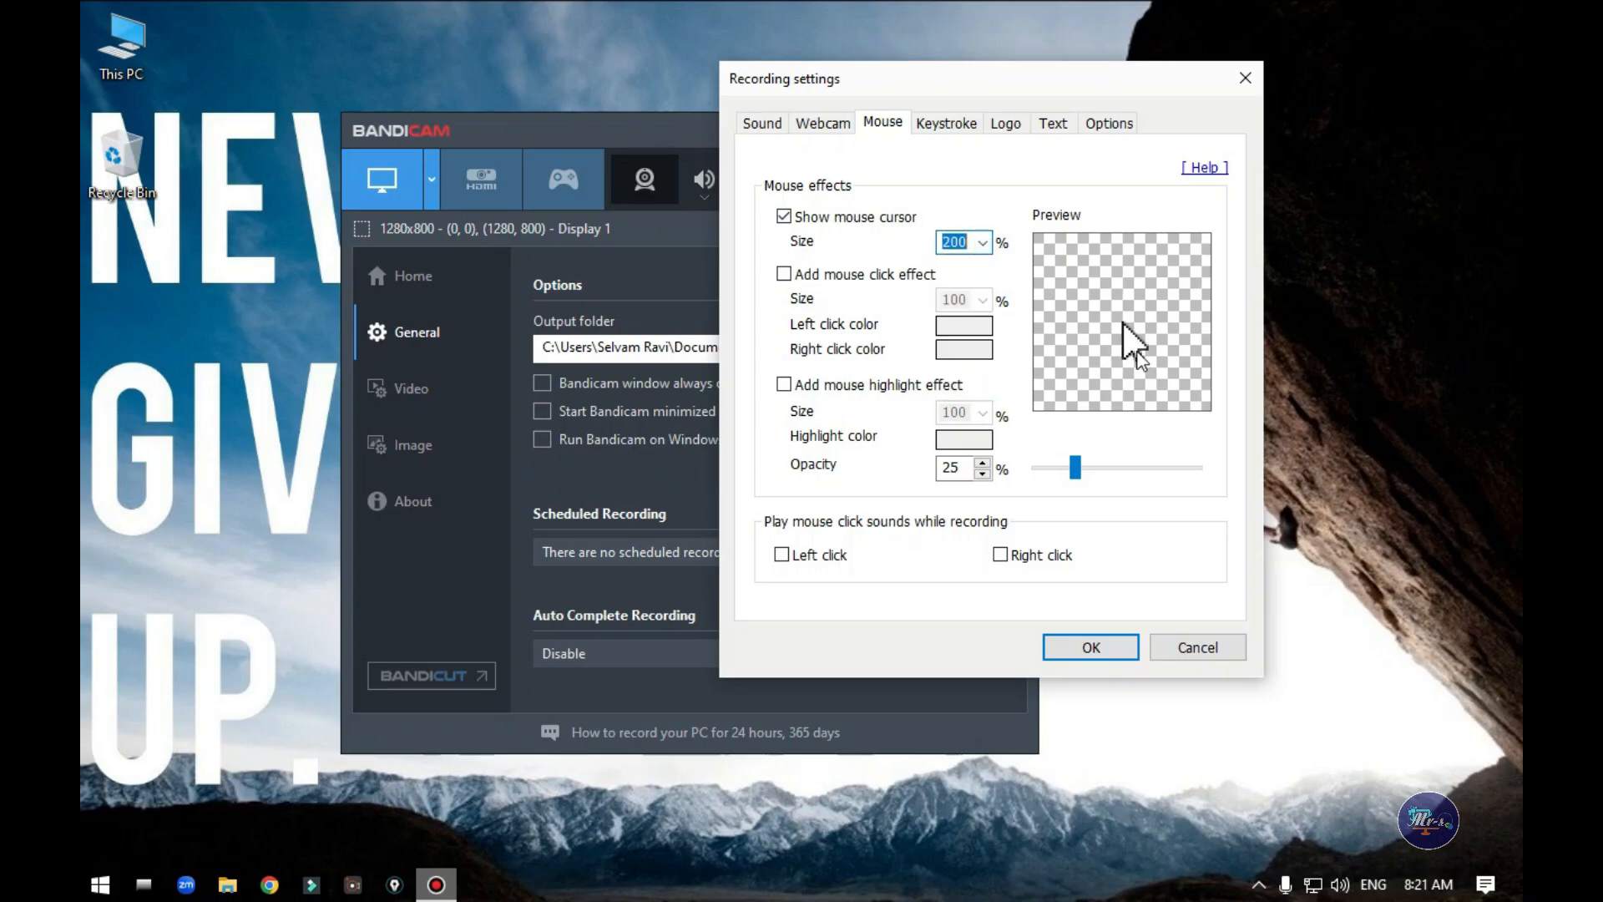
pyautogui.click(783, 216)
# Step: Preview the mouse click effect, turn it off, and enable the mouse highlight effect
pyautogui.click(831, 282)
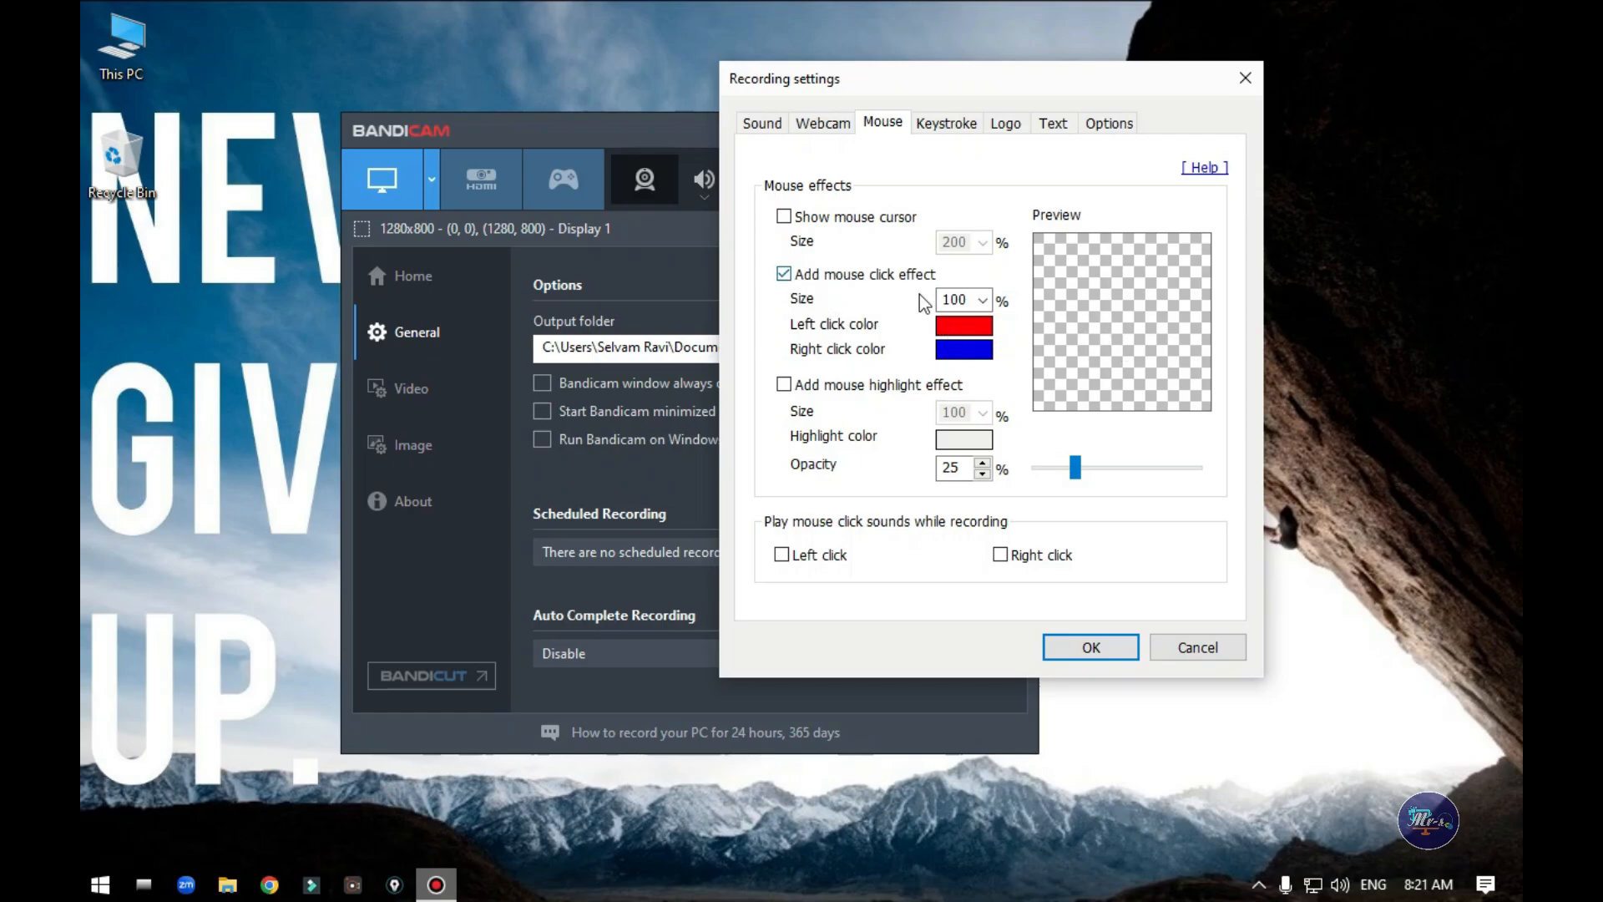
pyautogui.click(1119, 321)
pyautogui.click(1127, 328)
pyautogui.click(870, 276)
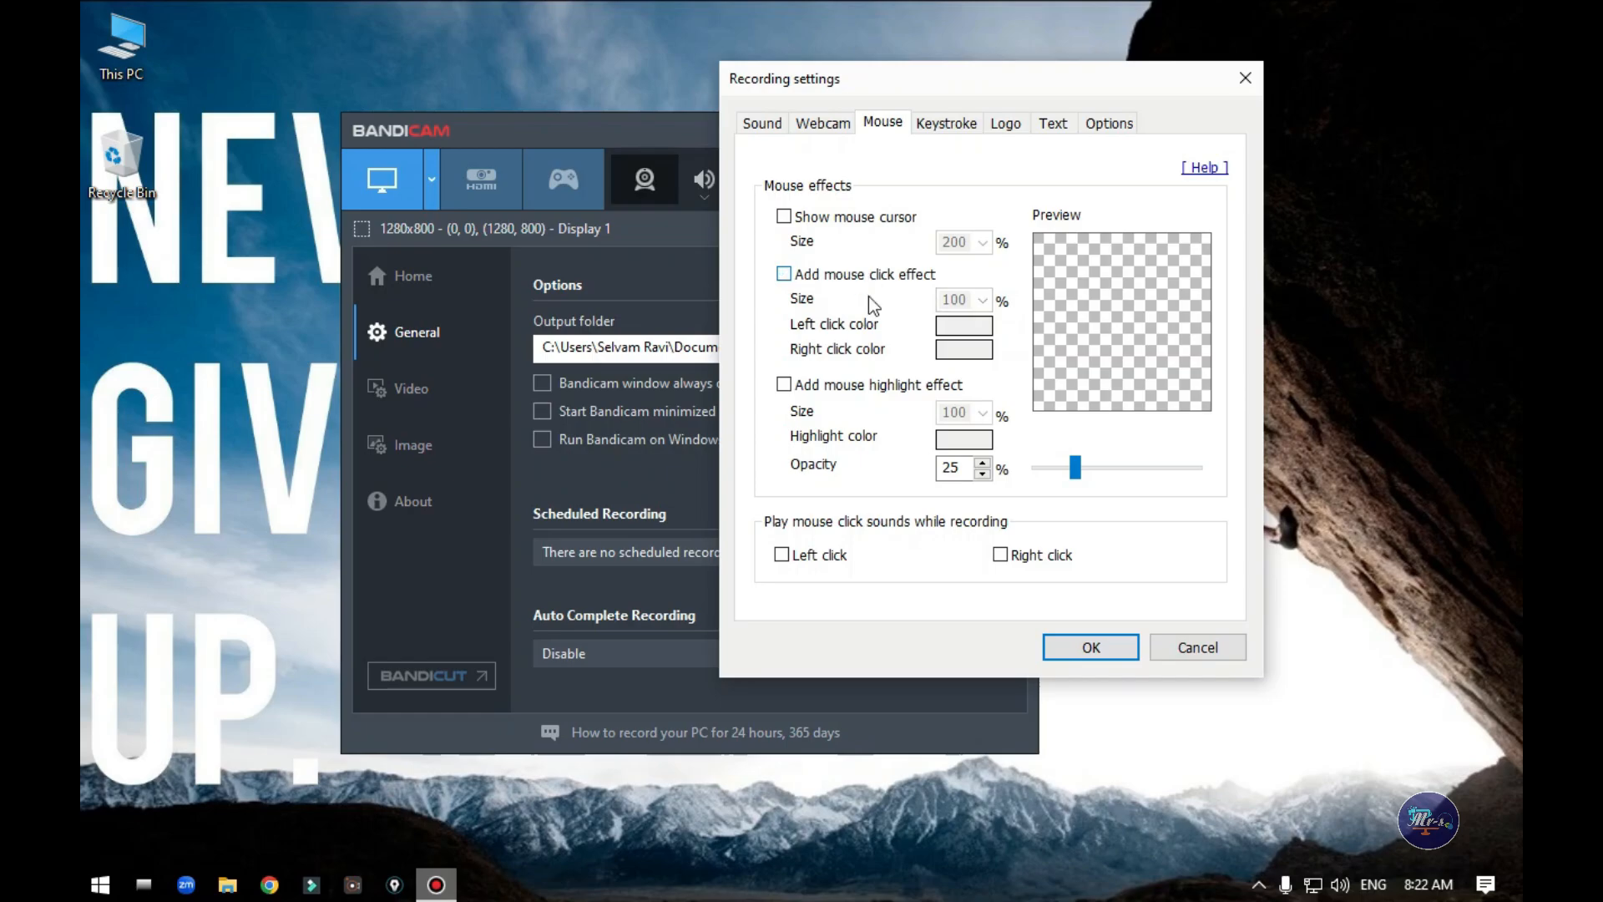
pyautogui.click(877, 386)
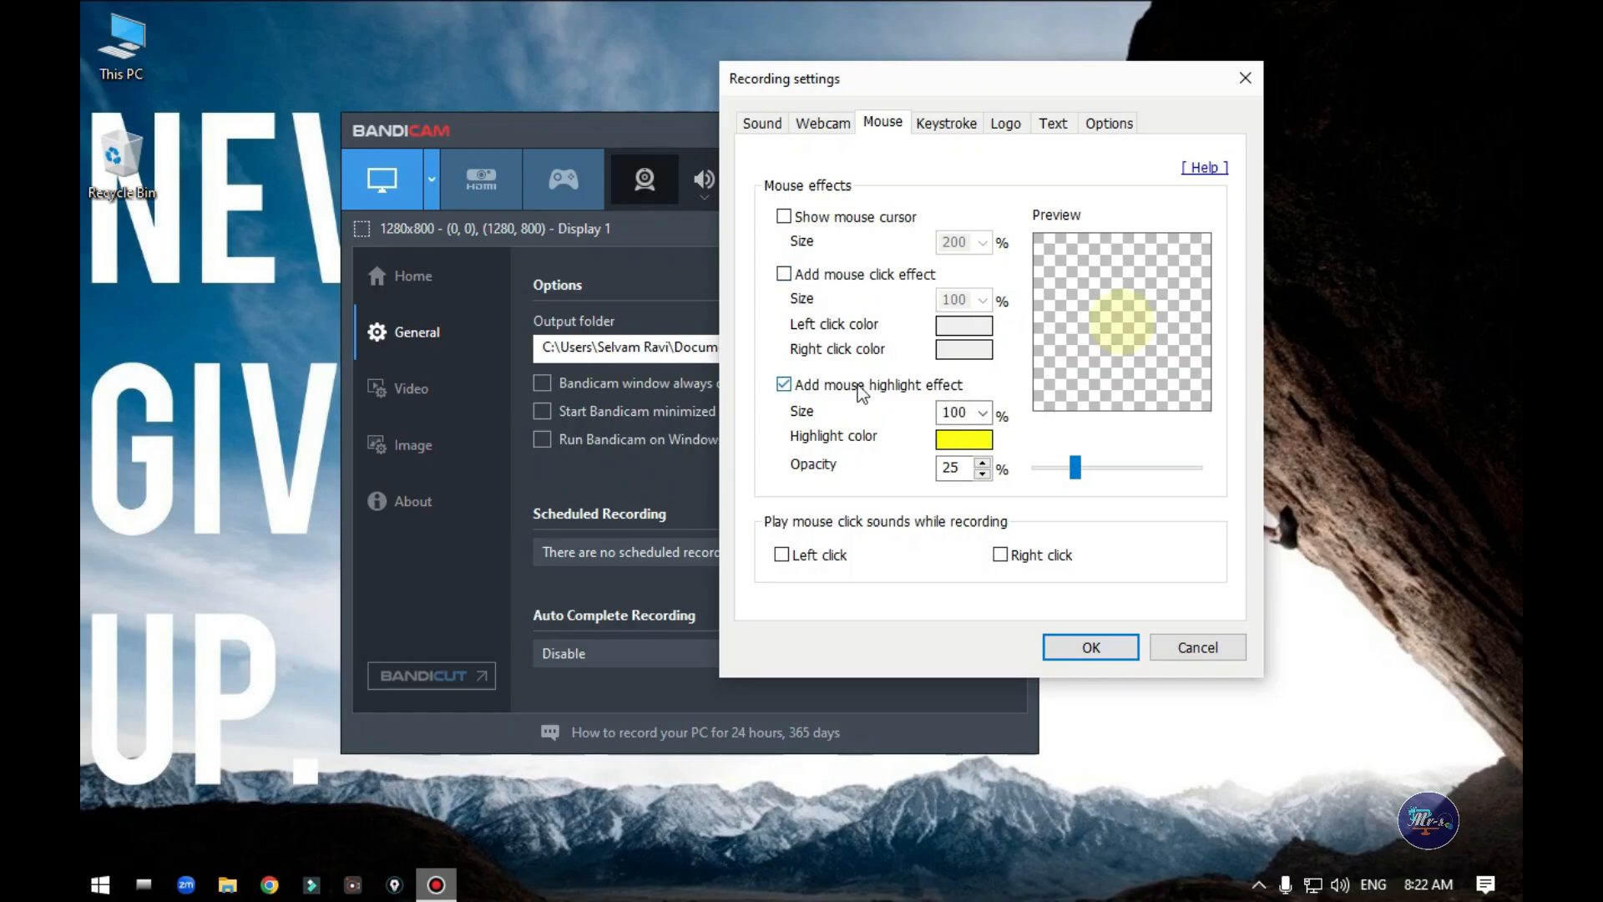
# Step: Make the mouse highlight red with opacity lowered to about 24%
pyautogui.click(959, 440)
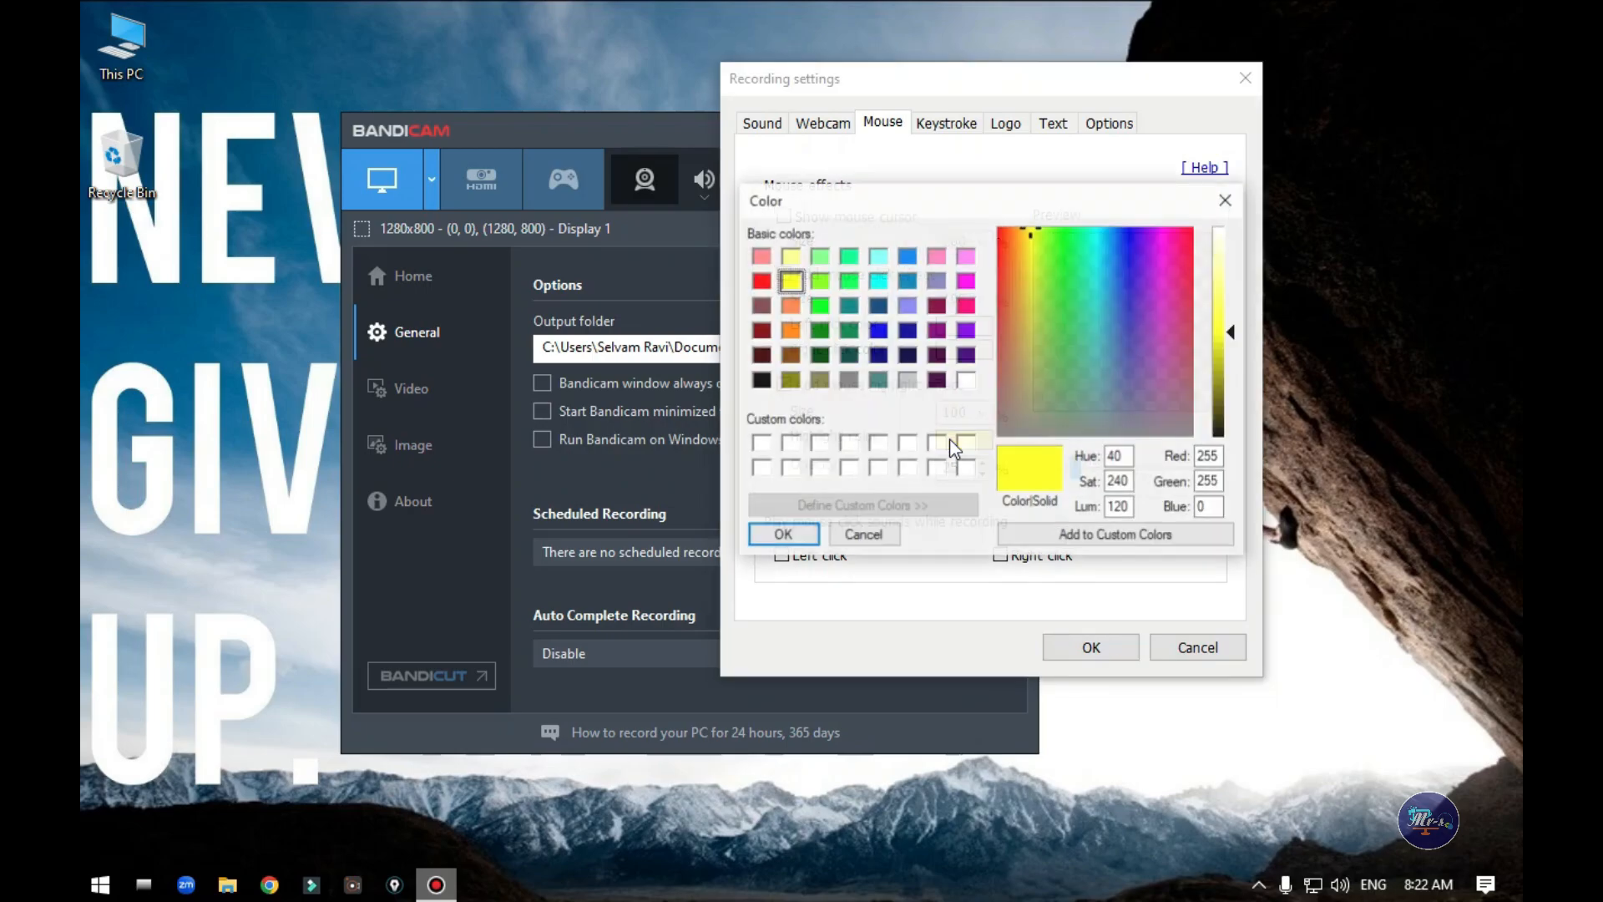
pyautogui.click(760, 280)
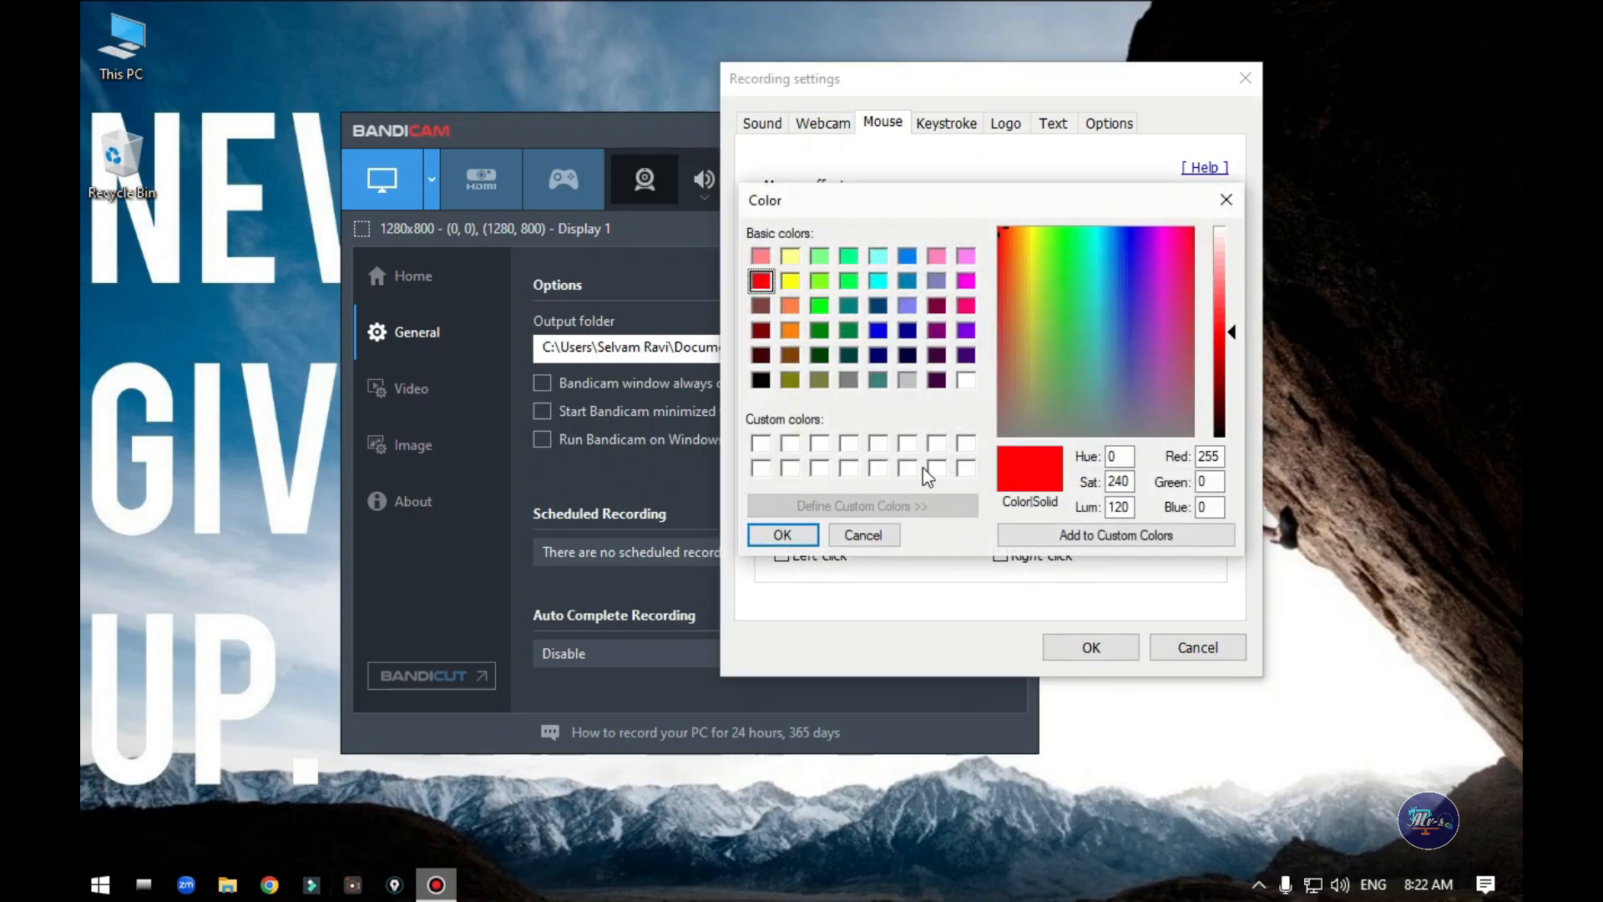
pyautogui.click(782, 534)
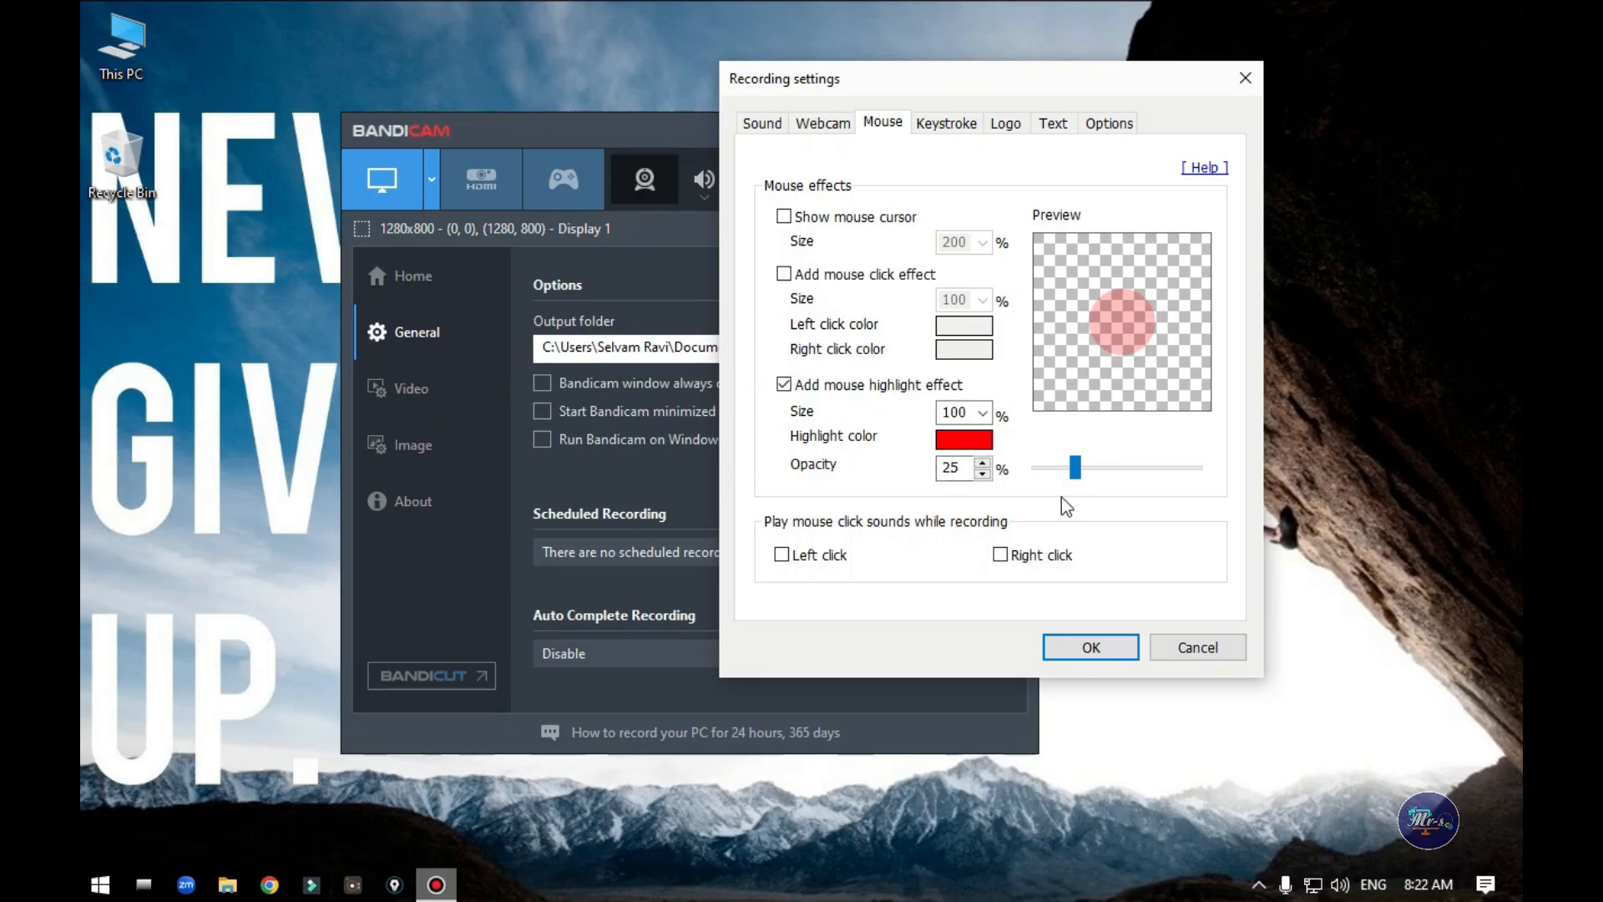
pyautogui.moveTo(1075, 478)
pyautogui.mouseDown()
pyautogui.moveTo(1025, 467)
pyautogui.moveTo(1202, 472)
pyautogui.moveTo(1071, 464)
pyautogui.mouseUp()
# Step: Leave both the left-click and right-click sounds turned off
pyautogui.click(814, 556)
pyautogui.click(814, 556)
pyautogui.click(1020, 556)
# Step: Enable the logo overlay, keeping sample.png as the logo image
pyautogui.click(947, 125)
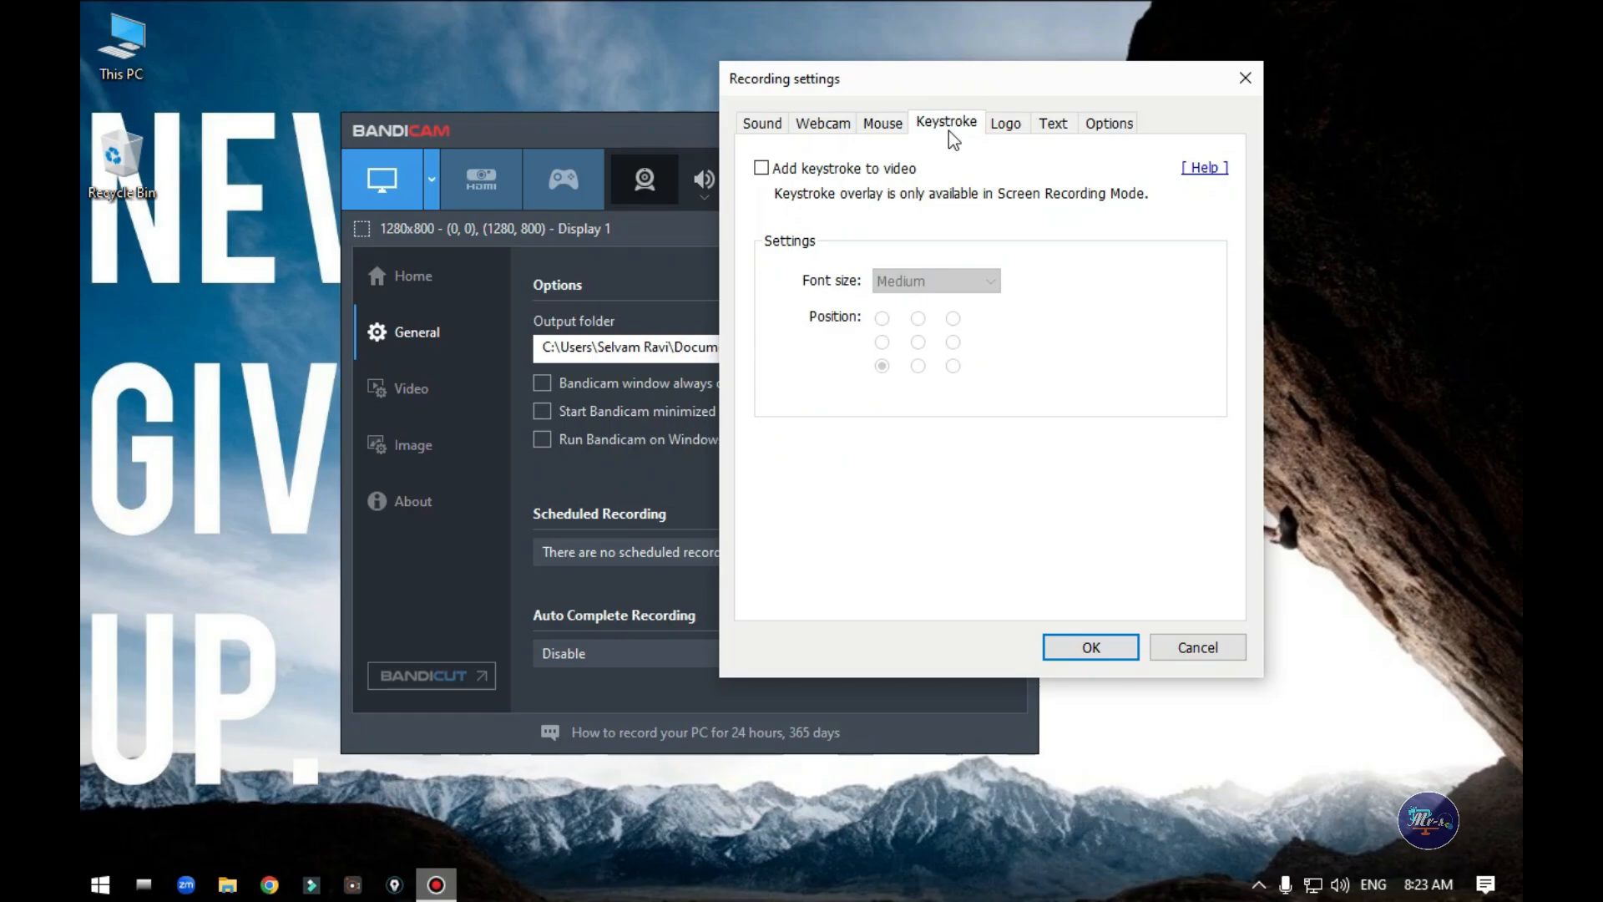
pyautogui.click(998, 125)
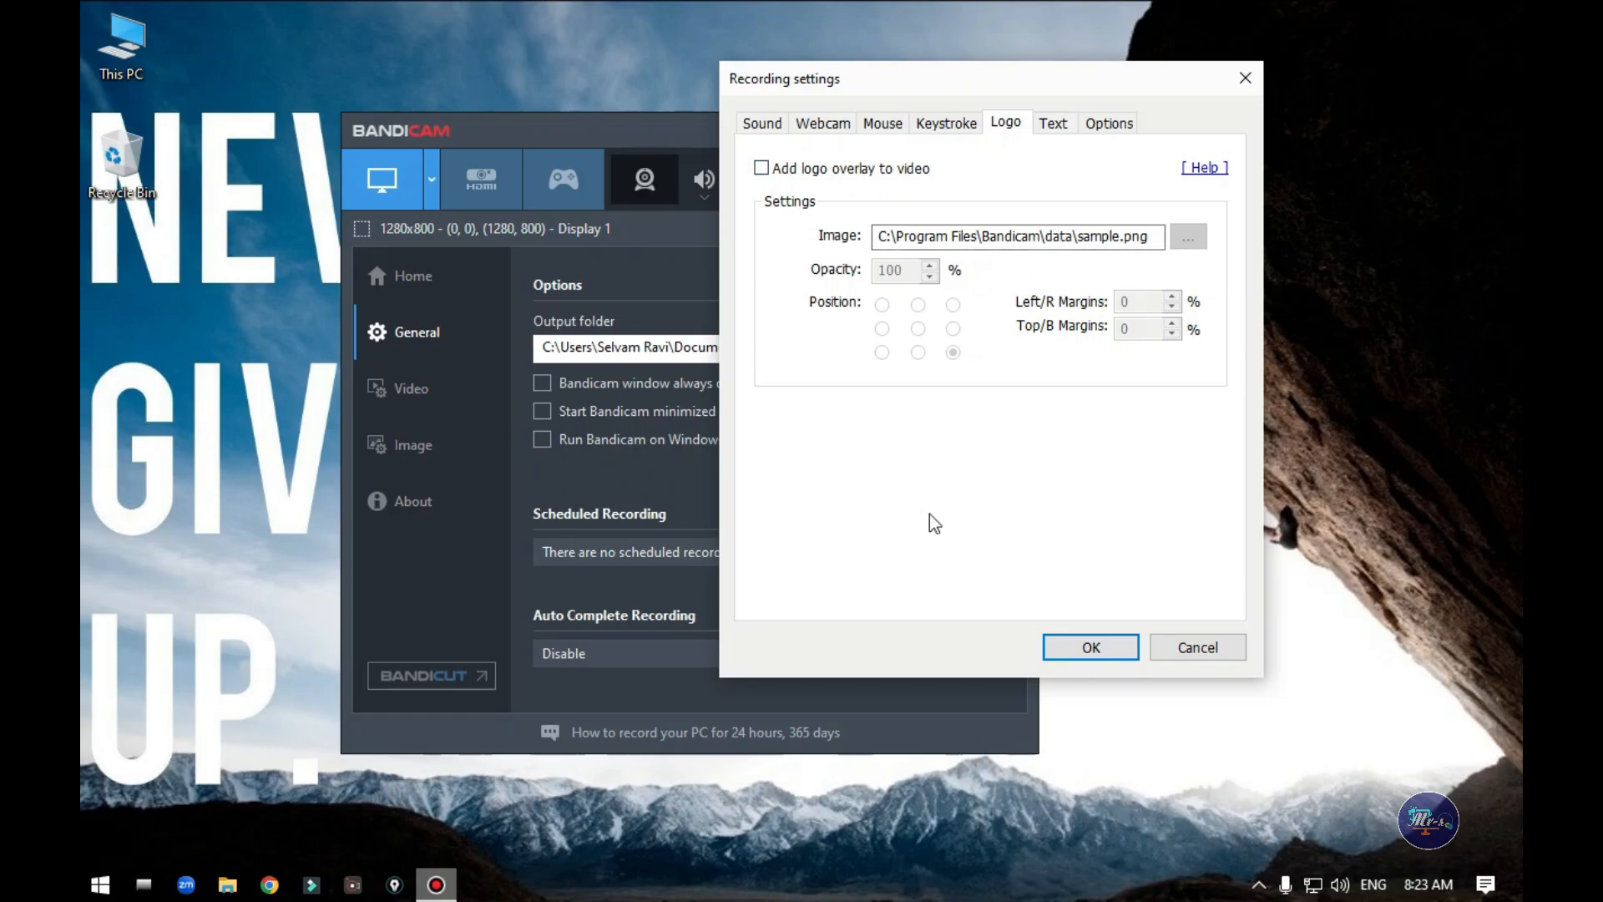
pyautogui.click(870, 165)
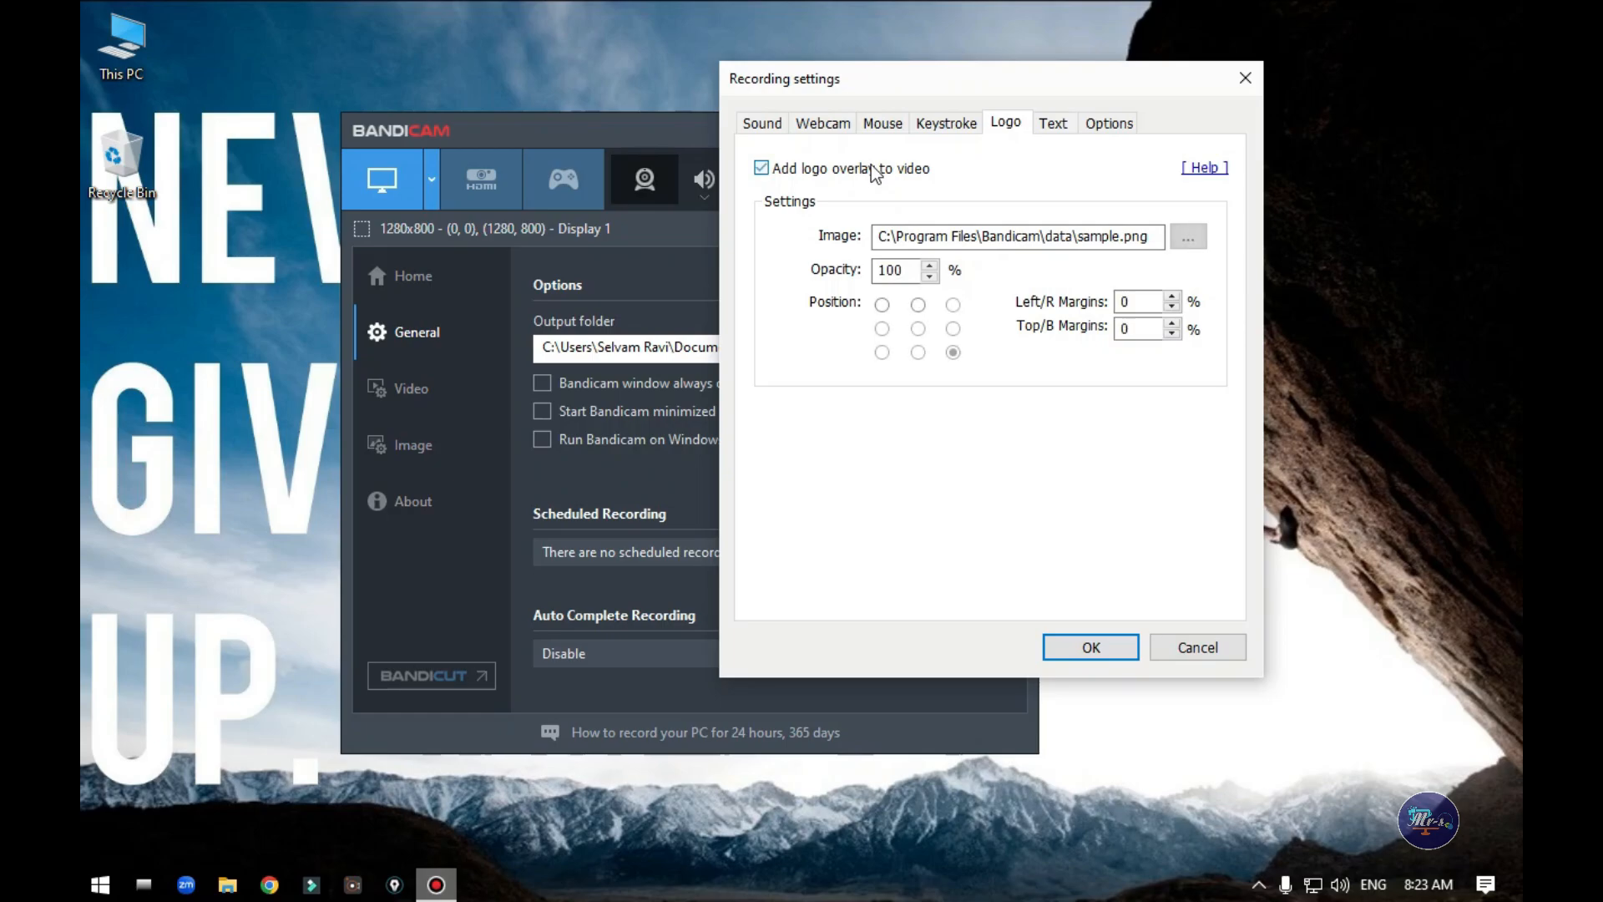
pyautogui.click(1189, 237)
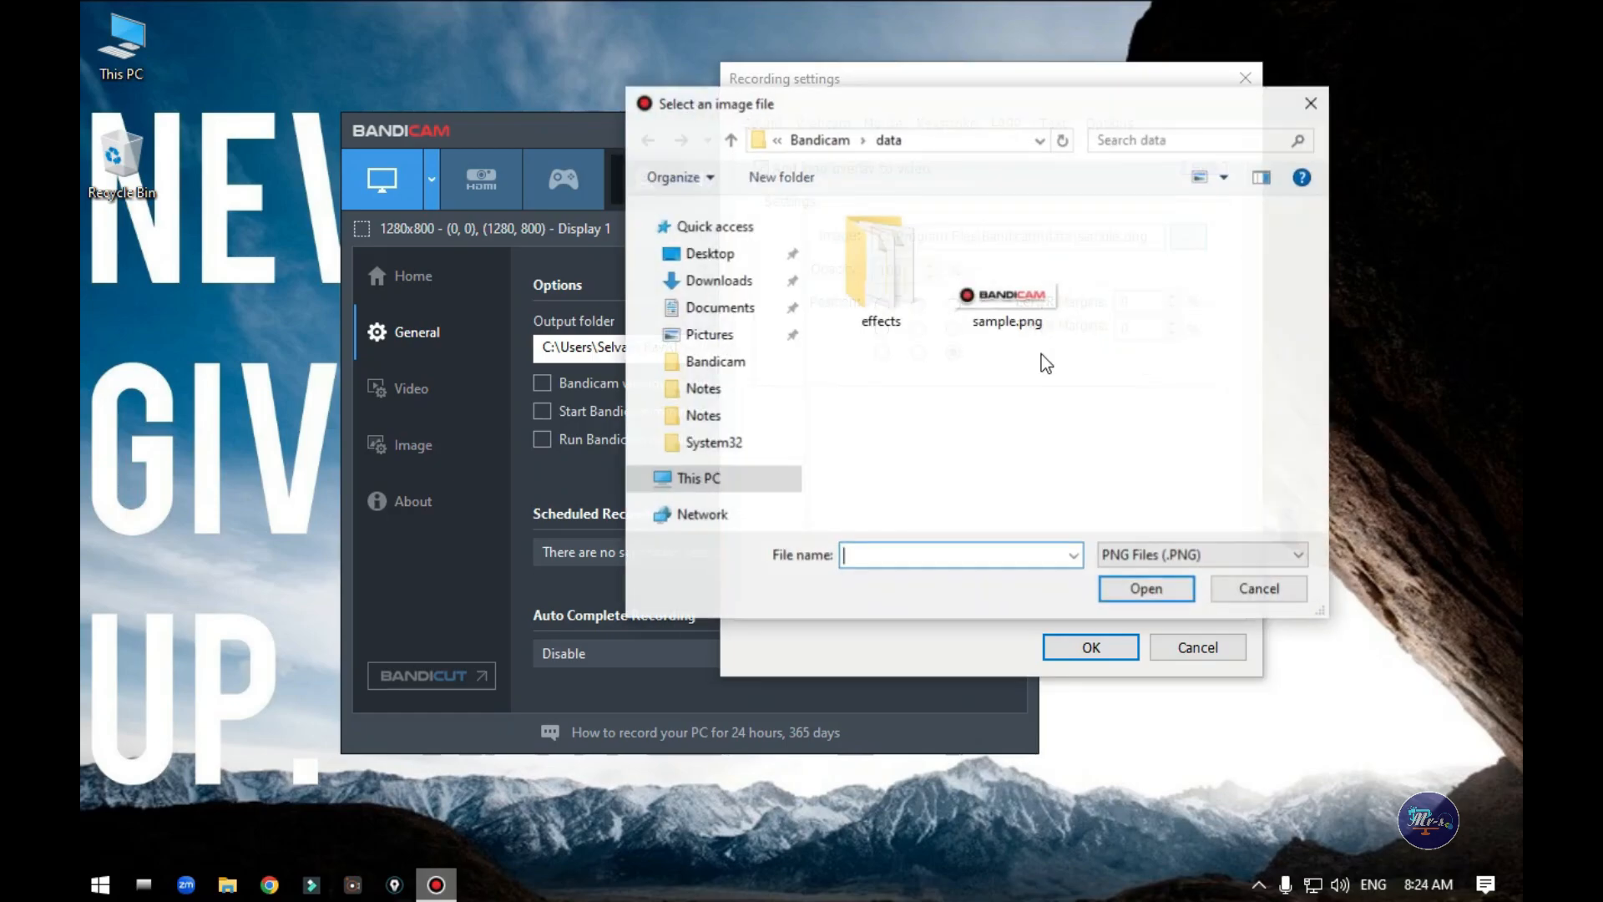
pyautogui.press('Escape')
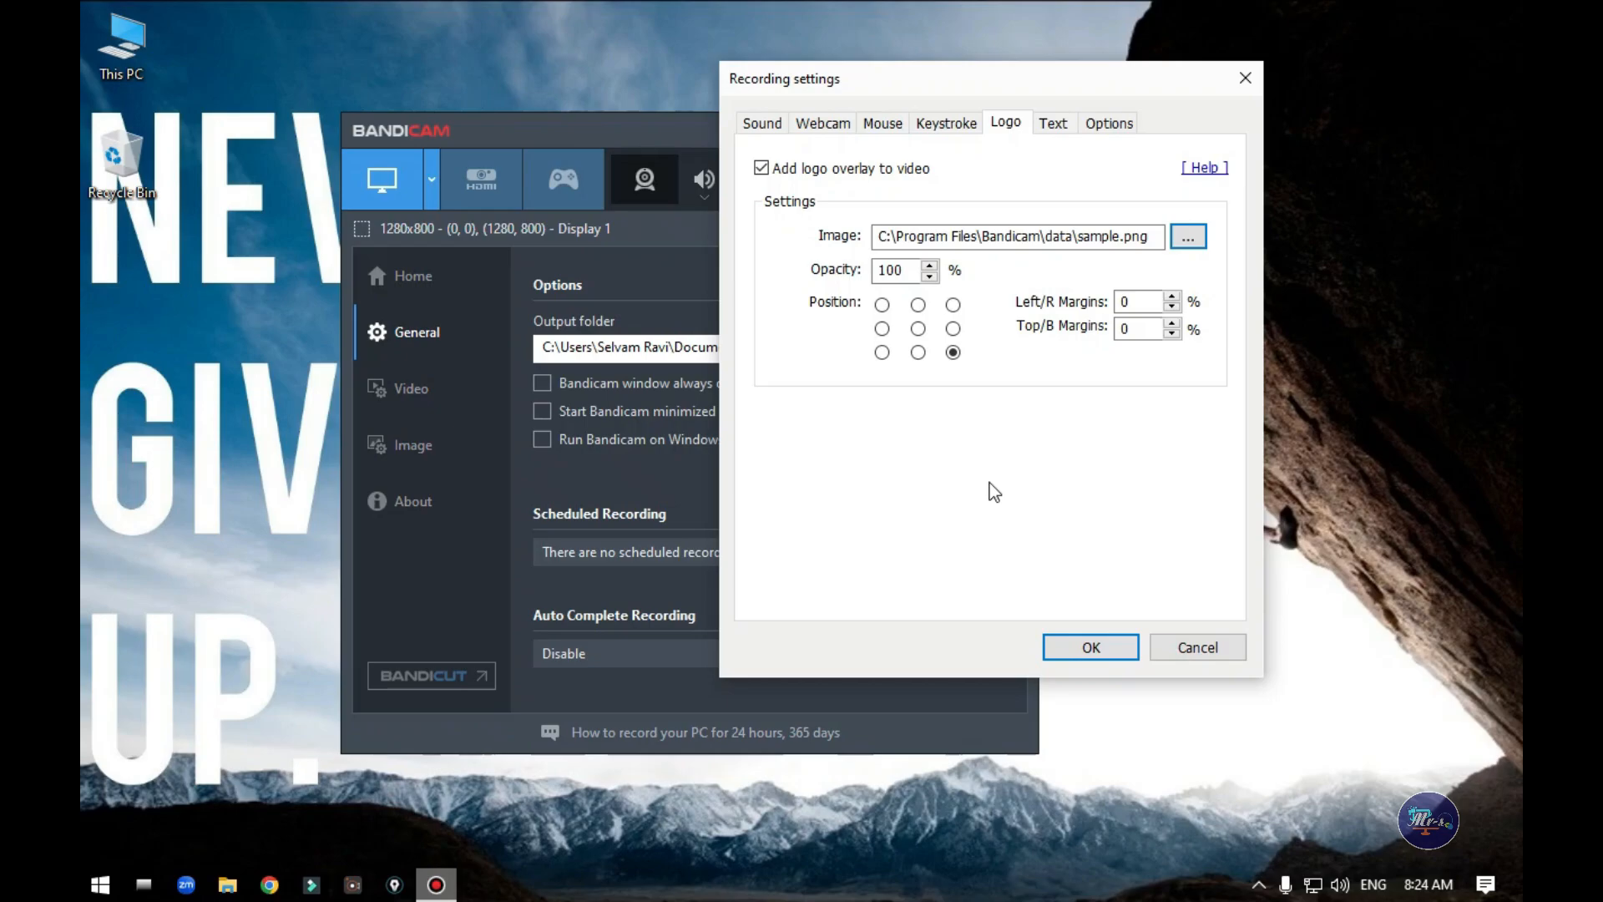
# Step: Try the logo positions and settle on the bottom-right corner
pyautogui.click(880, 304)
pyautogui.click(918, 305)
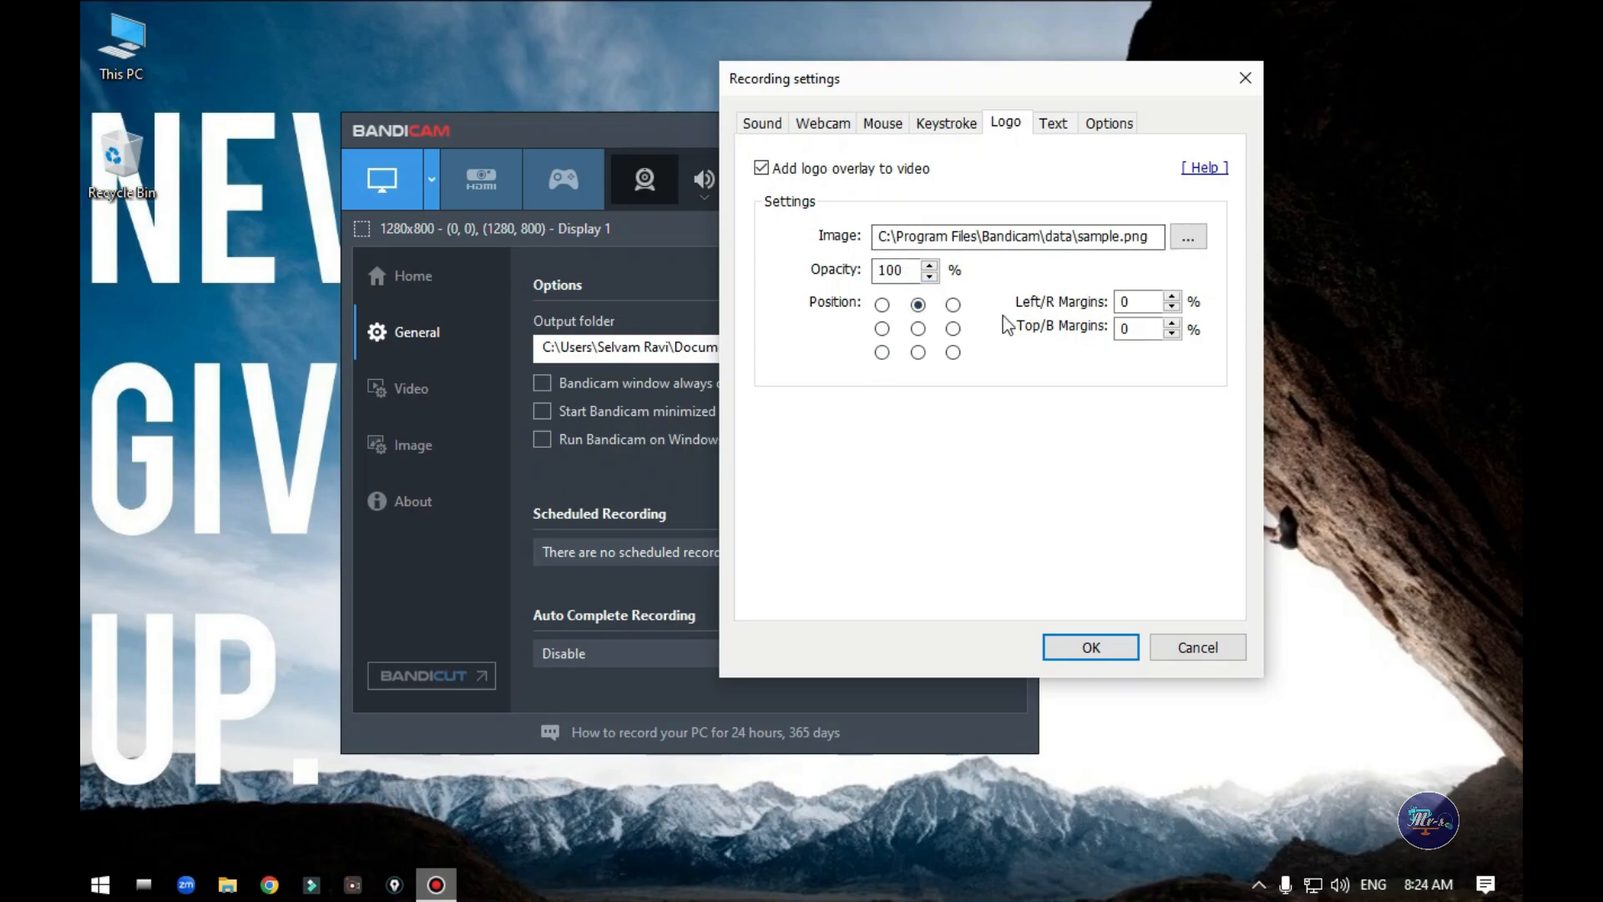
pyautogui.click(952, 304)
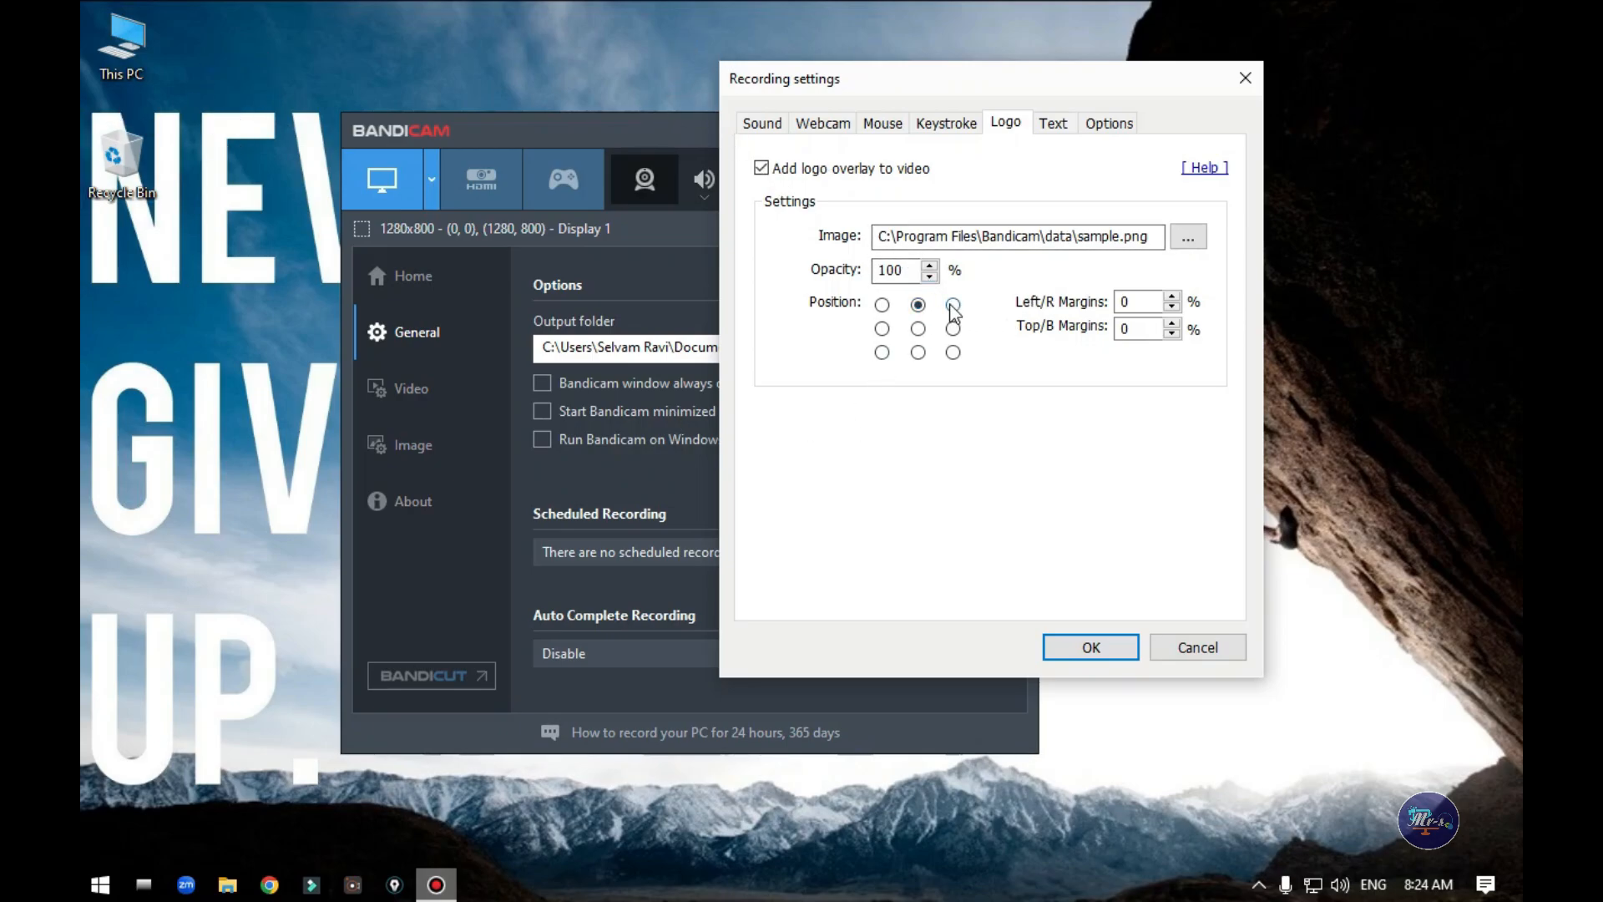
pyautogui.click(953, 352)
# Step: Enable a text overlay and replace its placeholder text with the user's name
pyautogui.click(1052, 122)
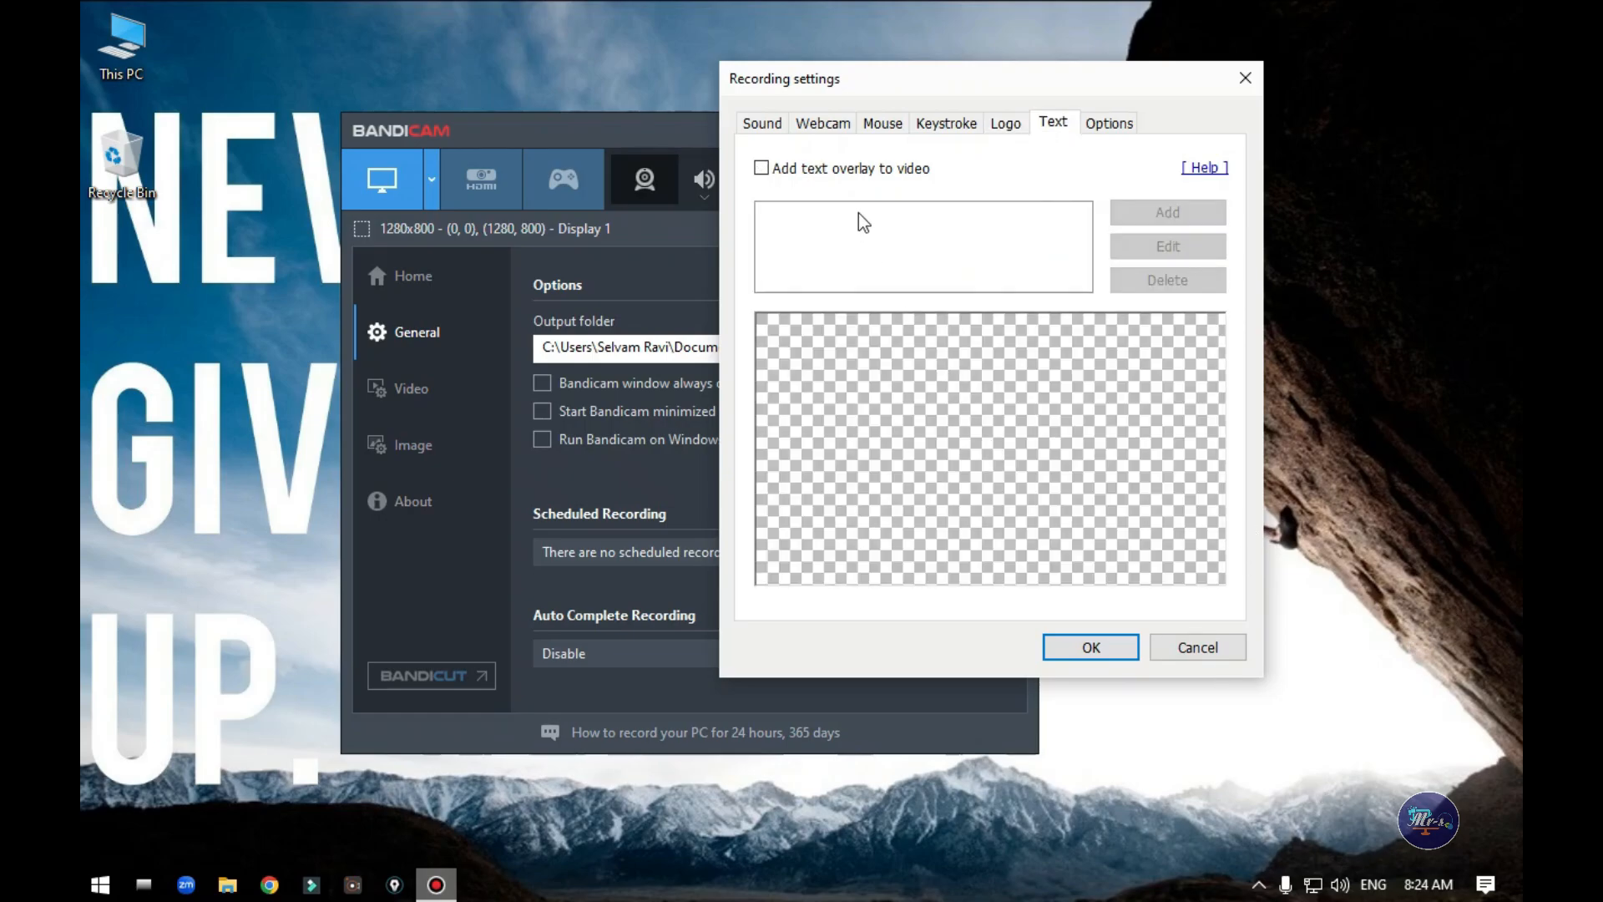
pyautogui.click(848, 168)
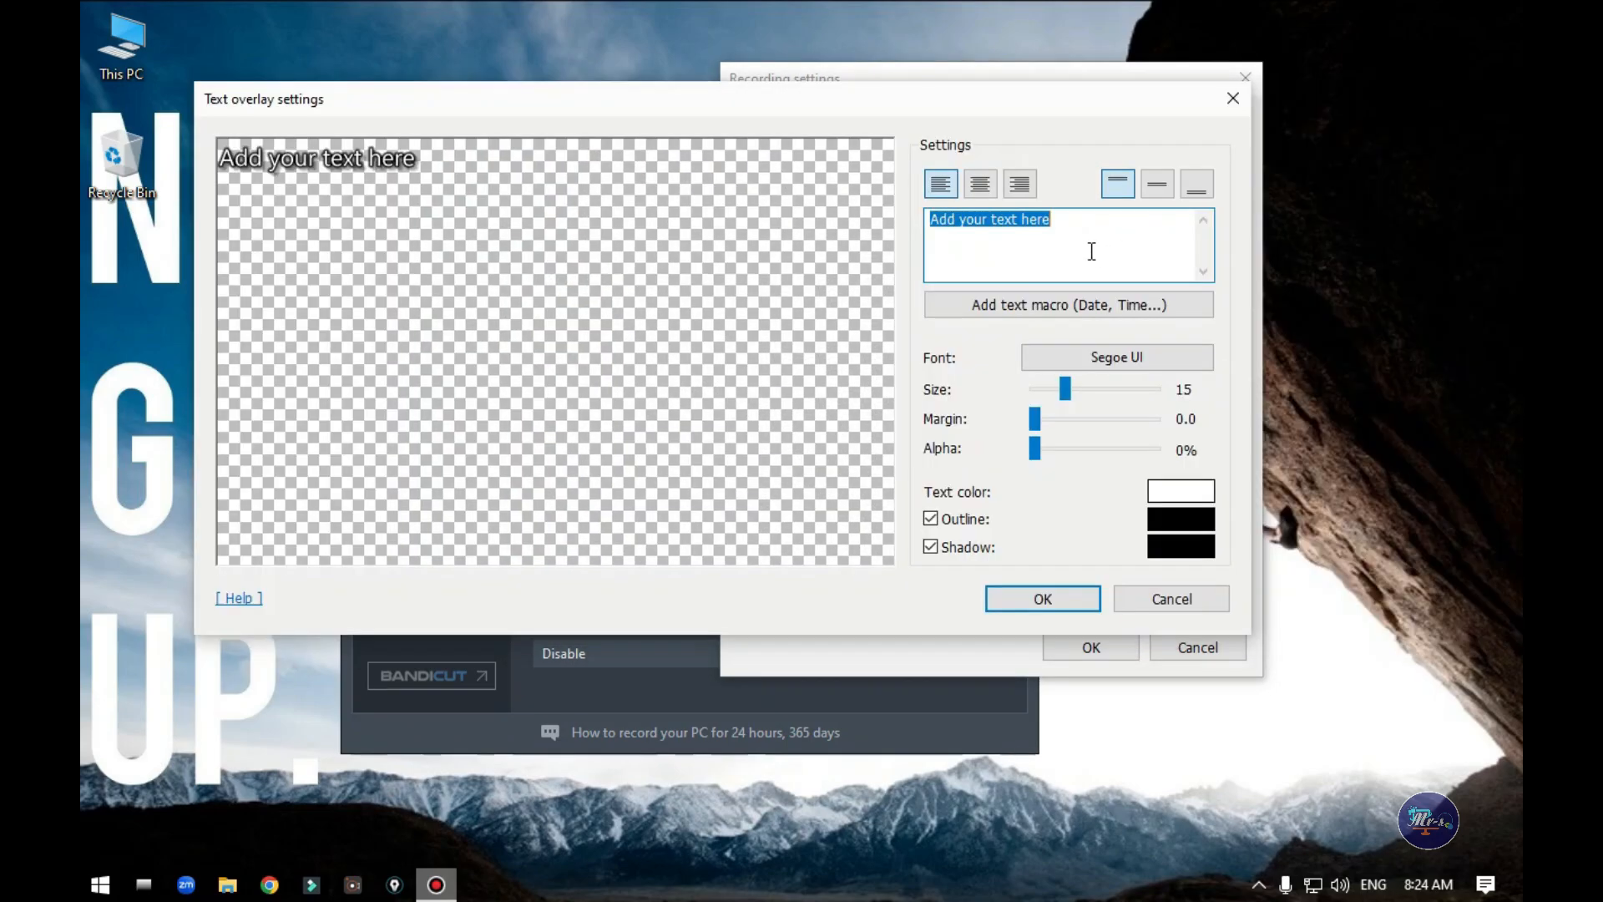
pyautogui.click(1091, 251)
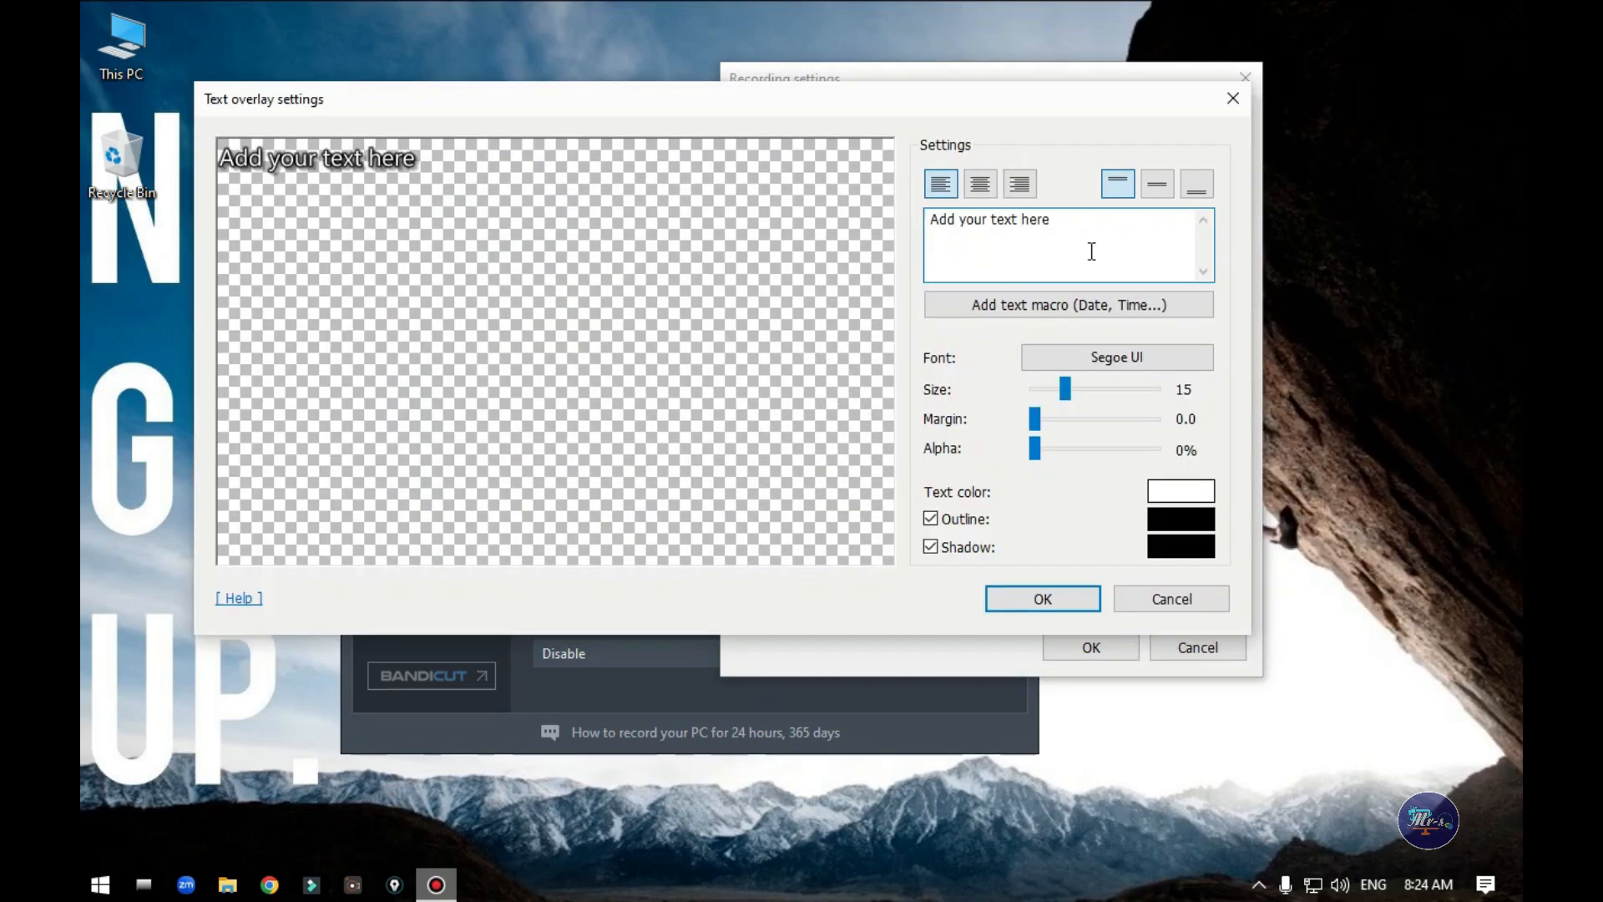
pyautogui.hotkey('ctrl', 'a')
pyautogui.press('BackSpace')
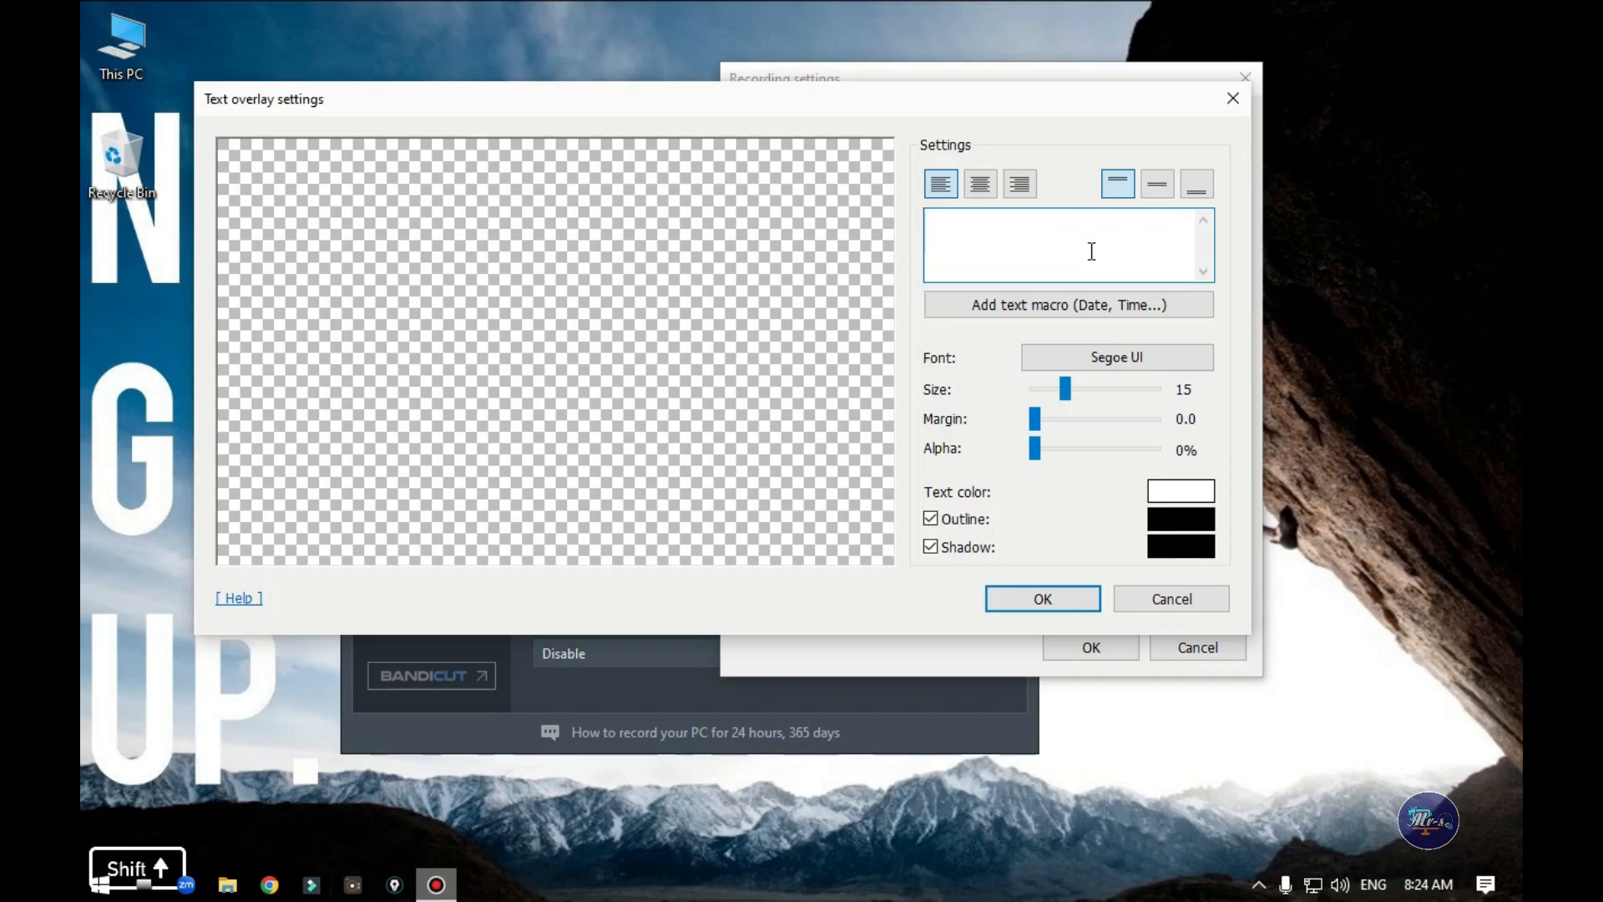
pyautogui.write('Selvam ravi')
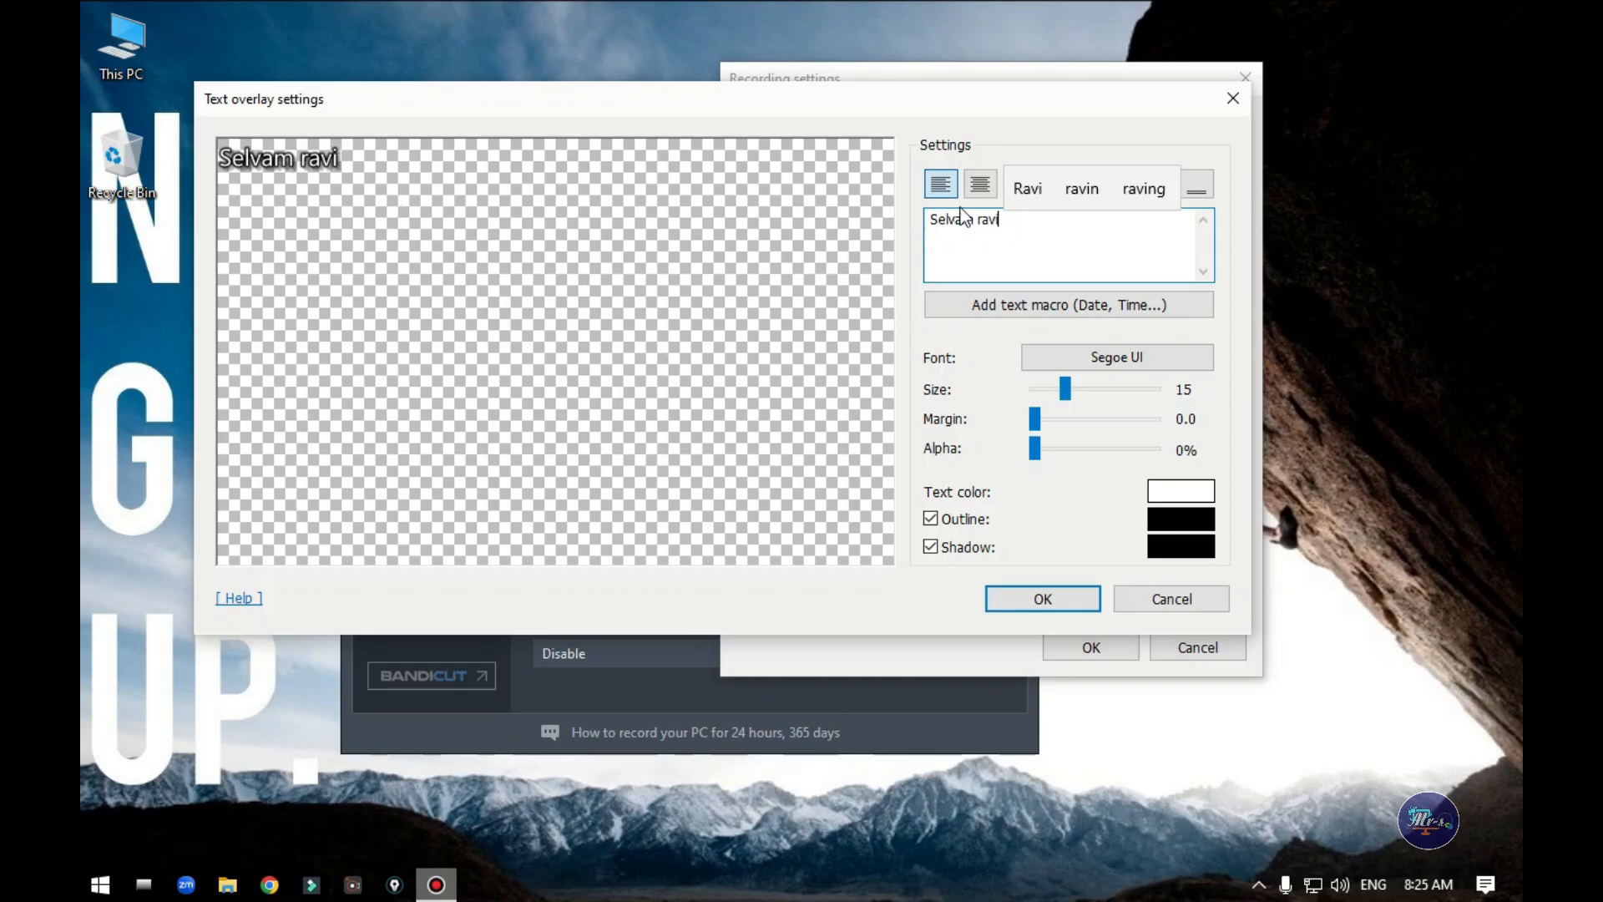
pyautogui.click(1014, 187)
# Step: Try the text overlay alignment positions, then cancel without adding the overlay
pyautogui.click(980, 184)
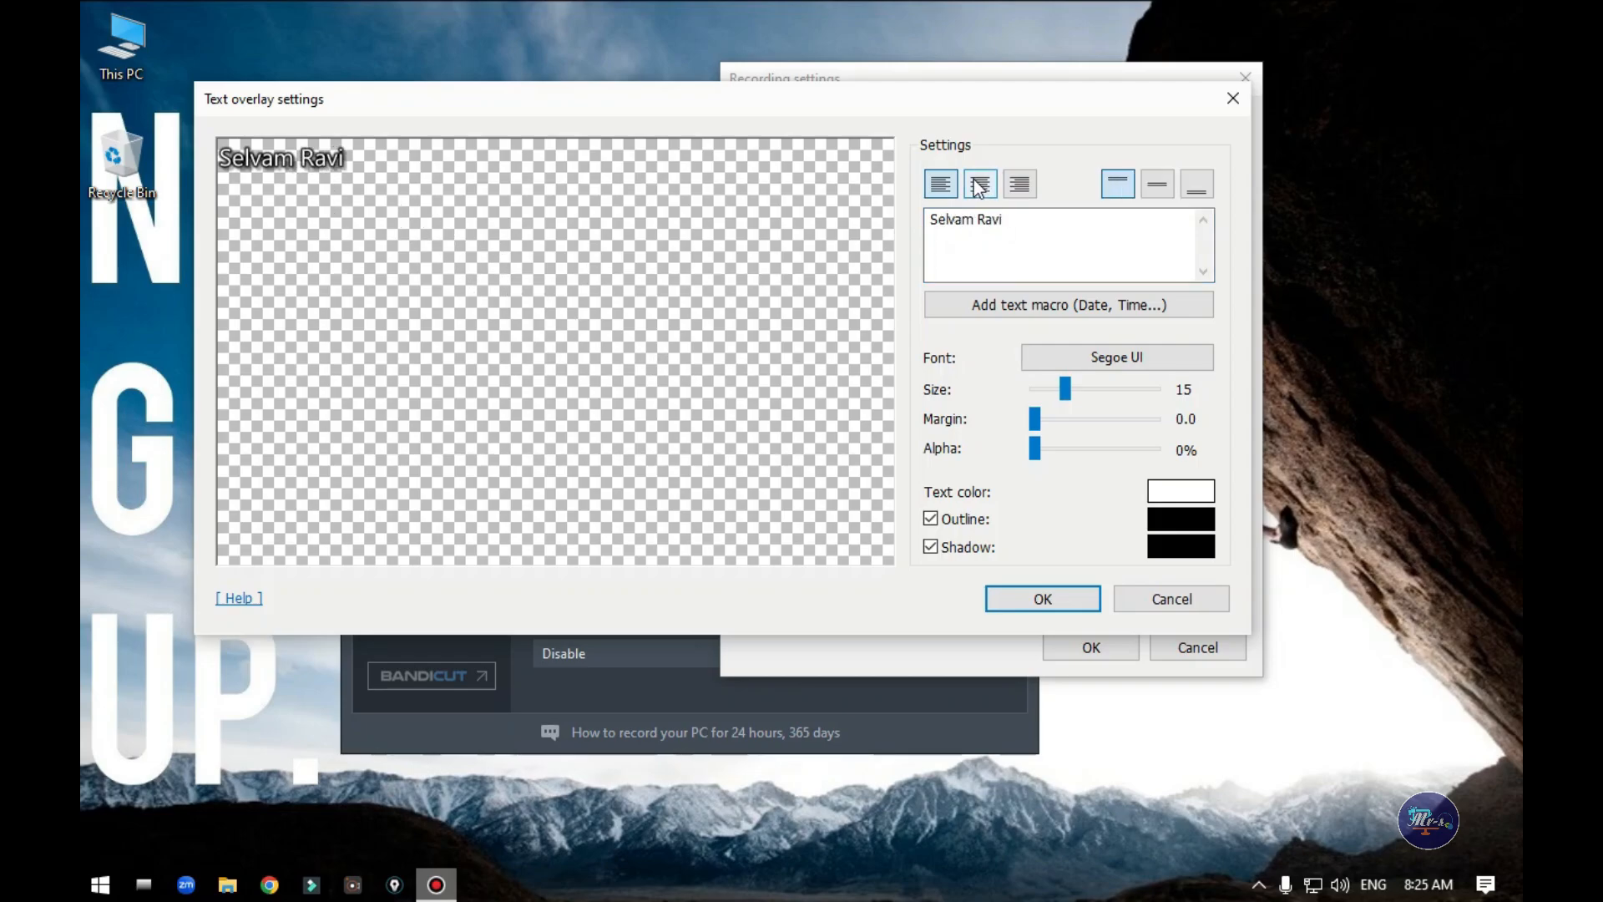
pyautogui.click(1022, 191)
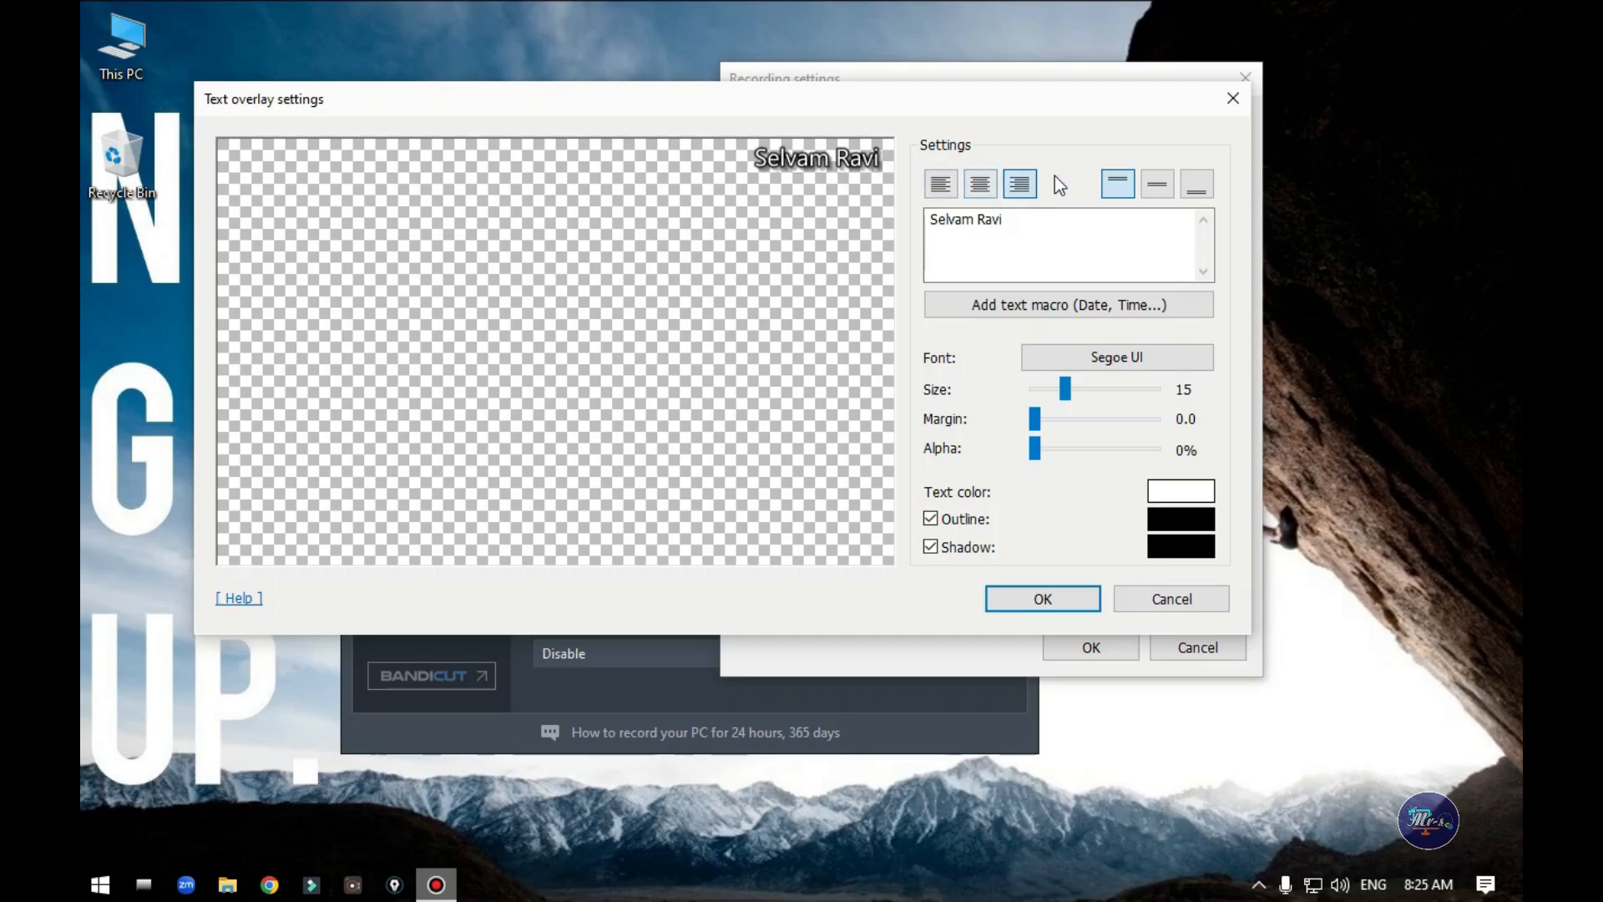
pyautogui.click(1148, 188)
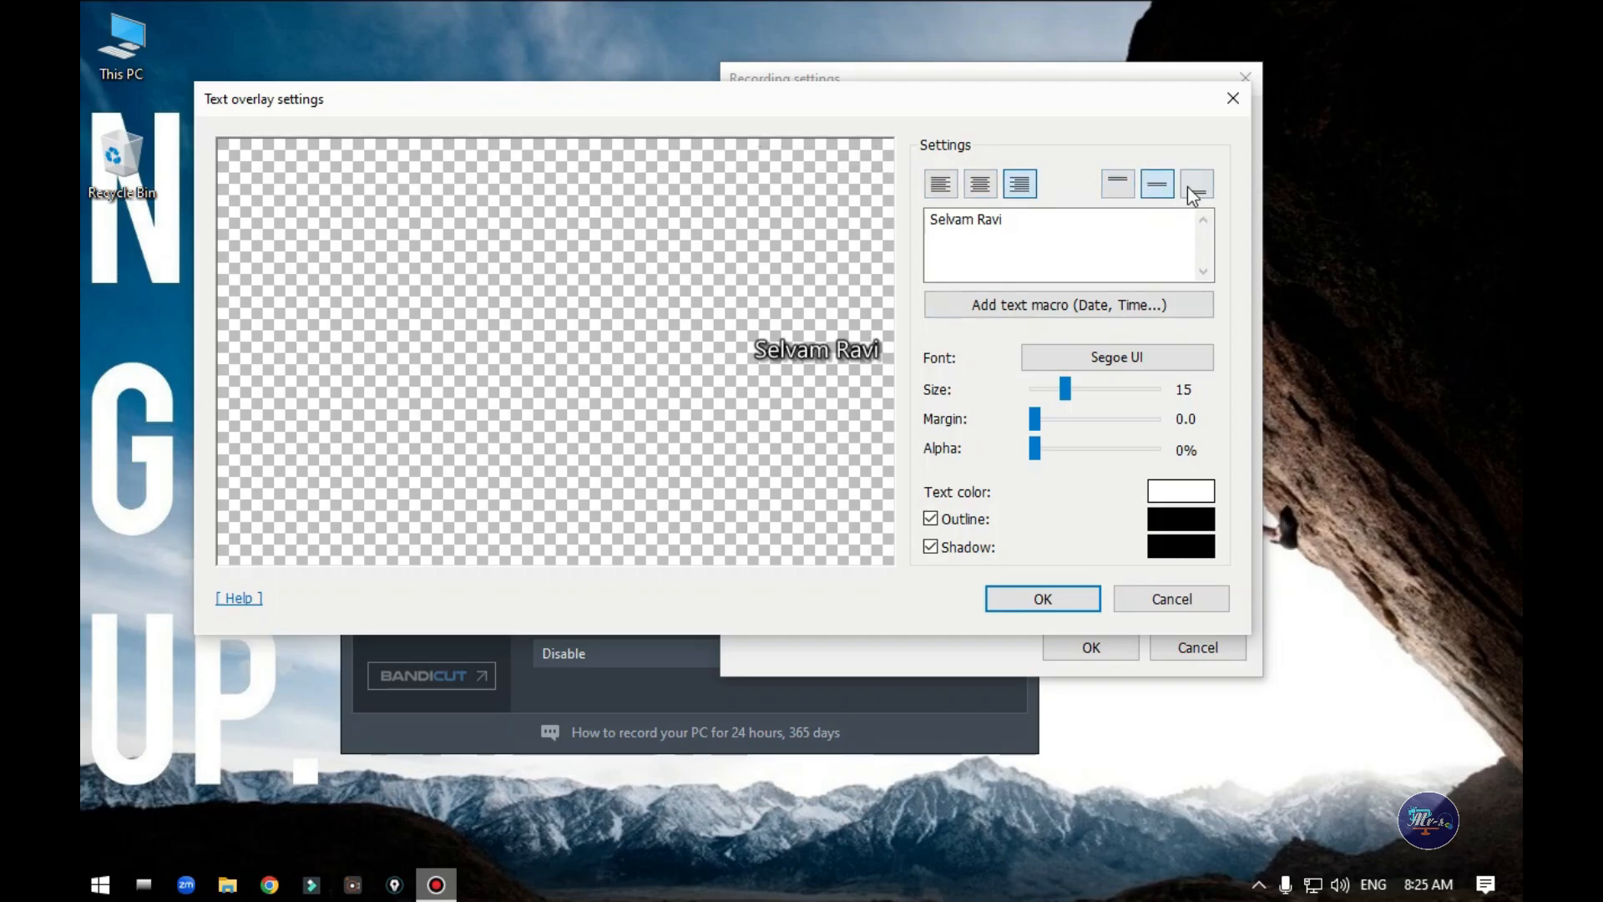
pyautogui.click(1196, 185)
pyautogui.click(1123, 182)
pyautogui.click(942, 194)
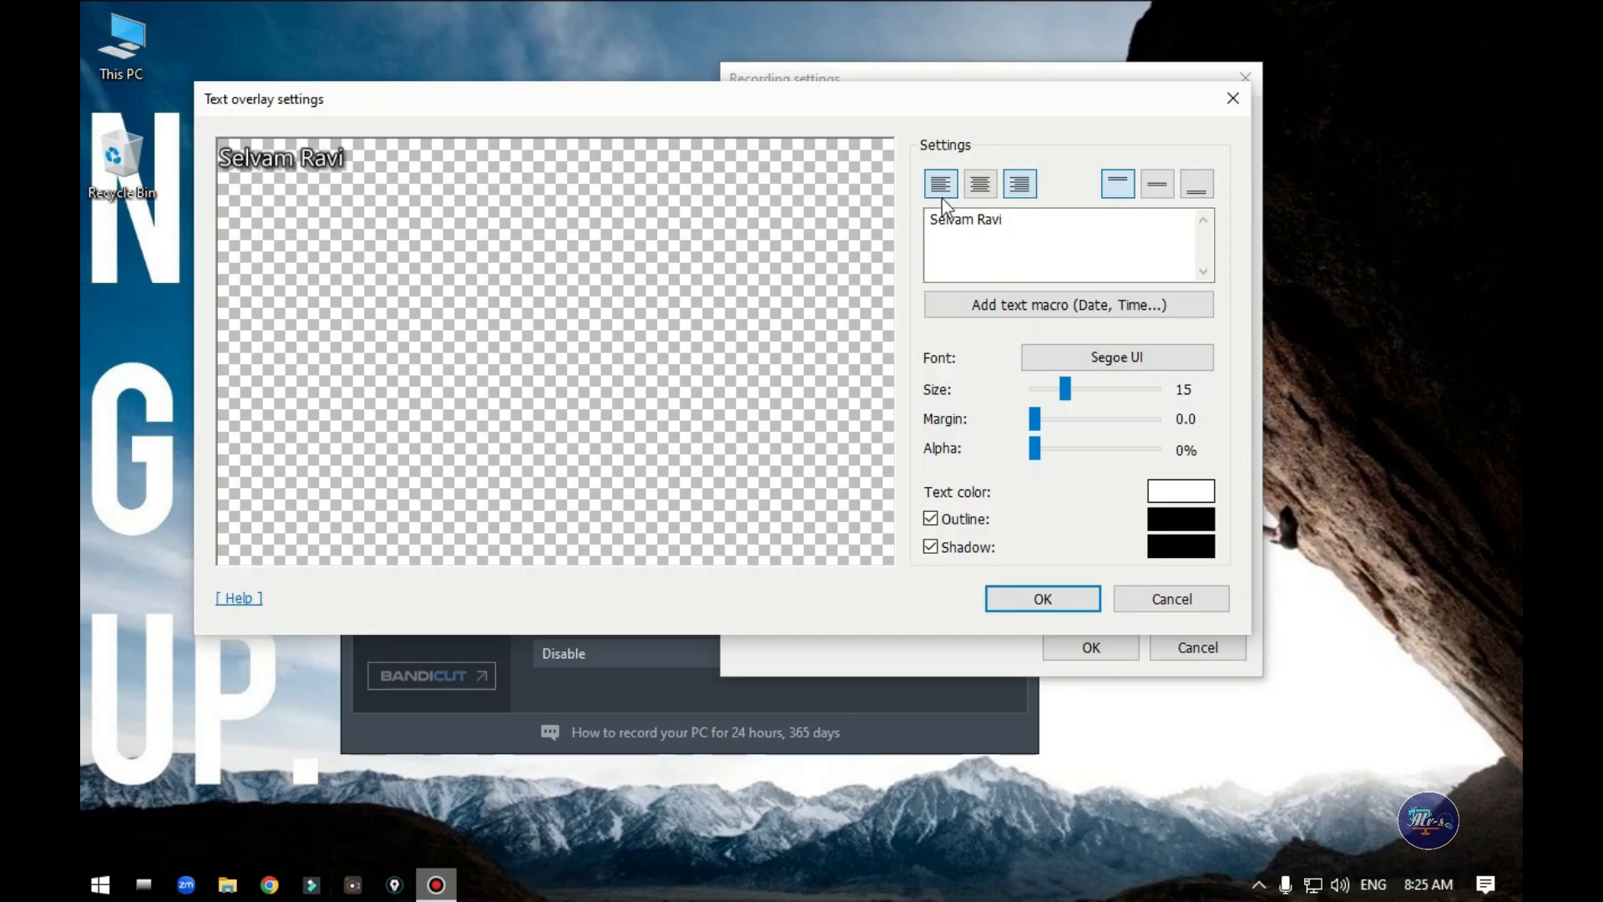
pyautogui.click(978, 194)
pyautogui.click(1015, 189)
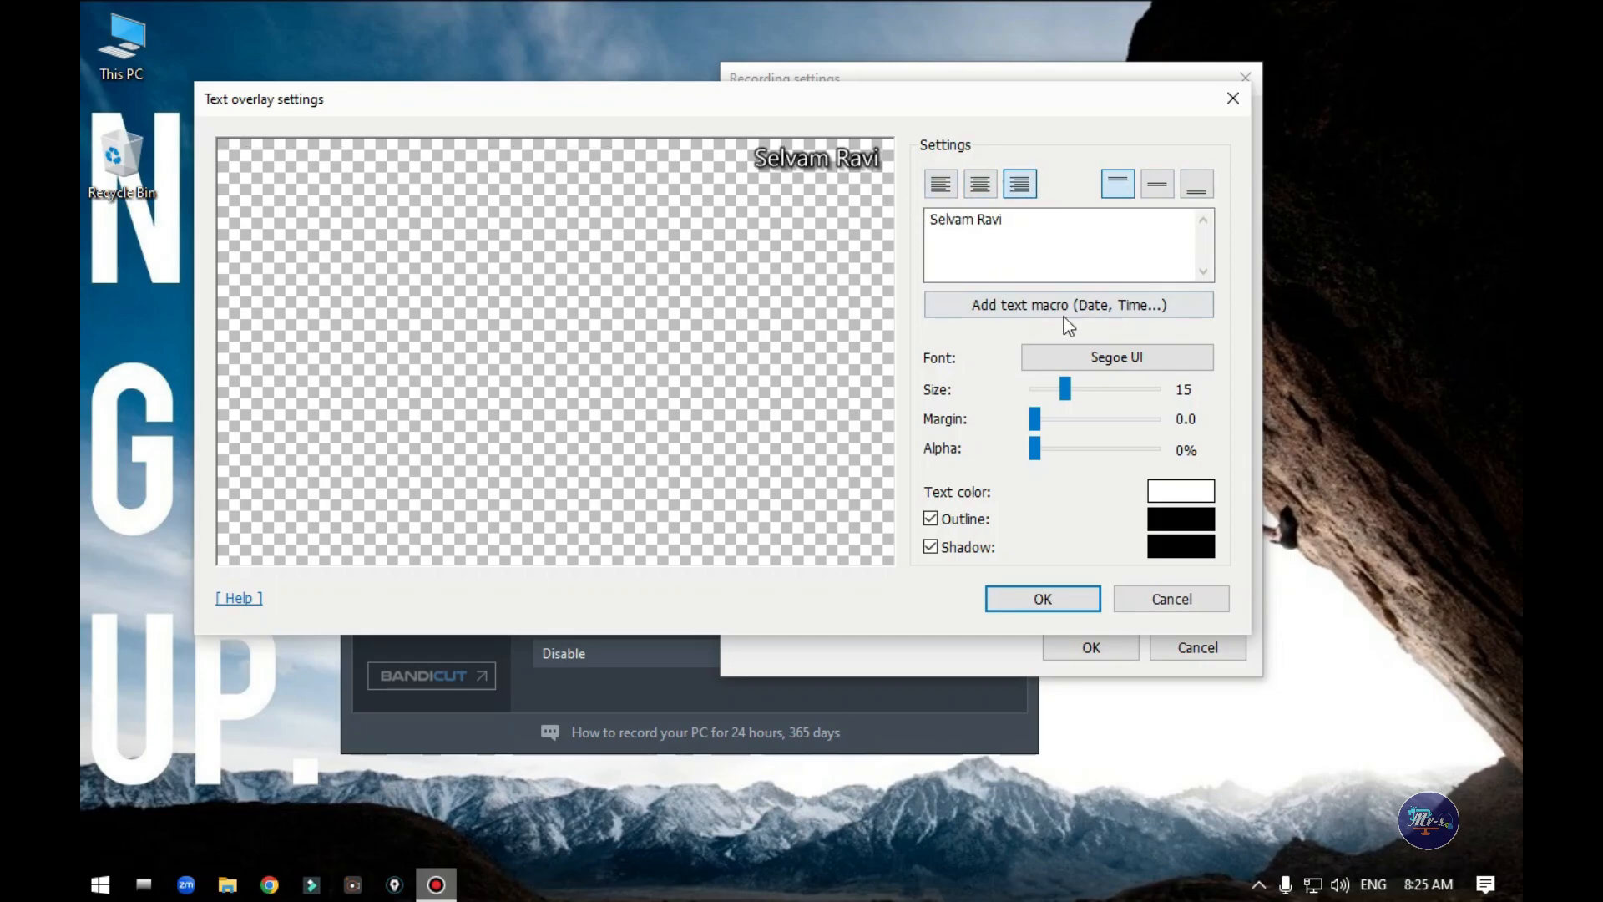
pyautogui.click(1170, 598)
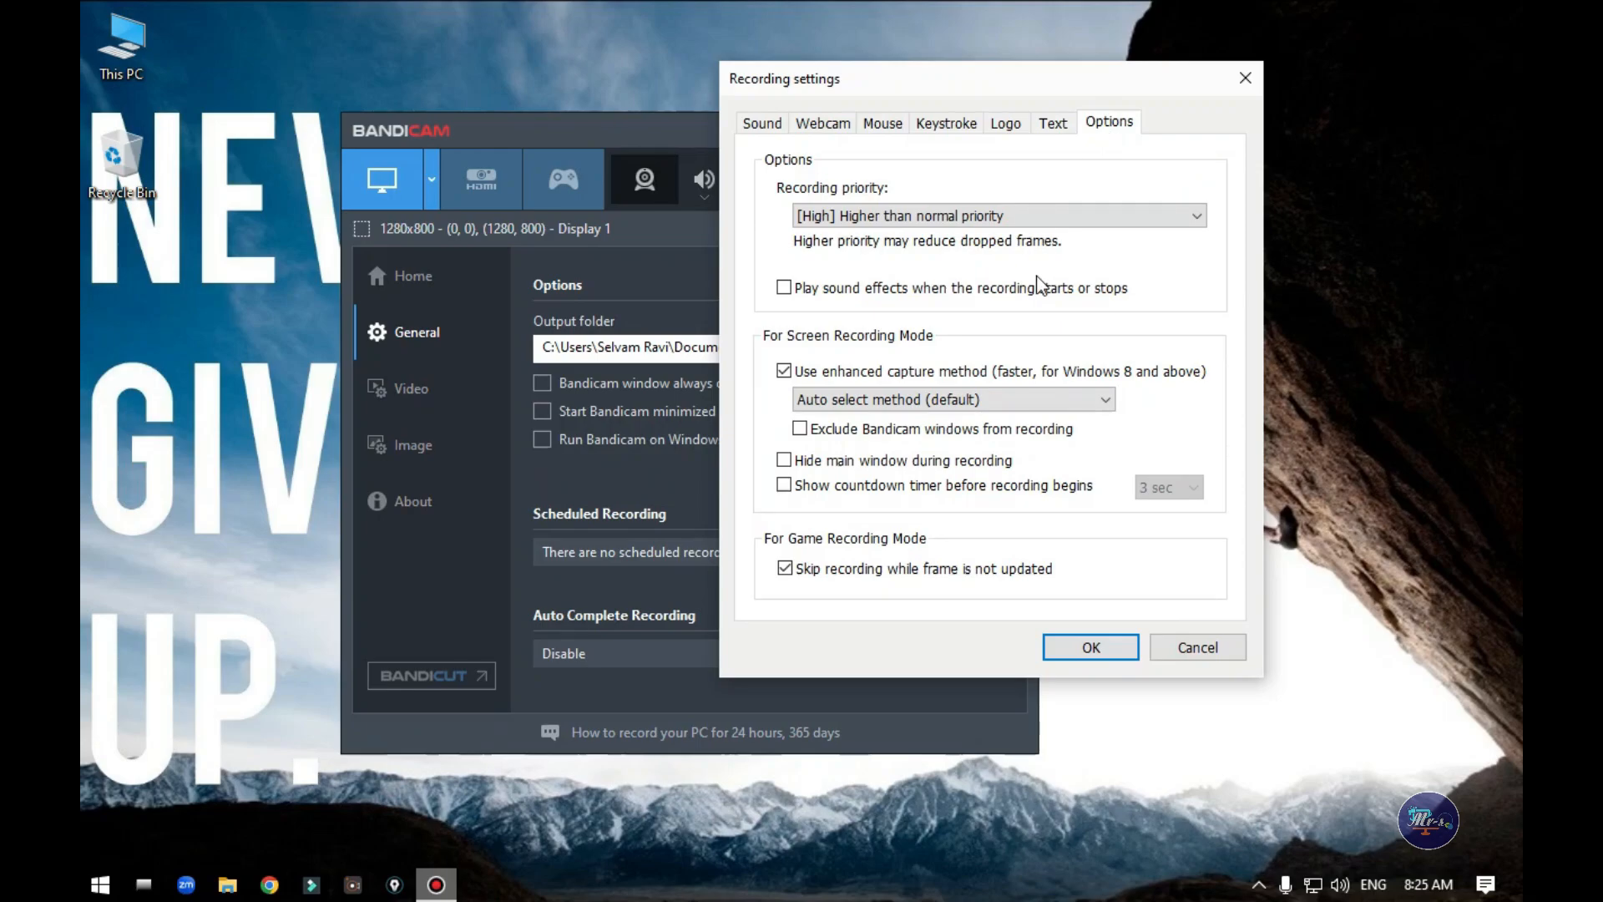
# Step: Keep recording priority at [High] Higher than normal priority and confirm the Recording settings
pyautogui.click(1034, 215)
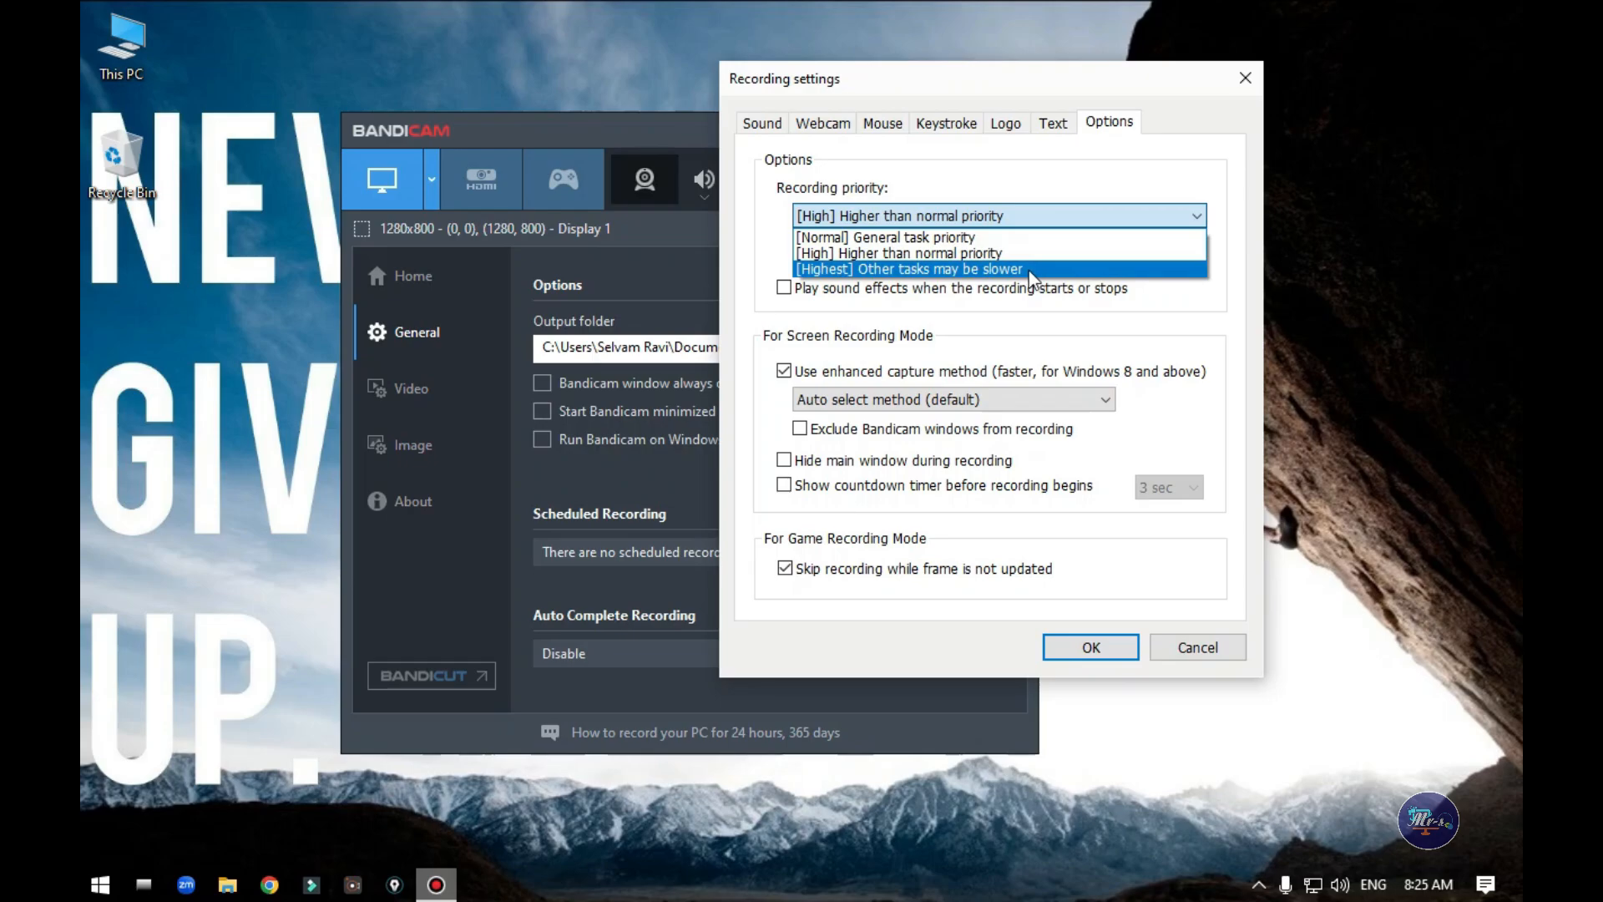
pyautogui.click(865, 253)
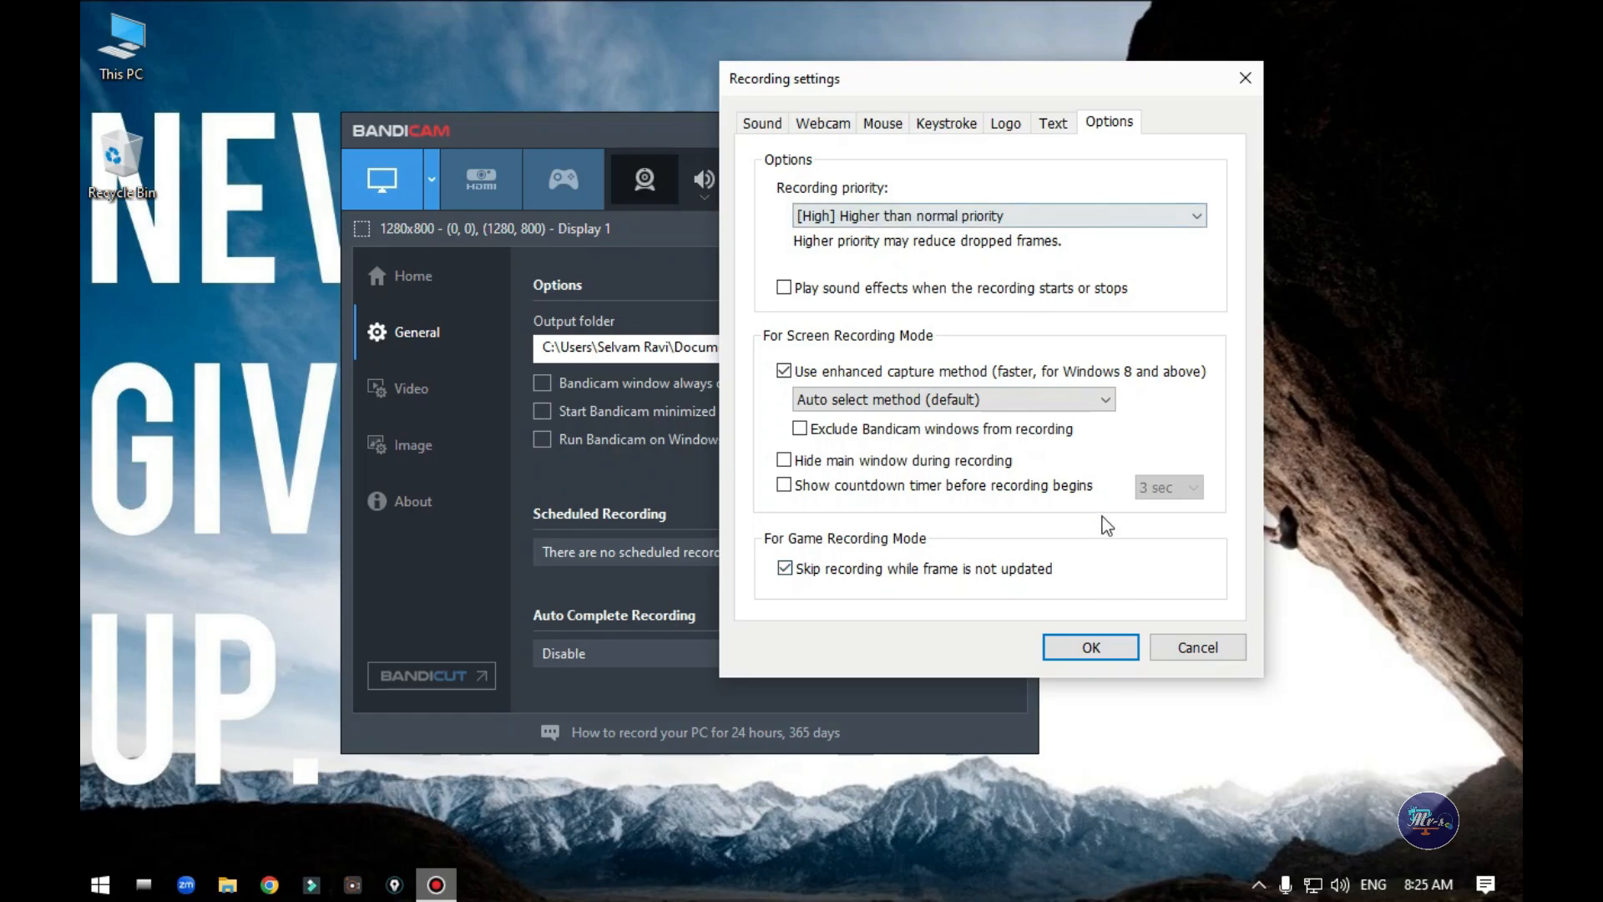
pyautogui.click(1127, 647)
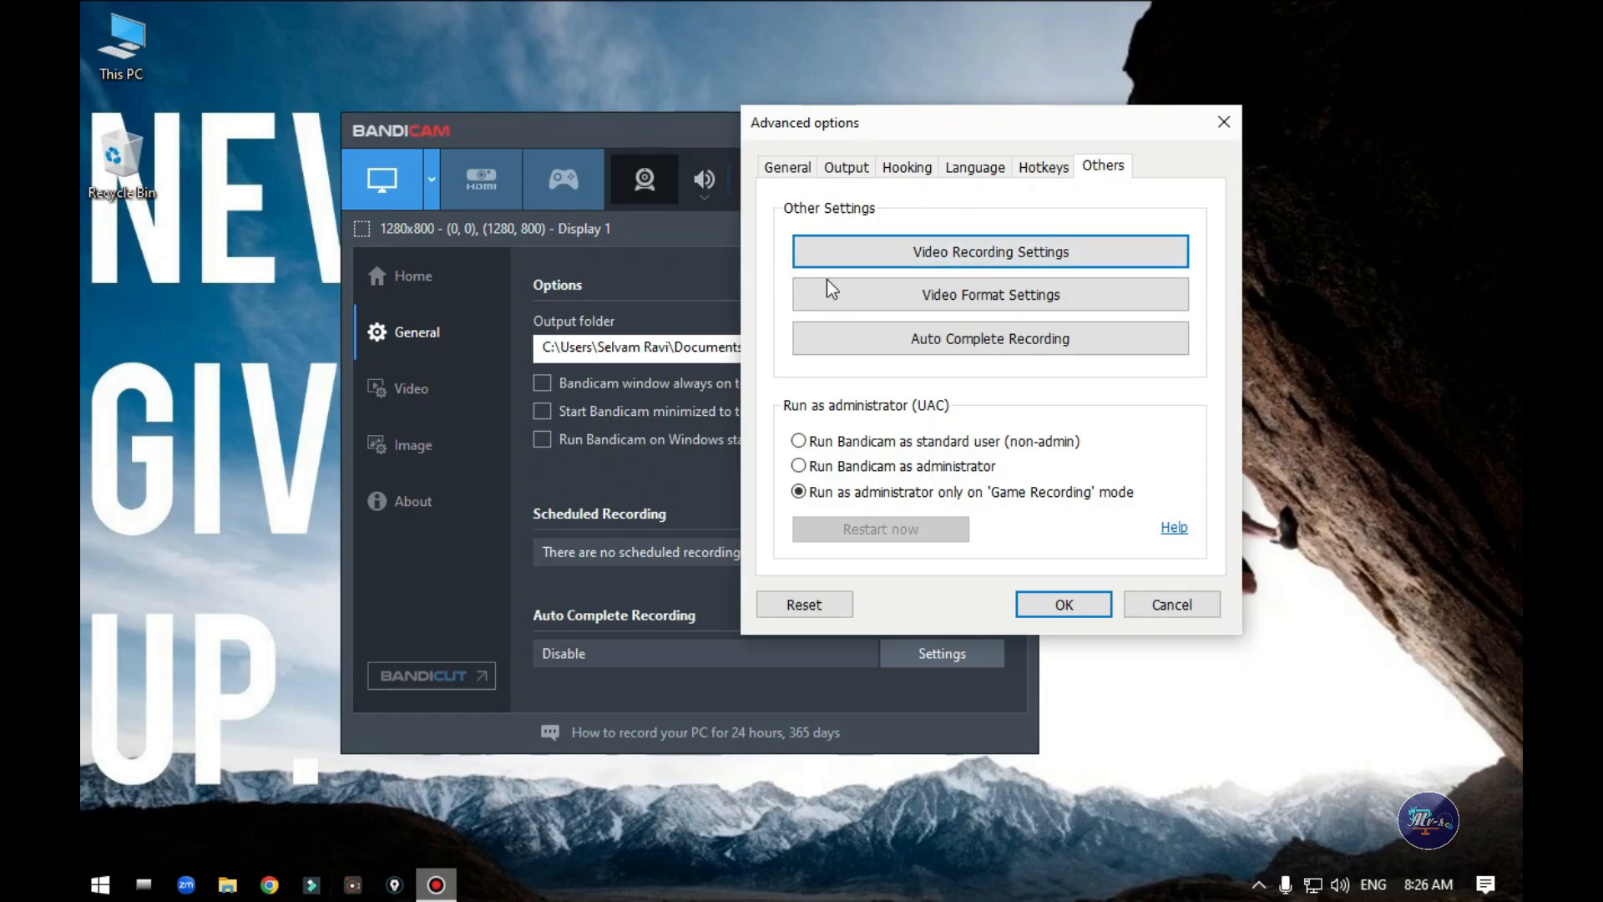
# Step: In Video Format Settings, keep Full Size and set the frame rate to 60
pyautogui.click(964, 292)
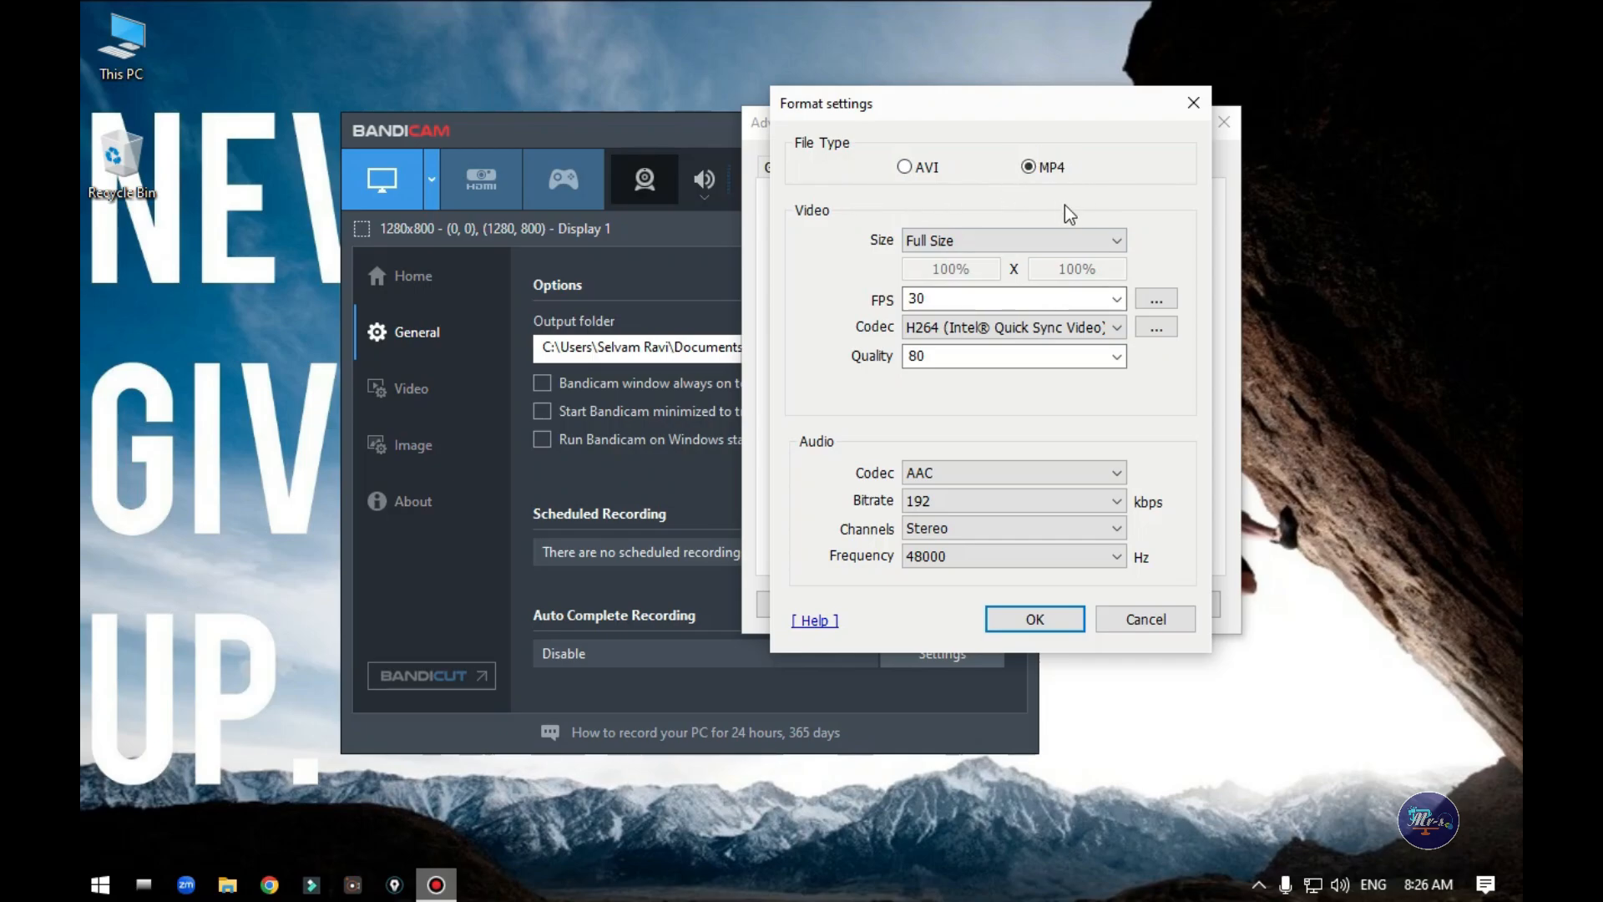
pyautogui.click(1040, 245)
pyautogui.click(1040, 245)
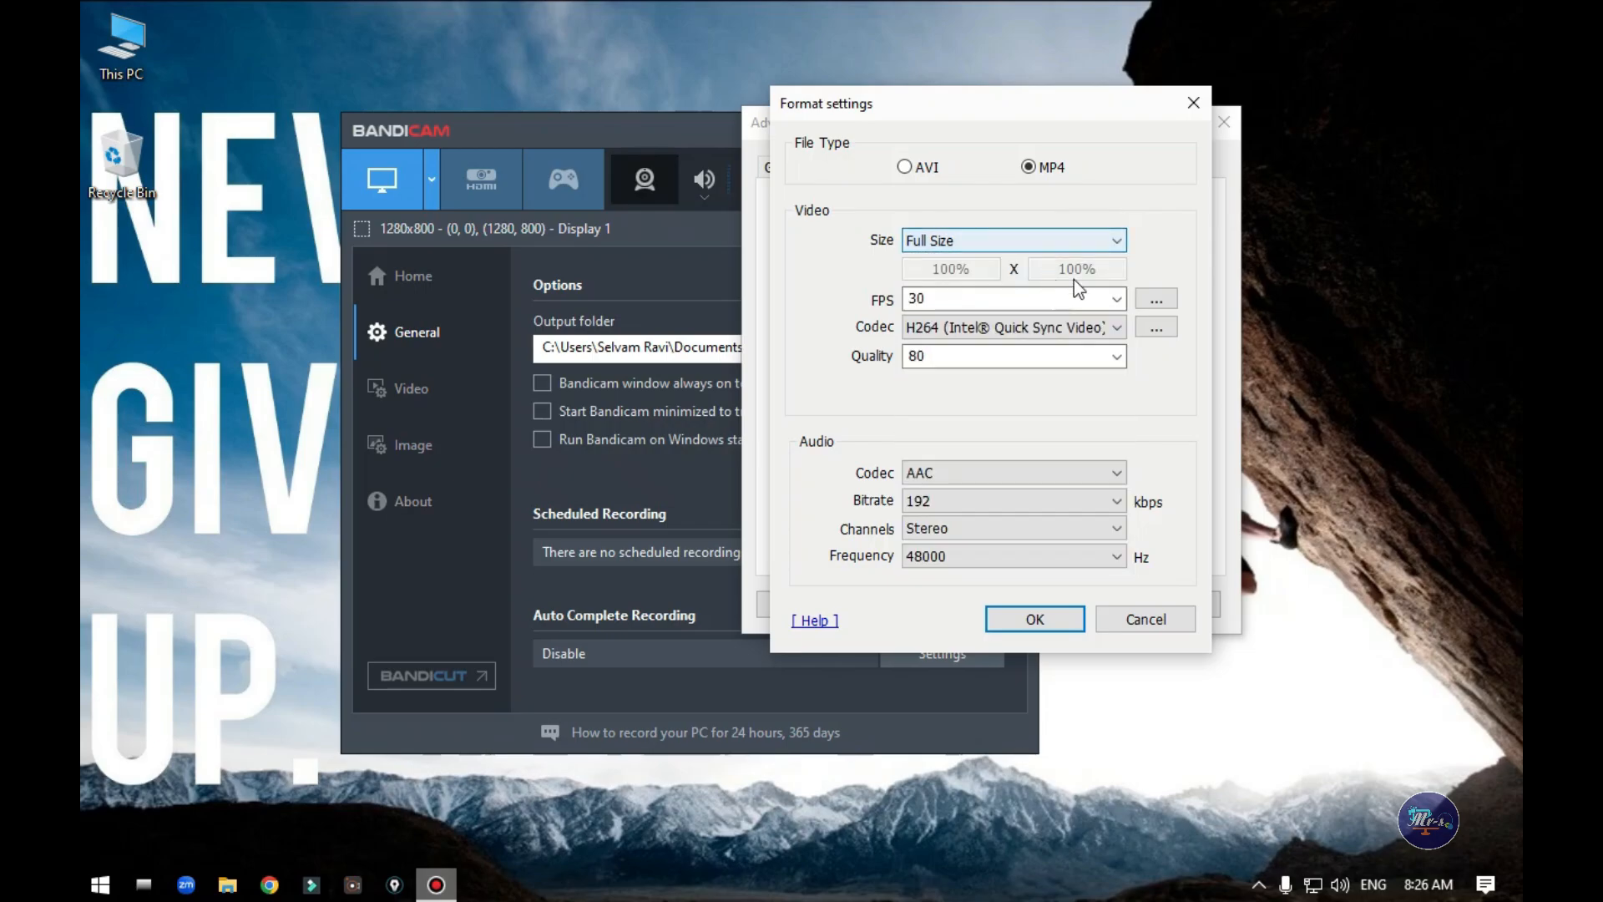
pyautogui.click(1119, 298)
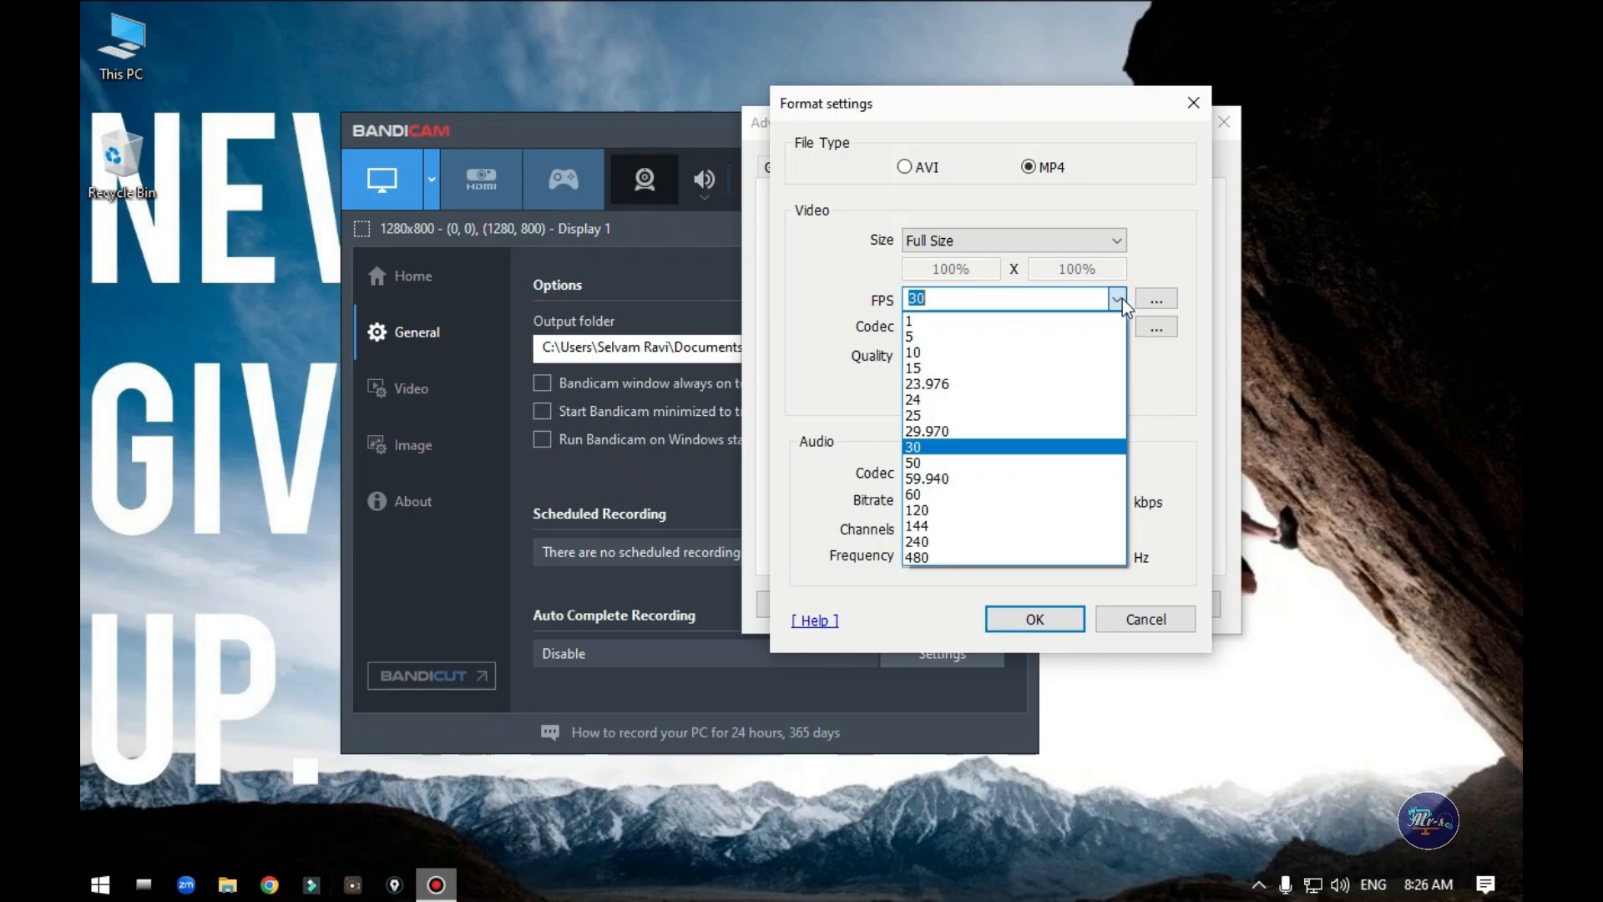
pyautogui.click(932, 495)
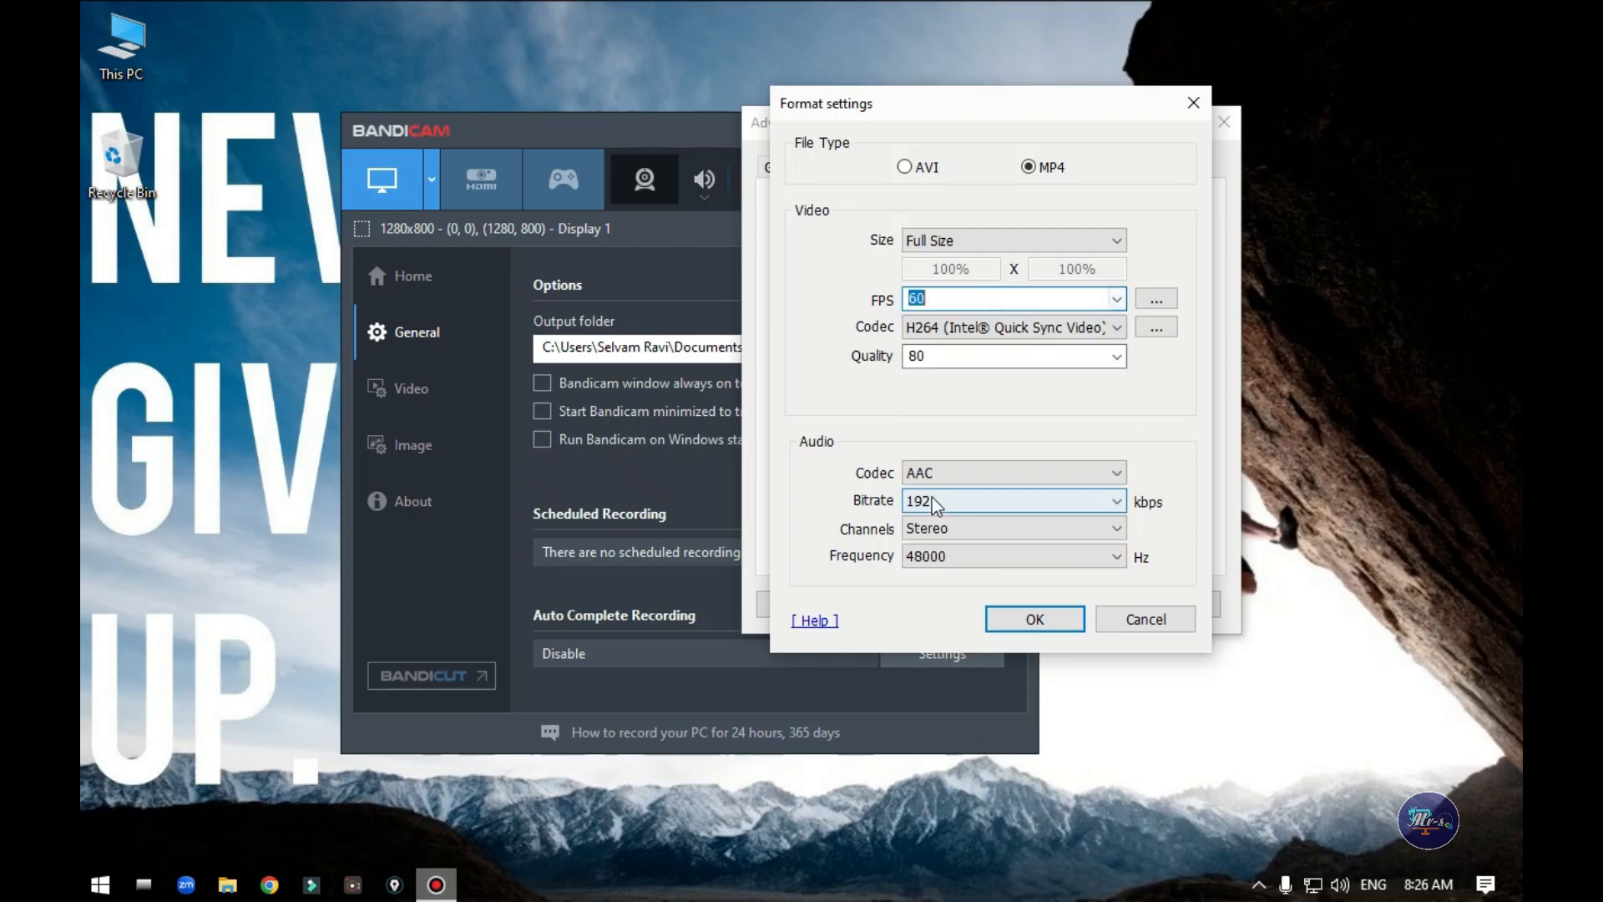
# Step: Switch the frame rate to 30 and back to 60, keeping the H264 Intel Quick Sync codec
pyautogui.click(1122, 297)
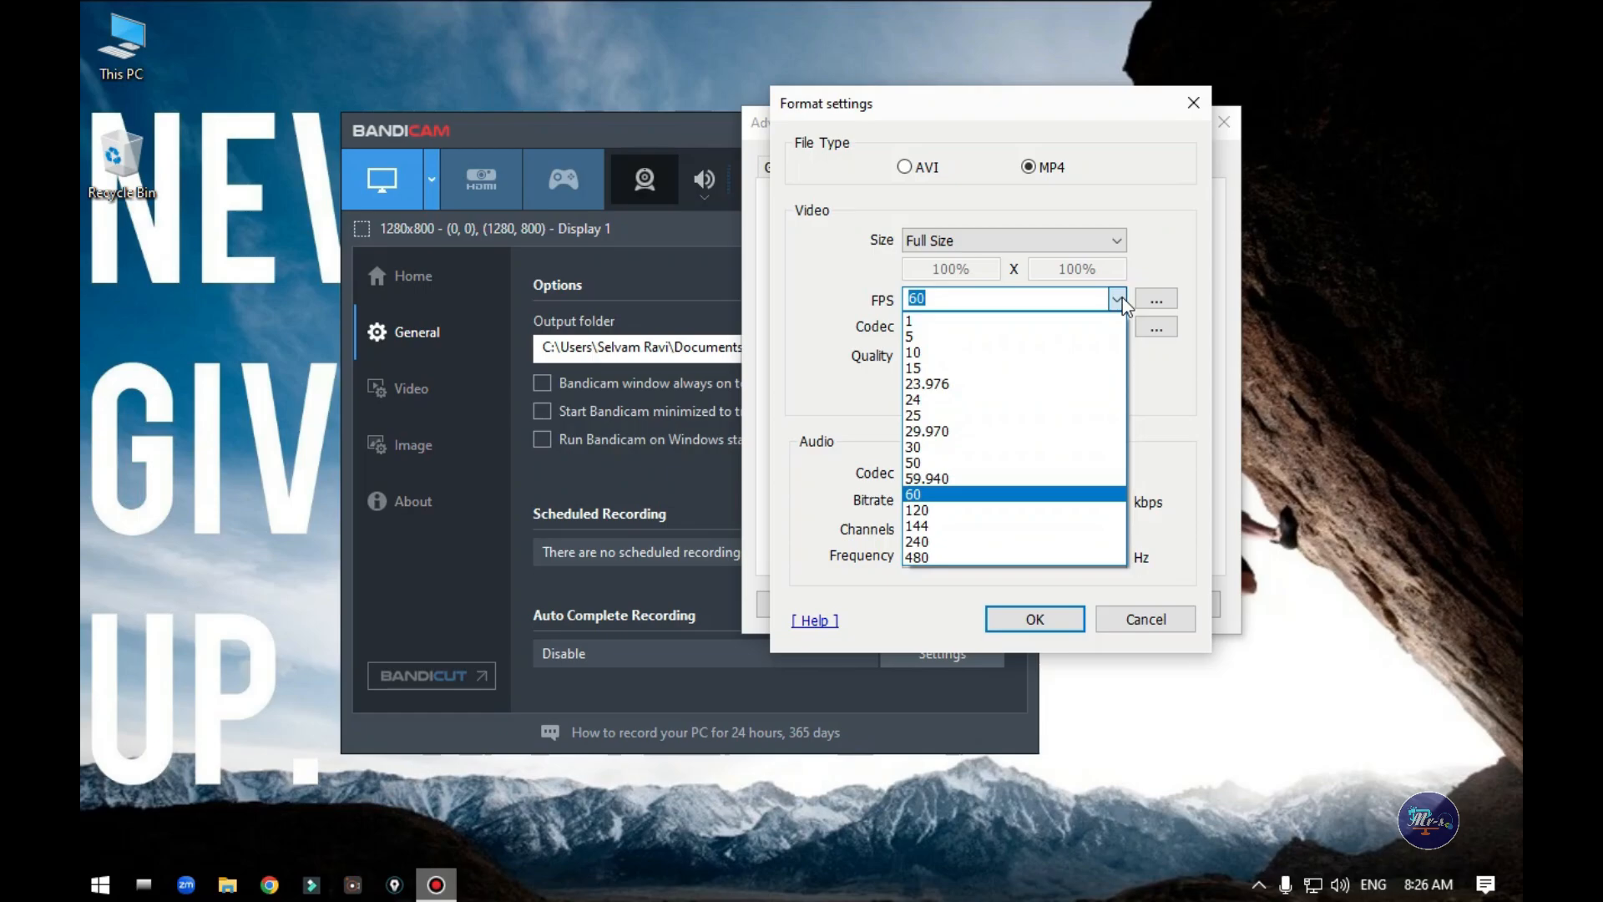
pyautogui.click(960, 447)
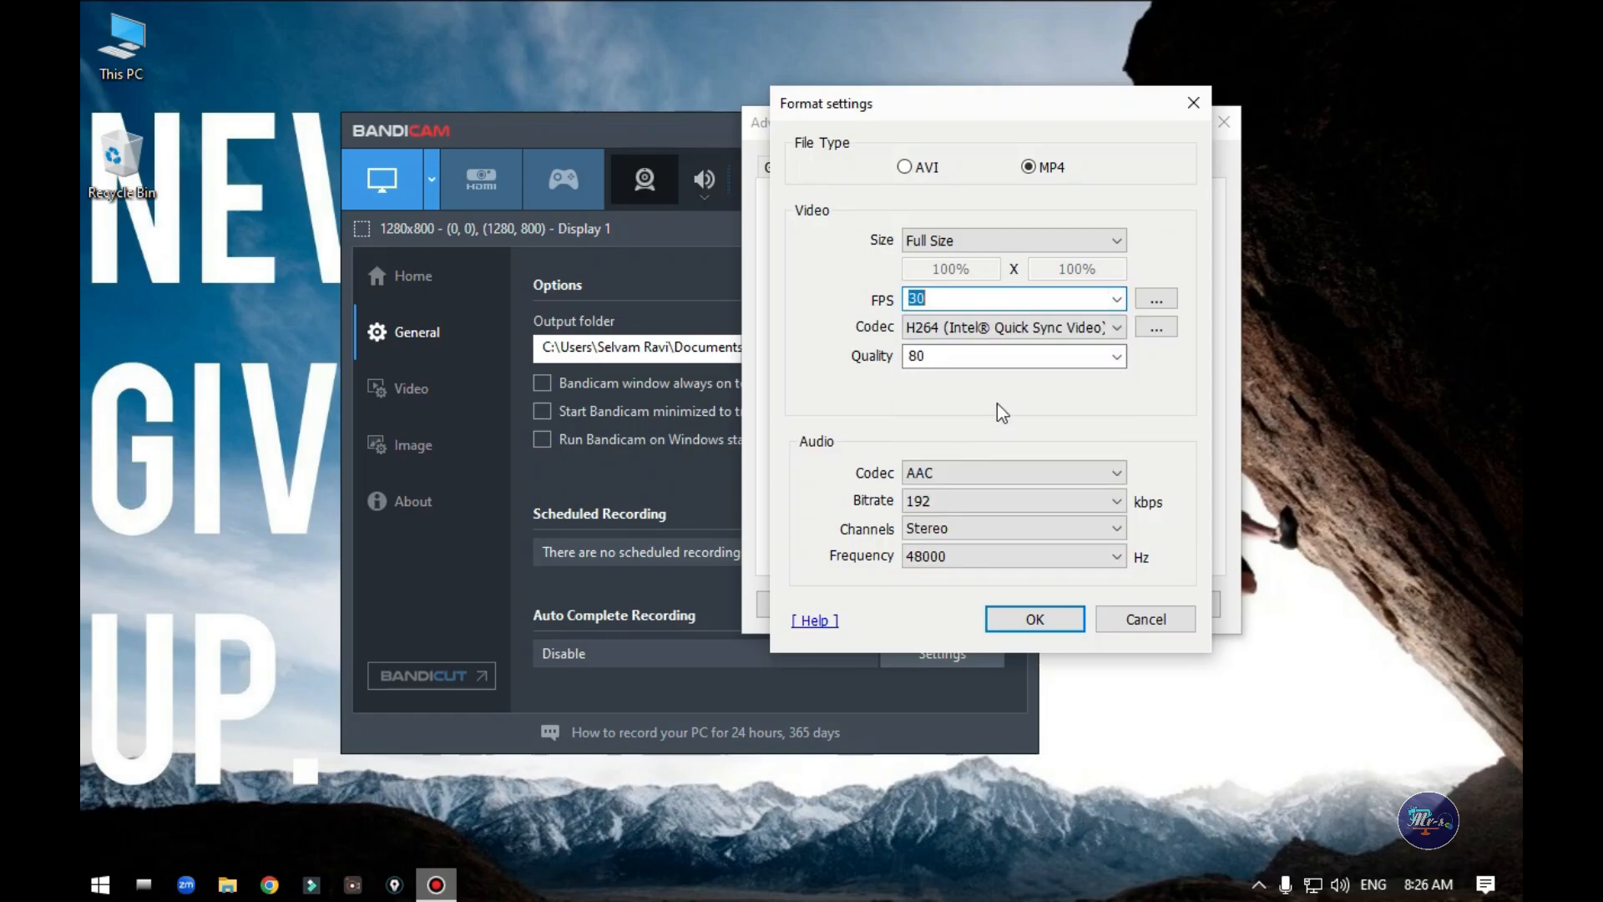
pyautogui.click(1117, 298)
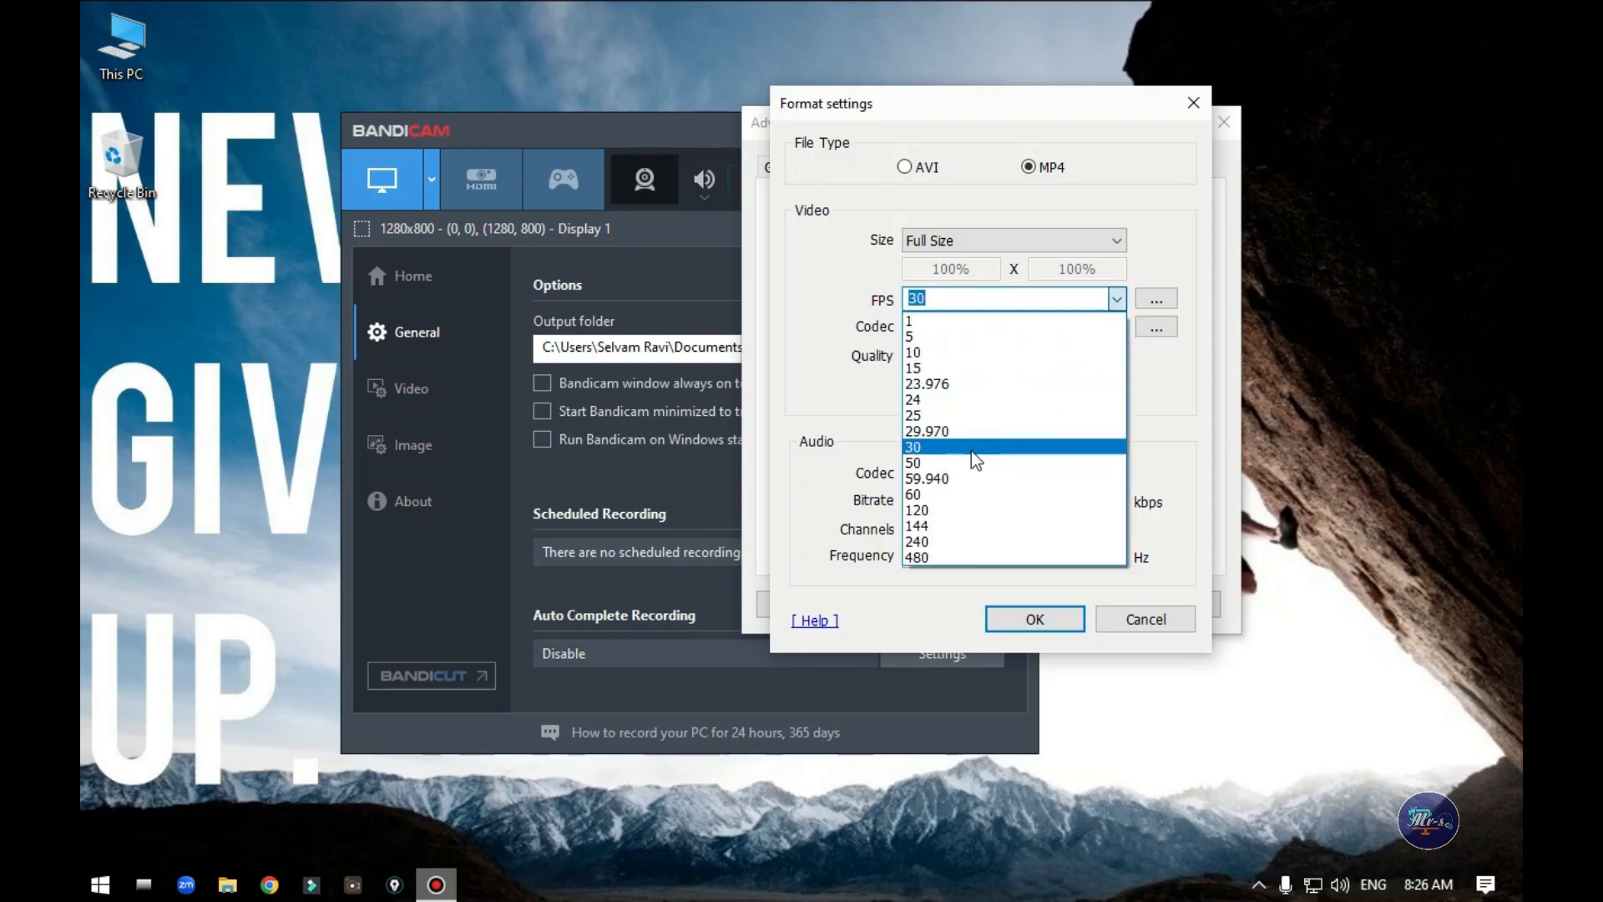
pyautogui.click(973, 495)
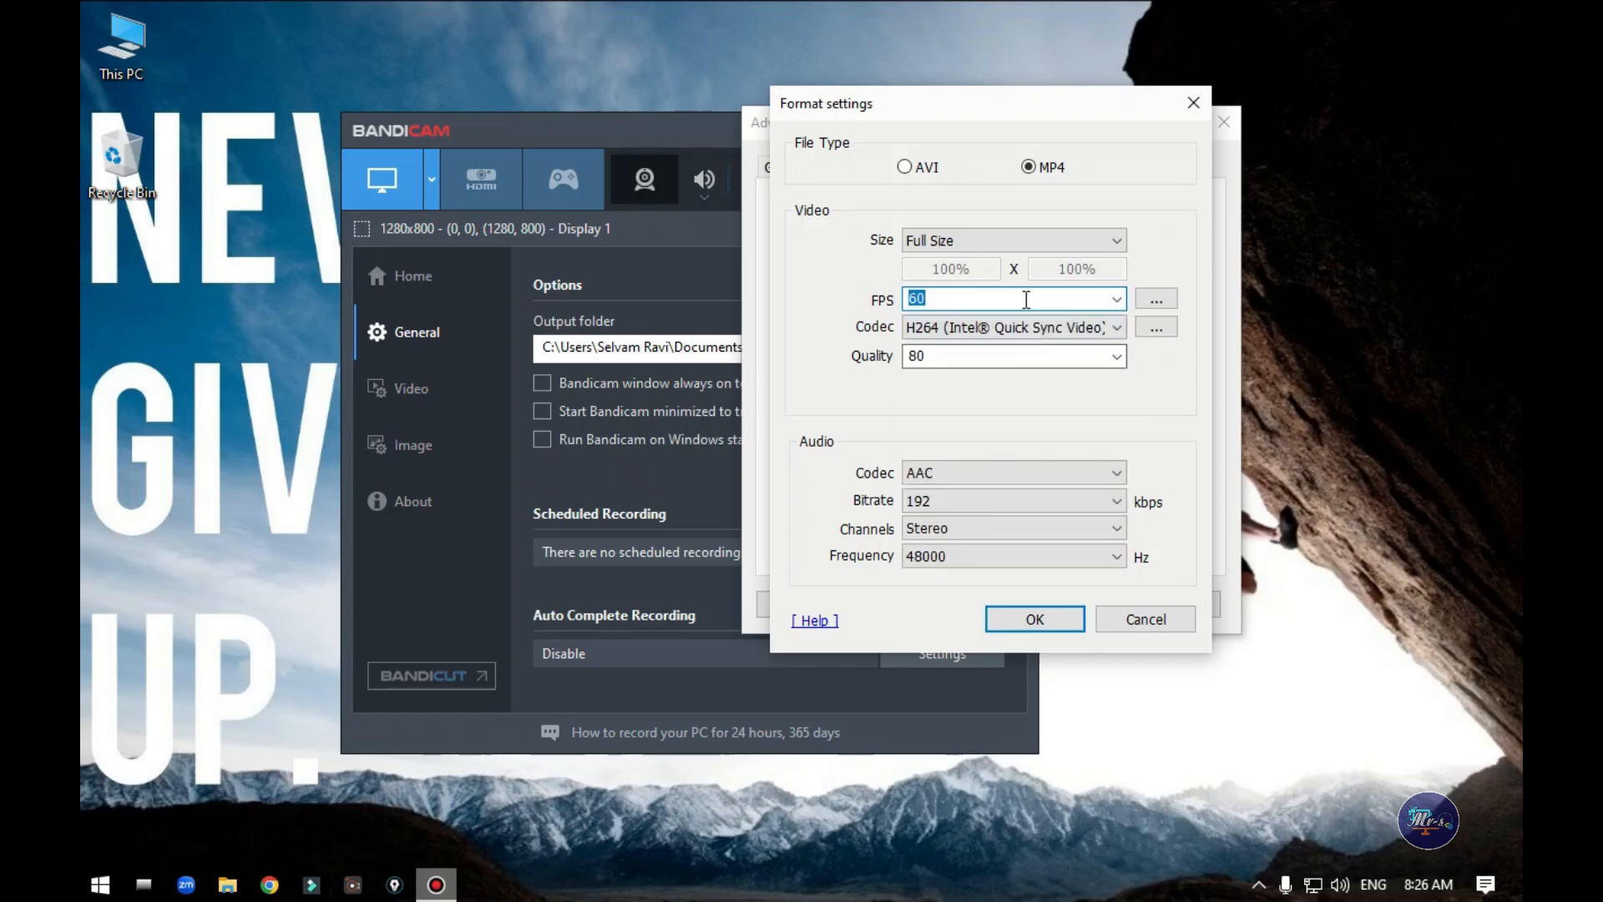
pyautogui.click(1116, 328)
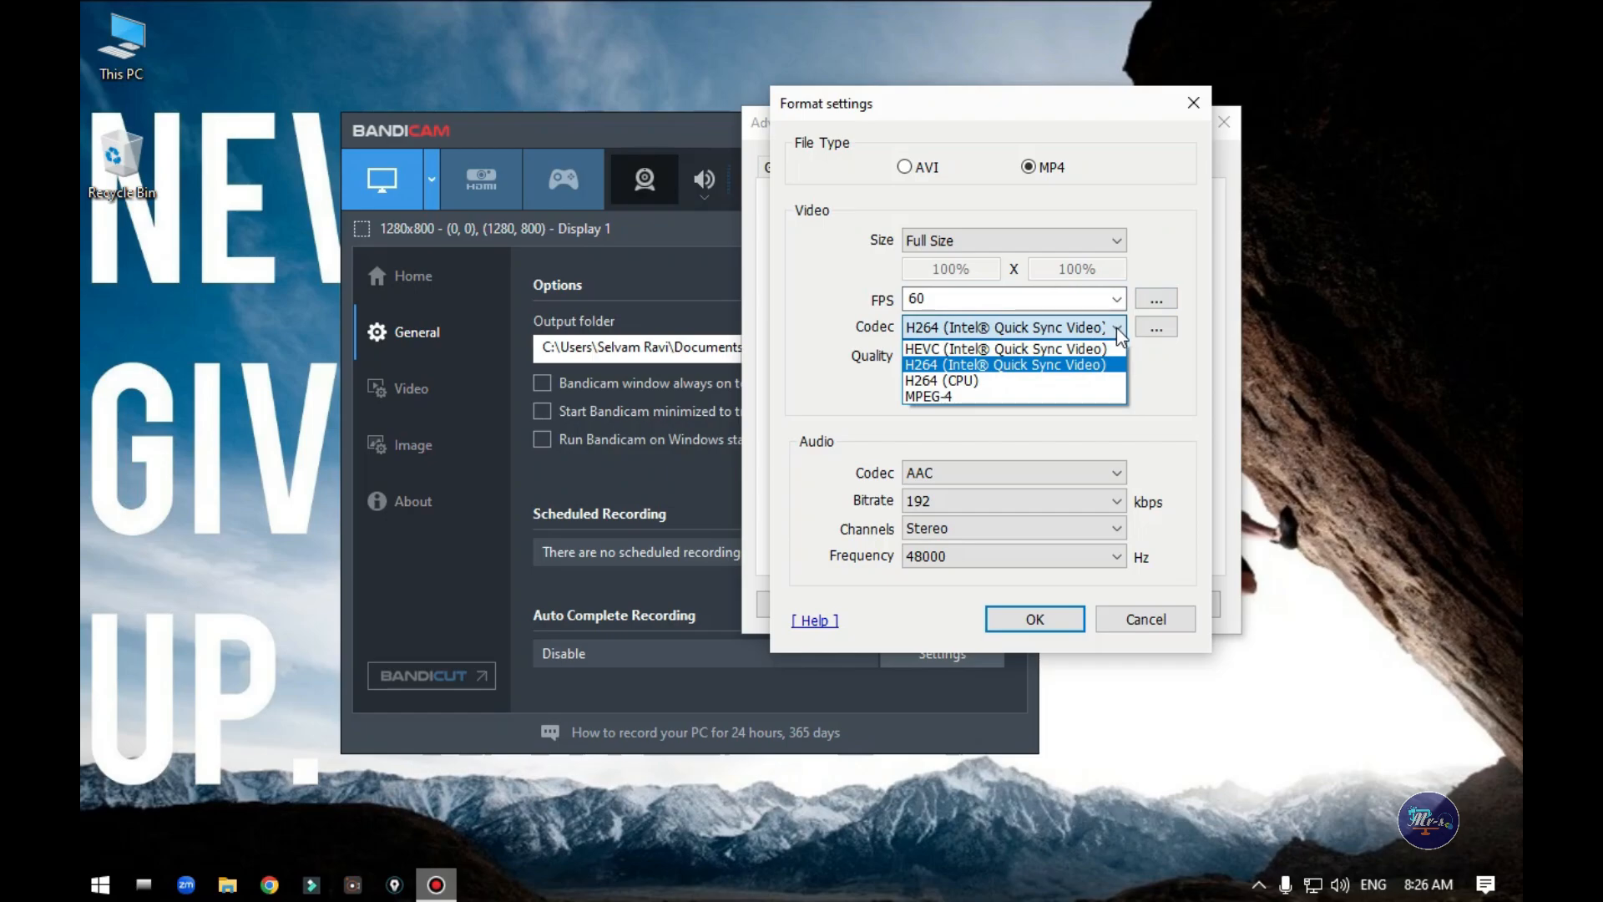
pyautogui.click(975, 367)
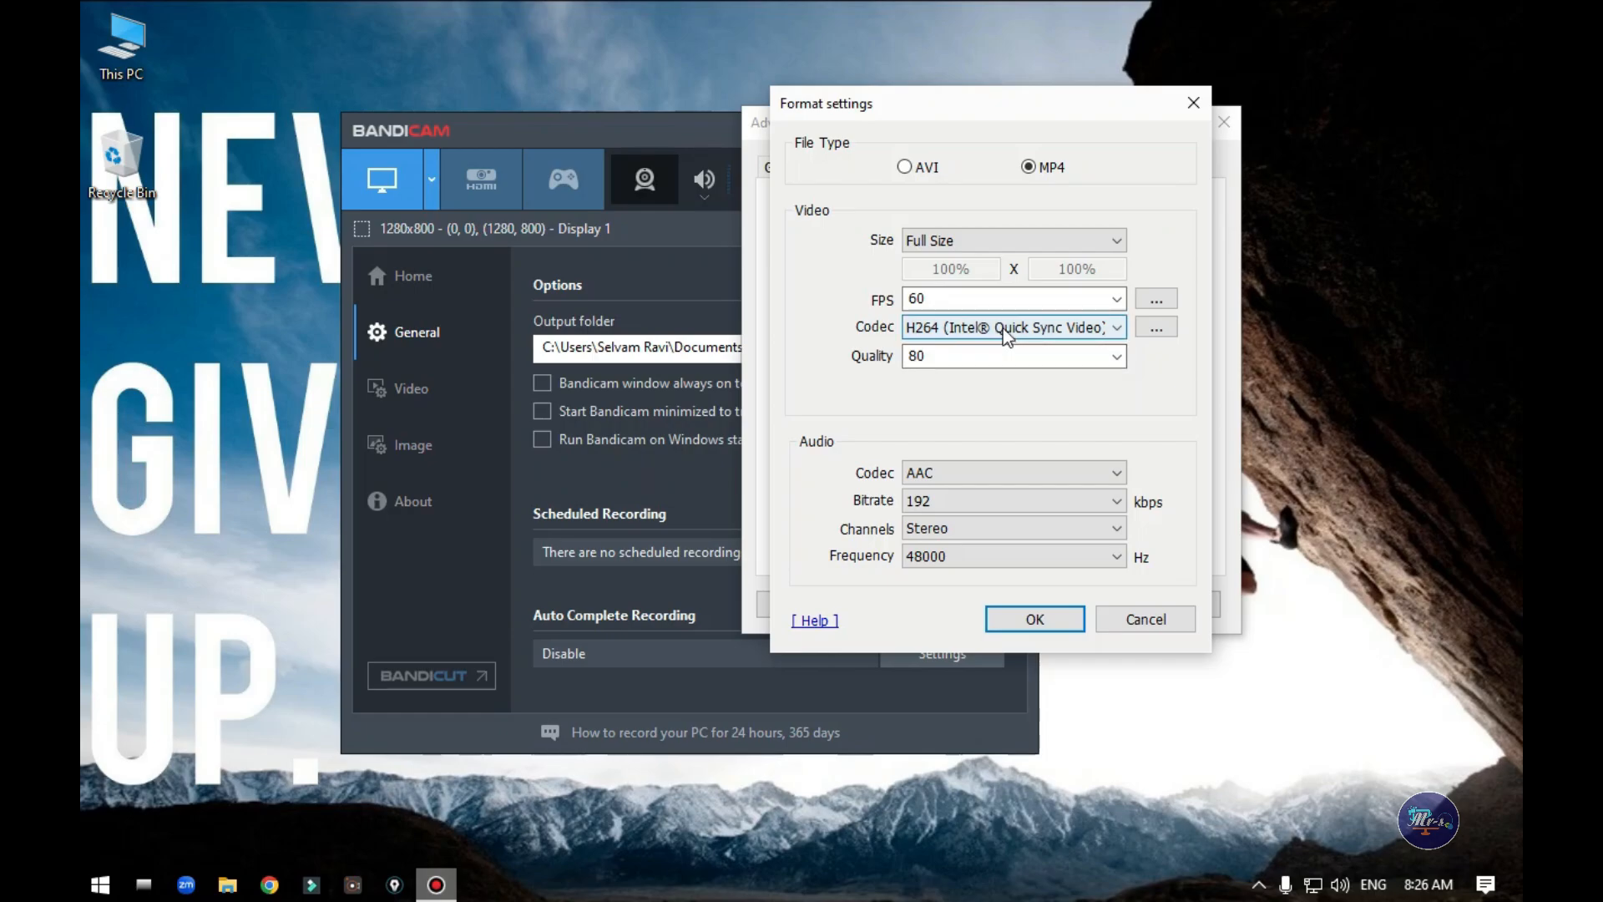
# Step: Raise the video quality from 80 to 100
pyautogui.click(1118, 356)
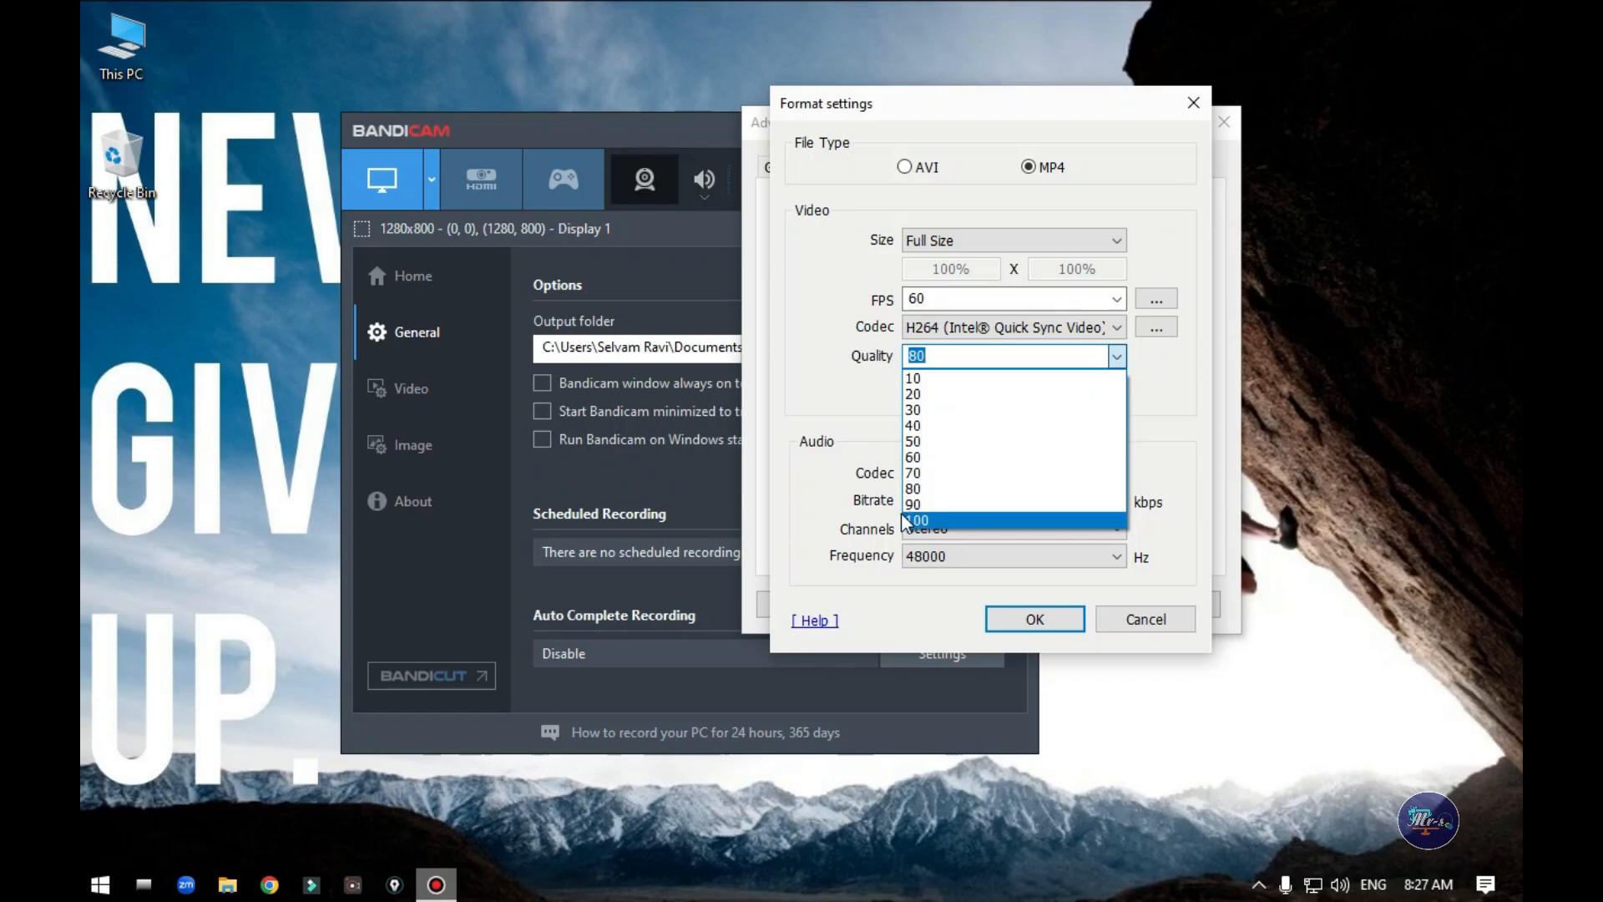
pyautogui.click(1027, 489)
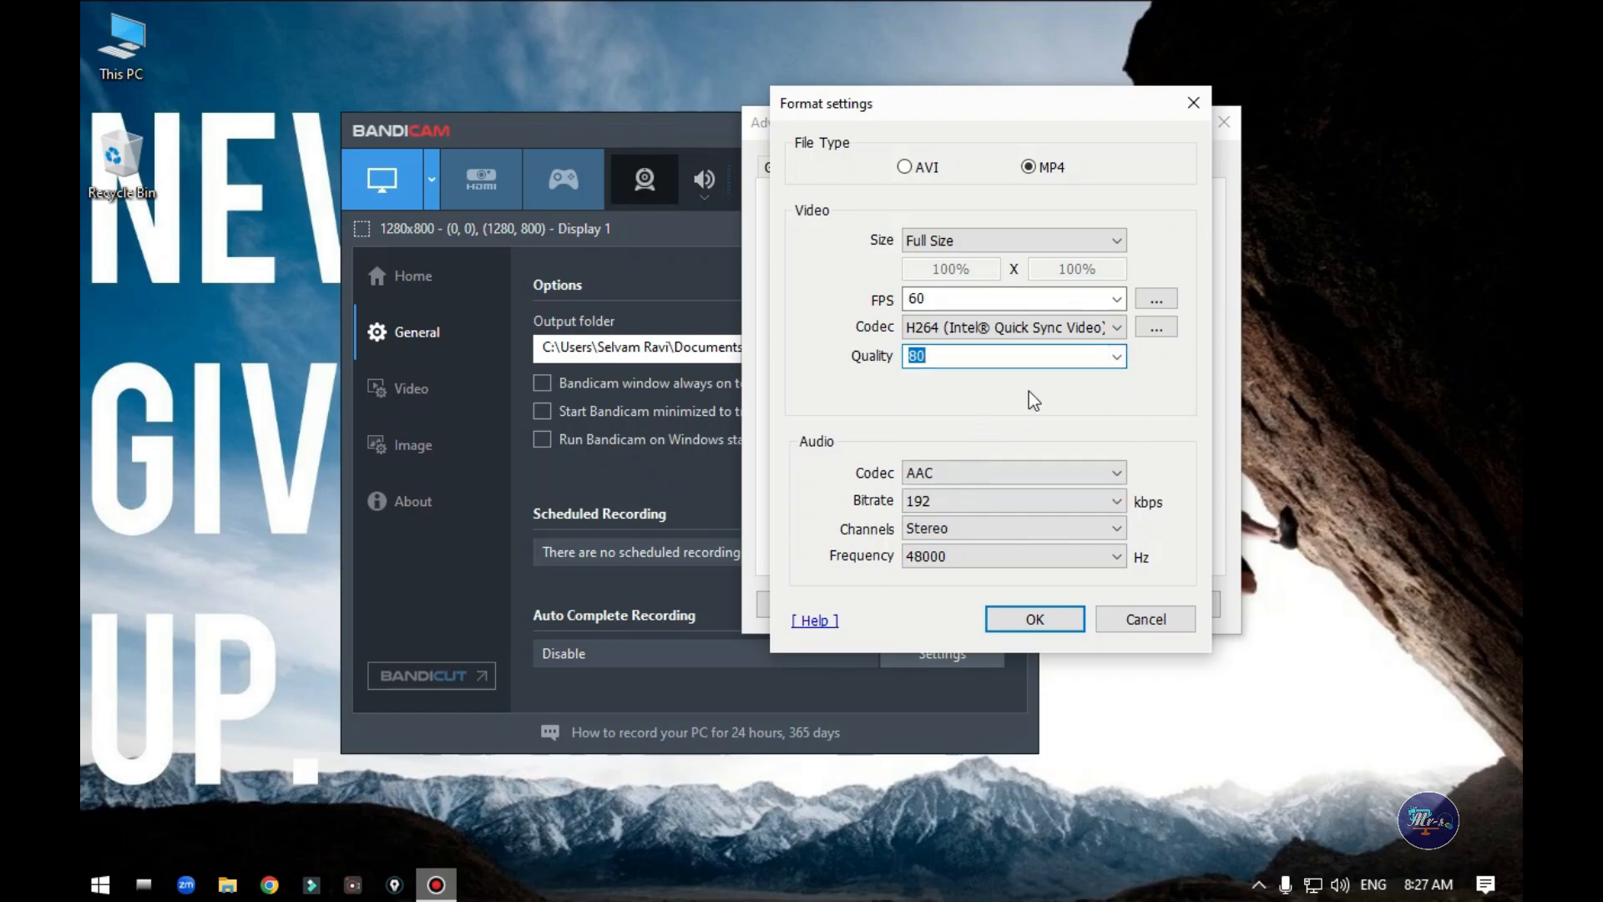
pyautogui.click(1117, 357)
pyautogui.click(922, 522)
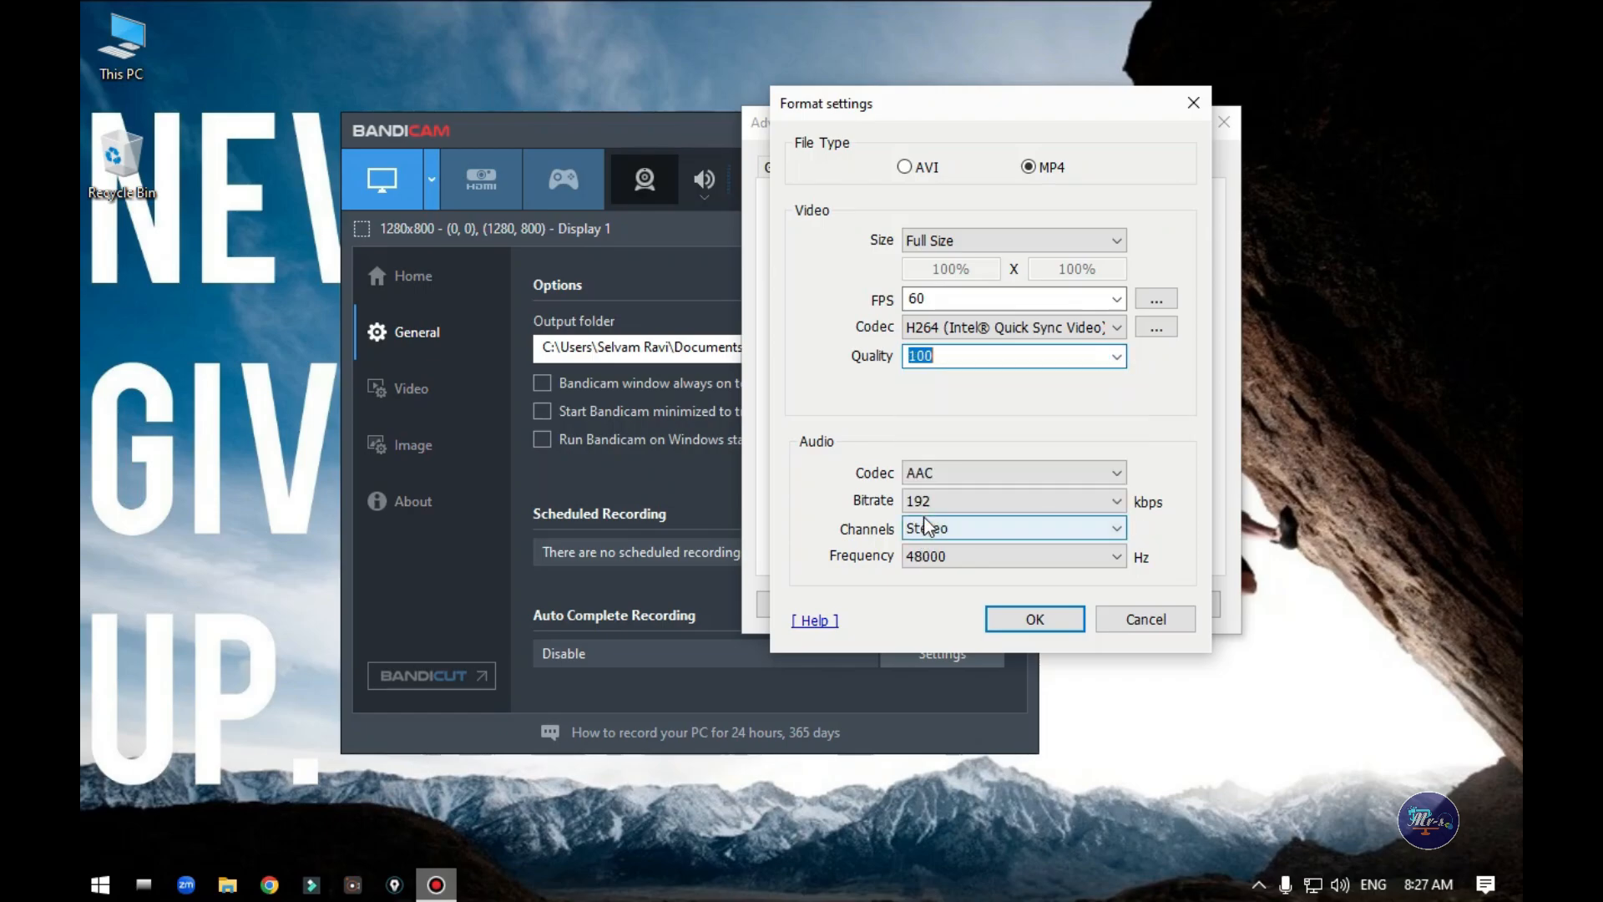
pyautogui.click(973, 361)
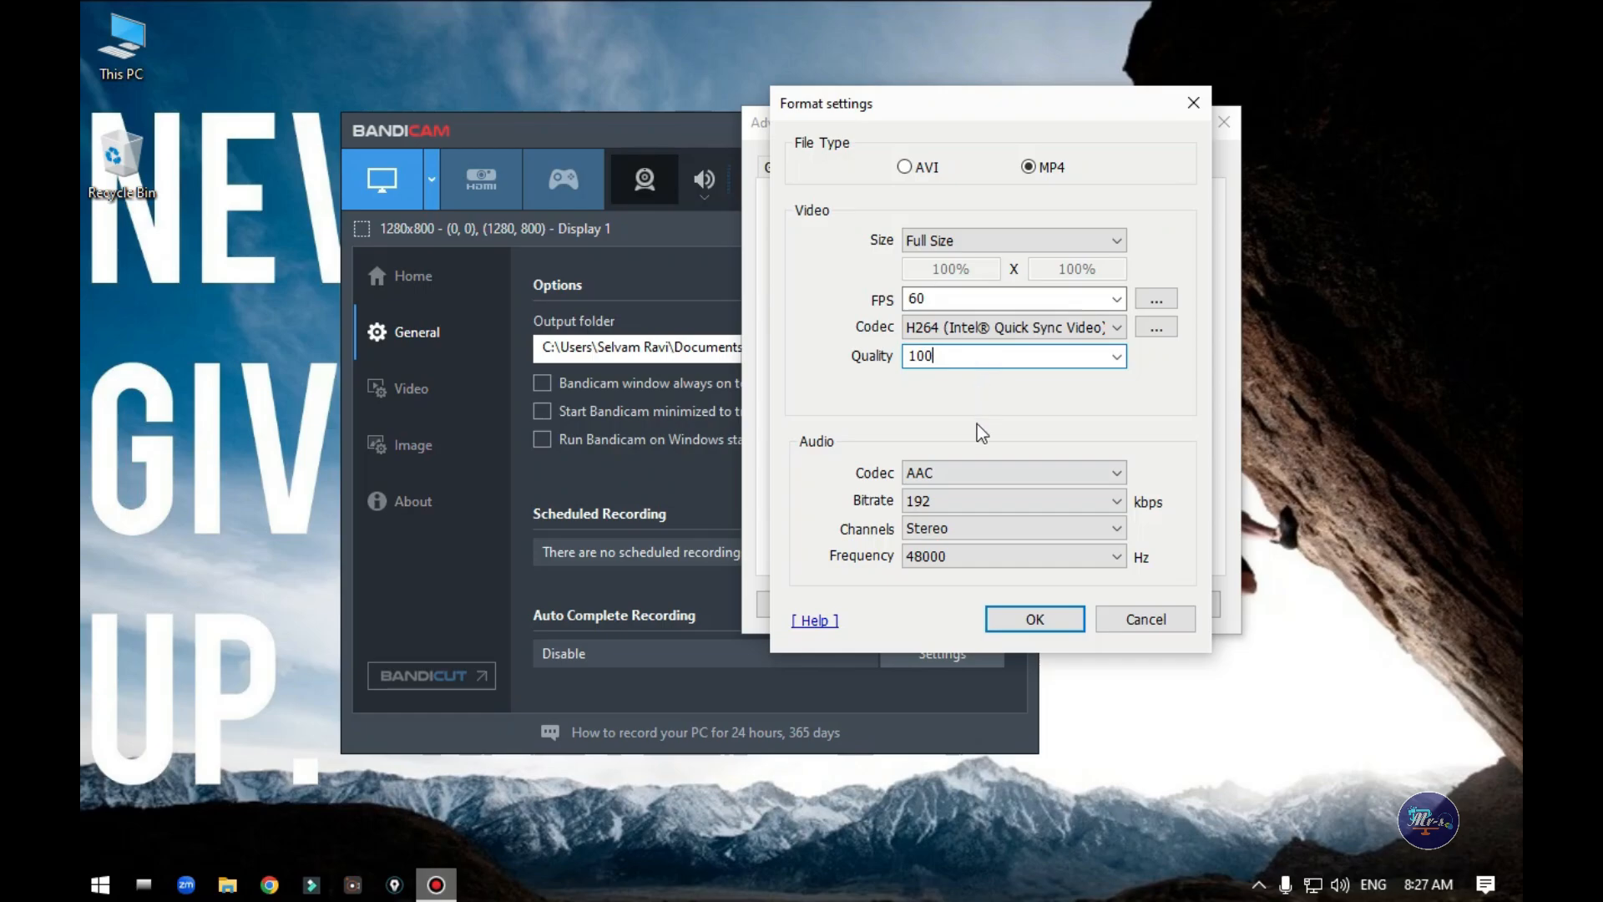
# Step: Keep the audio at AAC, Stereo, 48000 Hz and 192 kbps
pyautogui.click(1119, 474)
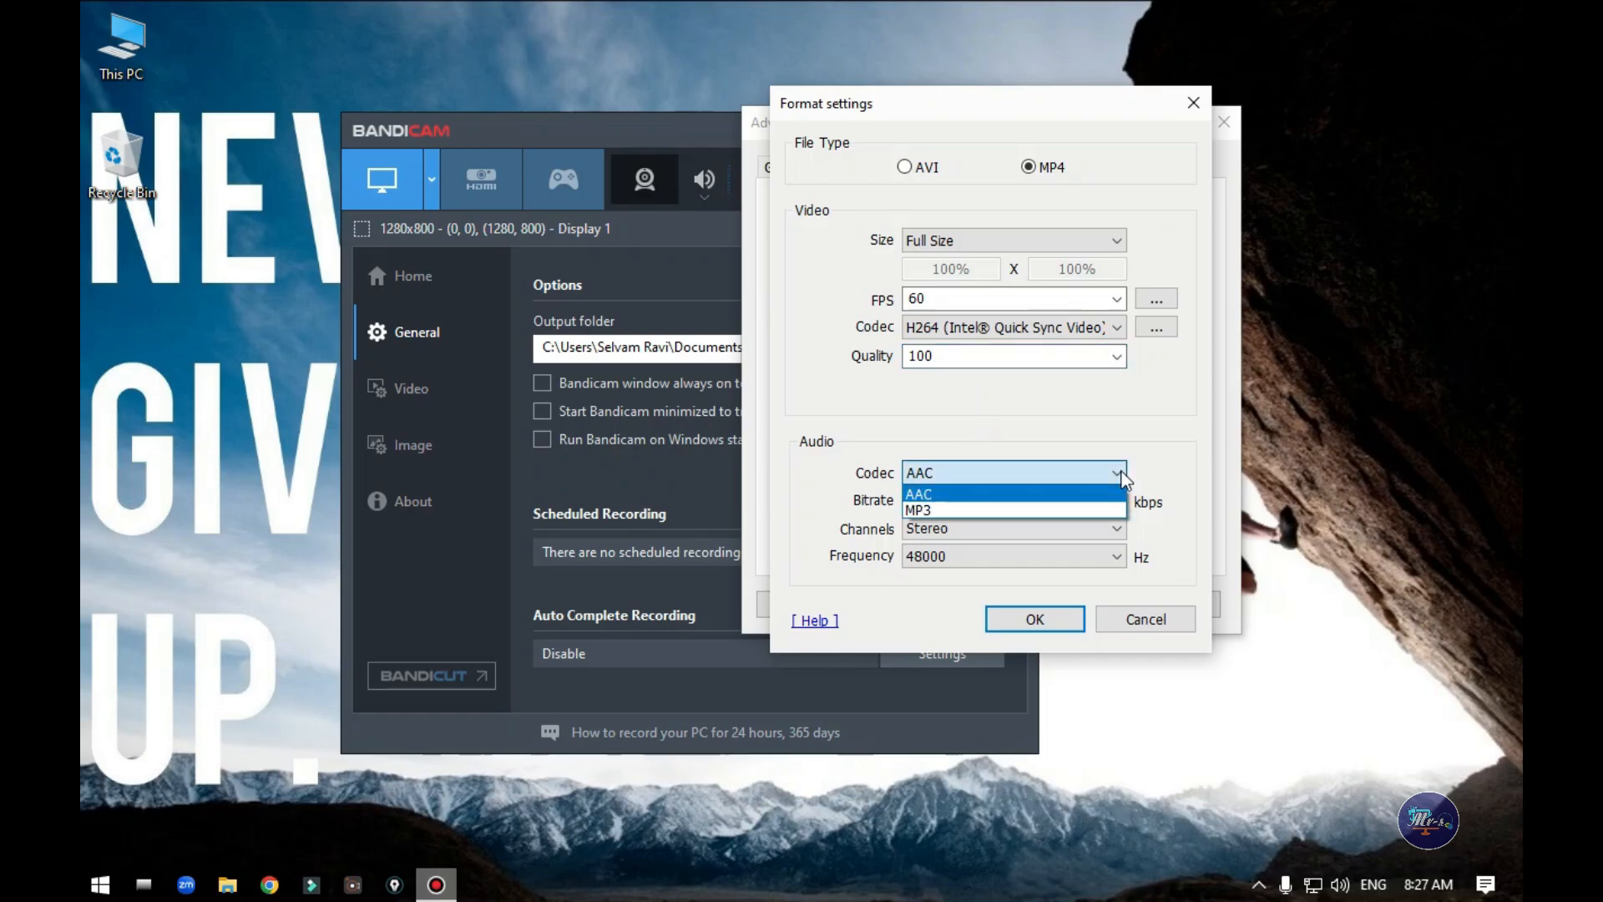
pyautogui.click(1121, 478)
pyautogui.click(1010, 528)
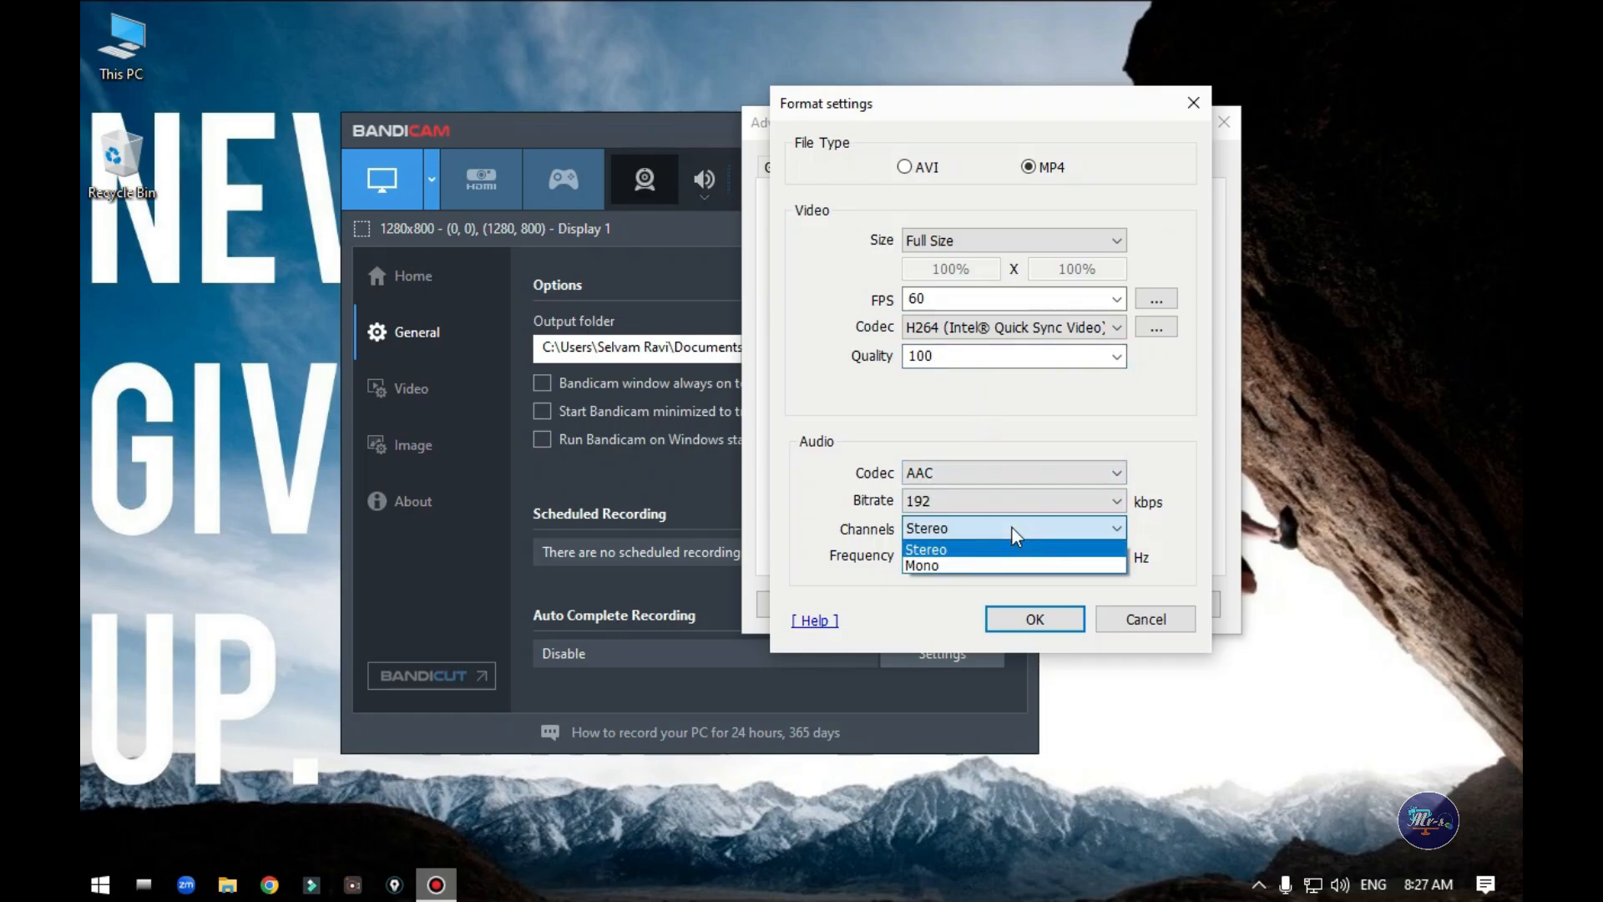
pyautogui.click(970, 546)
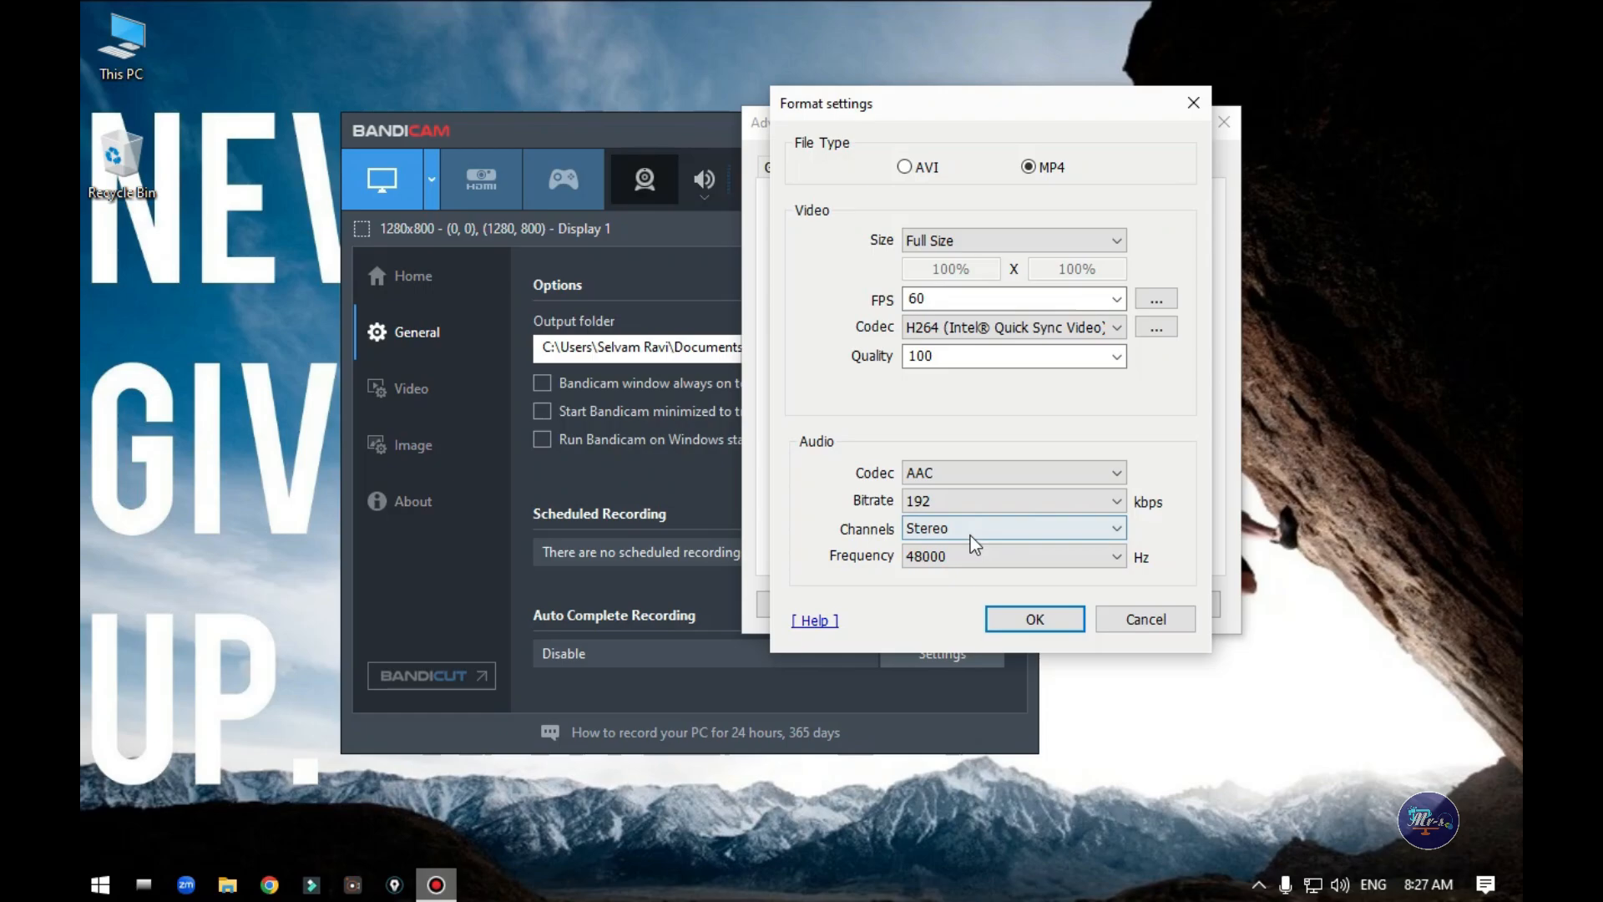
pyautogui.click(1071, 544)
pyautogui.click(955, 635)
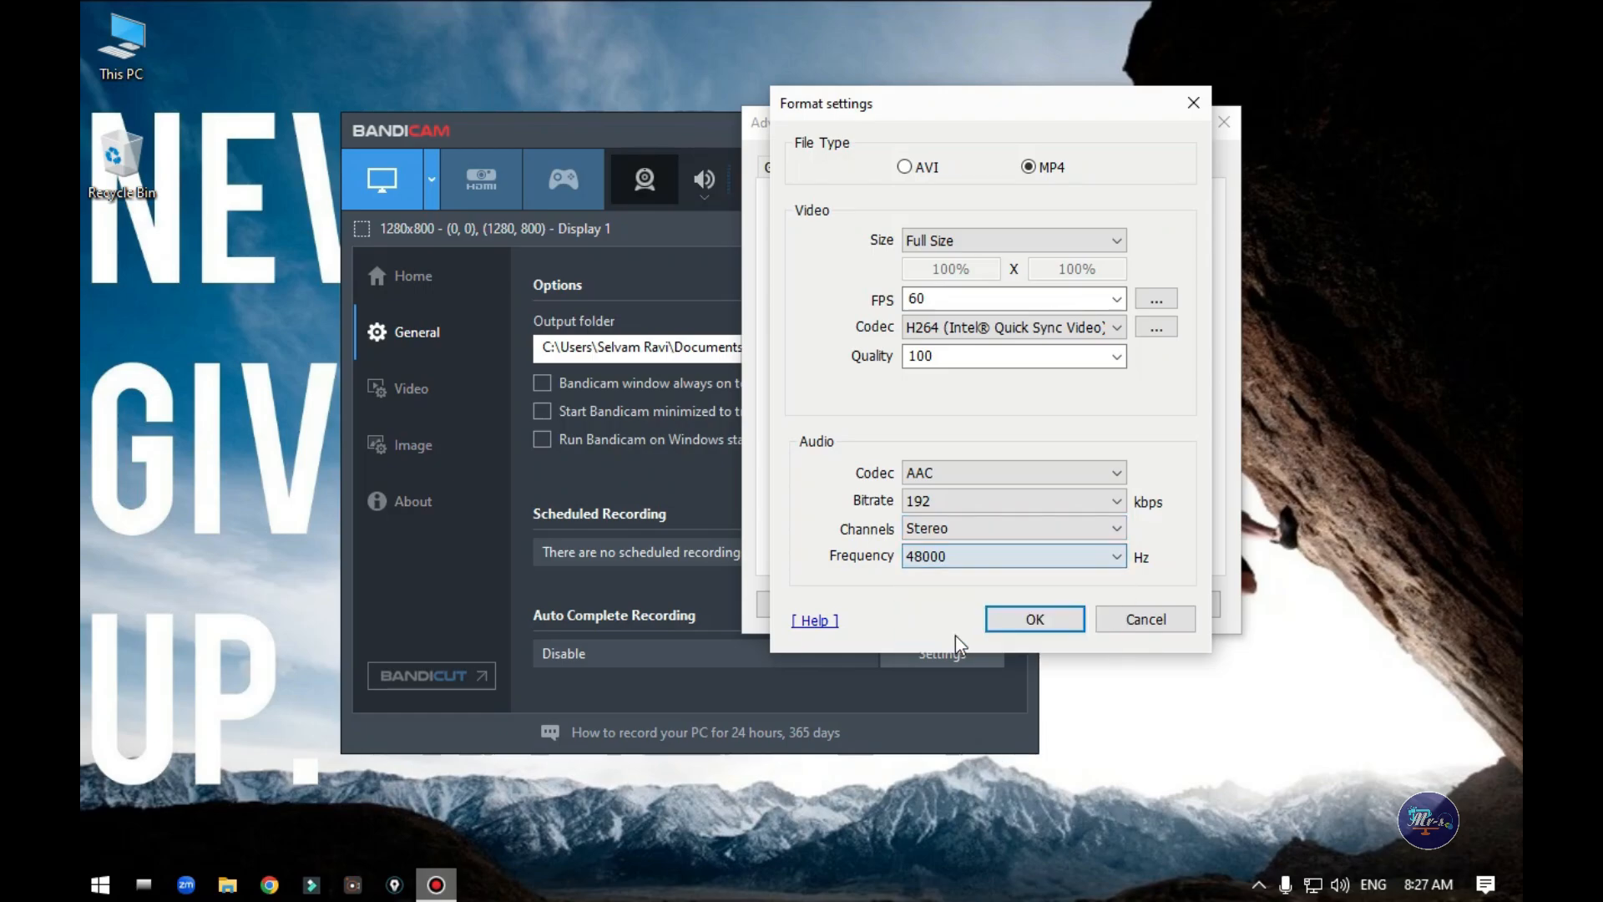
pyautogui.click(1065, 506)
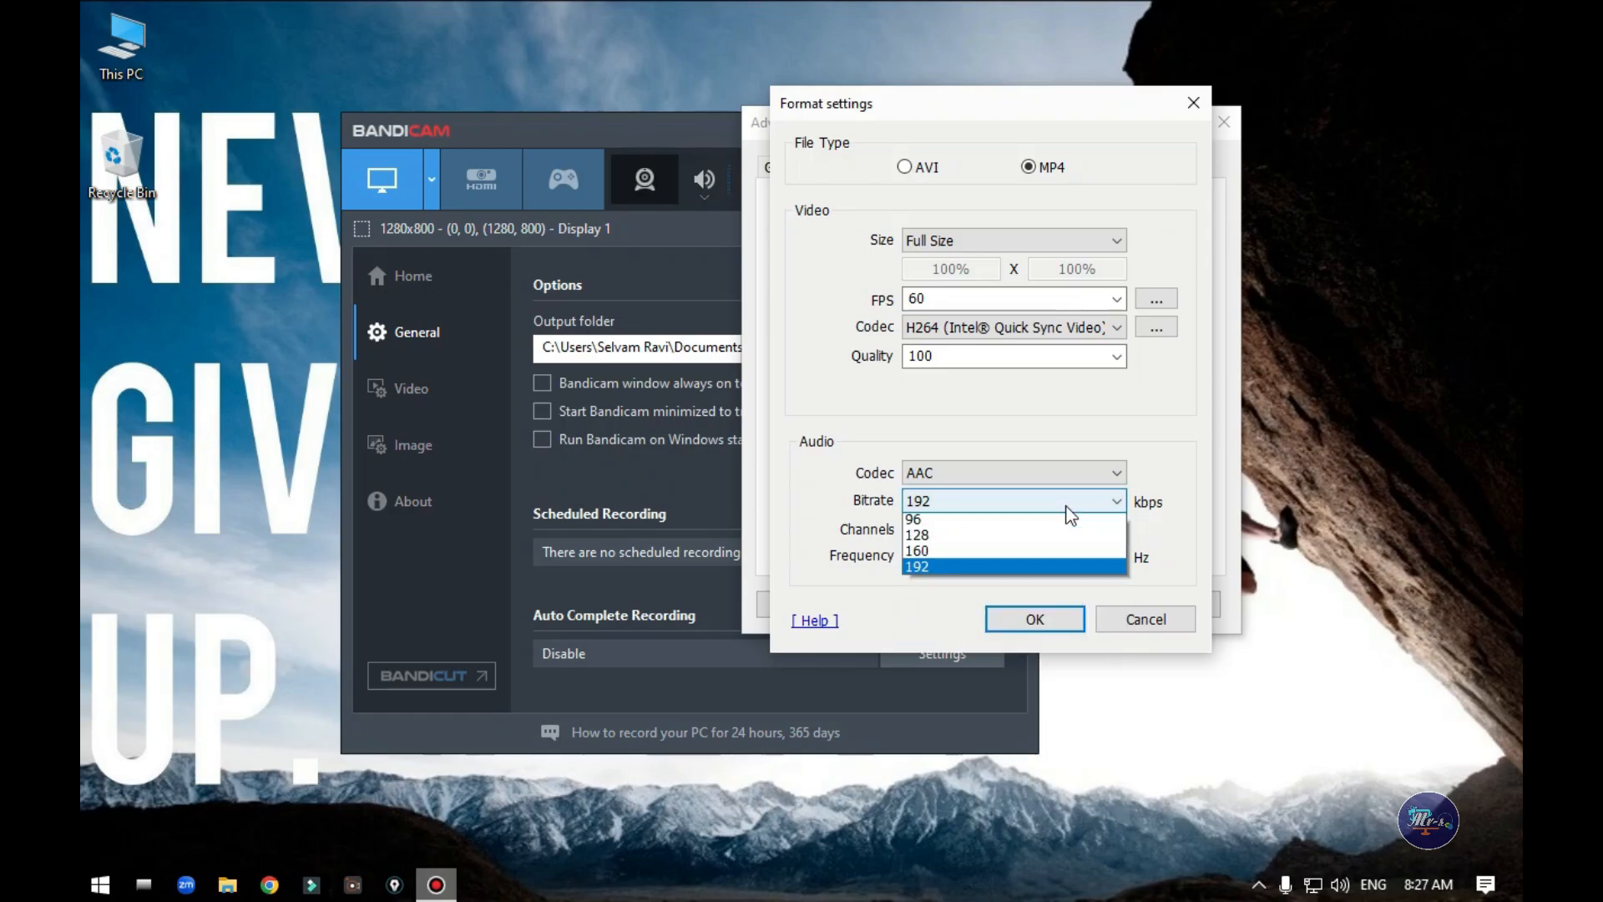
pyautogui.click(927, 571)
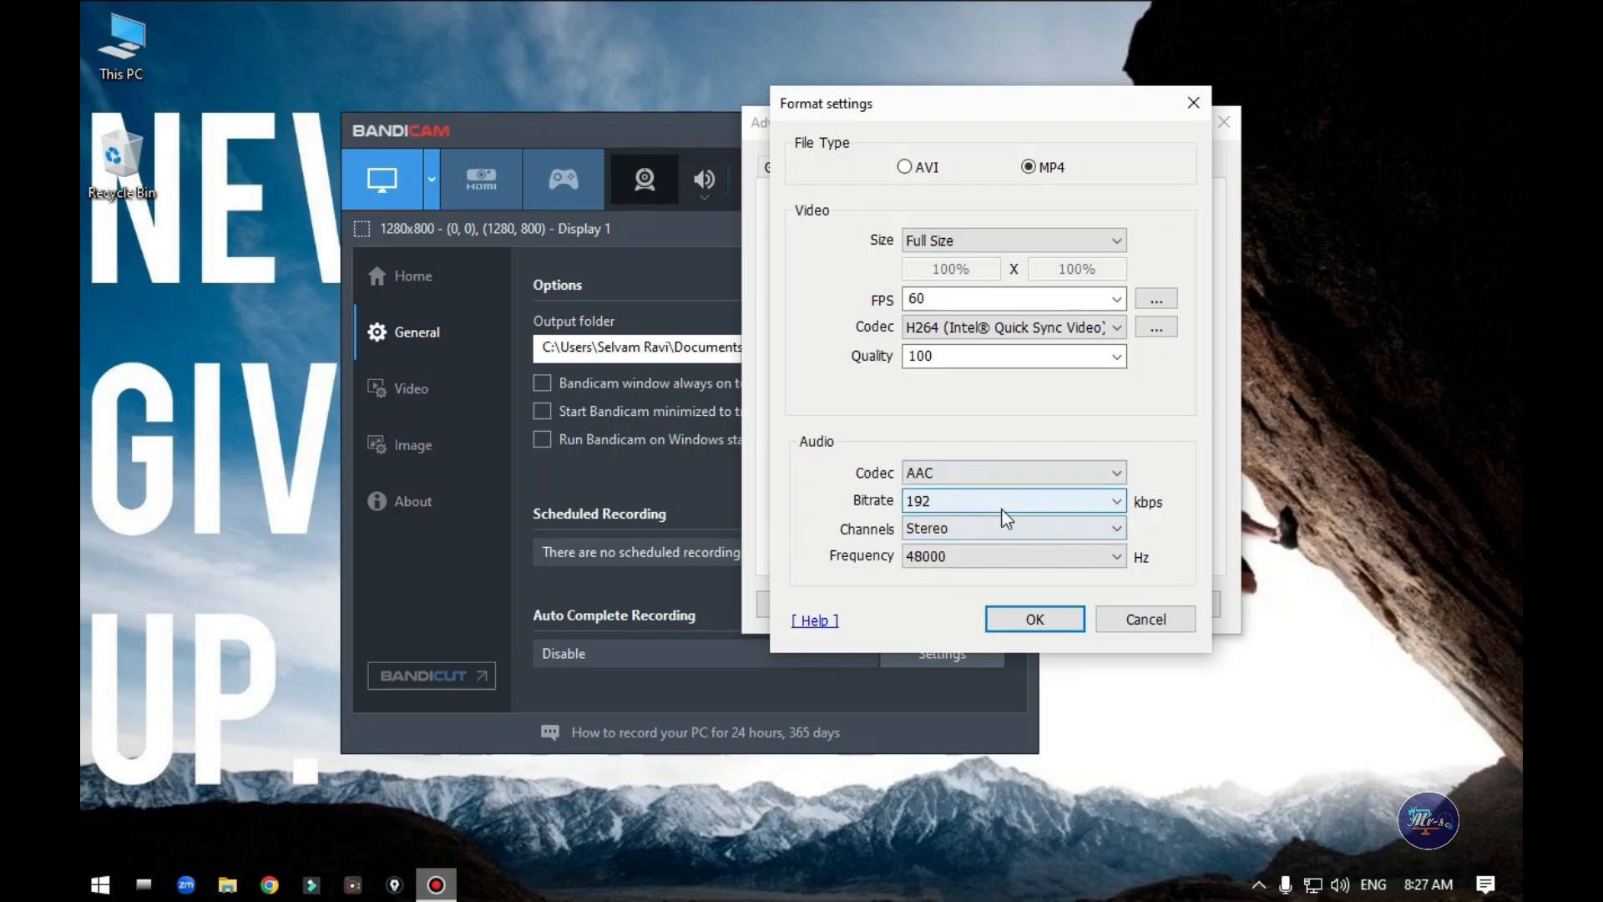
# Step: Confirm the frame rate stays at 60 fps
pyautogui.click(1117, 299)
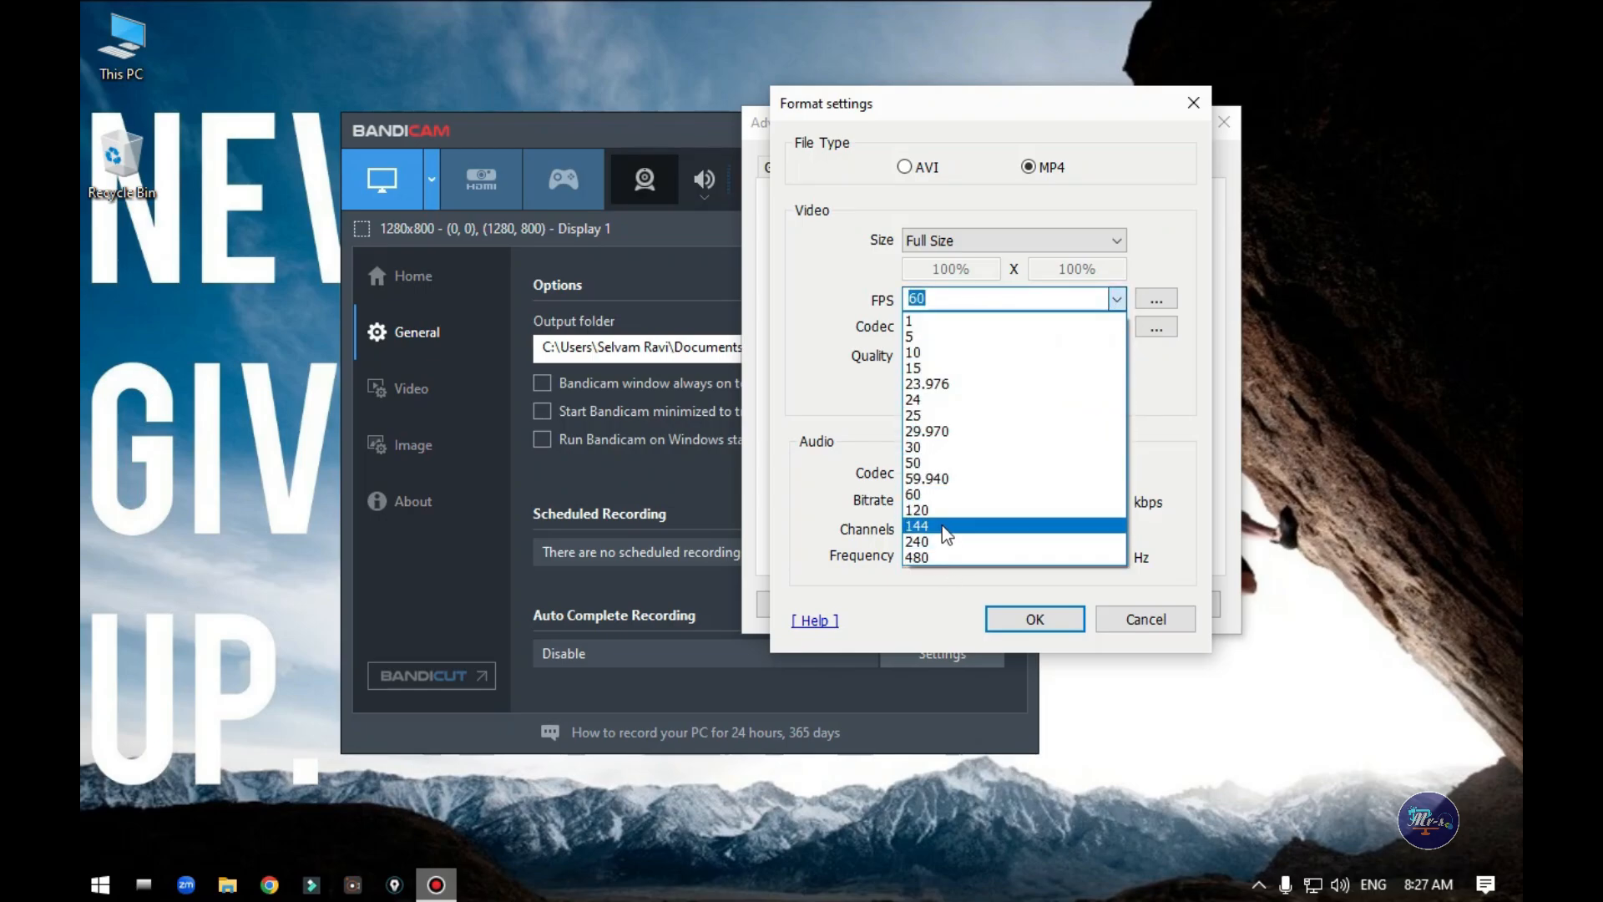
pyautogui.click(926, 494)
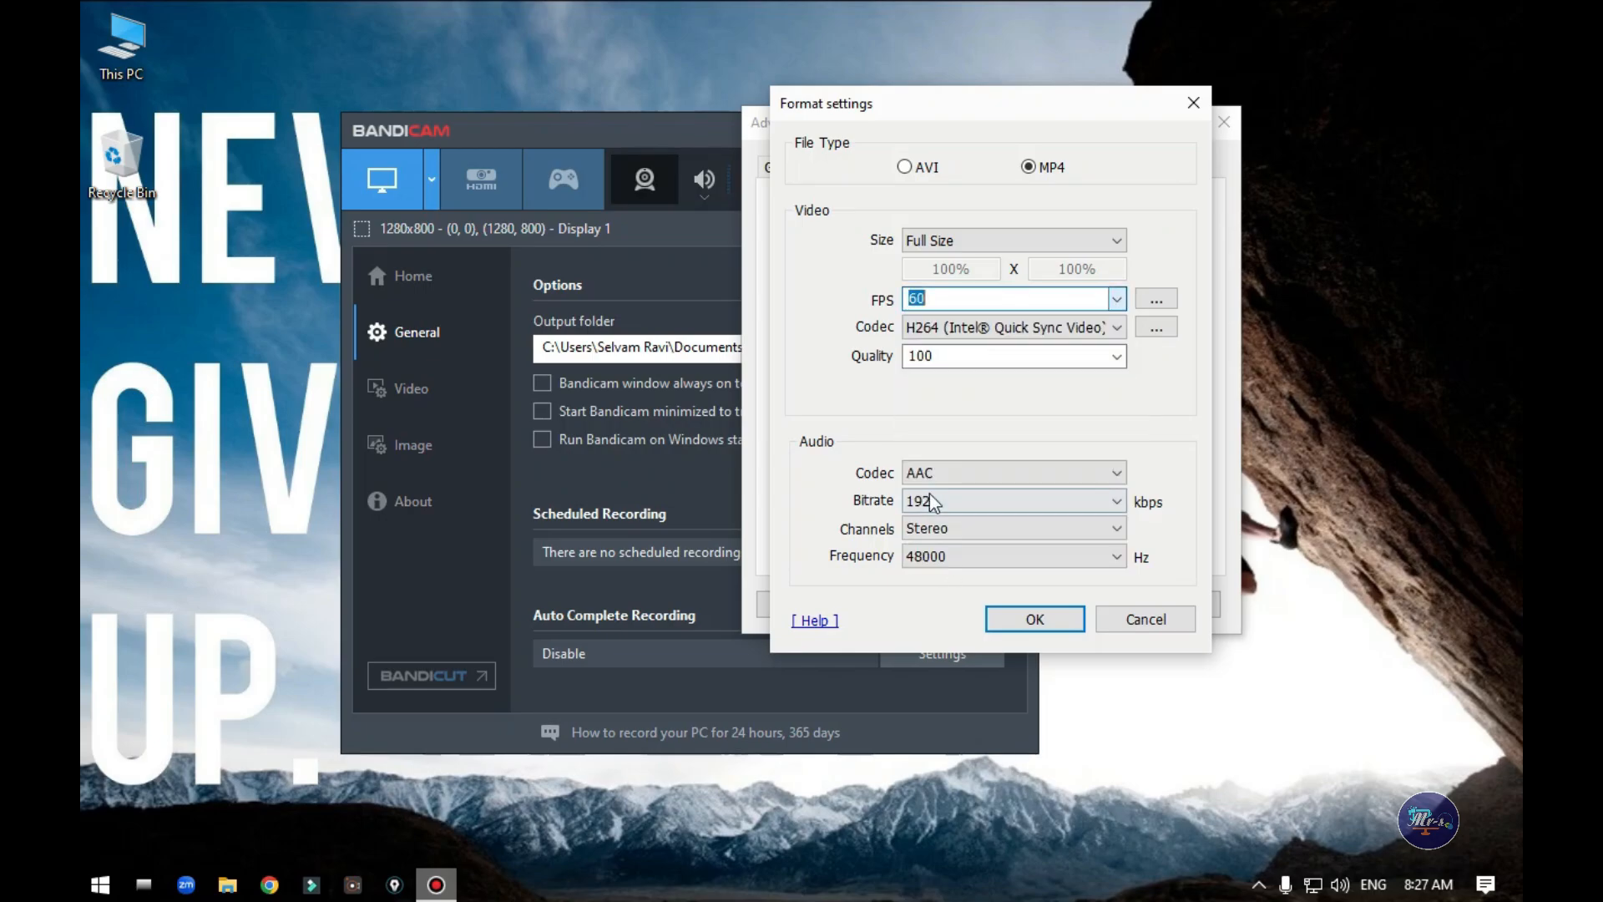
pyautogui.click(972, 302)
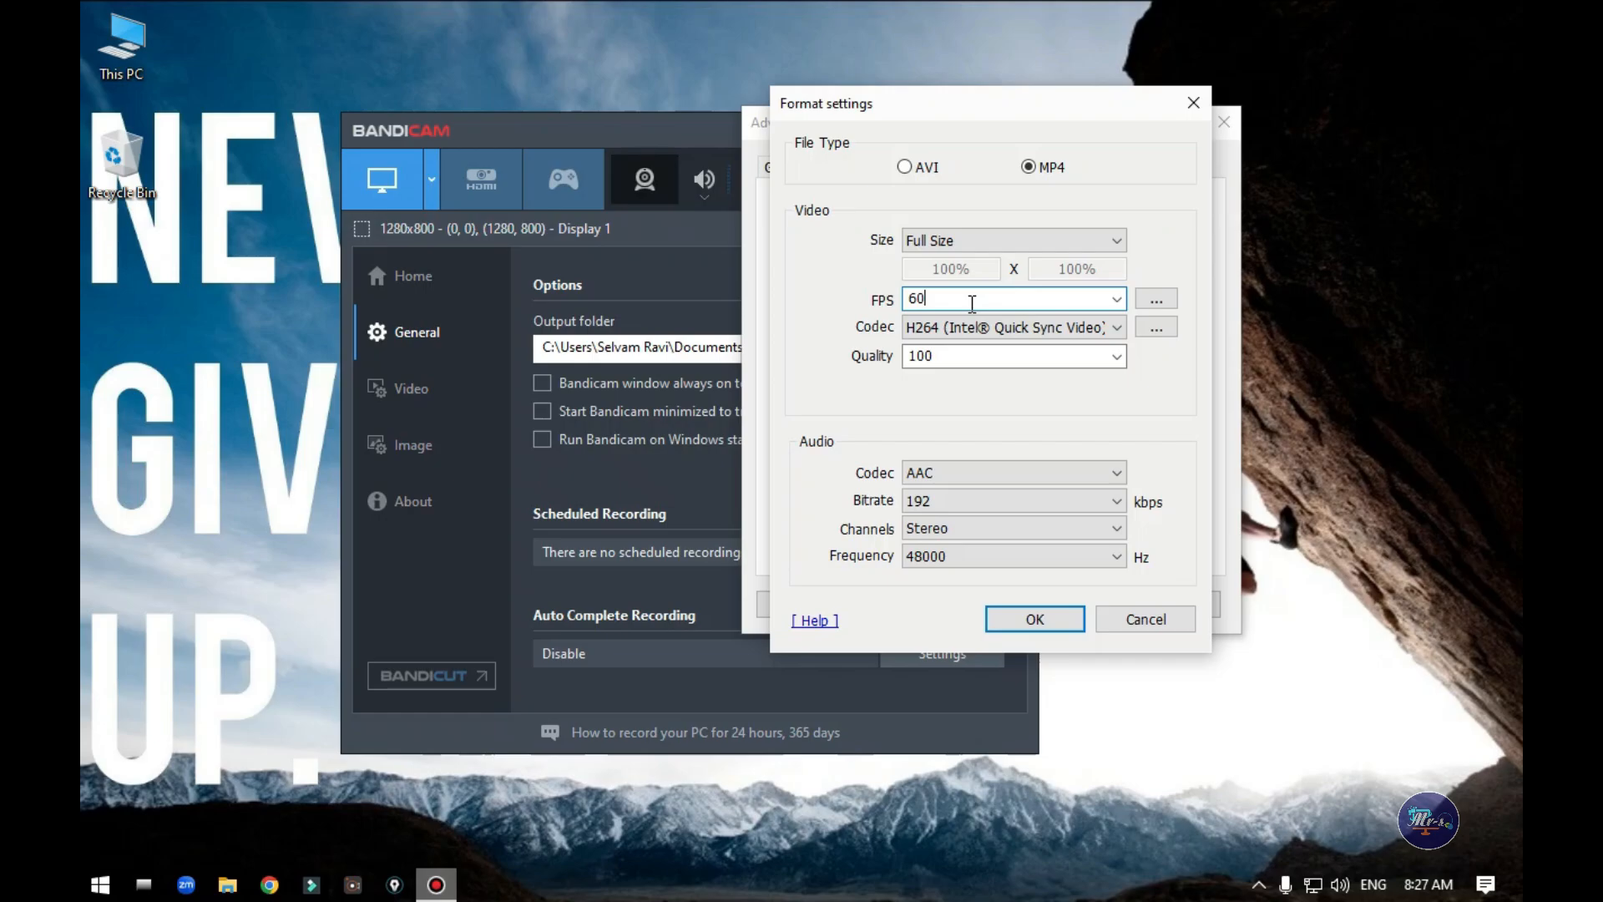
# Step: Confirm the format settings, leave Auto Complete Recording on Disable, and close Advanced options
pyautogui.click(1039, 619)
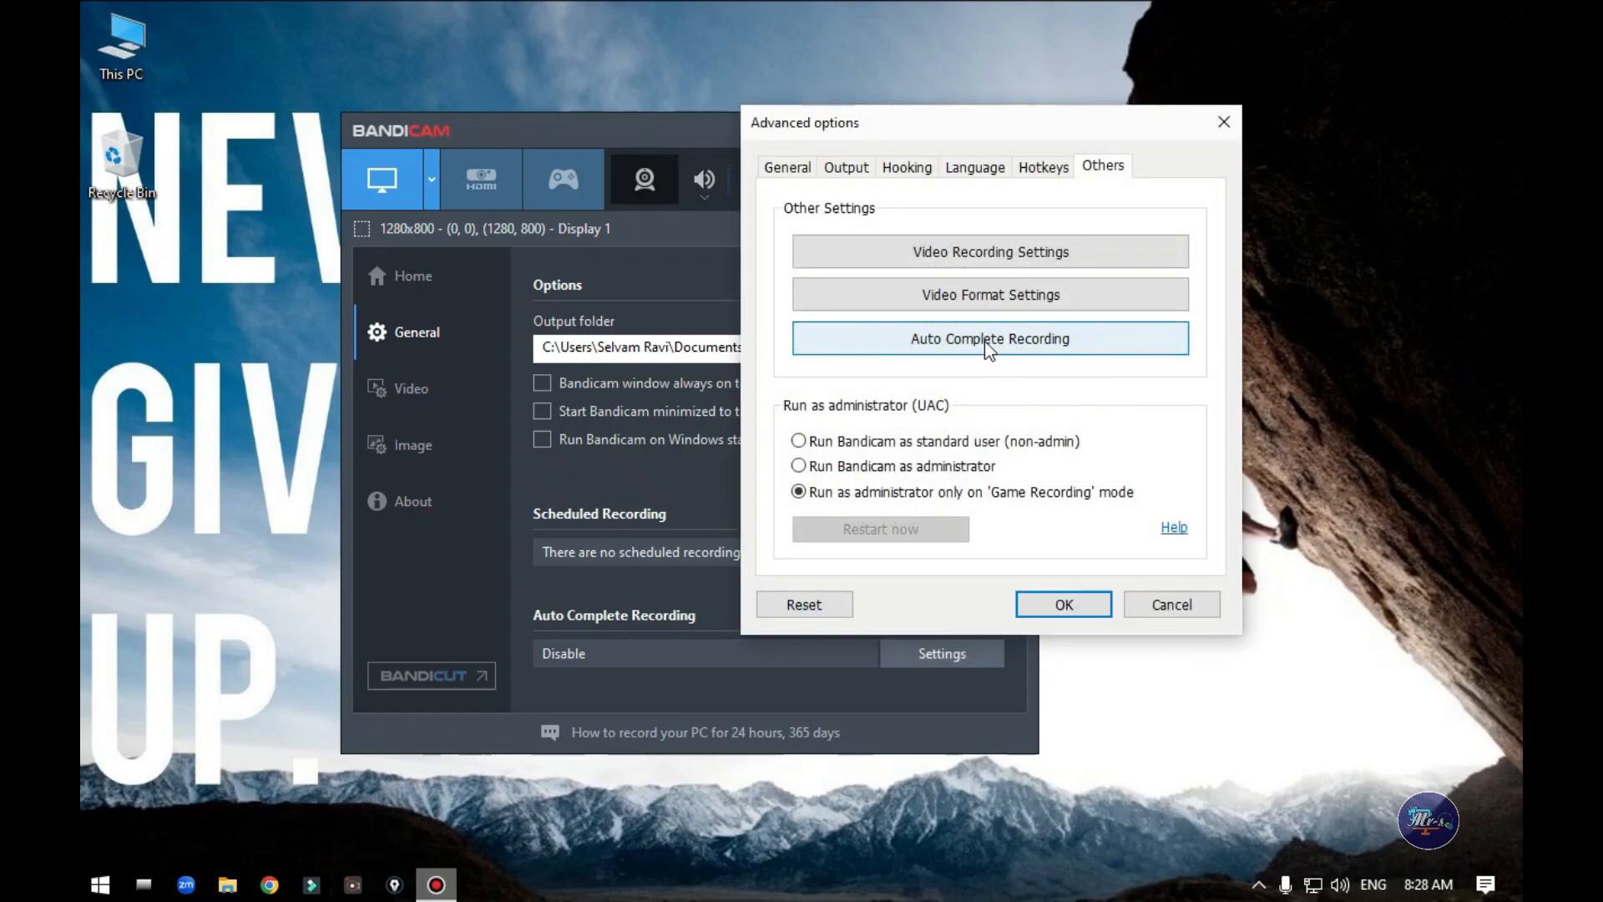
pyautogui.click(984, 341)
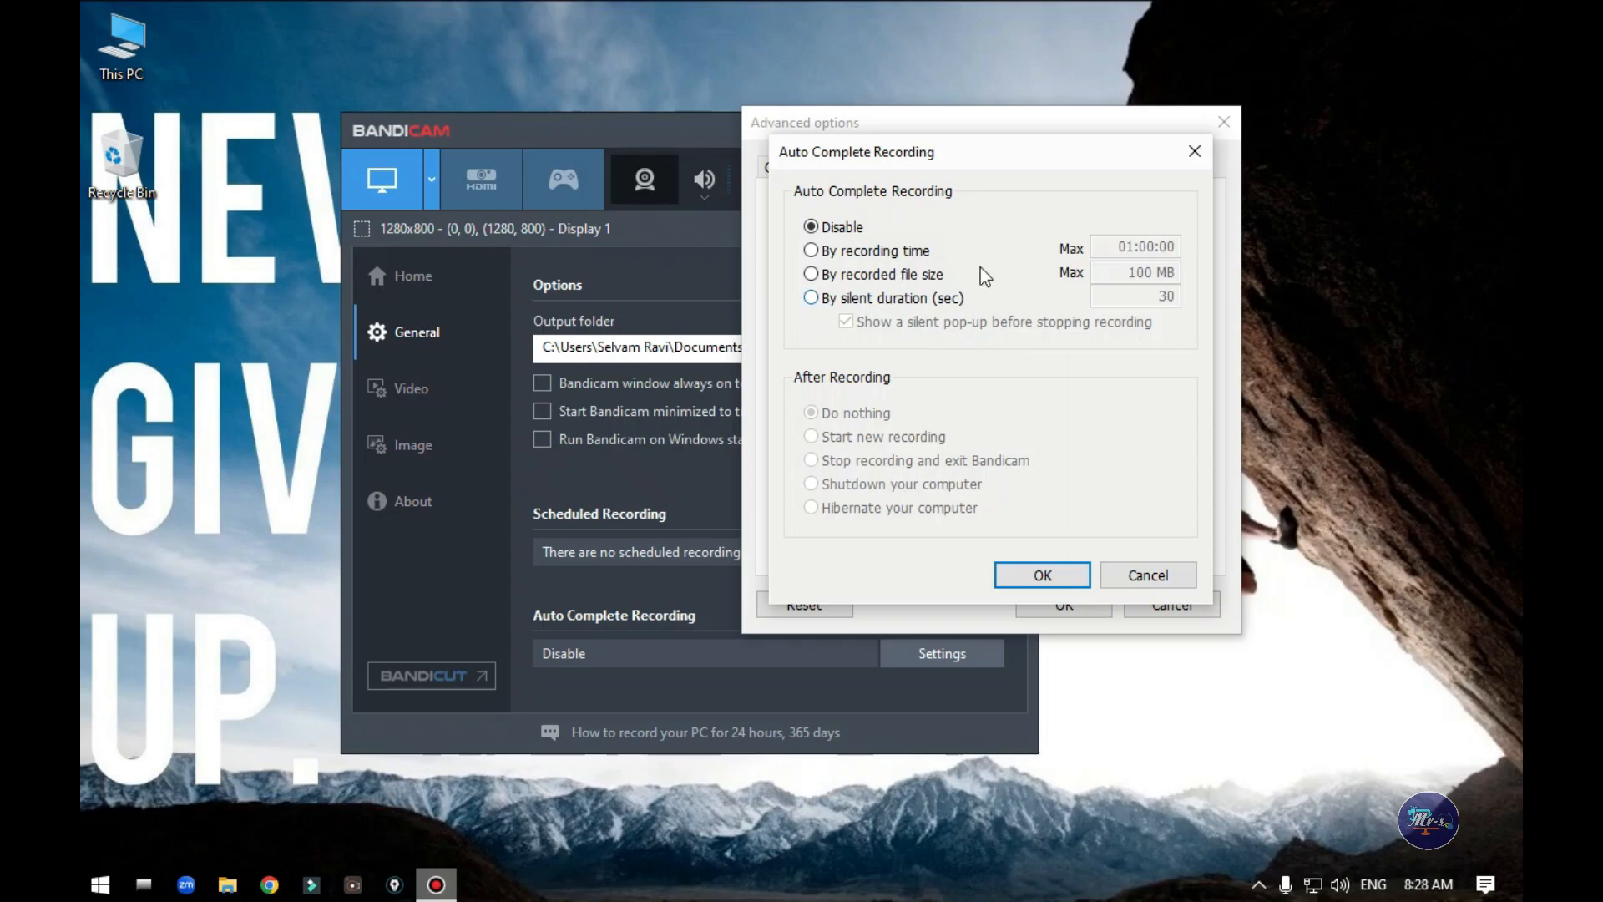
pyautogui.click(1044, 576)
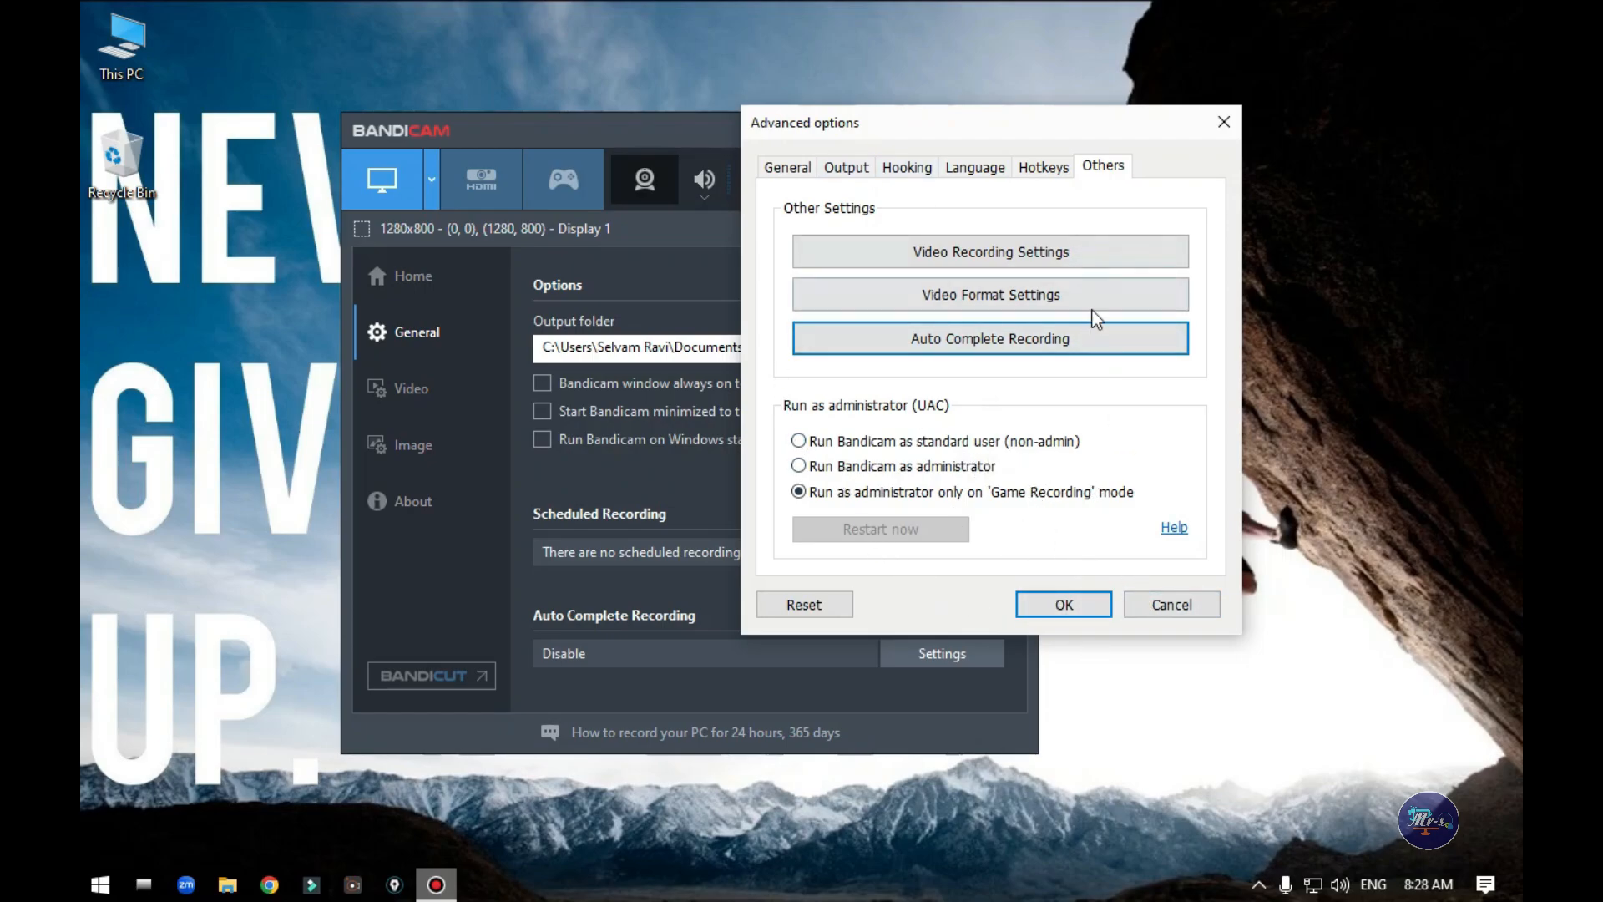
pyautogui.click(1063, 603)
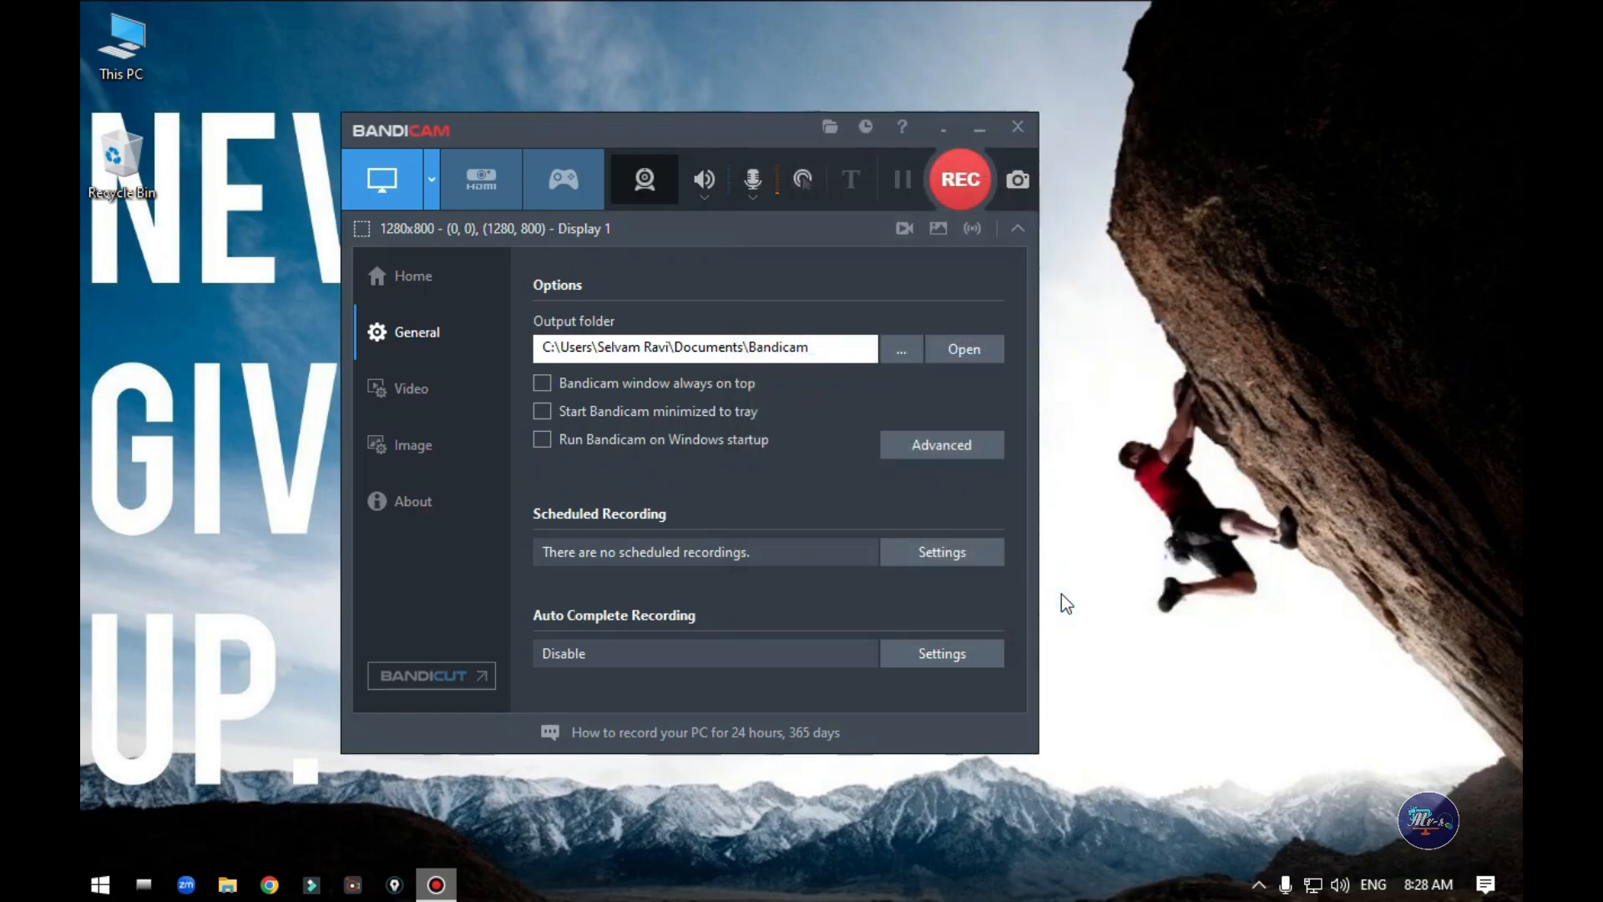
# Step: Browse the Video and General pages, then view Advanced format settings without changing them
pyautogui.click(427, 391)
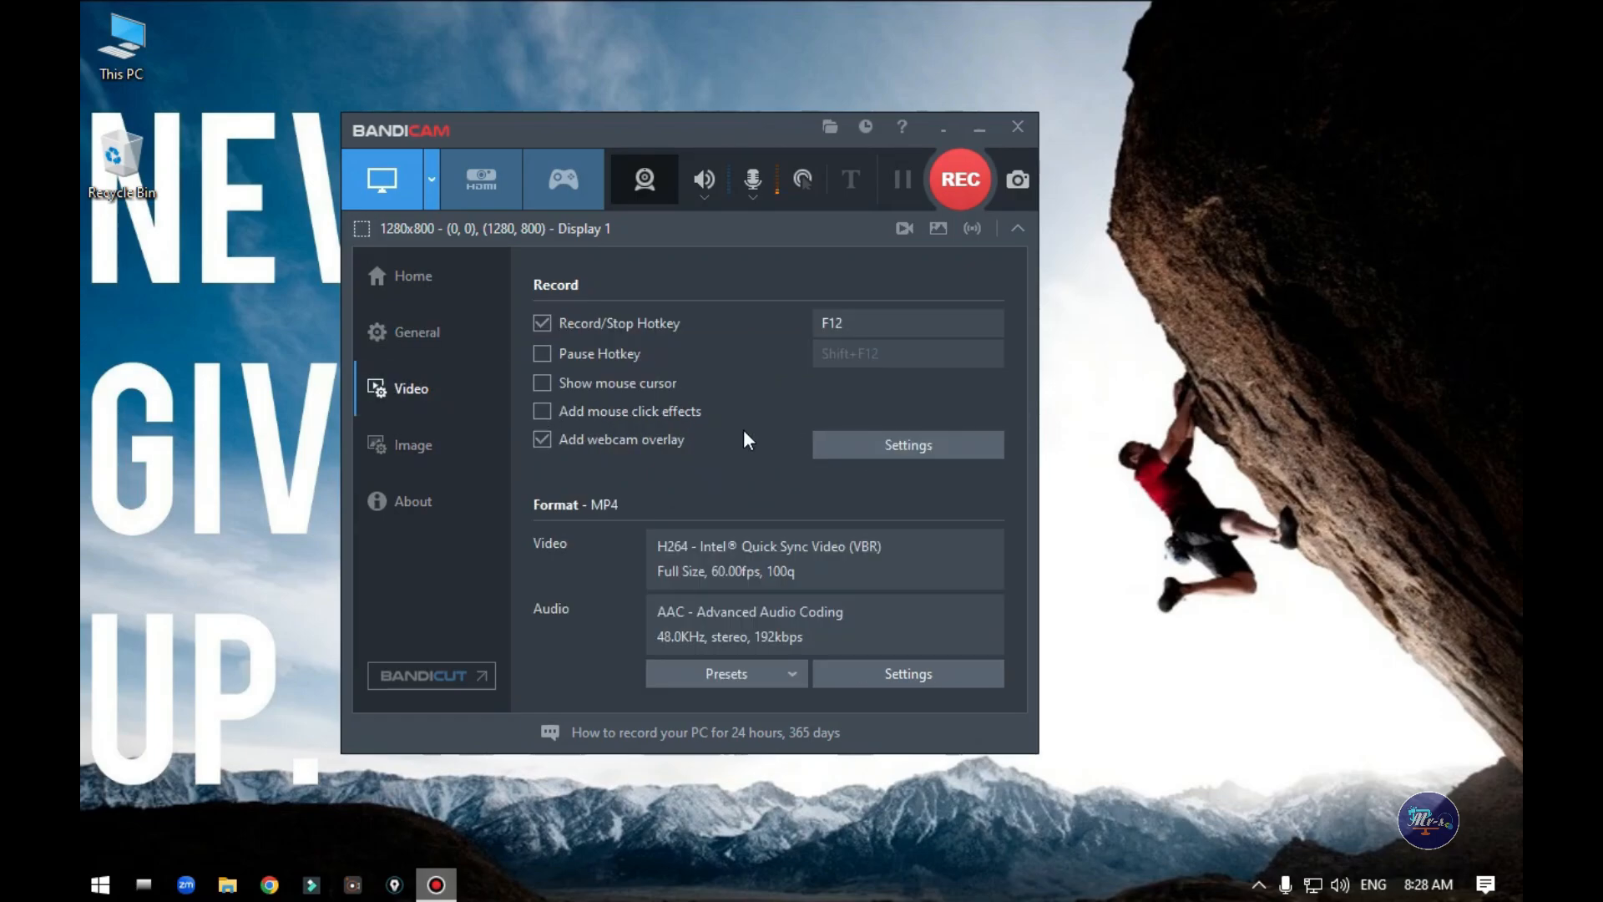
pyautogui.click(422, 329)
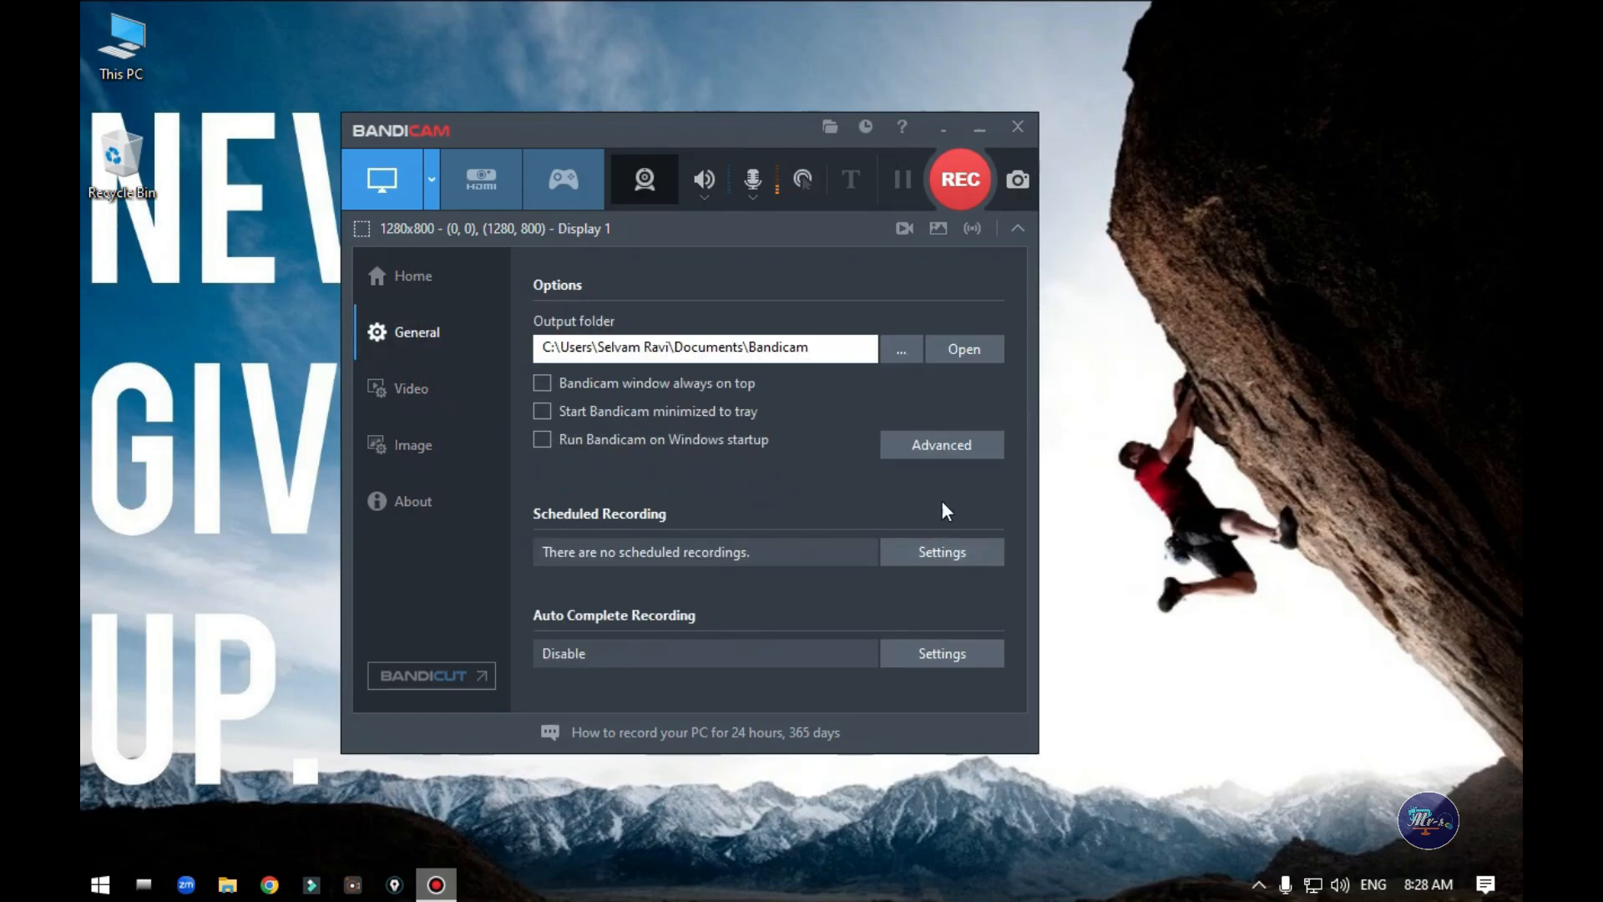
pyautogui.click(933, 444)
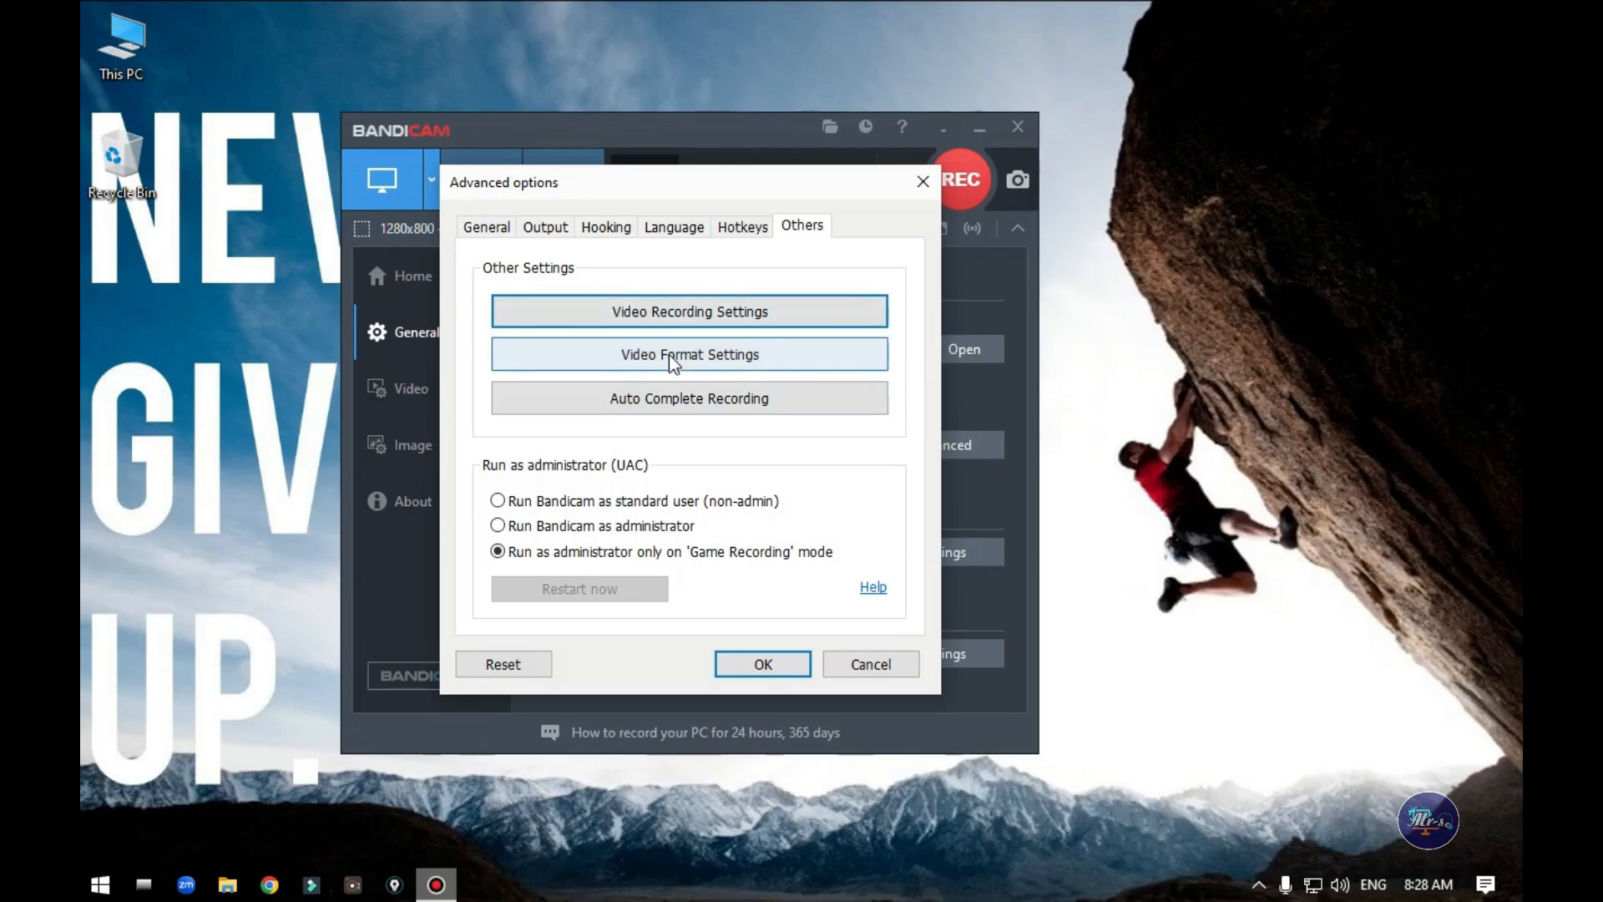
pyautogui.click(669, 354)
pyautogui.click(850, 682)
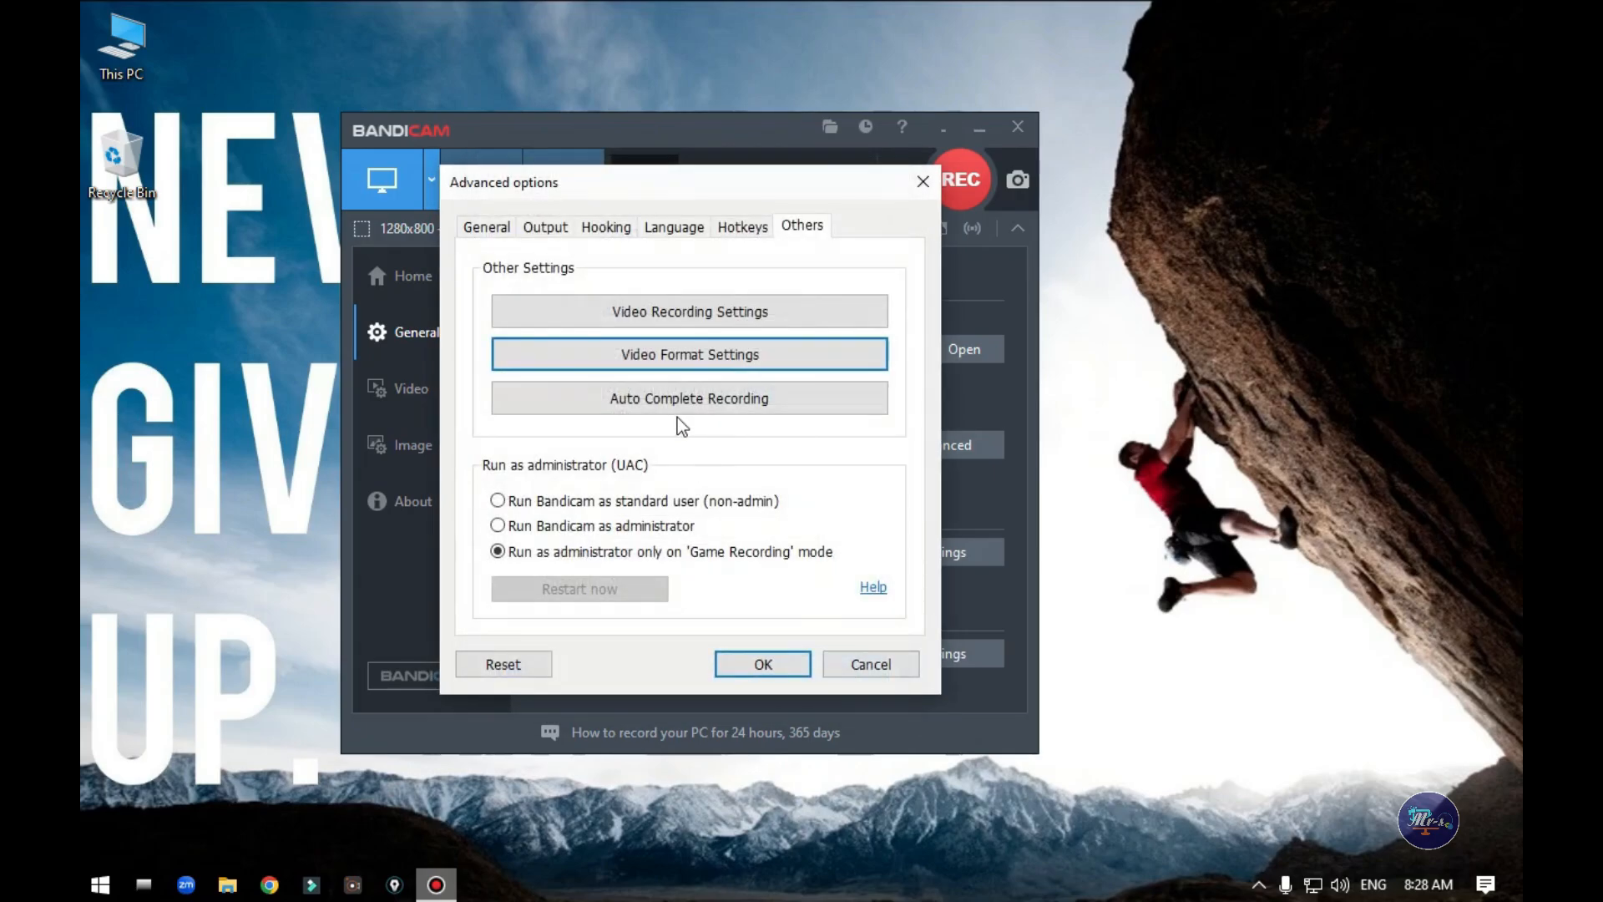
# Step: Review the Sound, Webcam and Mouse tabs of Recording settings, then confirm and close Advanced options
pyautogui.click(662, 312)
pyautogui.click(483, 183)
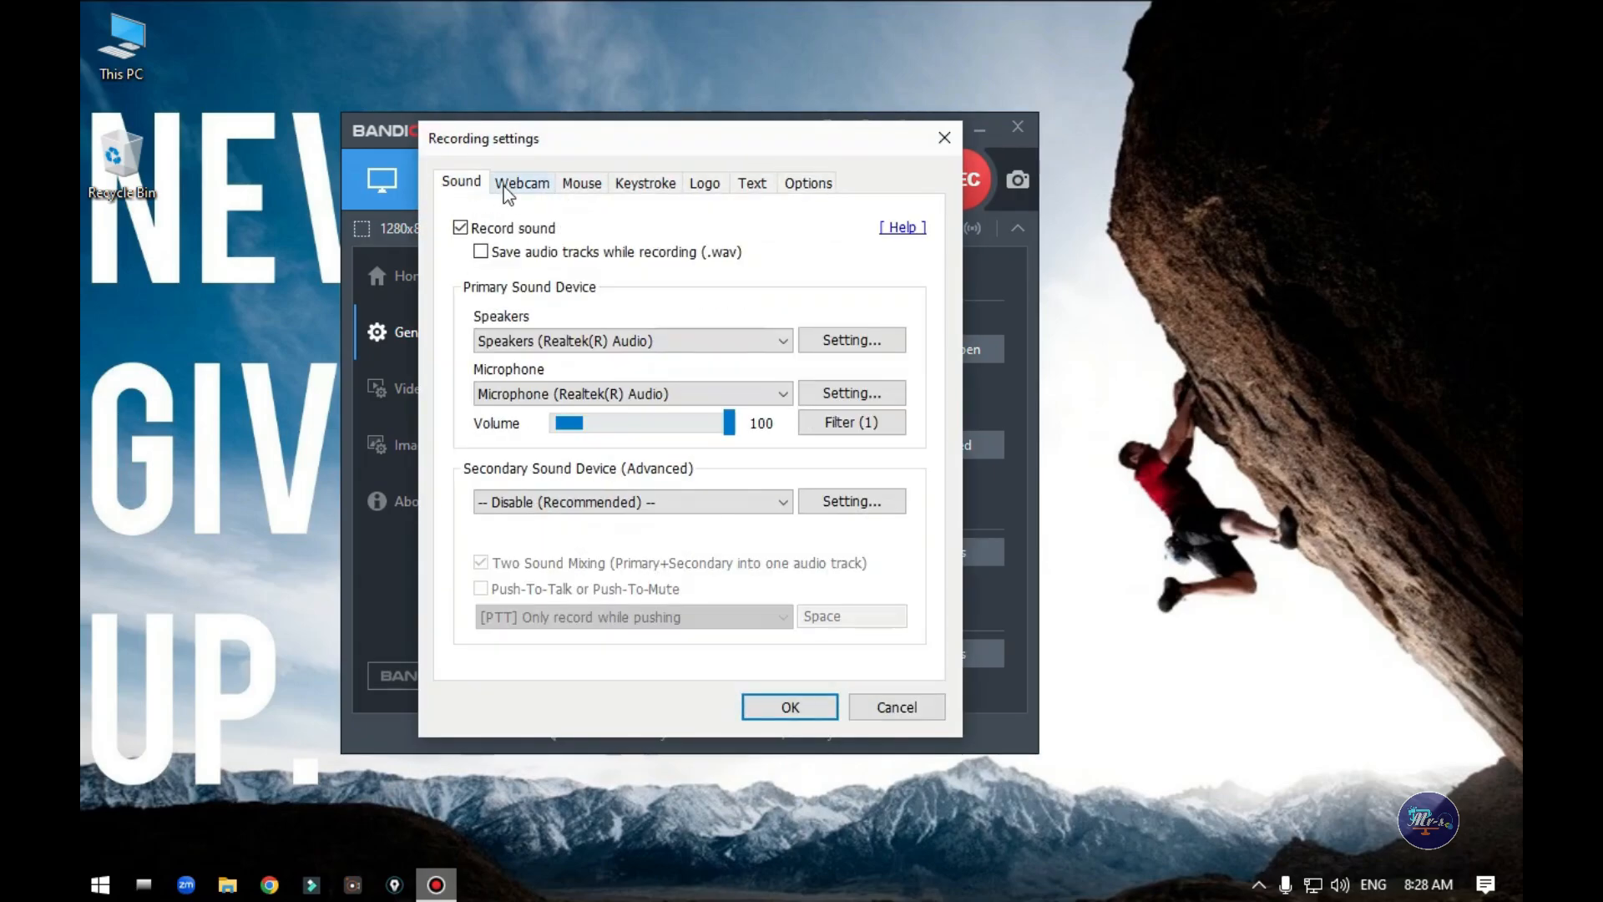
pyautogui.click(503, 187)
pyautogui.click(581, 185)
pyautogui.click(794, 704)
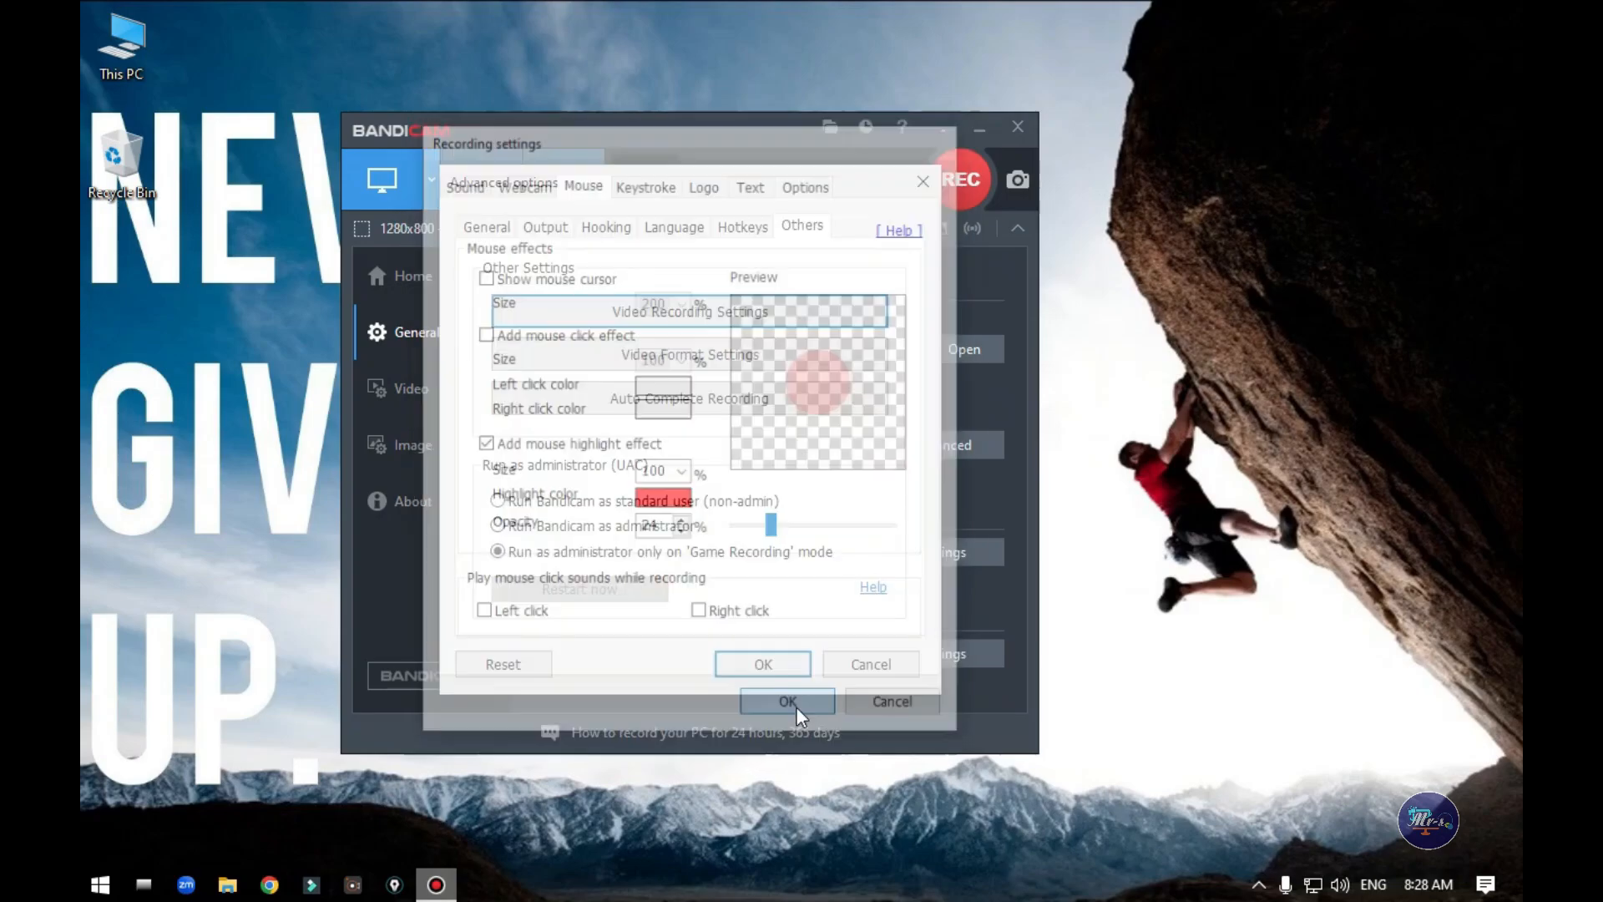
pyautogui.click(756, 663)
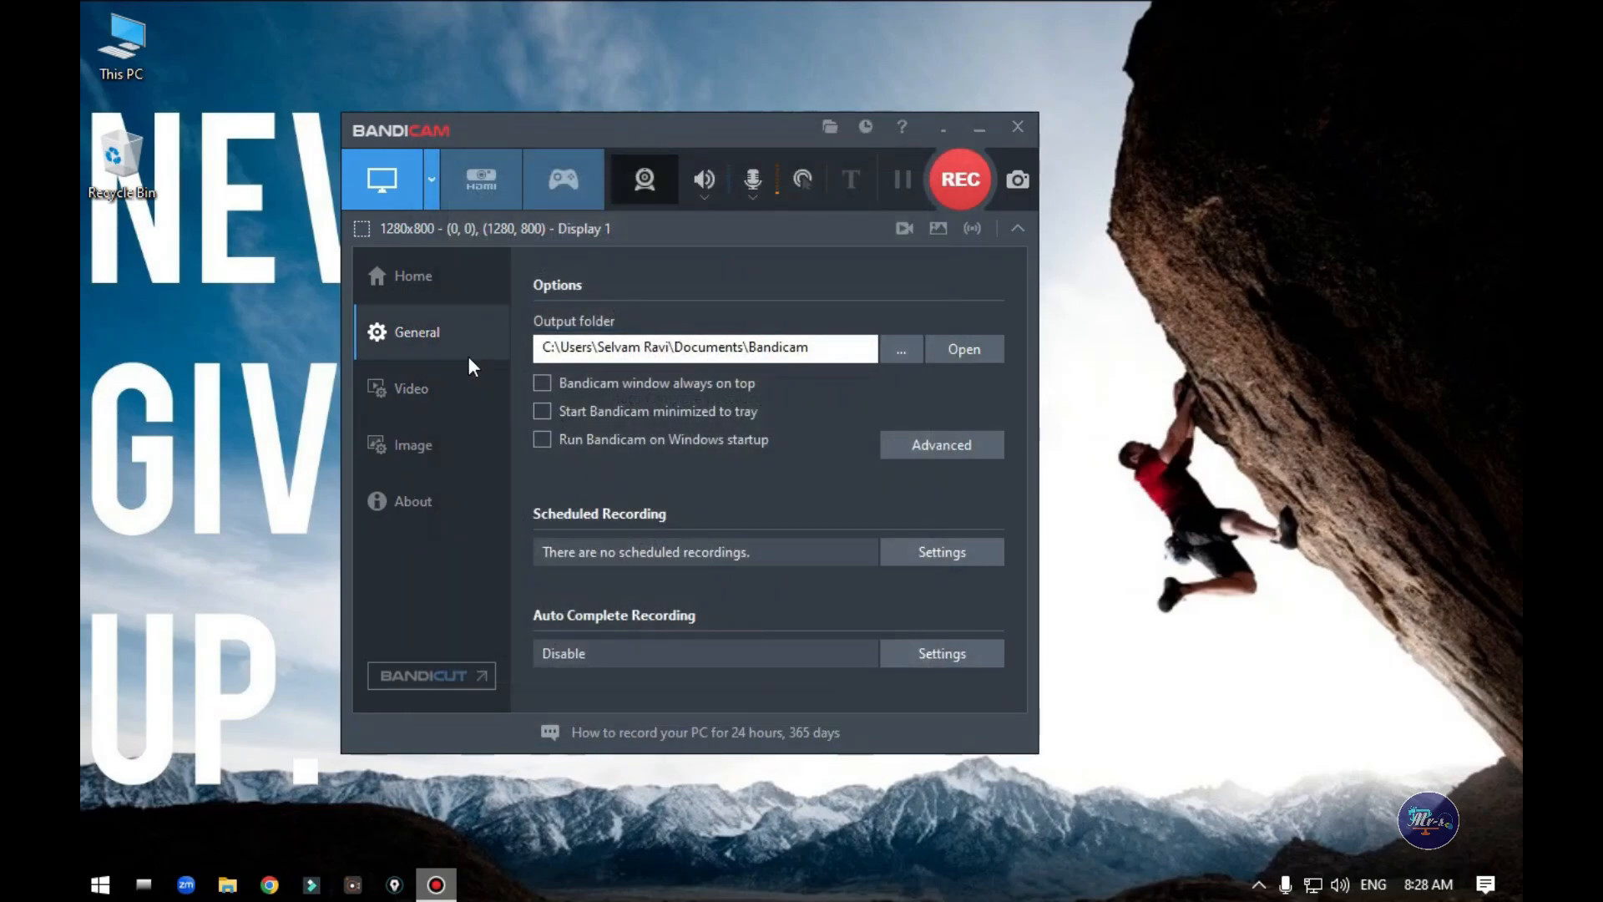
# Step: Check the Image page, then view the Video page's MP4 60fps format and webcam overlay settings
pyautogui.click(429, 378)
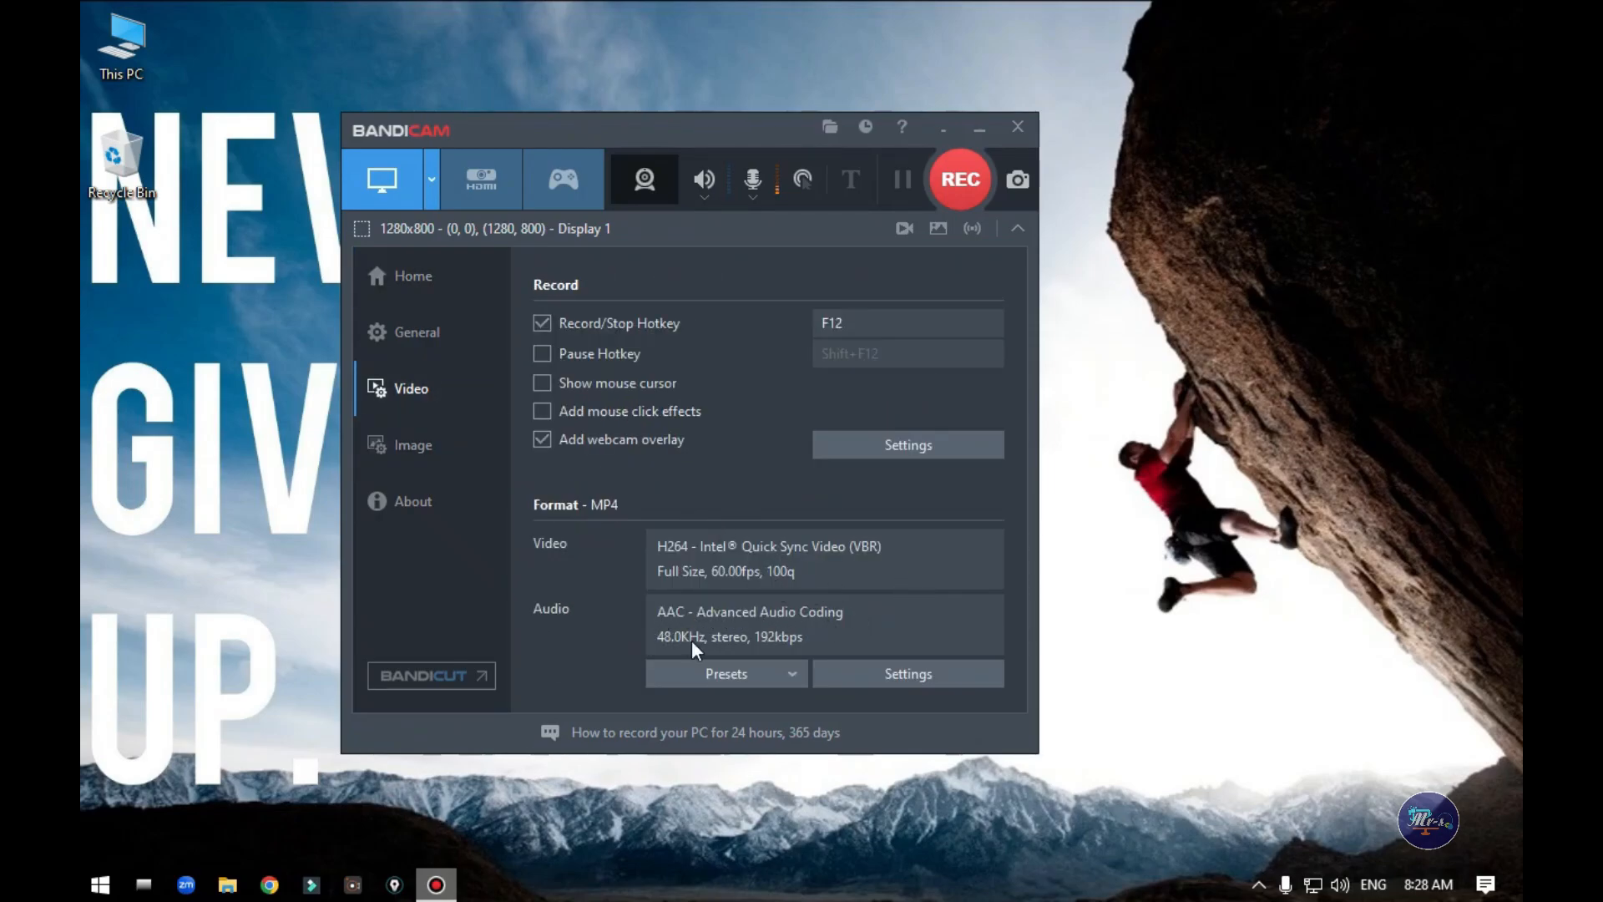
pyautogui.click(432, 461)
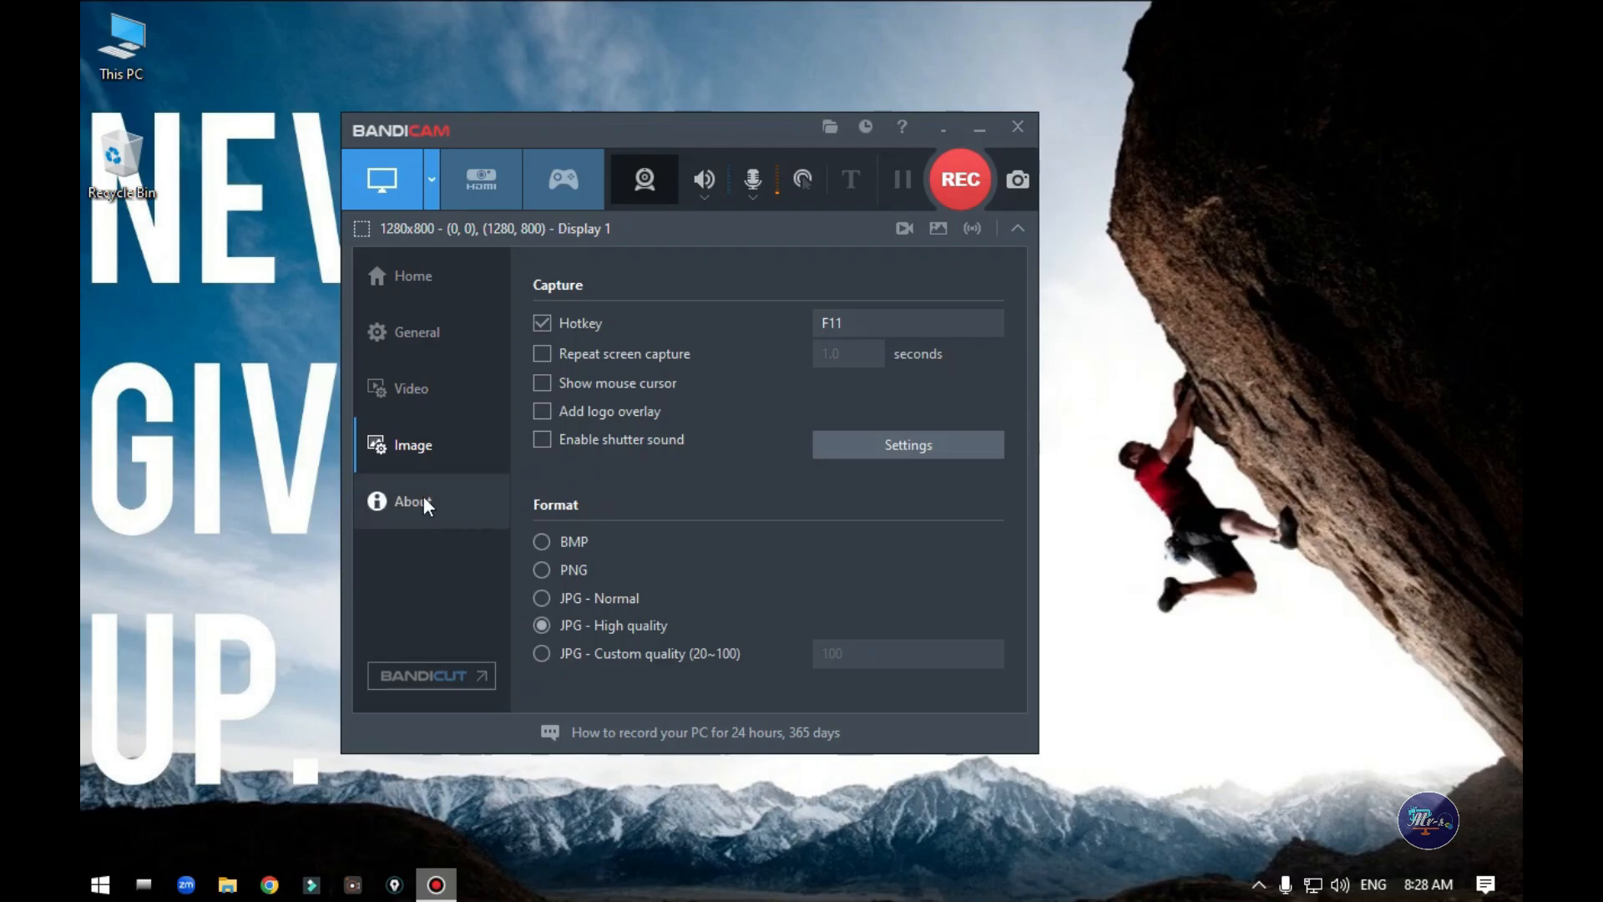
pyautogui.click(422, 409)
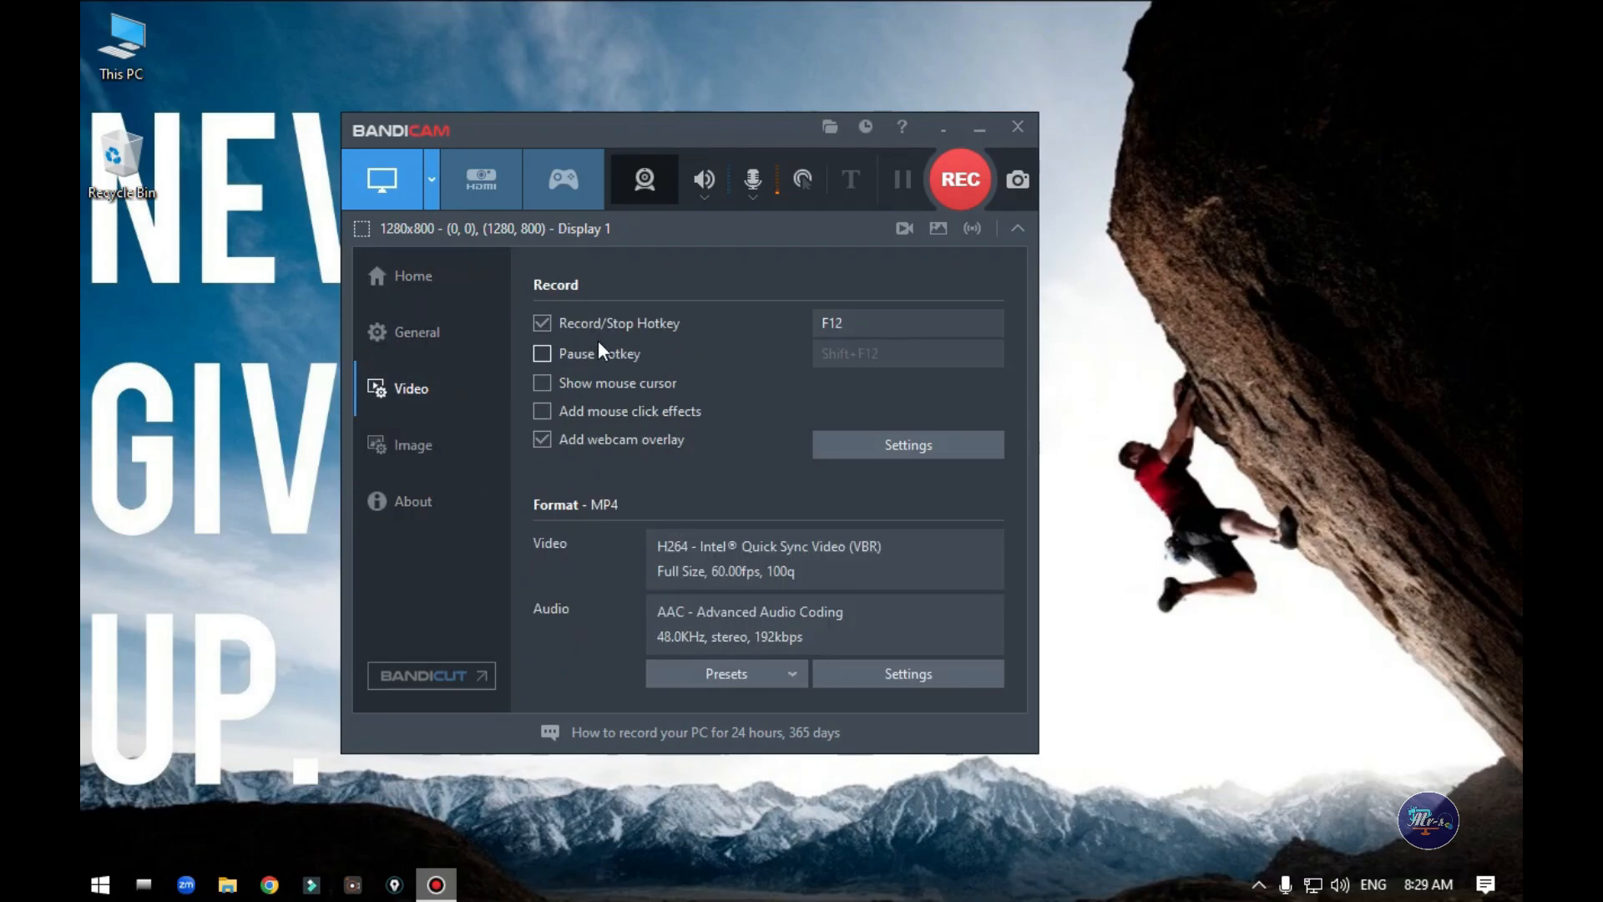
pyautogui.click(919, 673)
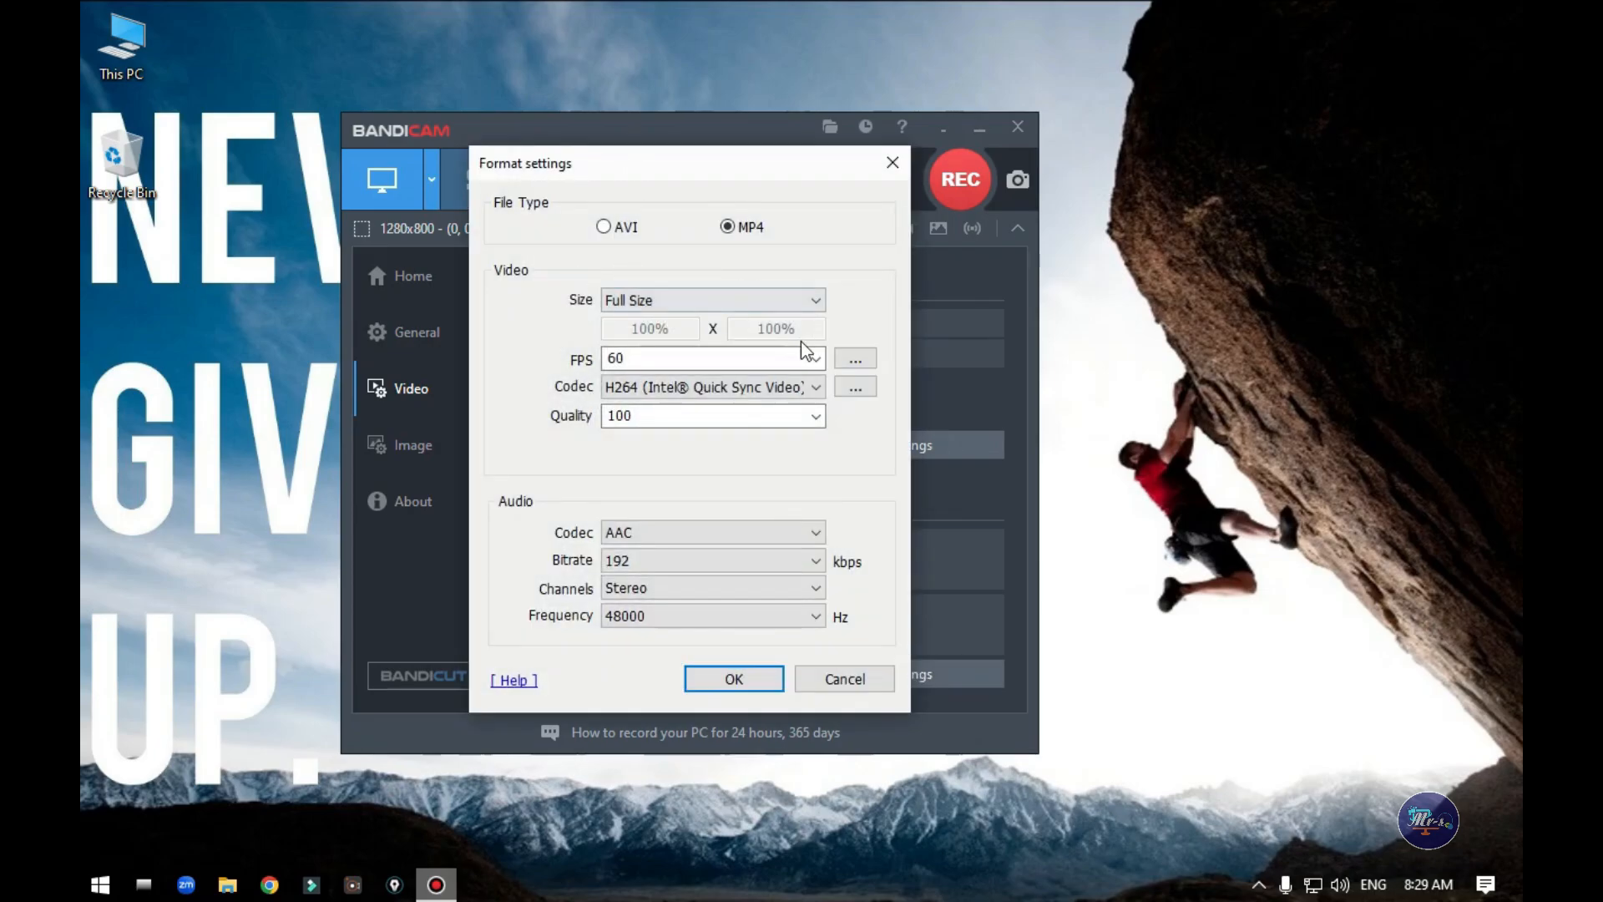
pyautogui.click(842, 687)
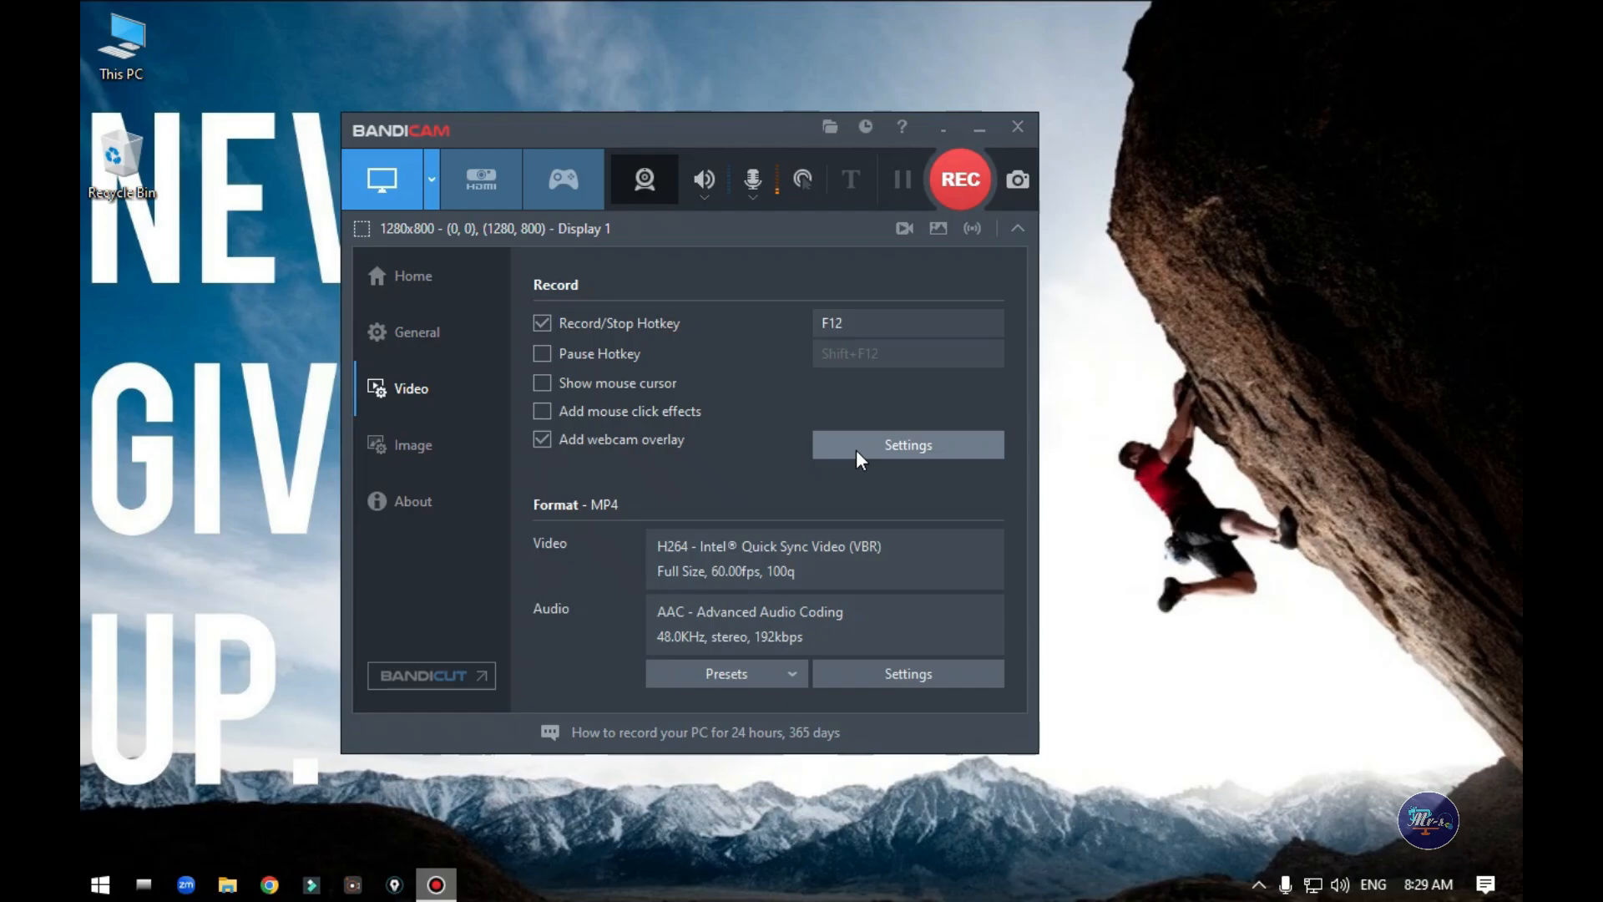
pyautogui.click(865, 451)
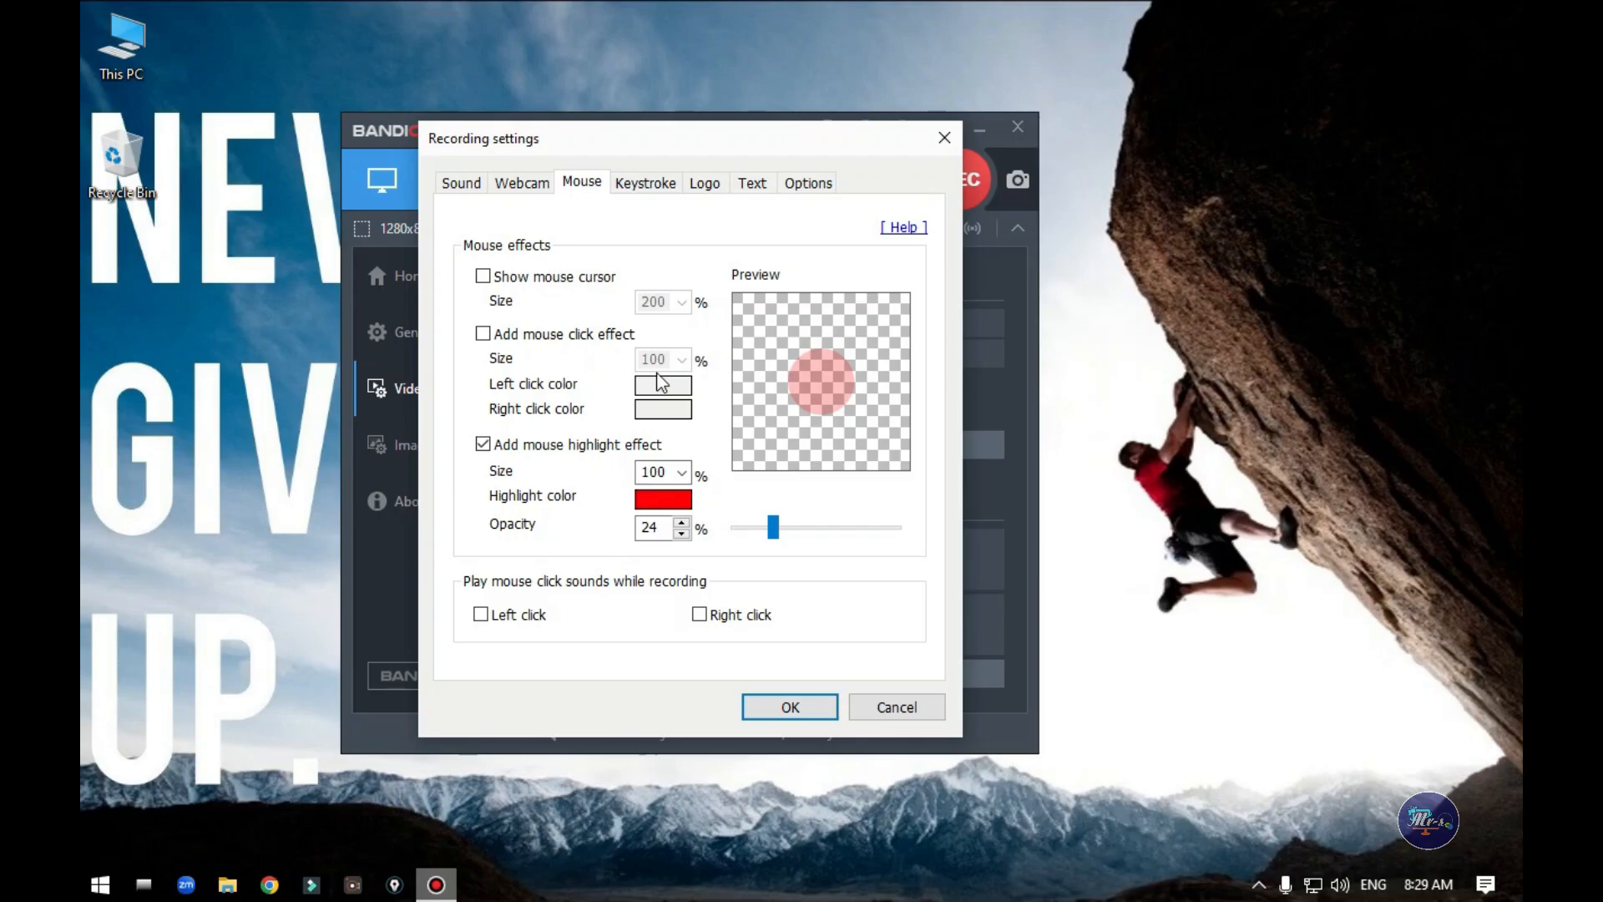
pyautogui.click(780, 703)
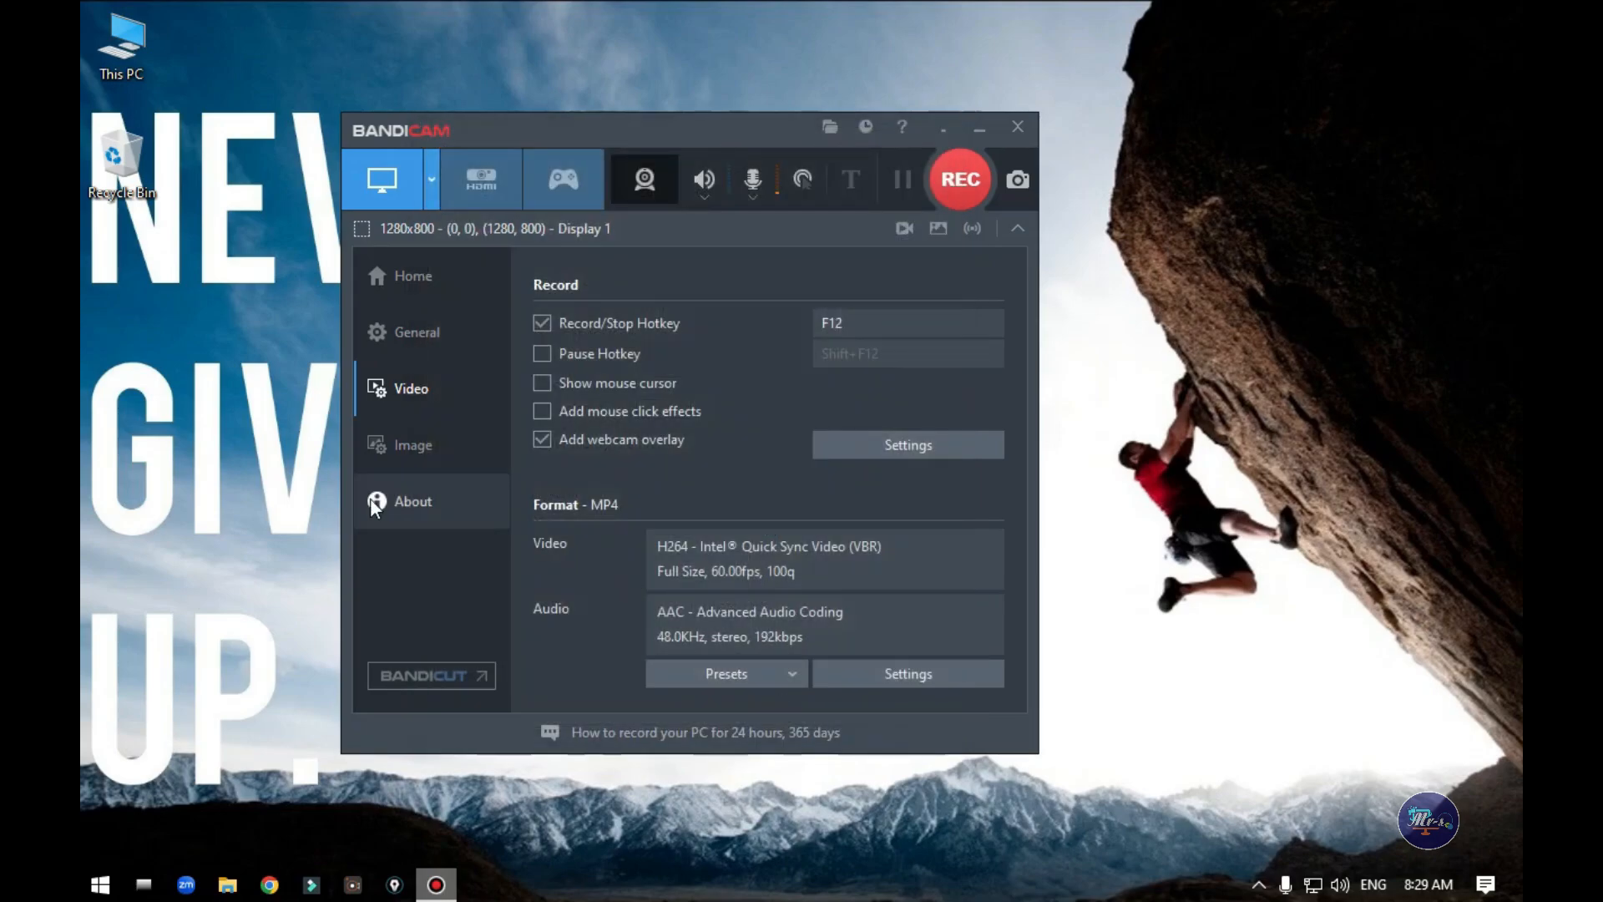
# Step: Display the About page for version 7.1.4.2458, briefly highlighting the two license information lines
pyautogui.click(373, 506)
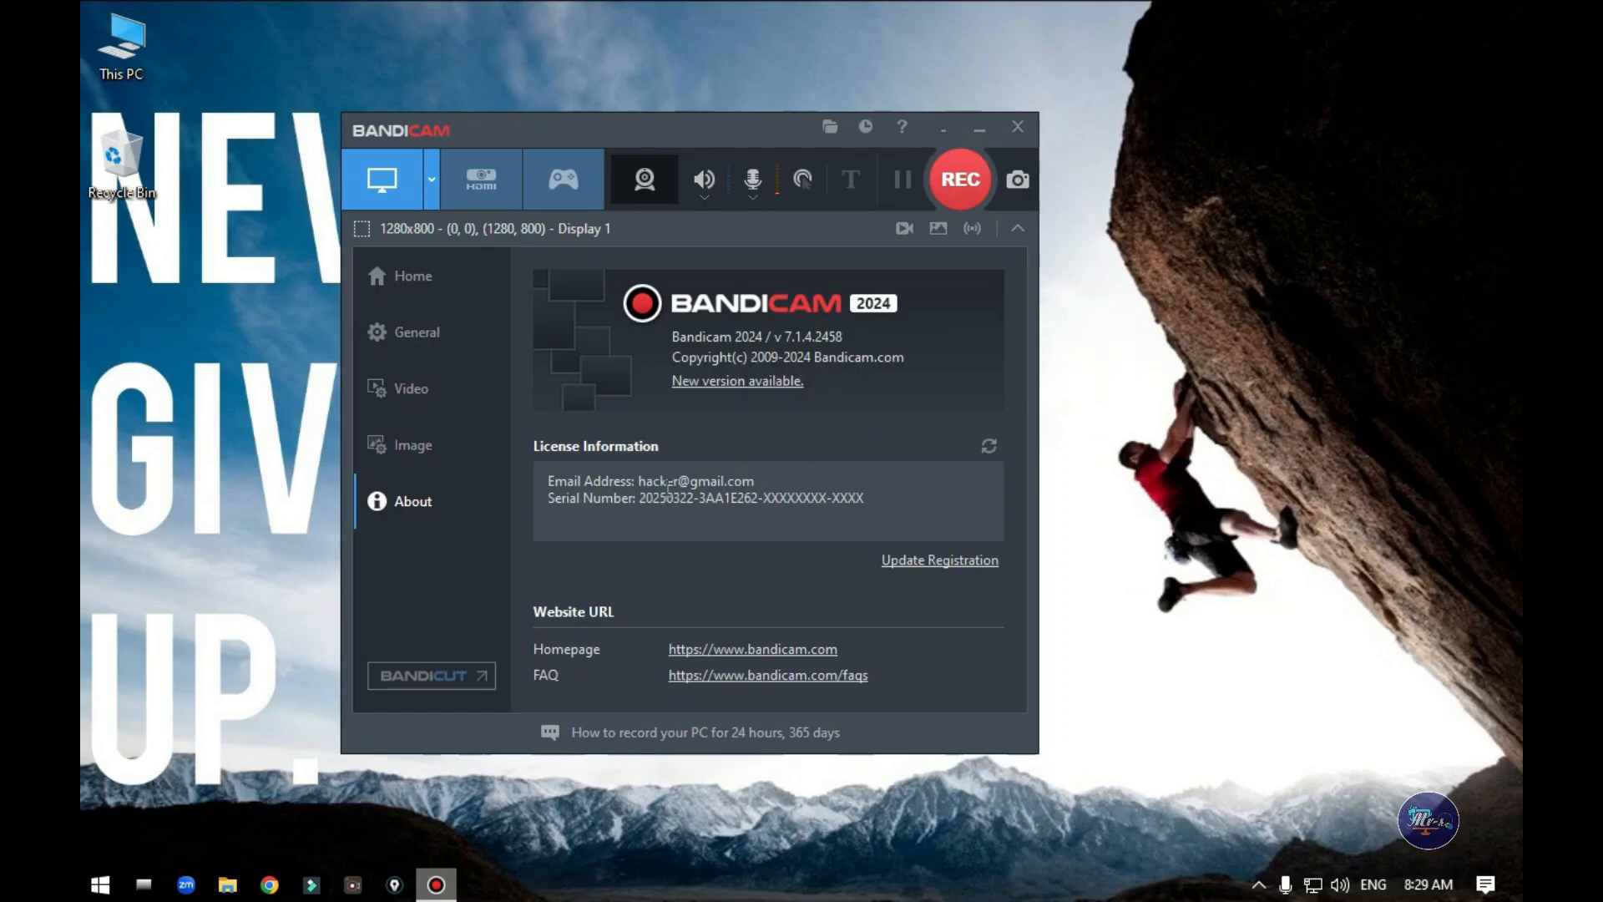
pyautogui.moveTo(865, 498); pyautogui.dragTo(544, 486)
pyautogui.click(807, 491)
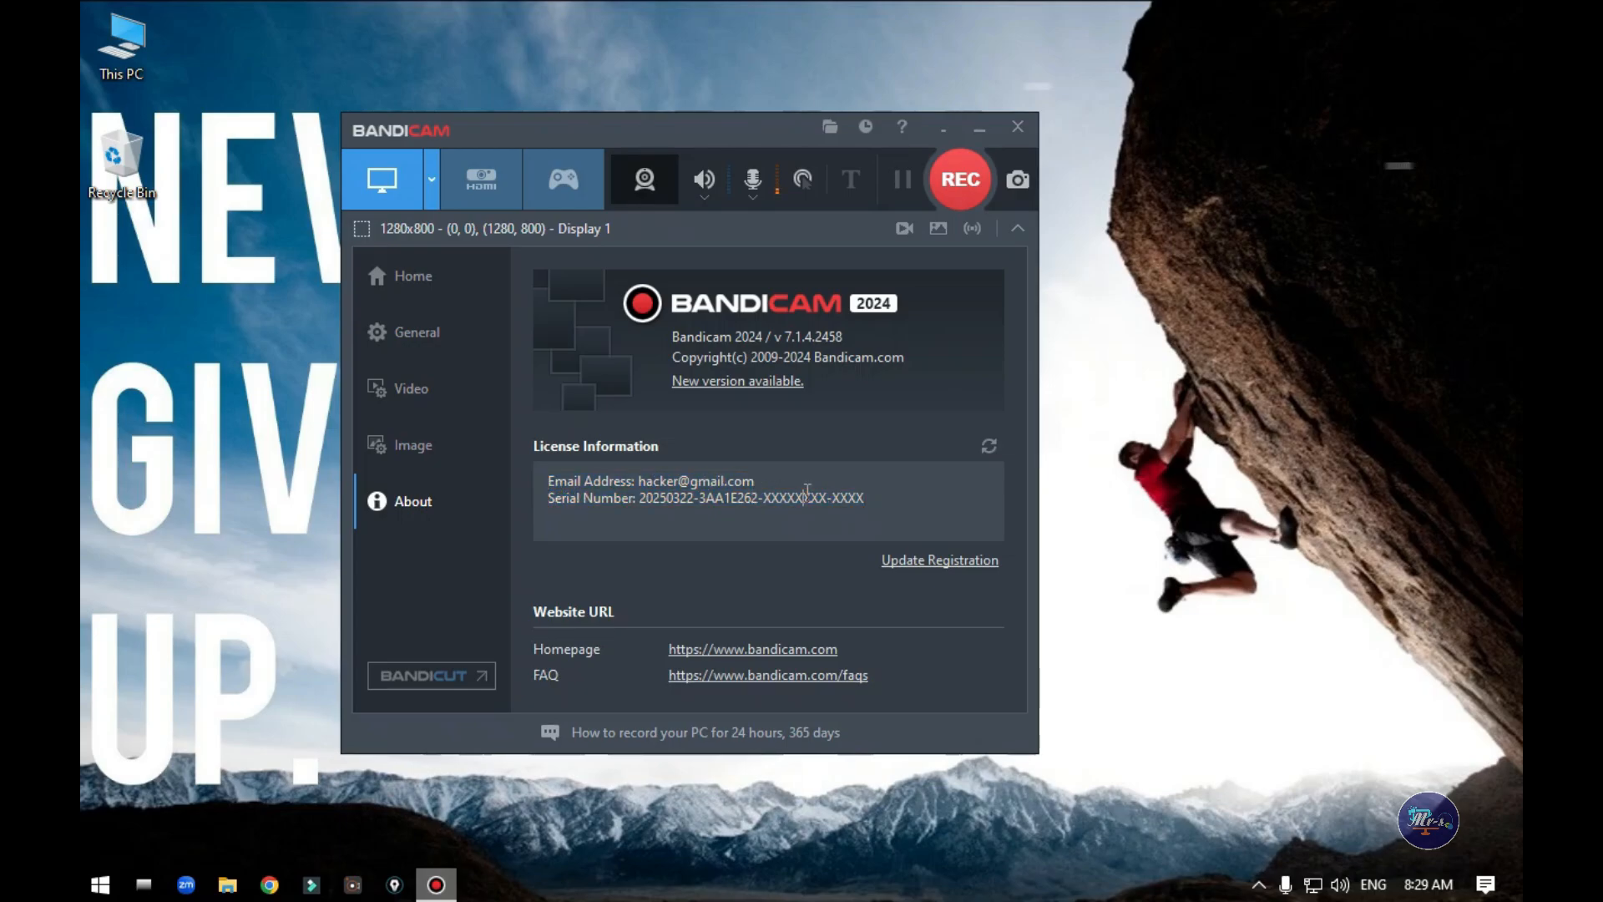